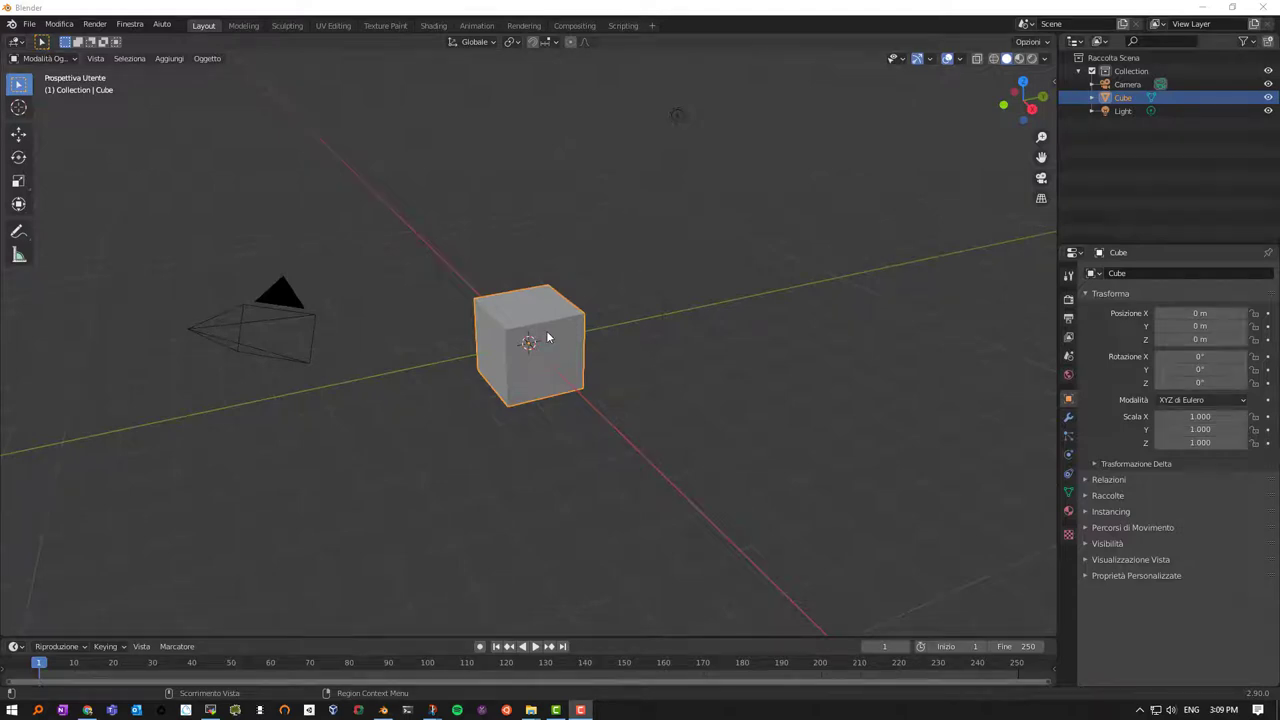
Add a cylinder at the origin and scale it uniformly to 2.234 around the cube
scroll(540, 345, up, 2)
scroll(530, 344, up, 2)
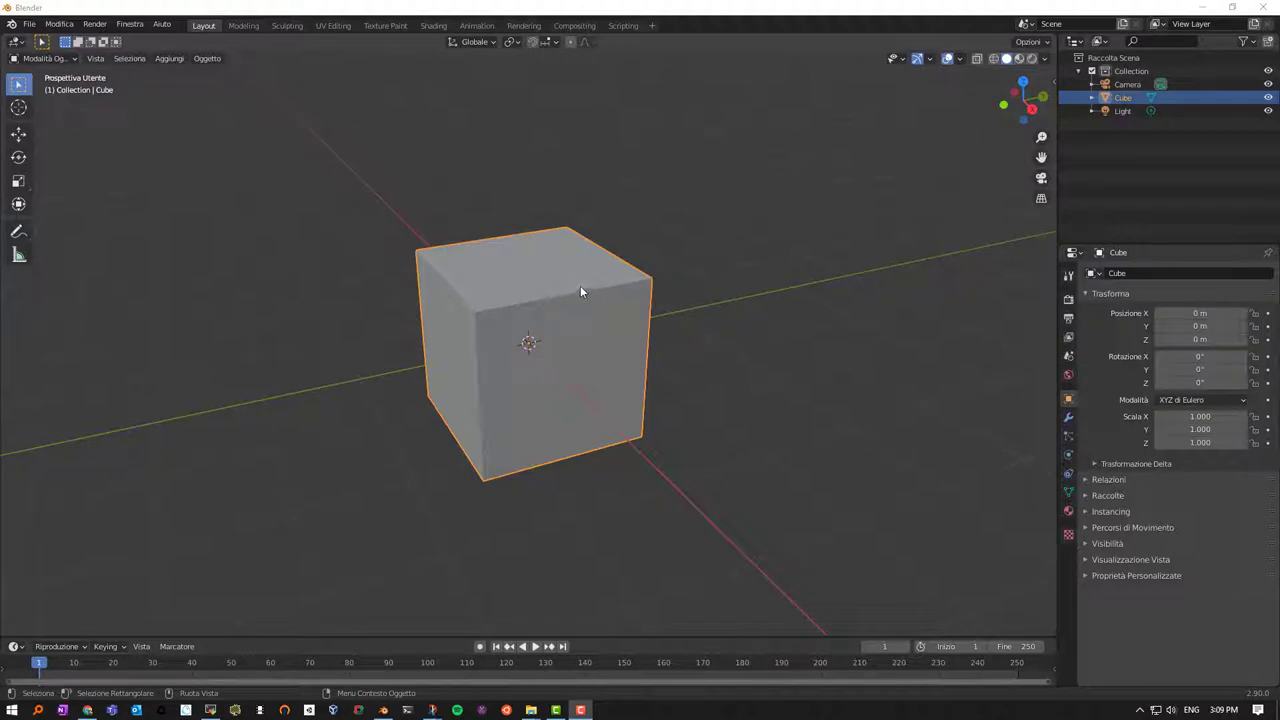
middle_drag(544, 266, 500, 242)
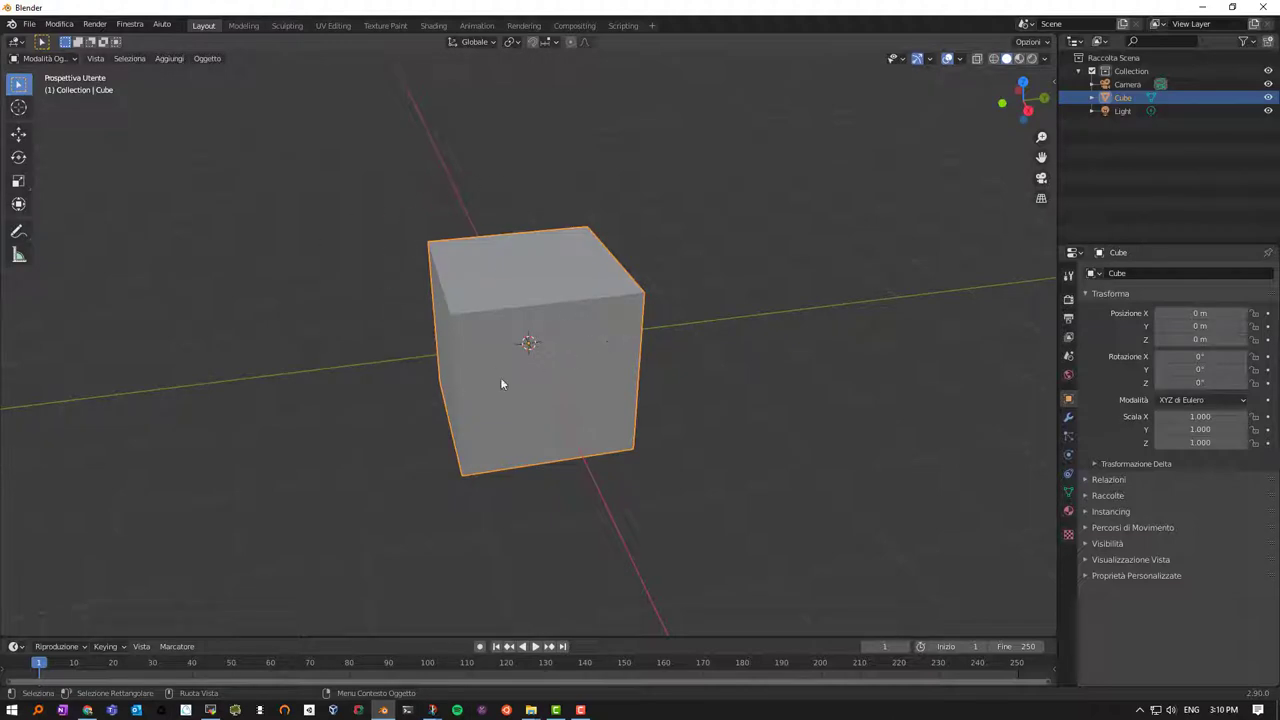
mouse_move(418, 337)
middle_down()
mouse_move(628, 343)
mouse_move(573, 339)
mouse_move(536, 313)
mouse_move(522, 329)
middle_up()
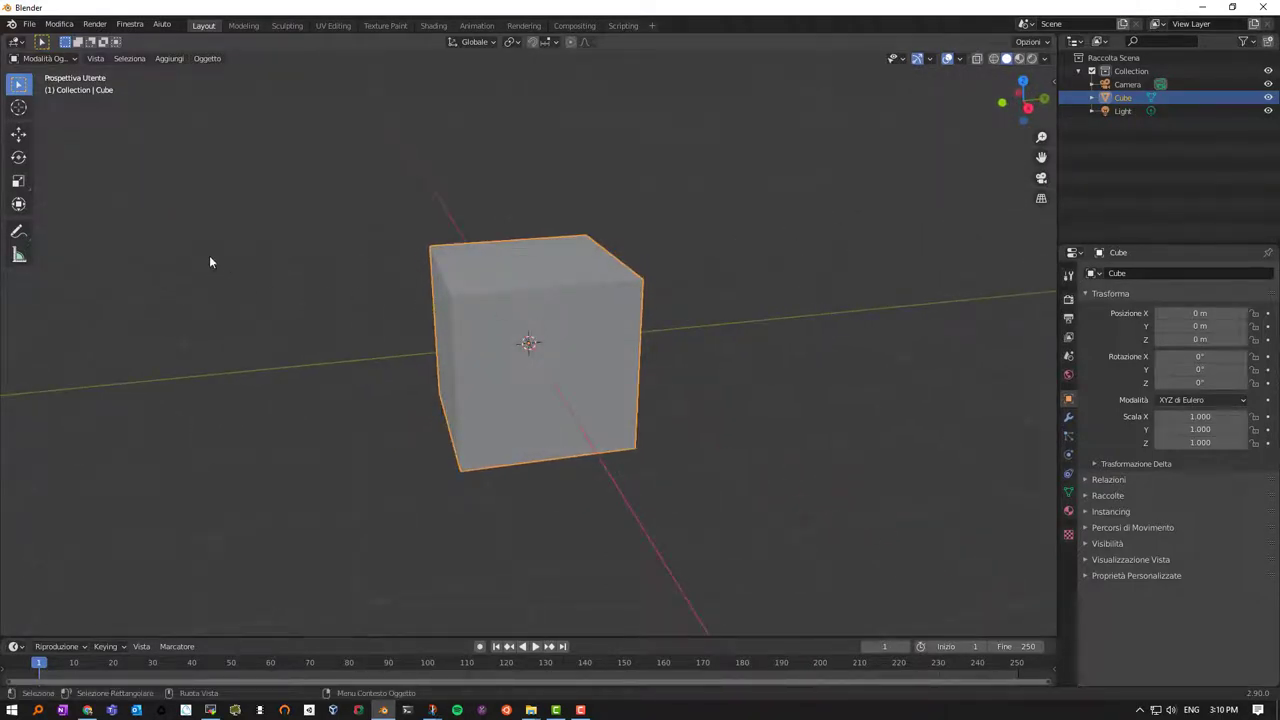
mouse_move(428, 295)
middle_down()
mouse_move(494, 317)
mouse_move(498, 333)
middle_up()
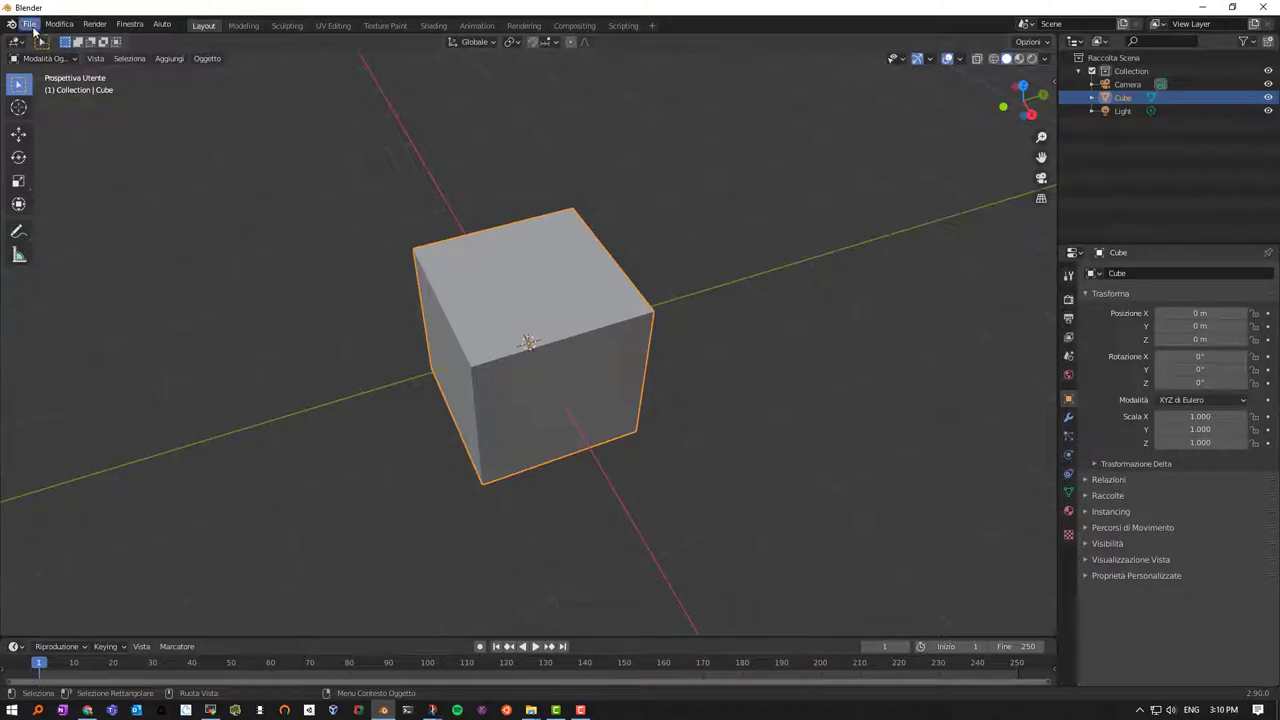
click(169, 60)
mouse_move(180, 73)
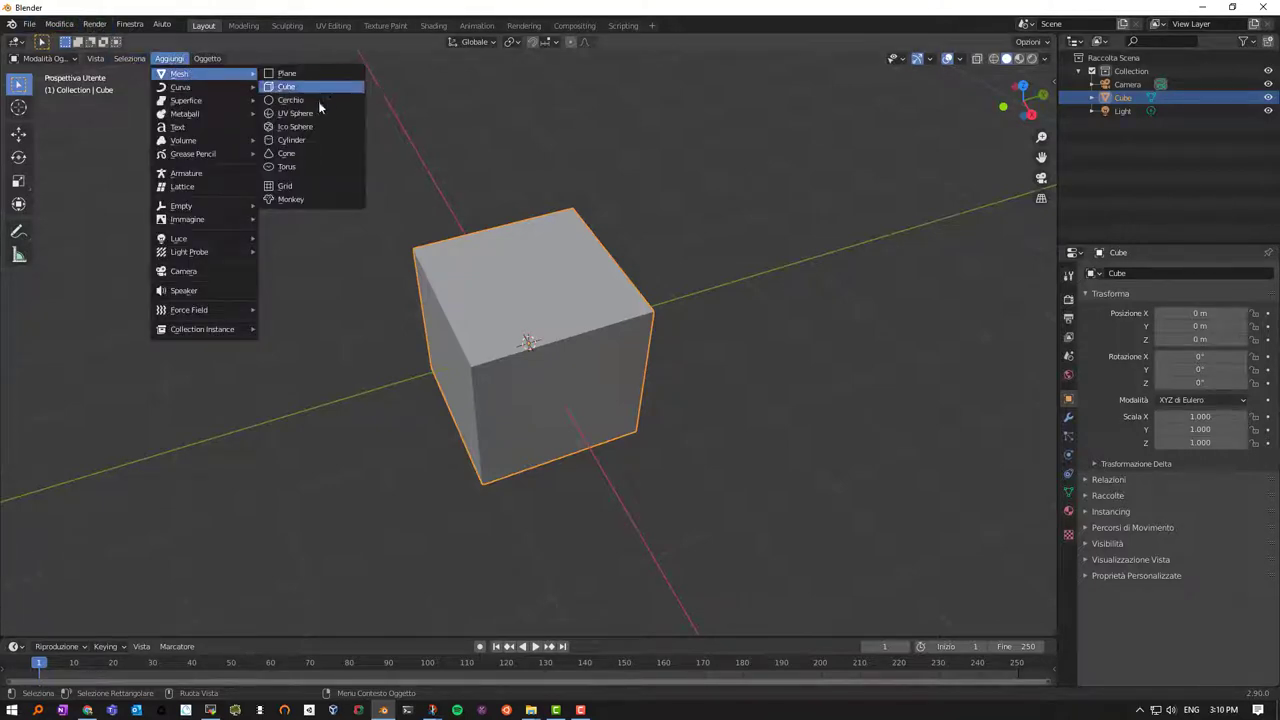
click(304, 146)
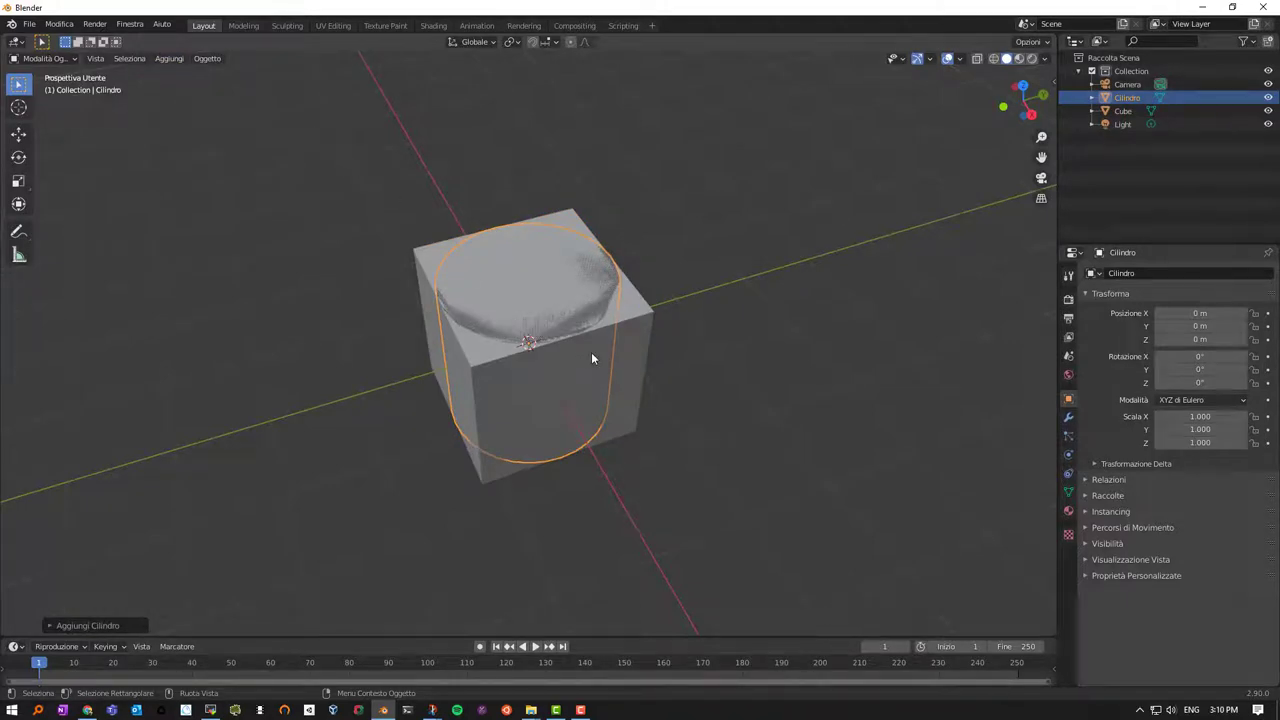
key(s)
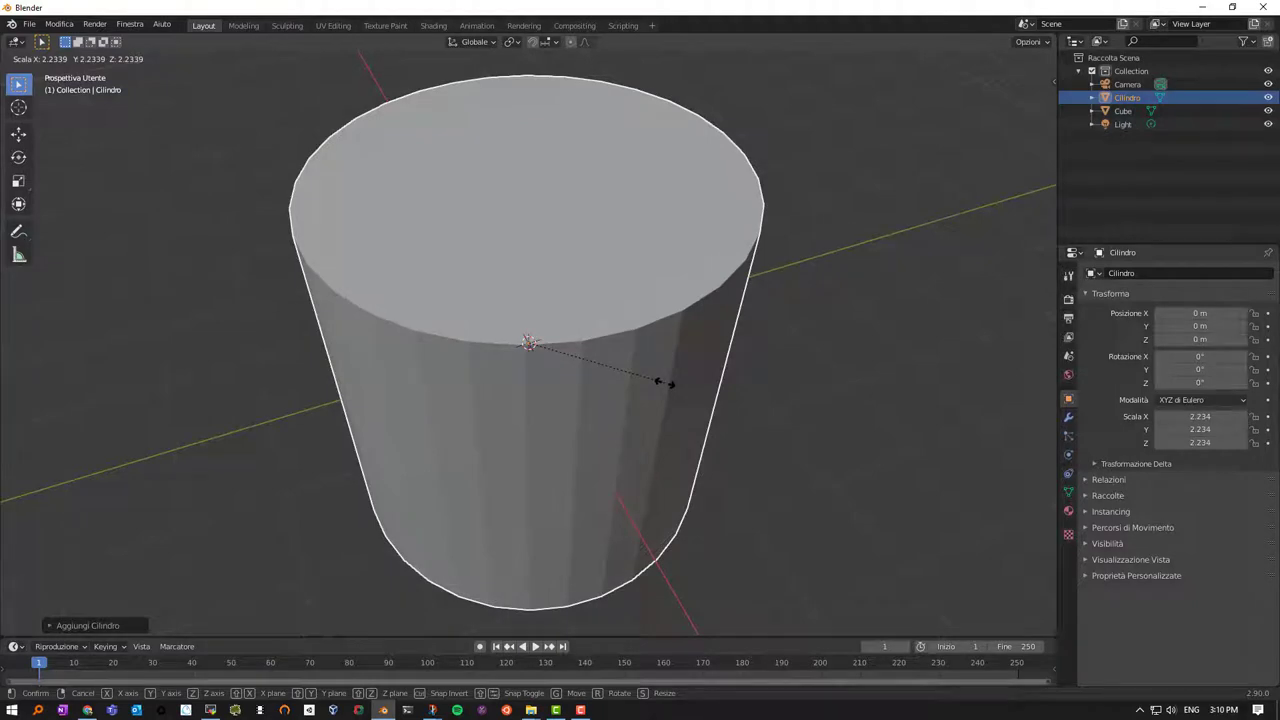
click(664, 384)
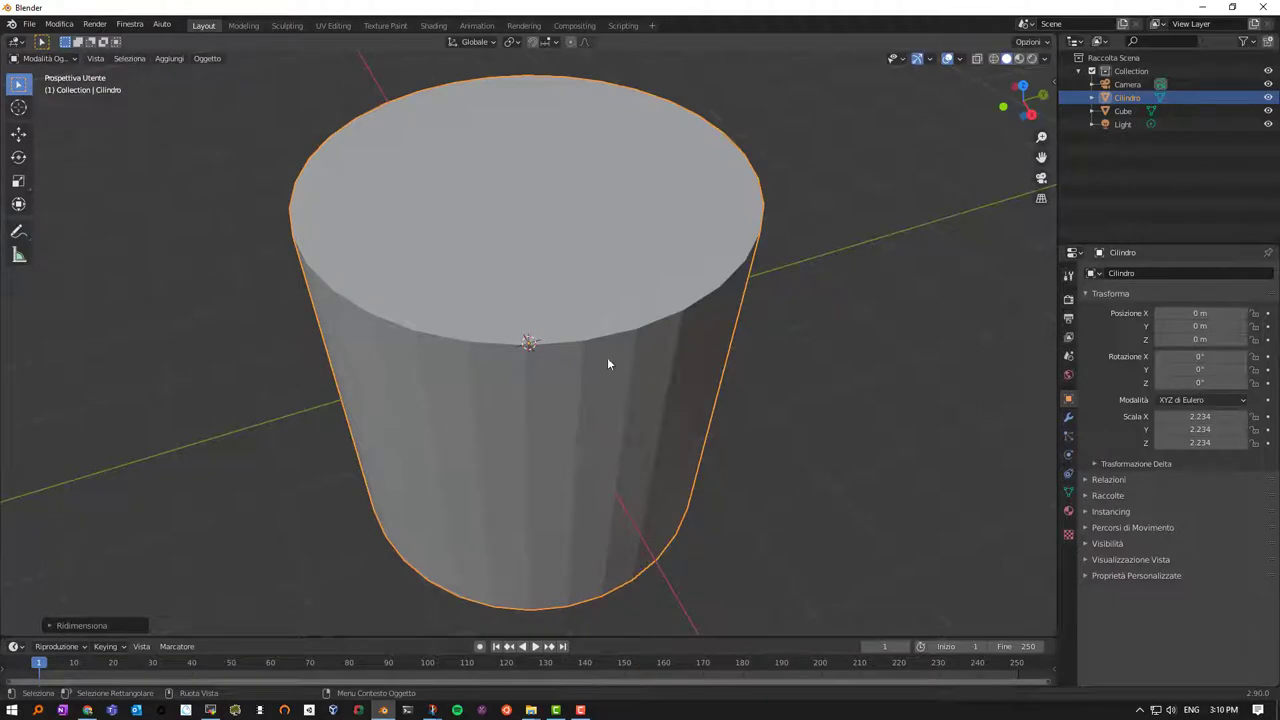
In Edit Mode with face select, delete the cylinder's bottom face to leave an open tube
key(Tab)
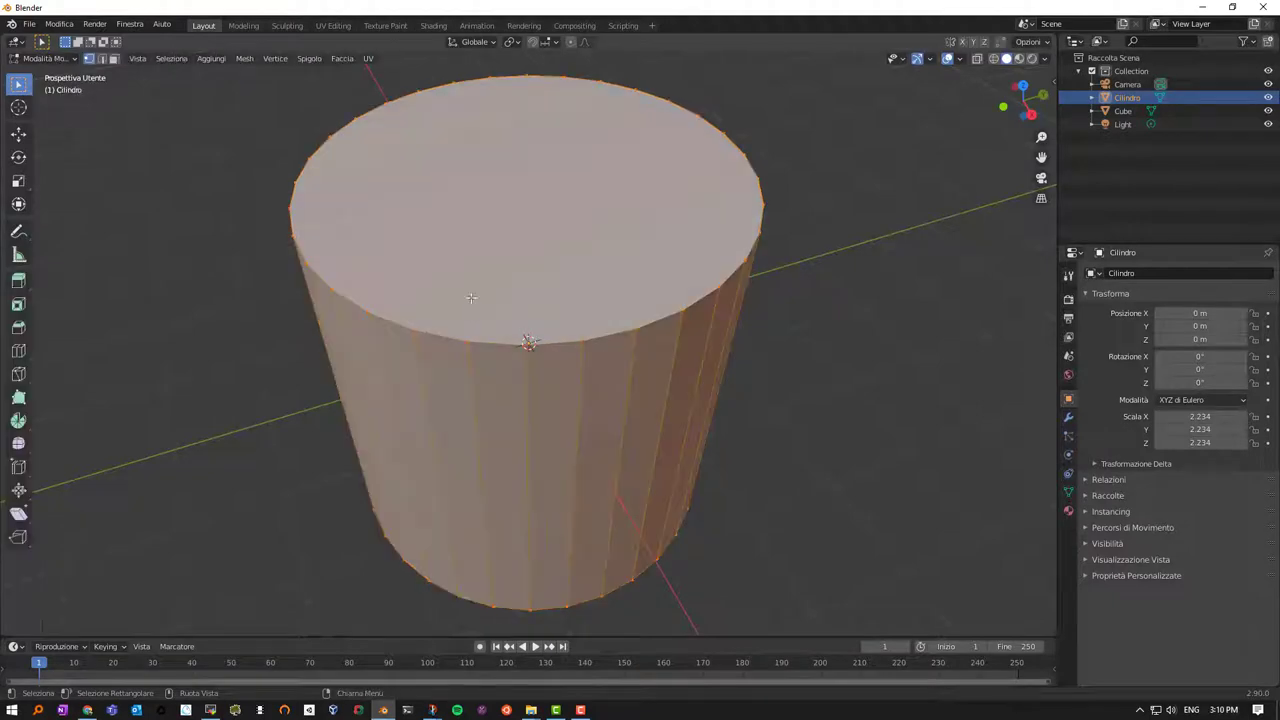
key(3)
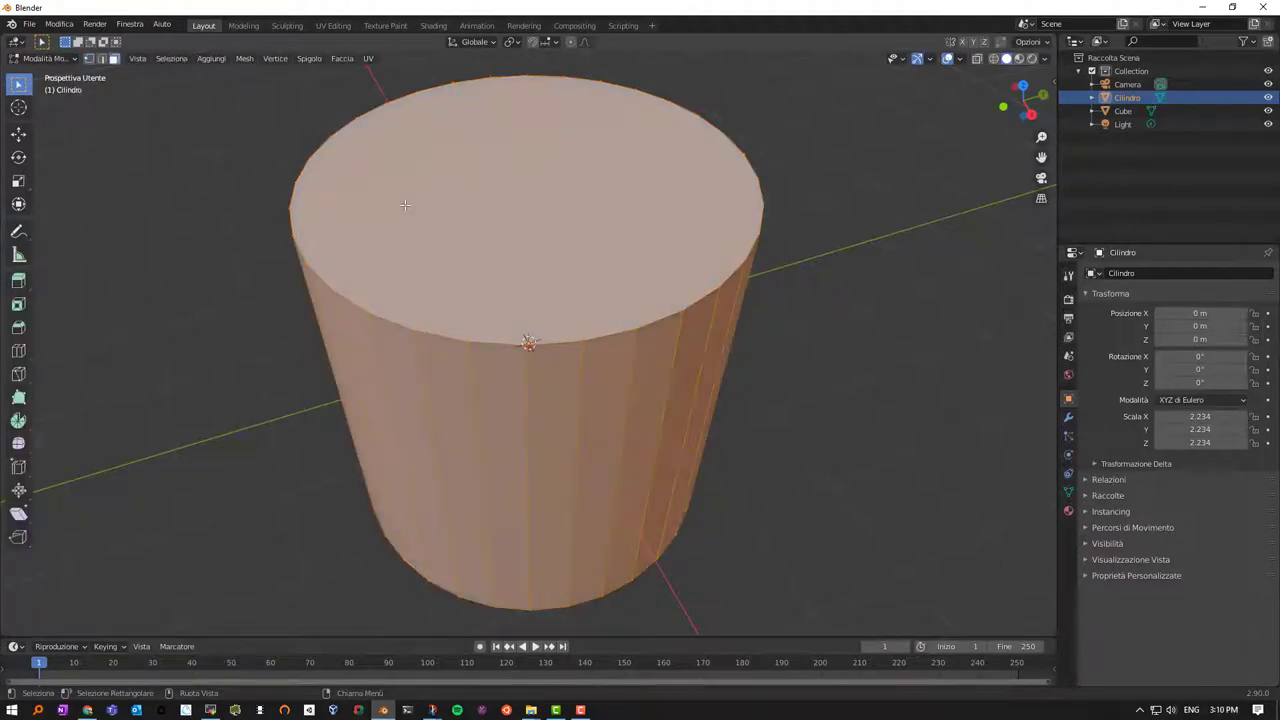
click(529, 205)
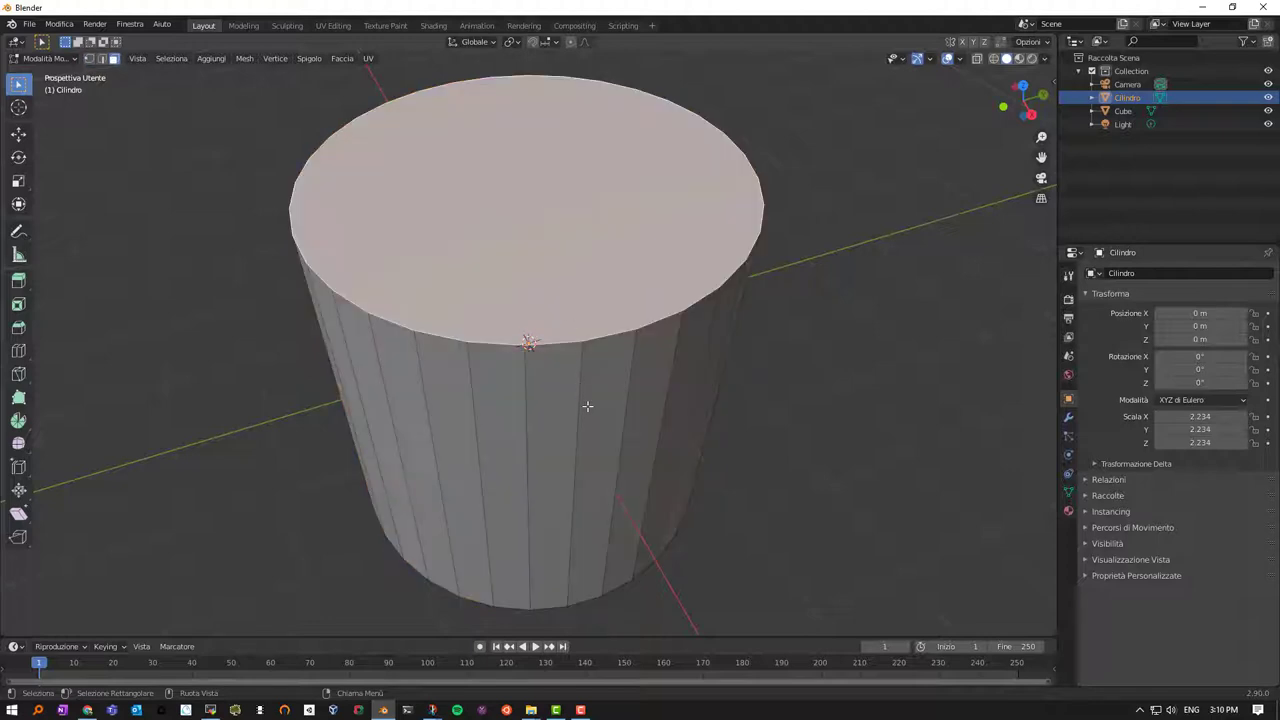
mouse_move(586, 406)
middle_down()
mouse_move(600, 409)
mouse_move(654, 251)
middle_up()
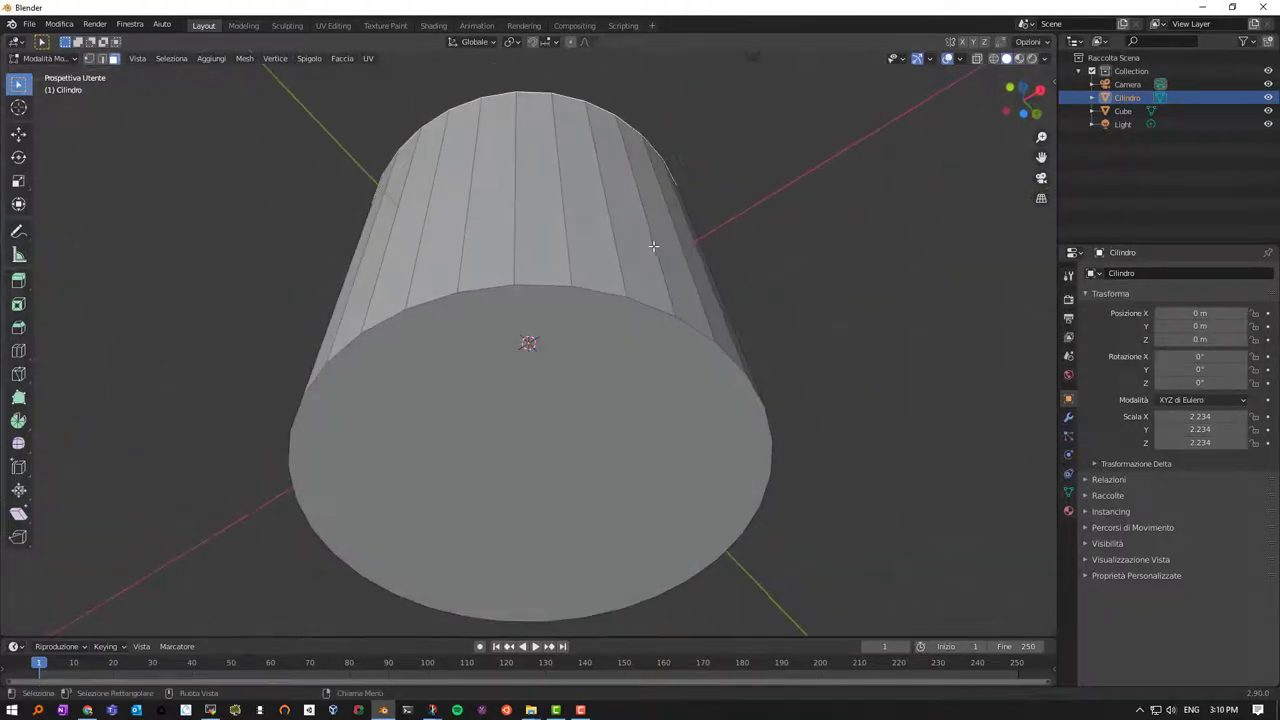
click(562, 437)
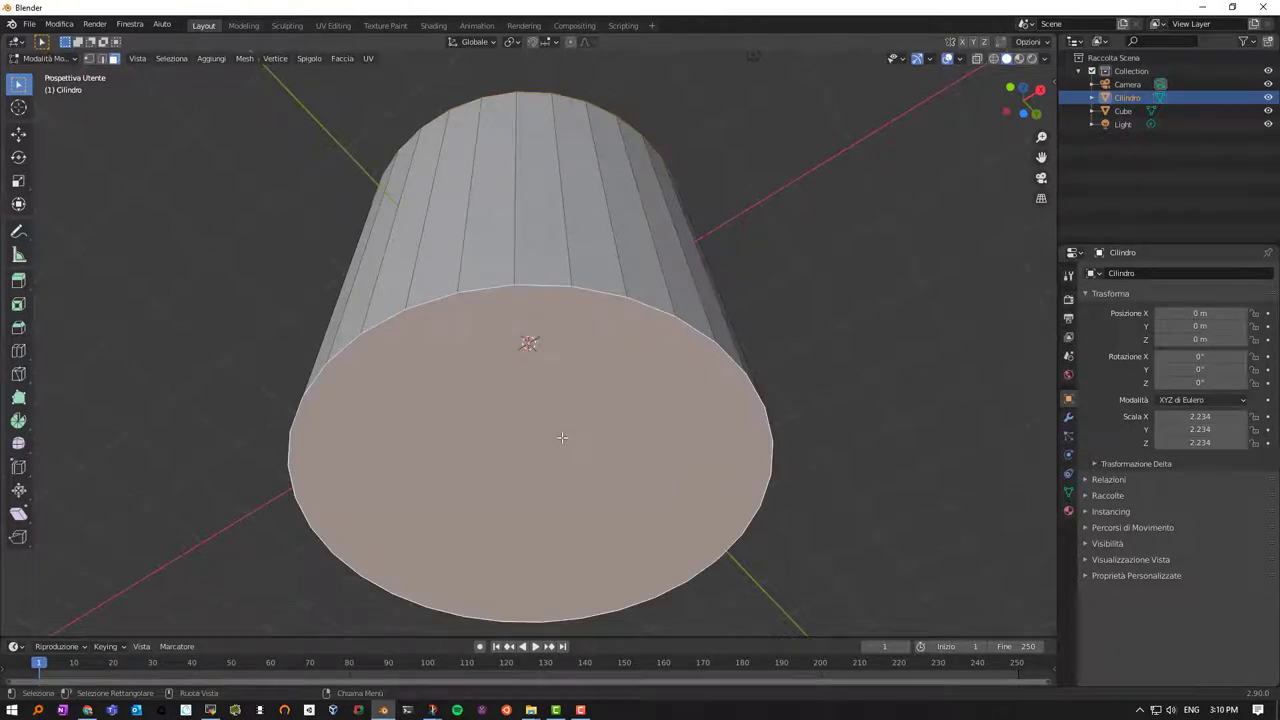
key(x)
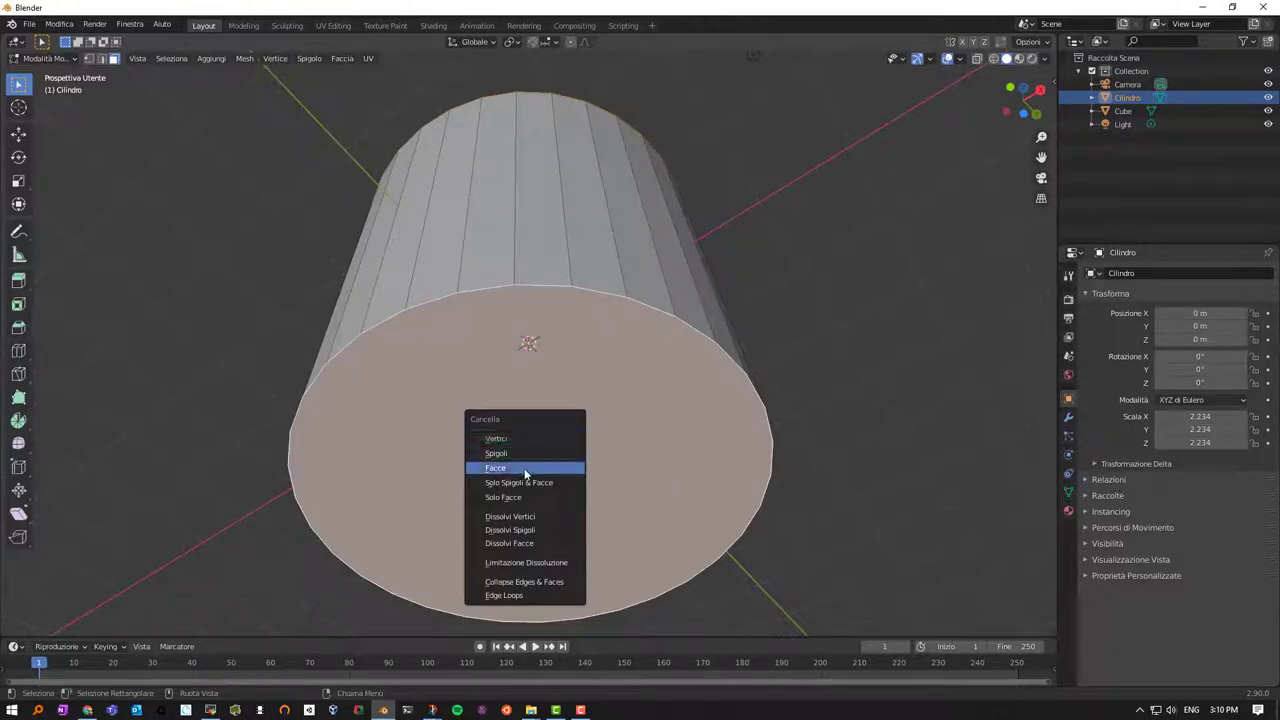
click(526, 466)
mouse_move(553, 266)
middle_down()
mouse_move(598, 109)
mouse_move(569, 112)
middle_up()
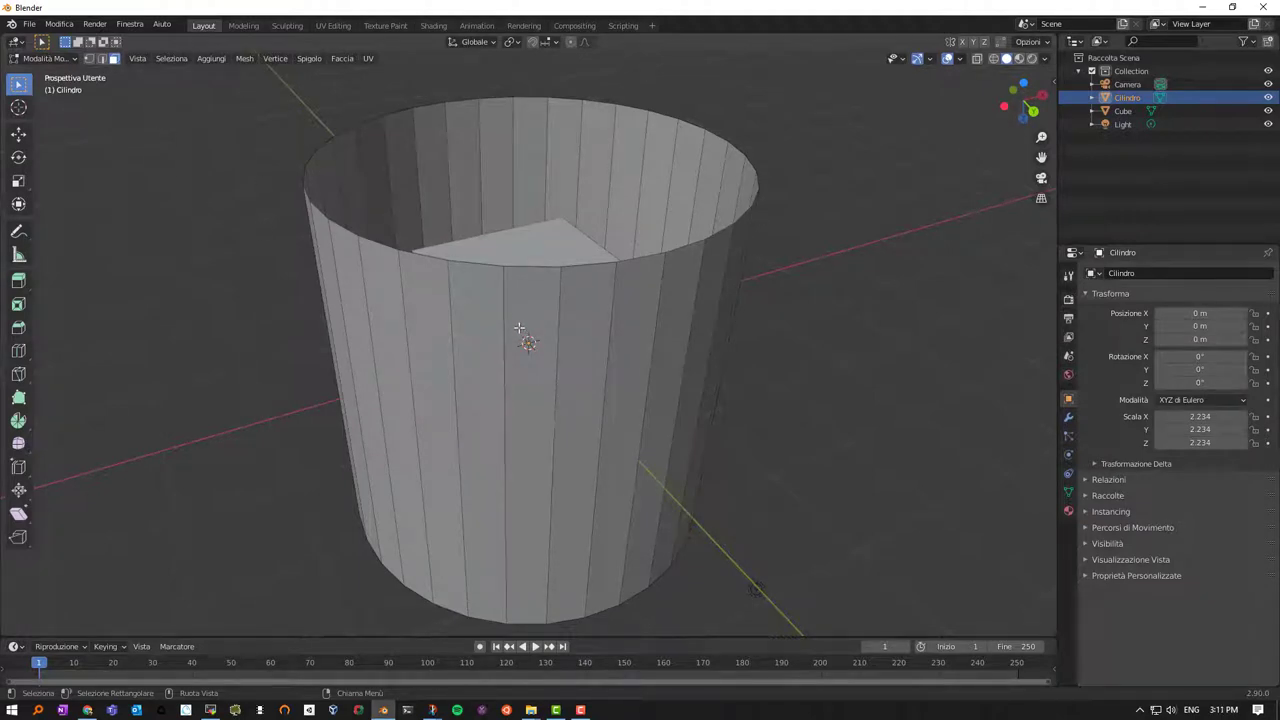
Select all and squash the cylinder along Z into a thin band
key(a)
key(s)
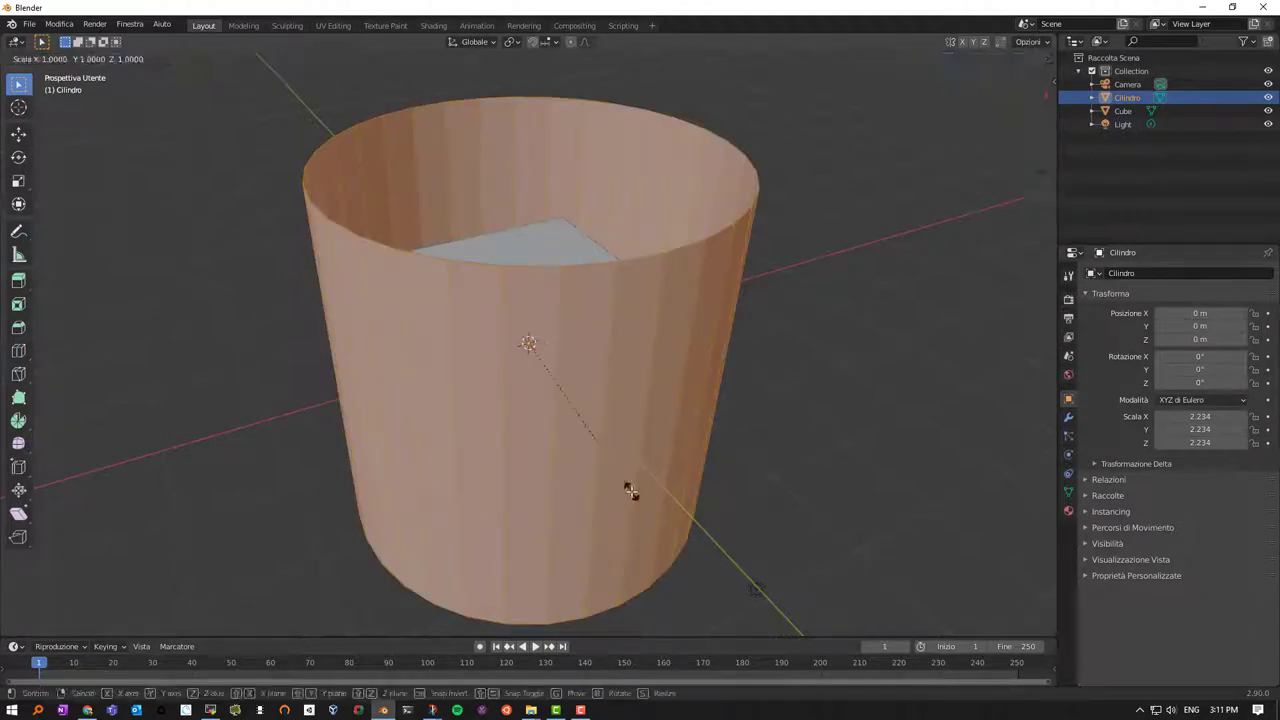
key(z)
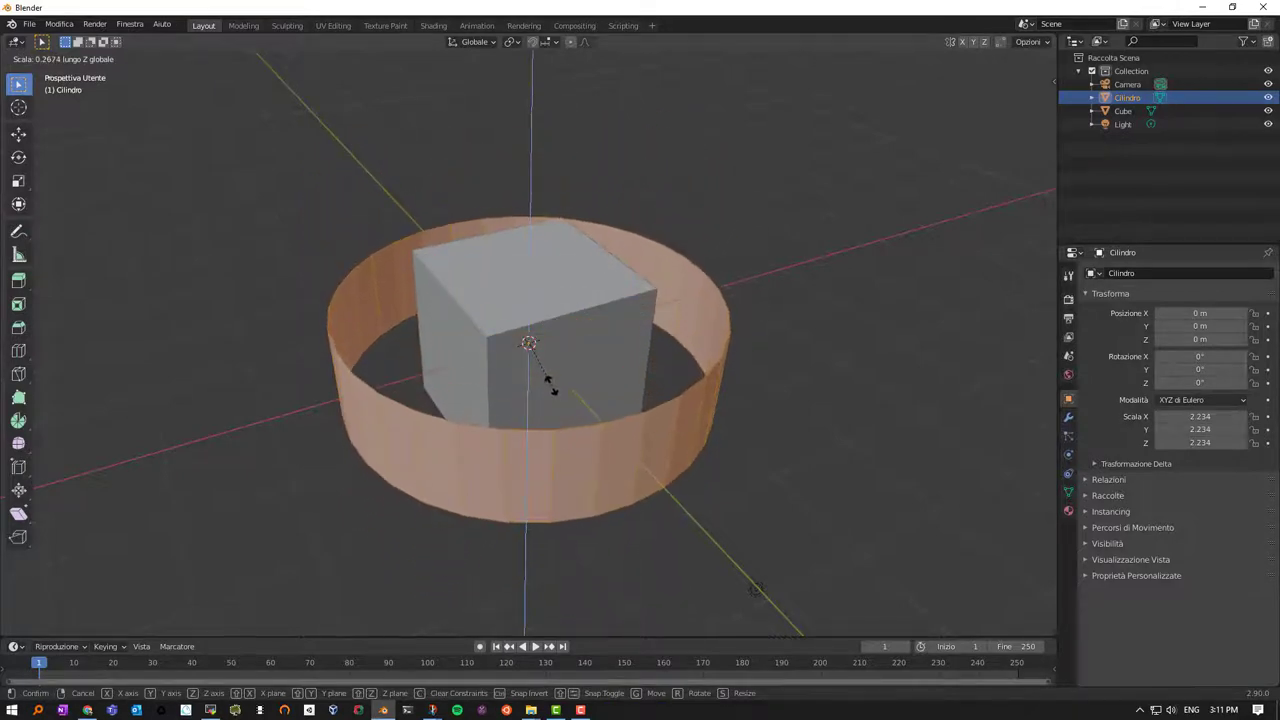
click(550, 388)
middle_drag(577, 380, 618, 455)
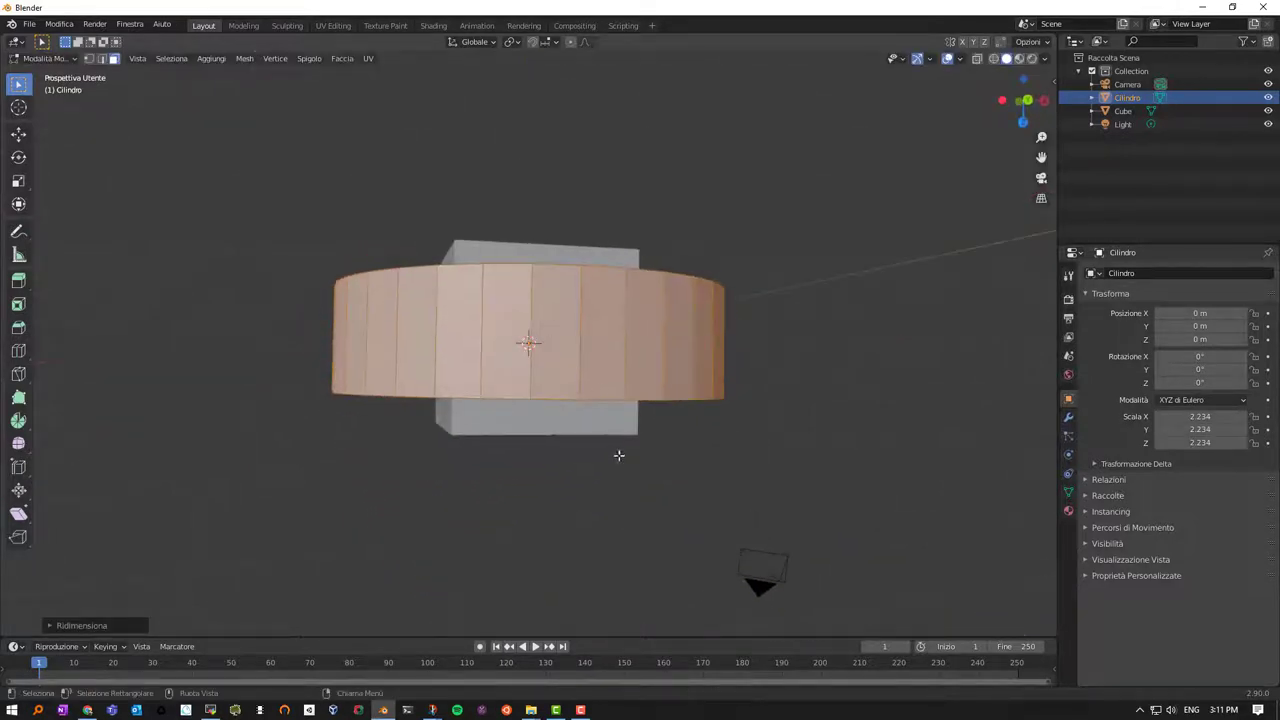
key(s)
key(z)
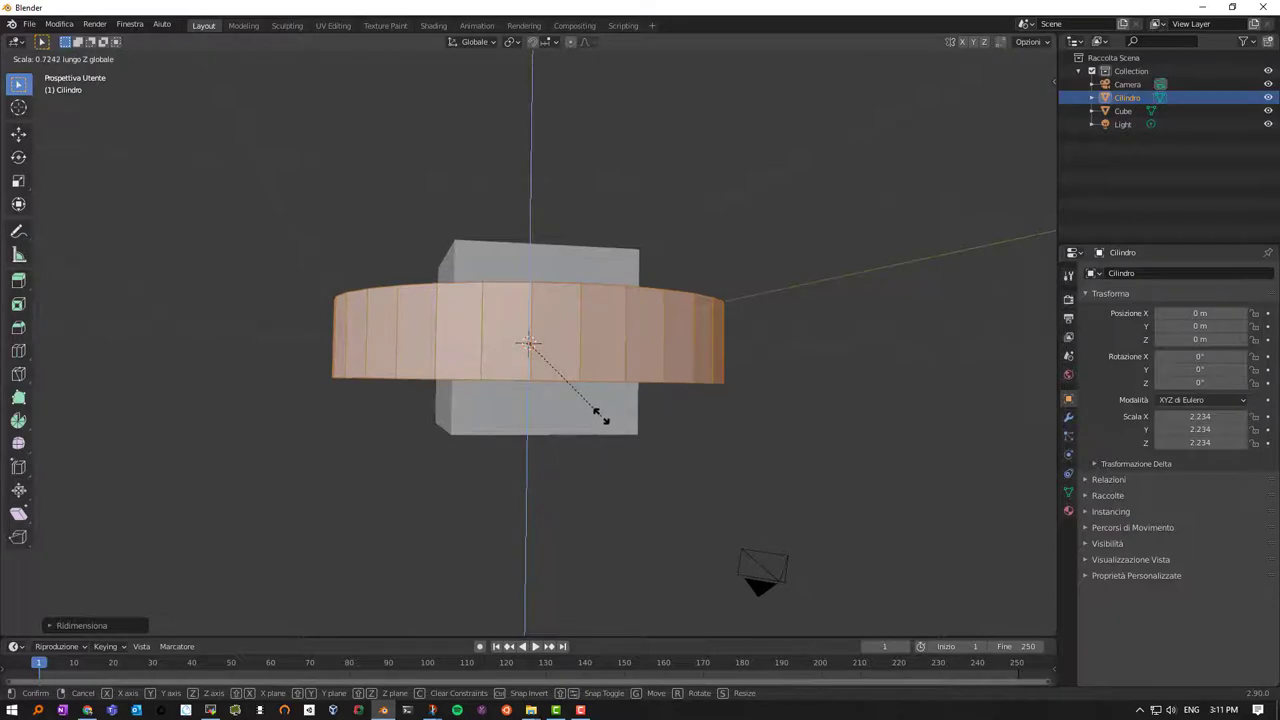
click(586, 398)
mouse_move(586, 398)
middle_down()
mouse_move(737, 414)
mouse_move(586, 380)
middle_up()
mouse_move(468, 376)
middle_down()
mouse_move(526, 369)
mouse_move(531, 383)
middle_up()
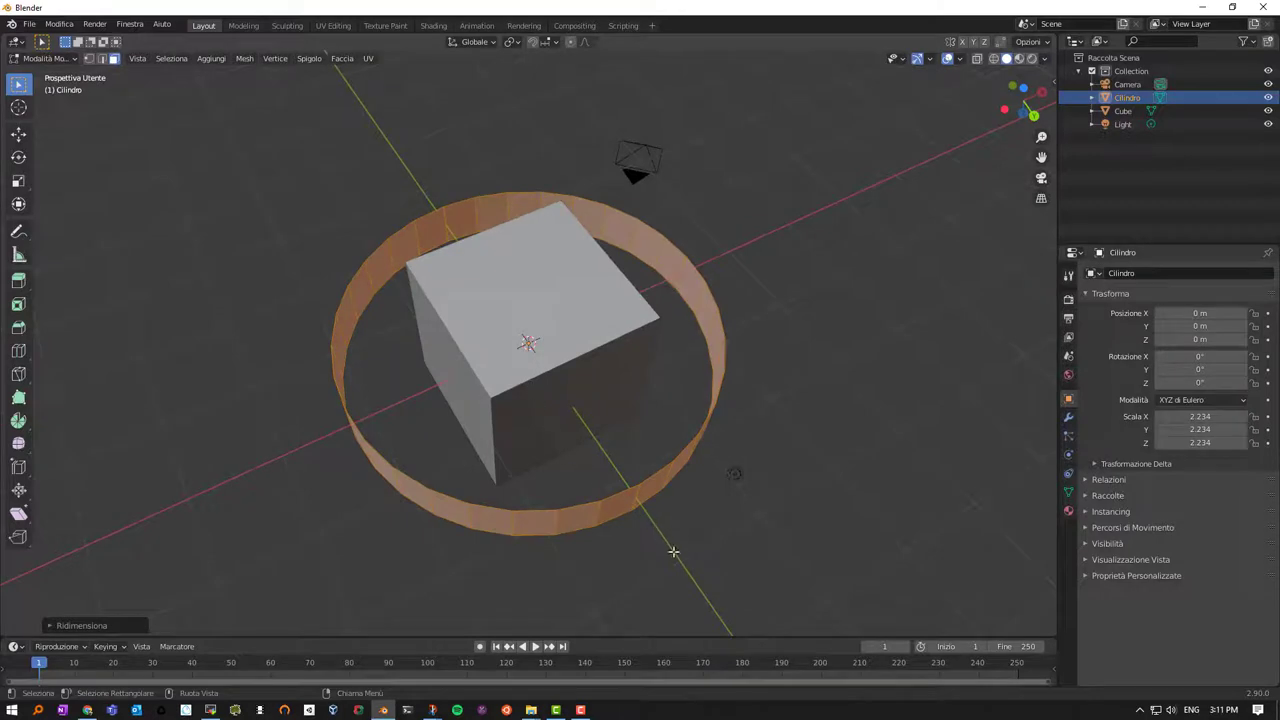
Shrink the band's diameter, switching to orthographic view for accuracy
key(s)
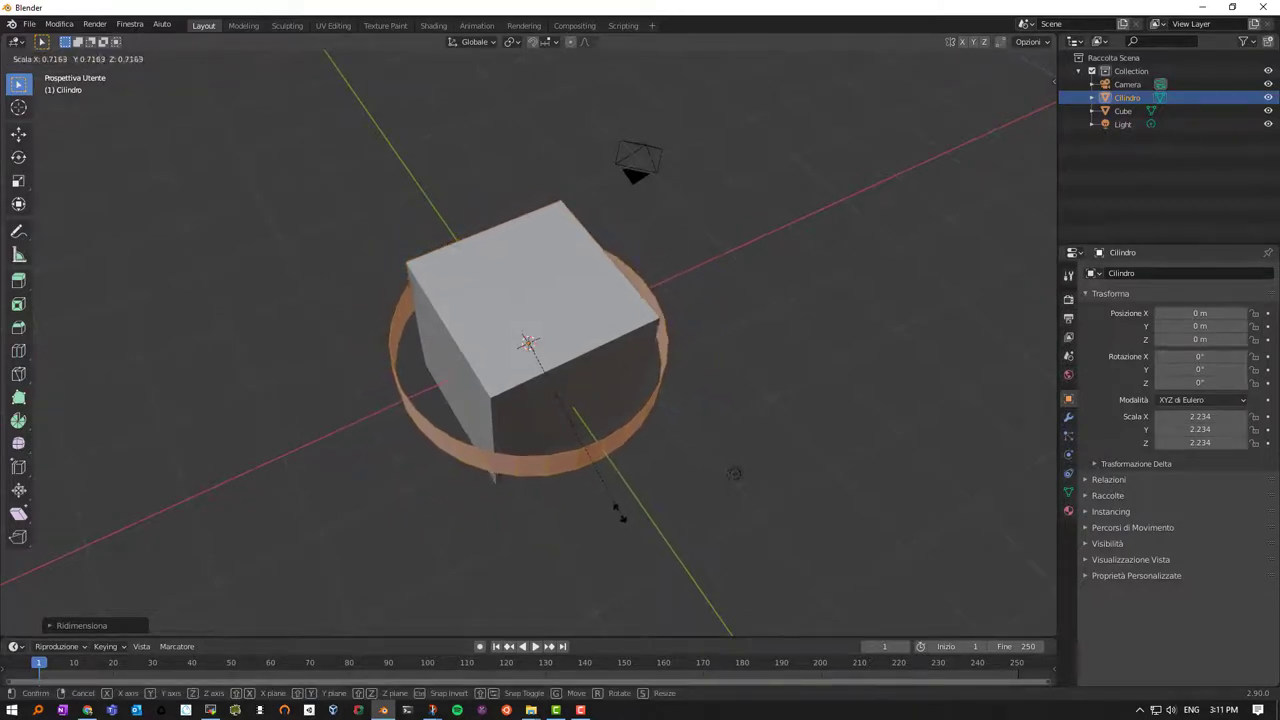
click(617, 505)
mouse_move(617, 505)
middle_down()
mouse_move(588, 509)
mouse_move(794, 251)
middle_up()
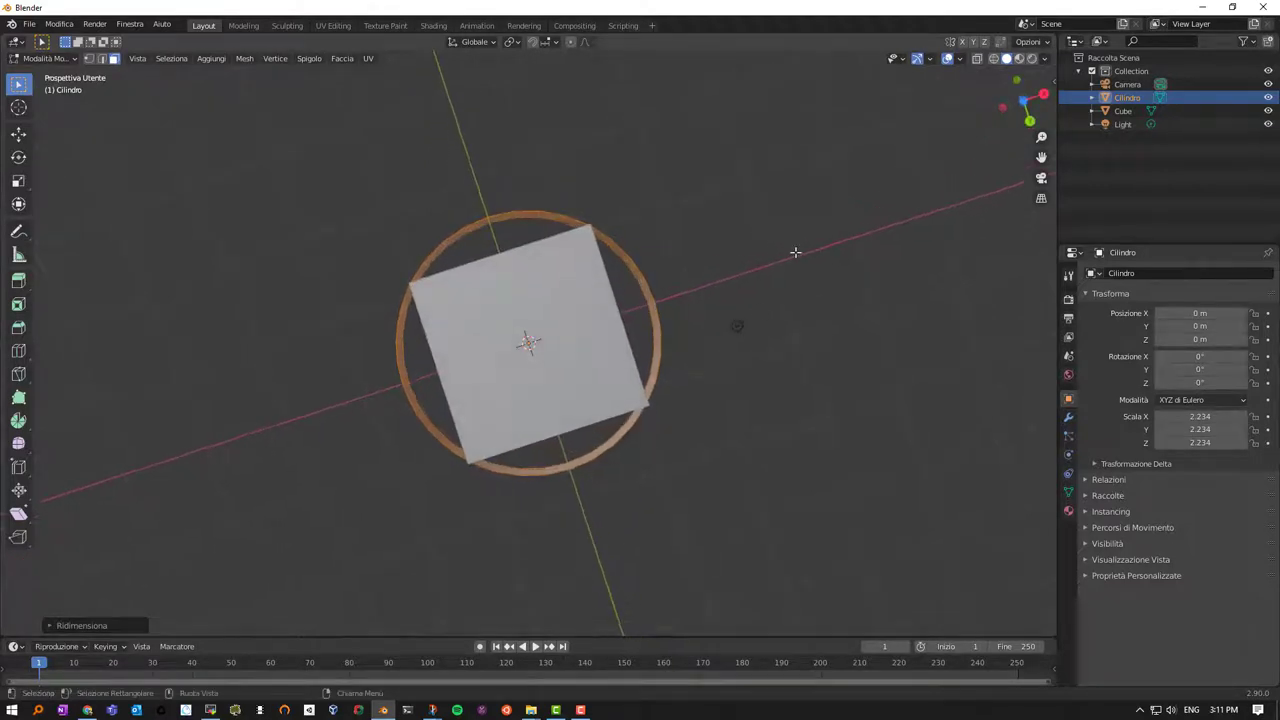
click(1042, 200)
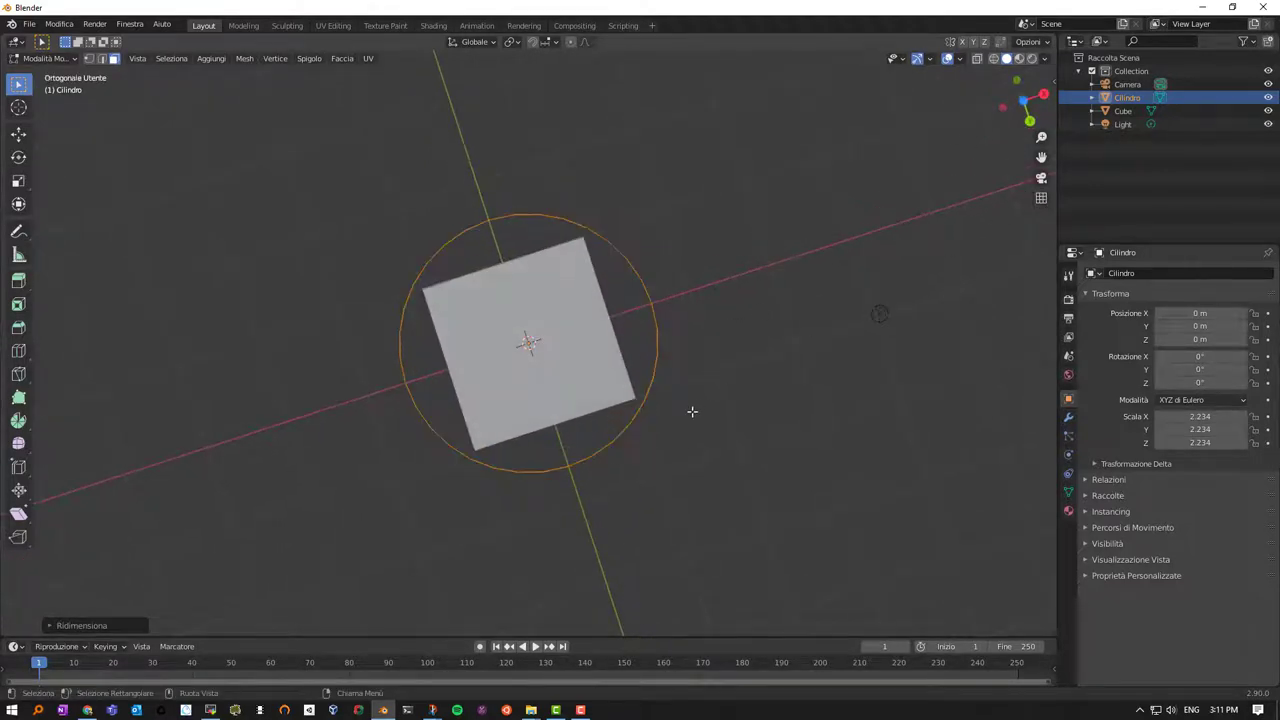
key(s)
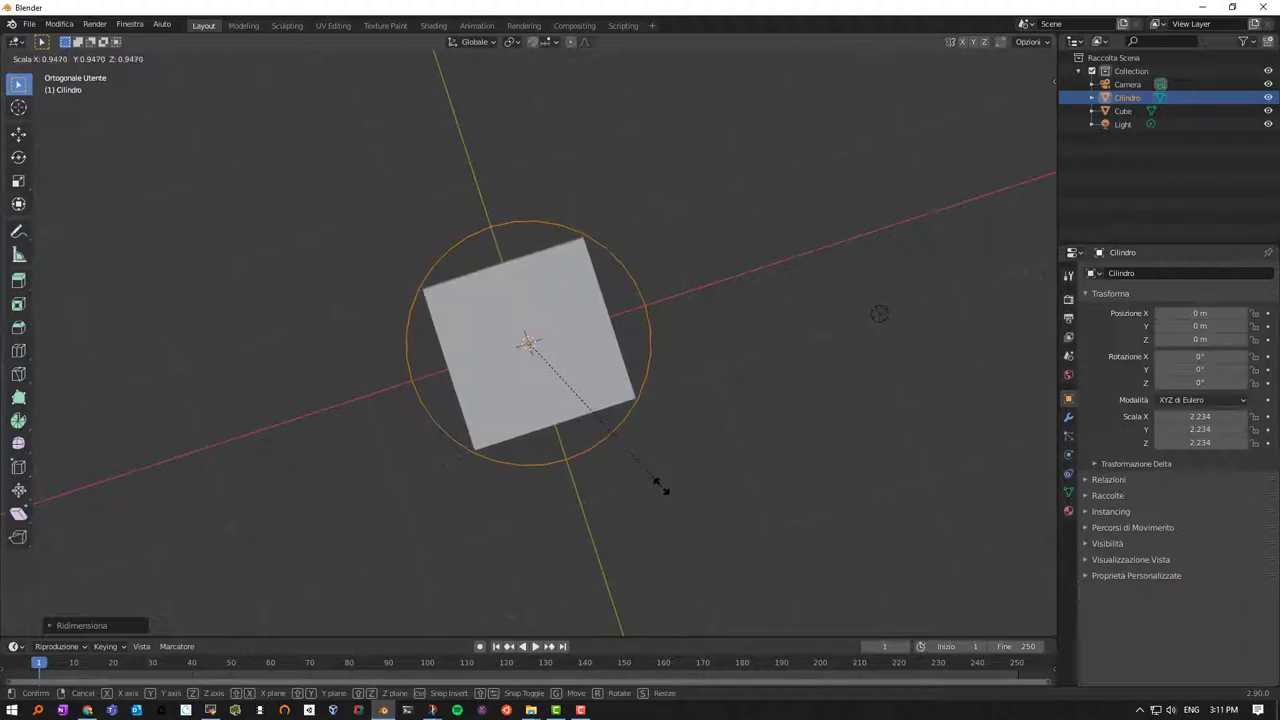
click(660, 487)
key(Tab)
From top view, resize the band until it hugs the middle of the cube
mouse_move(658, 486)
middle_down()
mouse_move(651, 443)
mouse_move(540, 228)
mouse_move(510, 353)
middle_up()
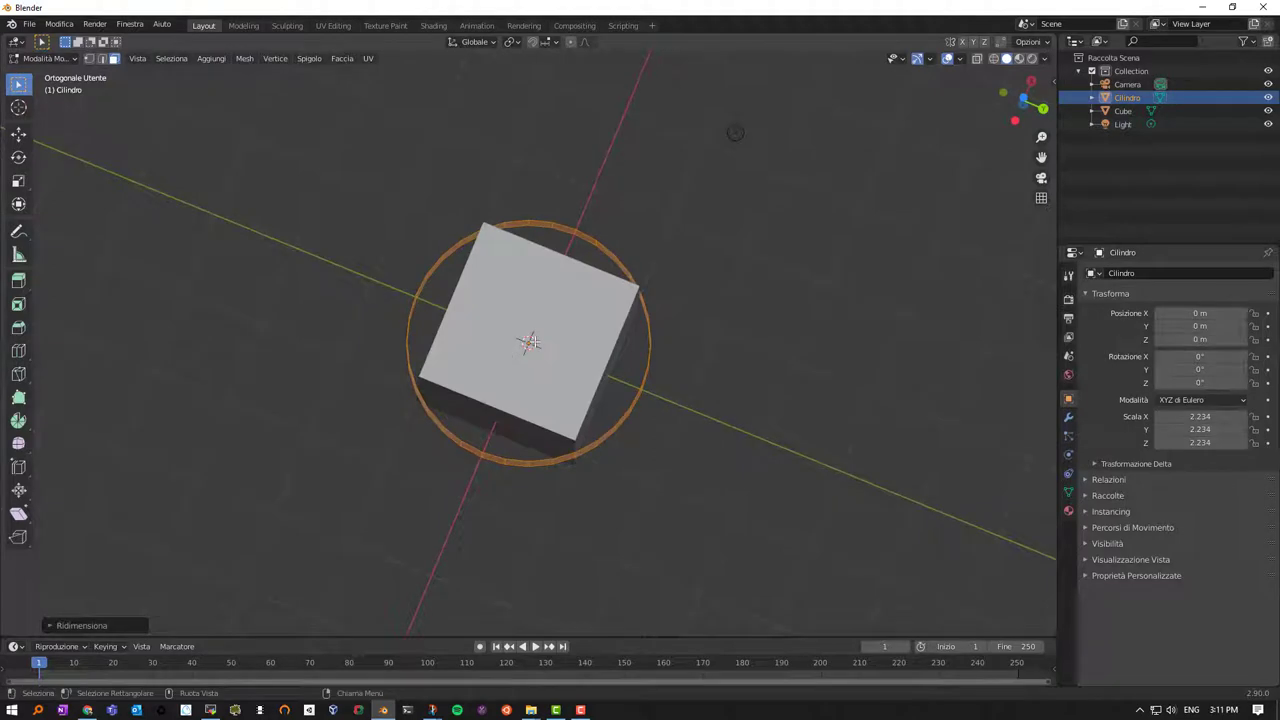
key(KP_7)
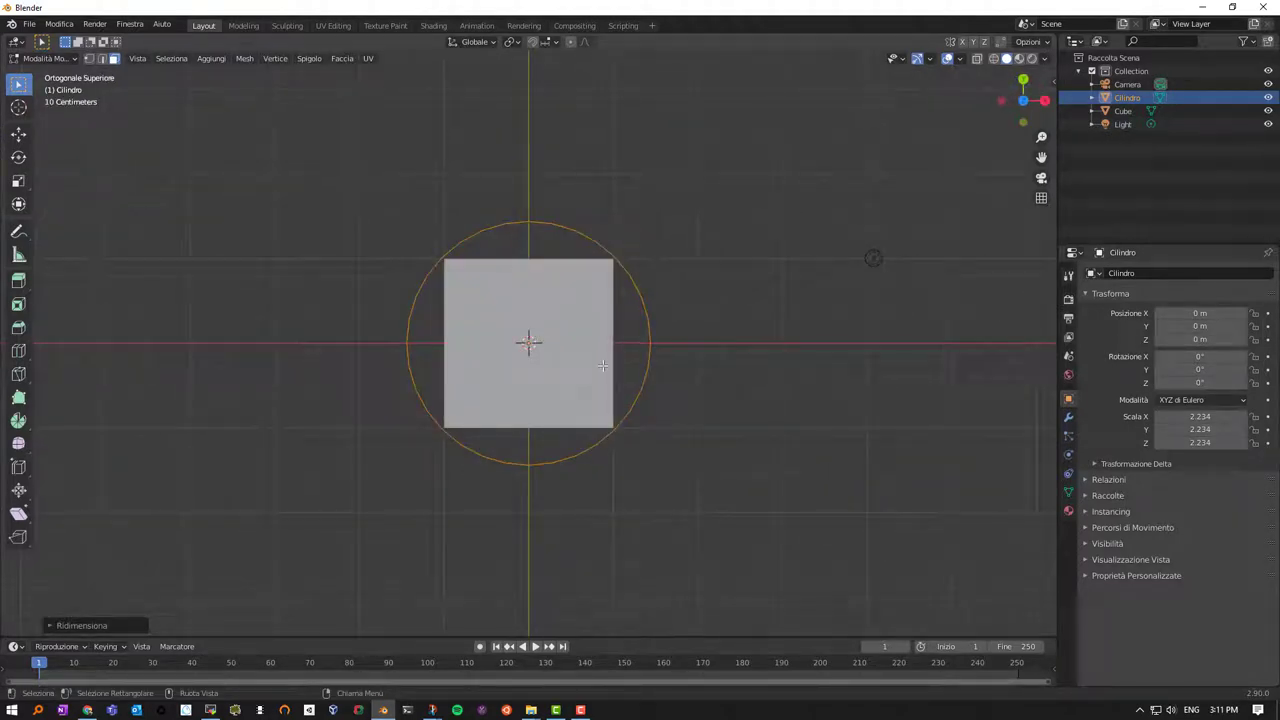
key(s)
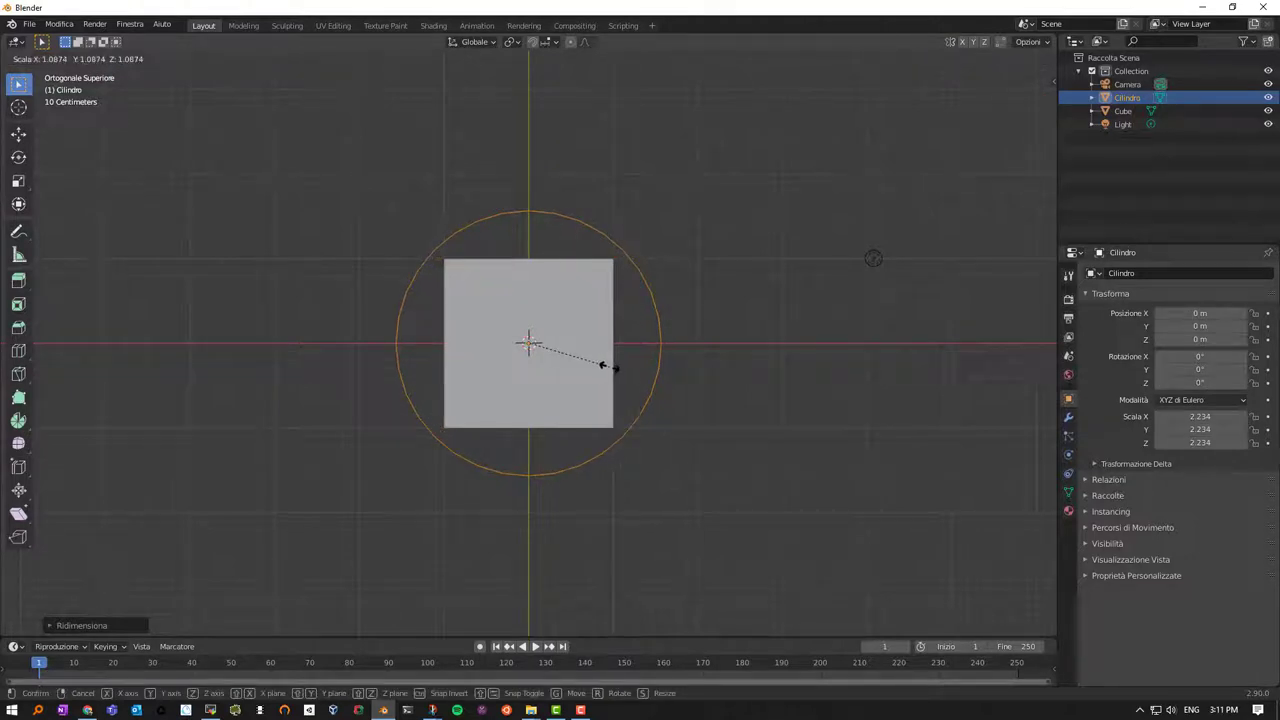
click(603, 366)
middle_drag(557, 354, 557, 220)
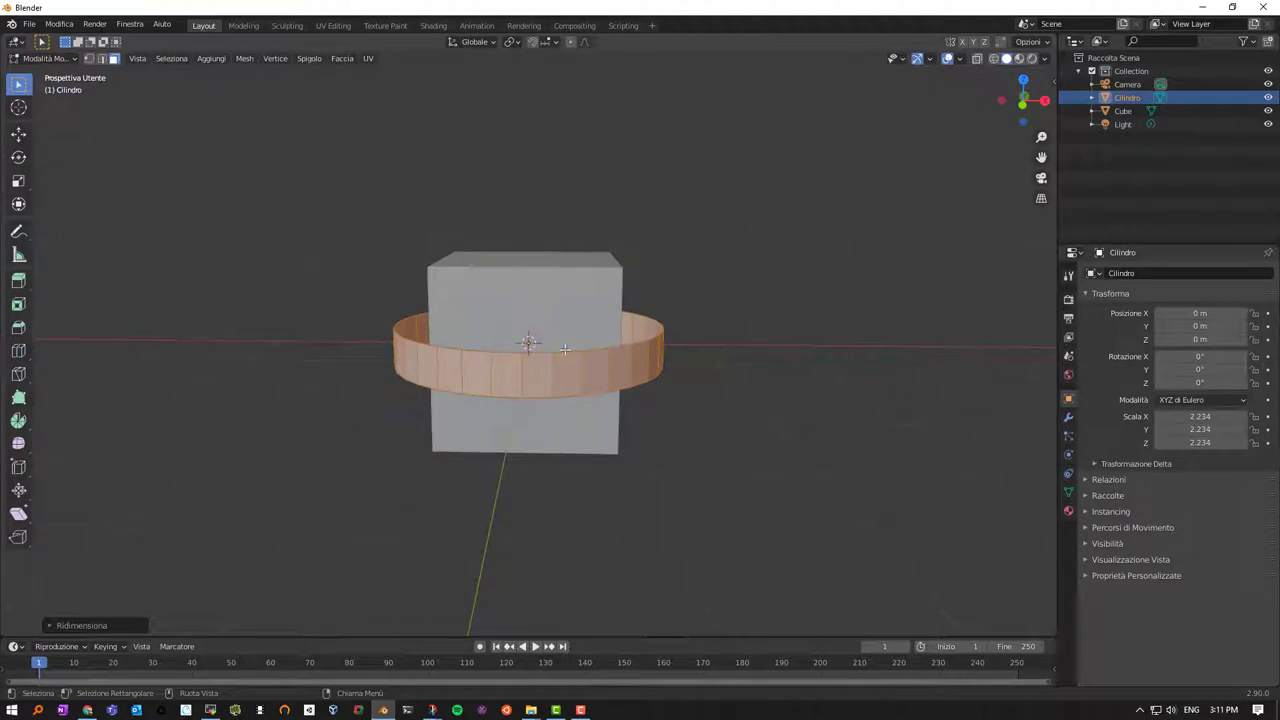
middle_drag(546, 325, 580, 323)
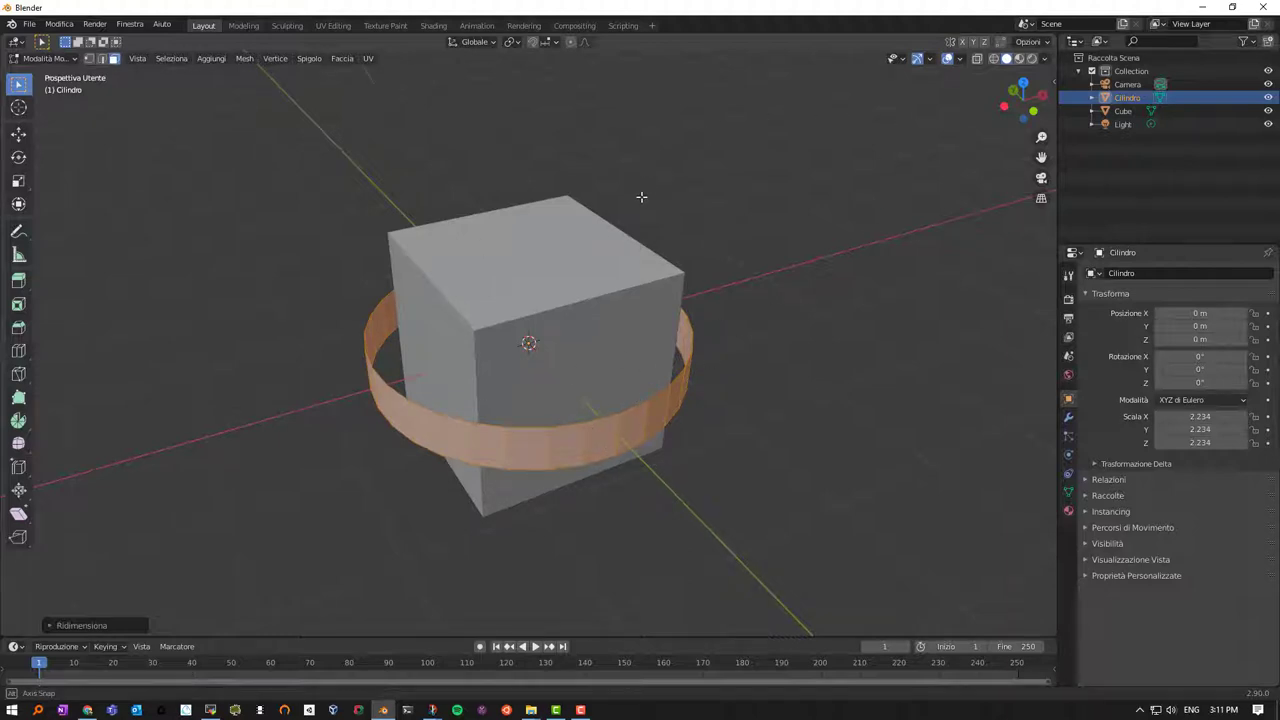
middle_drag(640, 200, 751, 143)
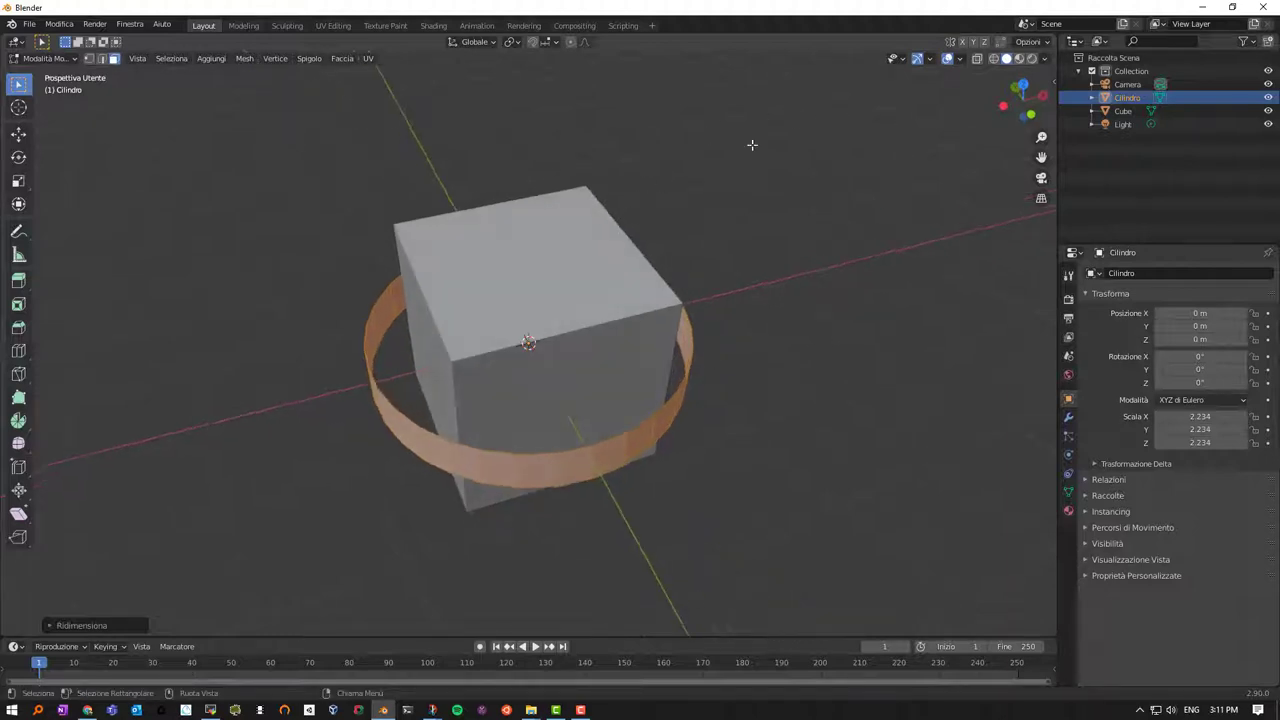
Enable the Statistics overlay to show vertex, edge, face and triangle counts
click(960, 59)
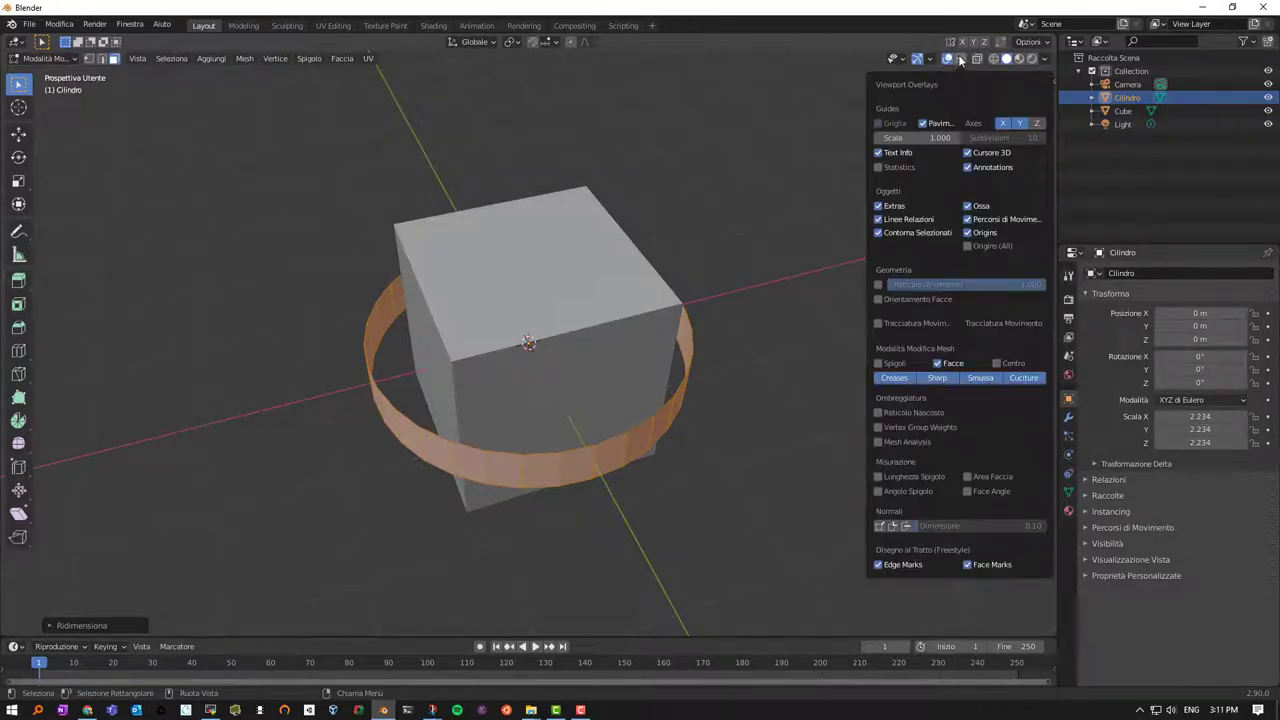
click(932, 59)
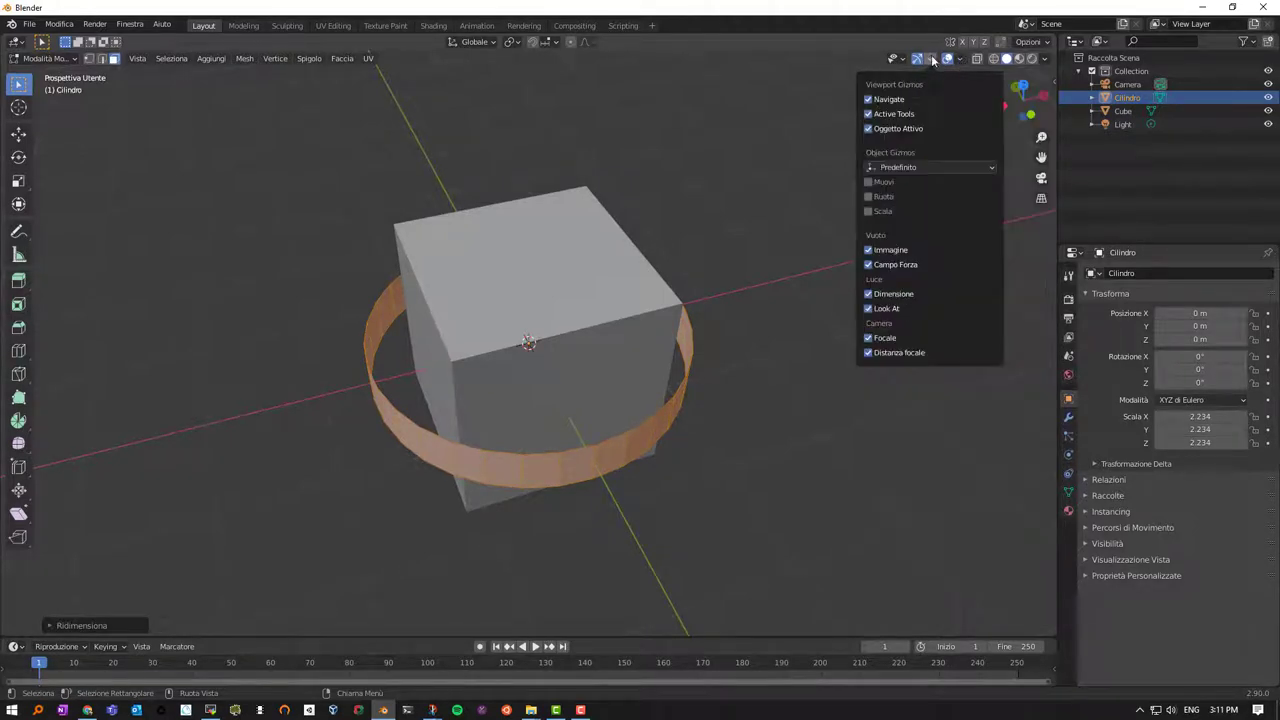
click(960, 60)
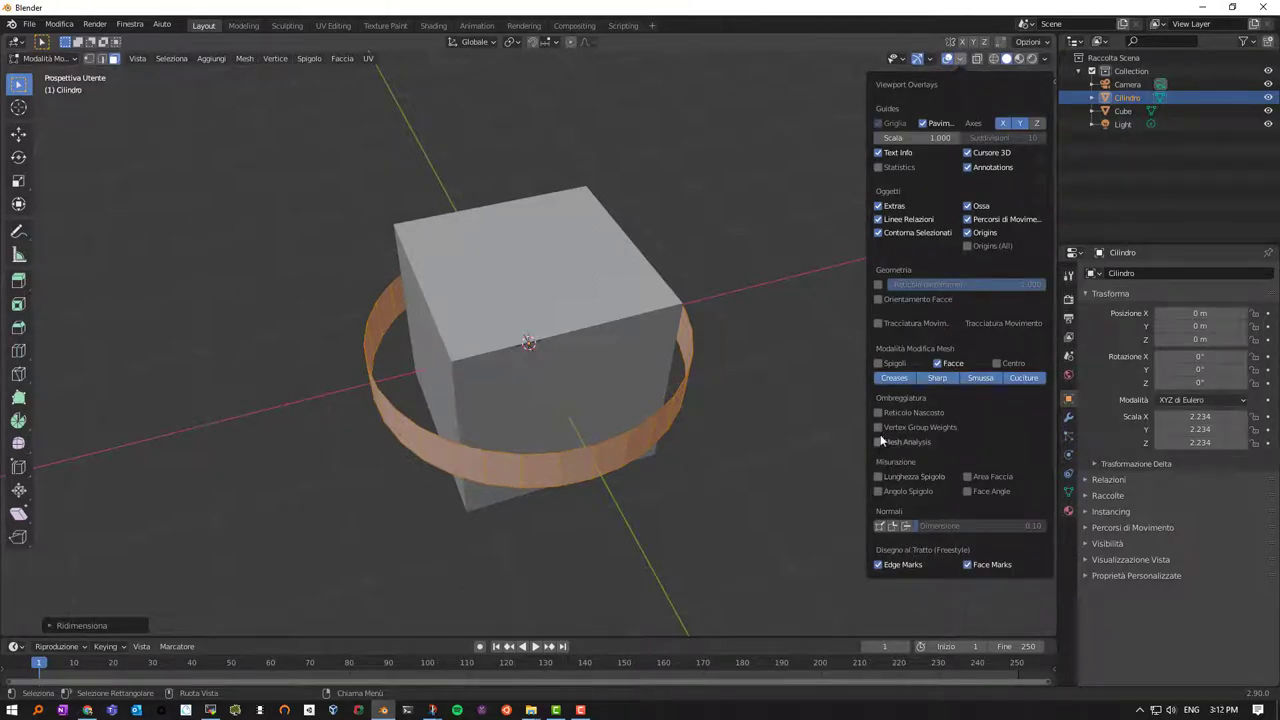
click(879, 167)
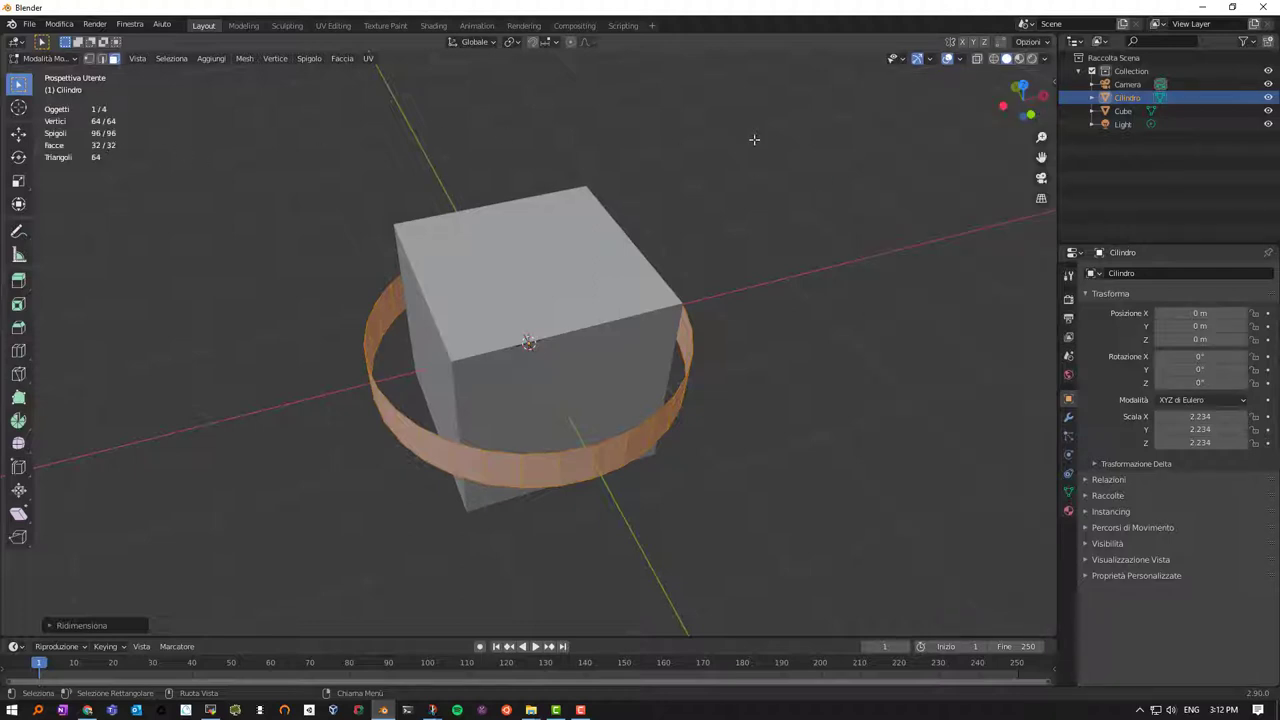
click(960, 60)
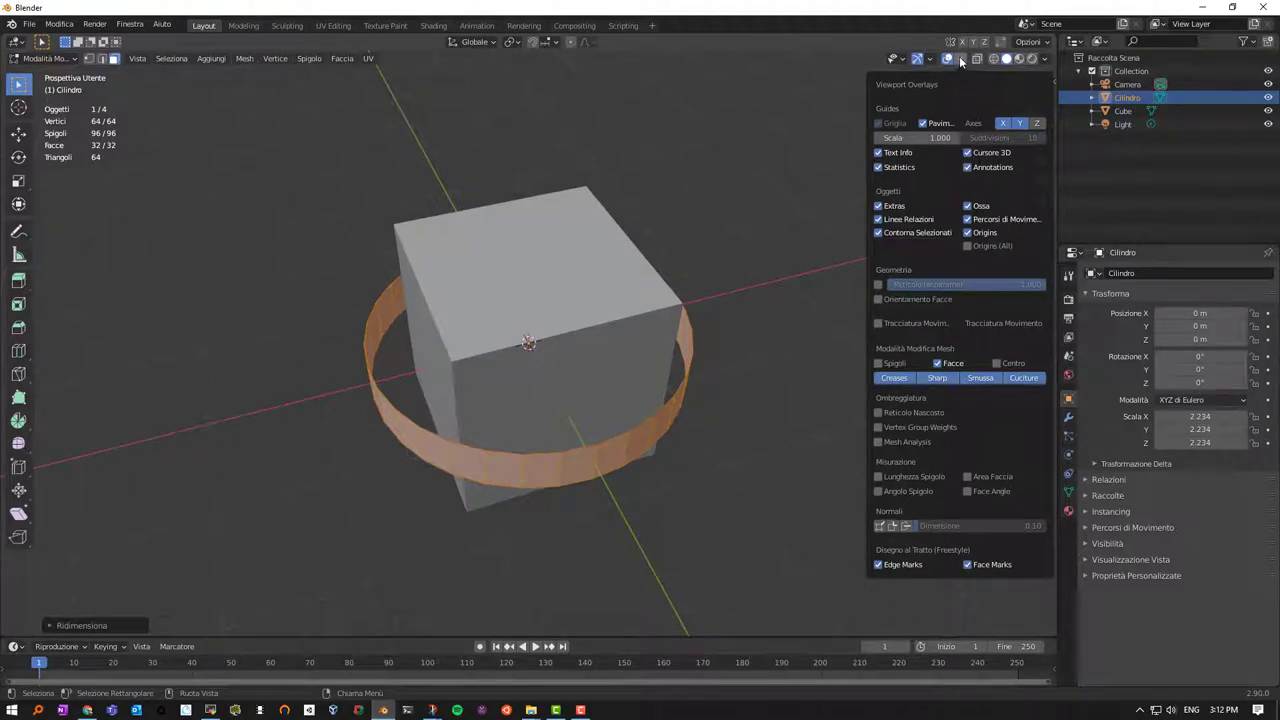
Toggle Face Orientation on and off to inspect the ring, then re-enter Edit Mode
key(Tab)
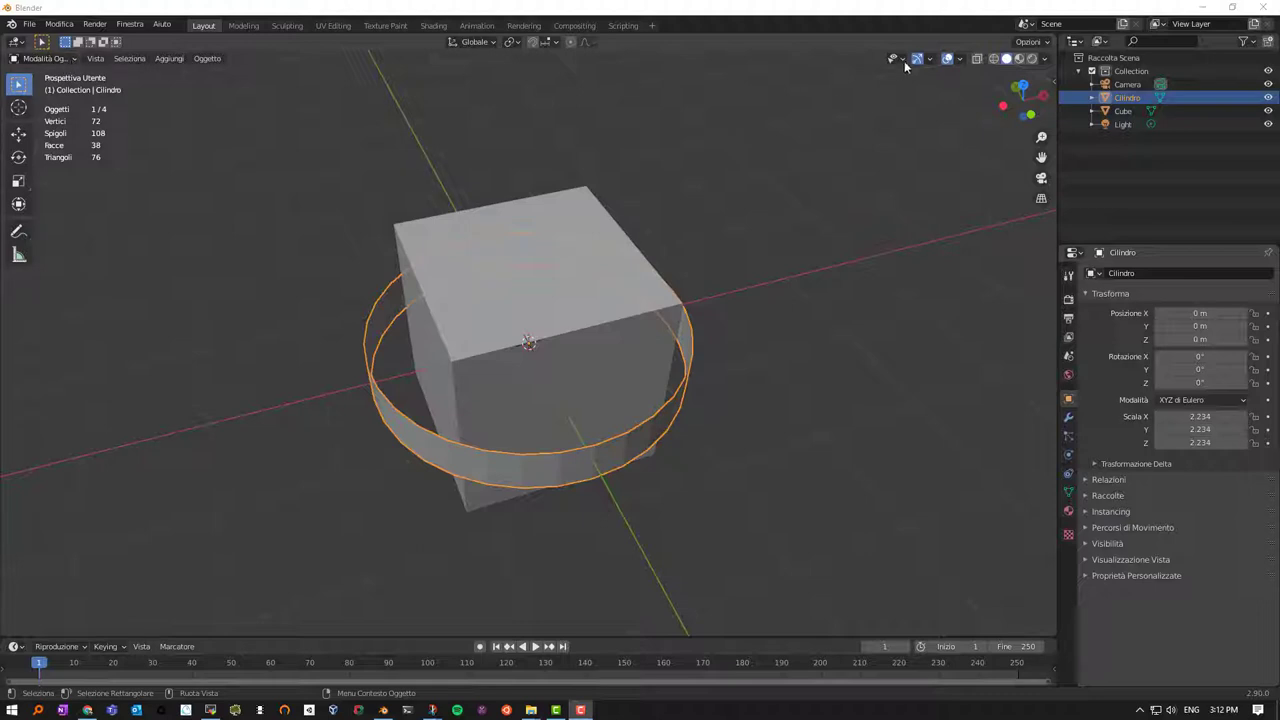
click(960, 58)
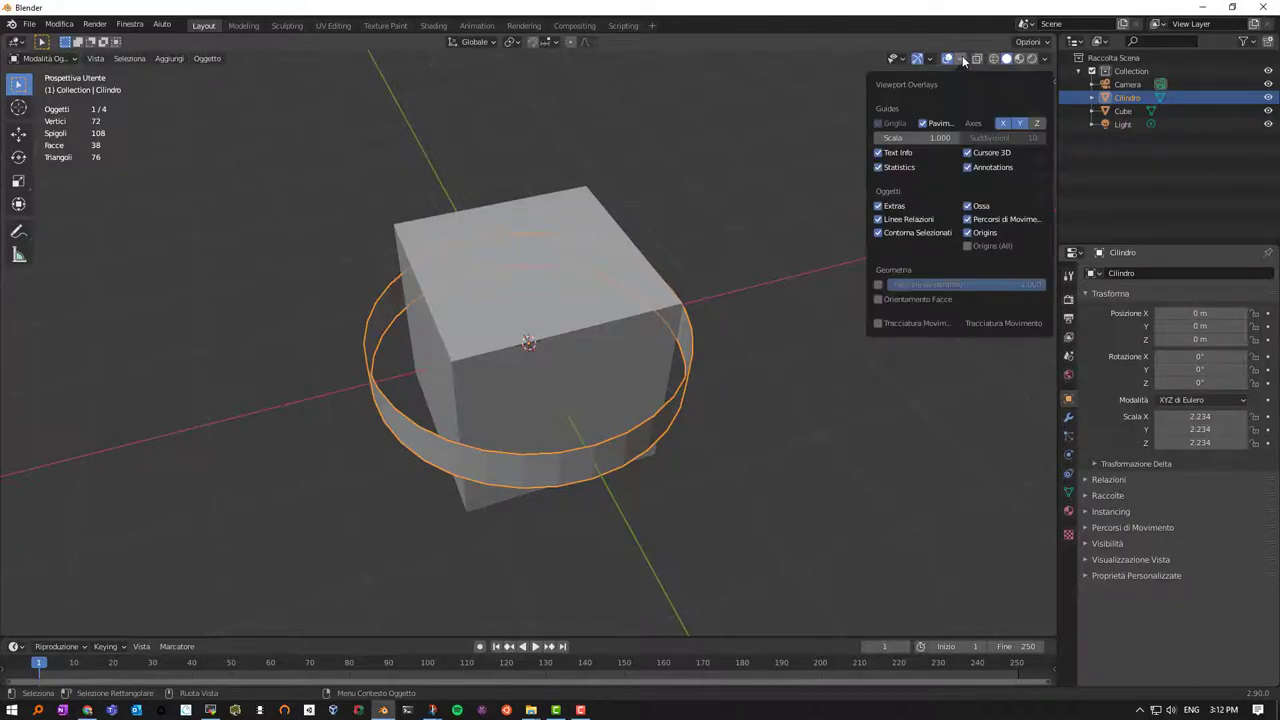
click(878, 299)
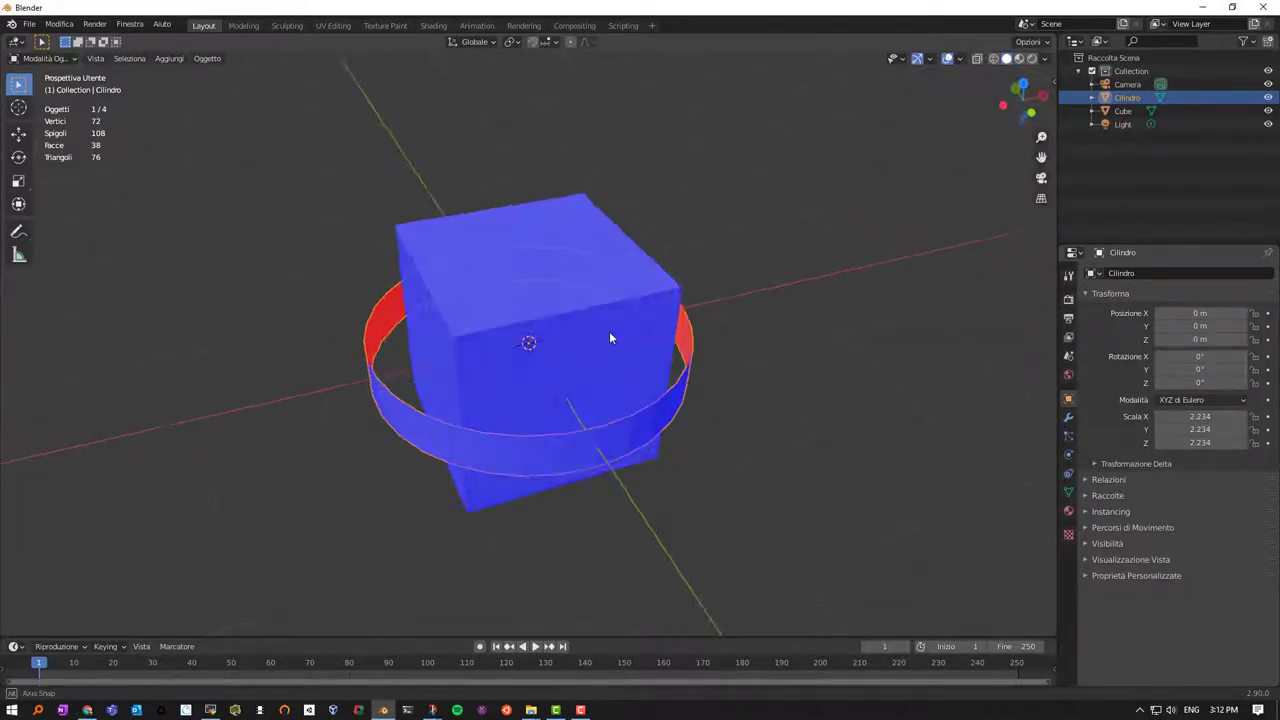
mouse_move(609, 338)
middle_down()
mouse_move(595, 366)
mouse_move(631, 305)
mouse_move(603, 316)
mouse_move(637, 340)
mouse_move(603, 380)
mouse_move(614, 291)
mouse_move(606, 340)
mouse_move(519, 318)
middle_up()
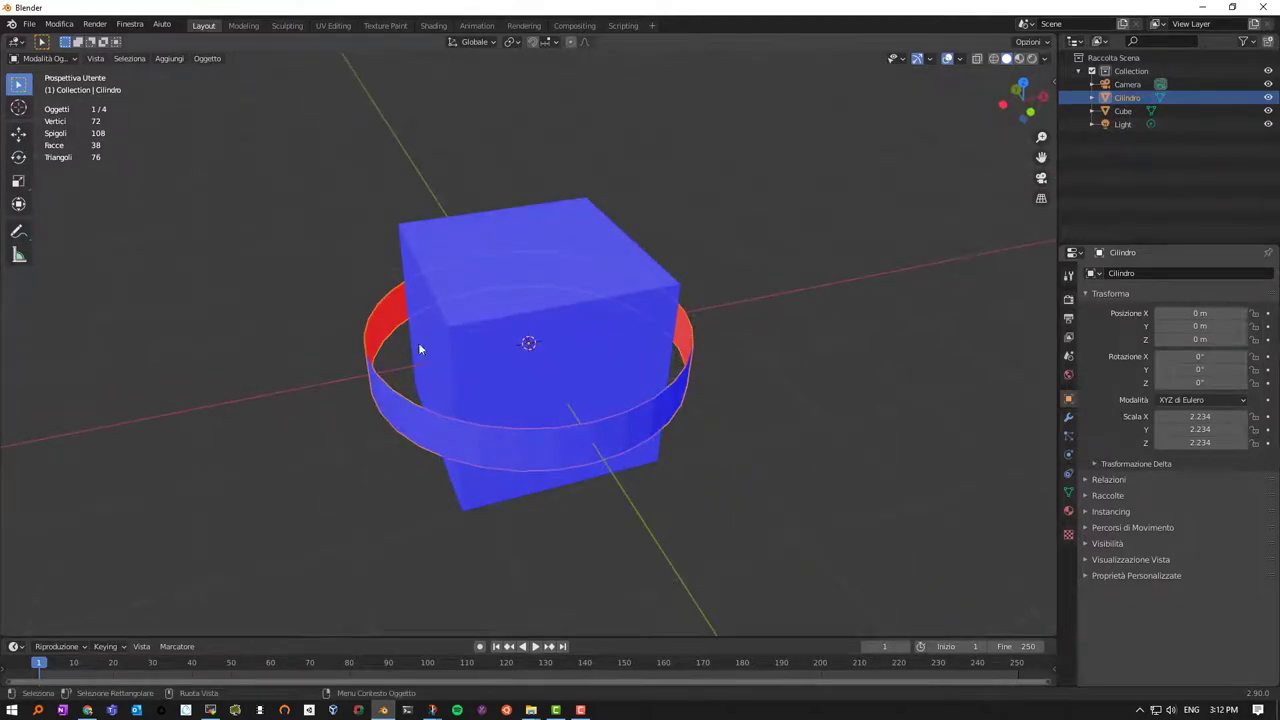
click(960, 60)
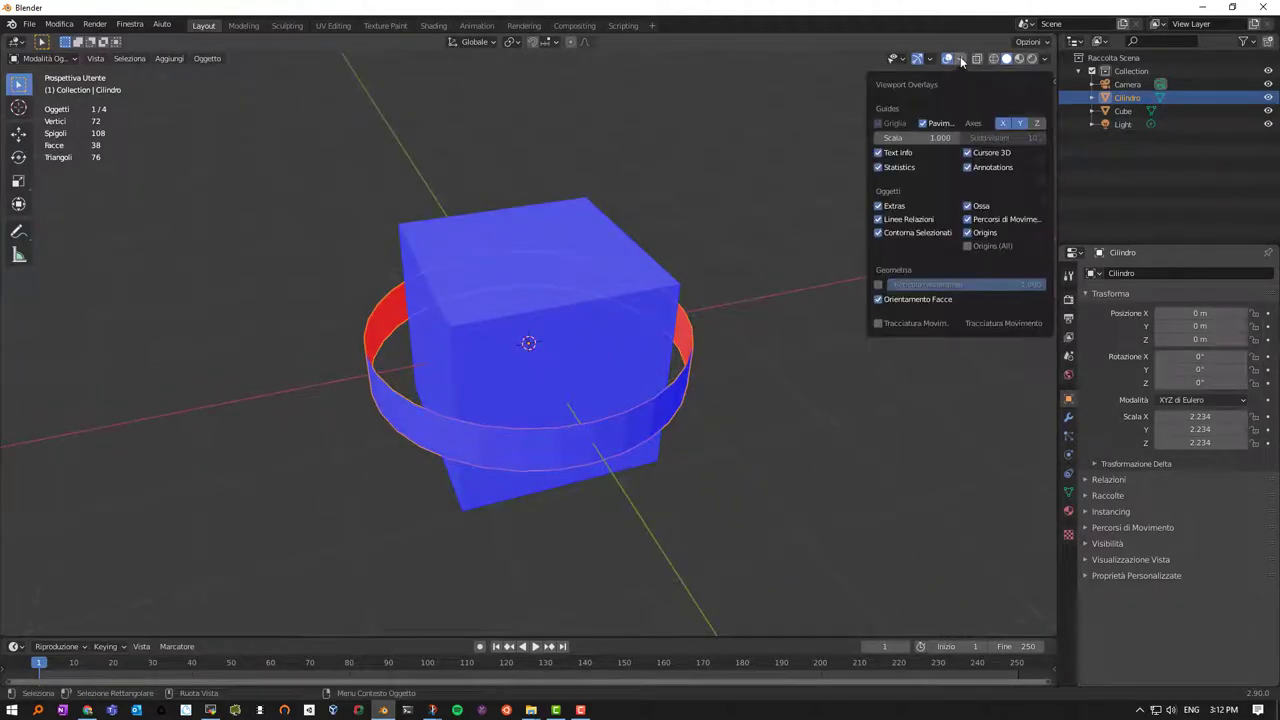
click(879, 300)
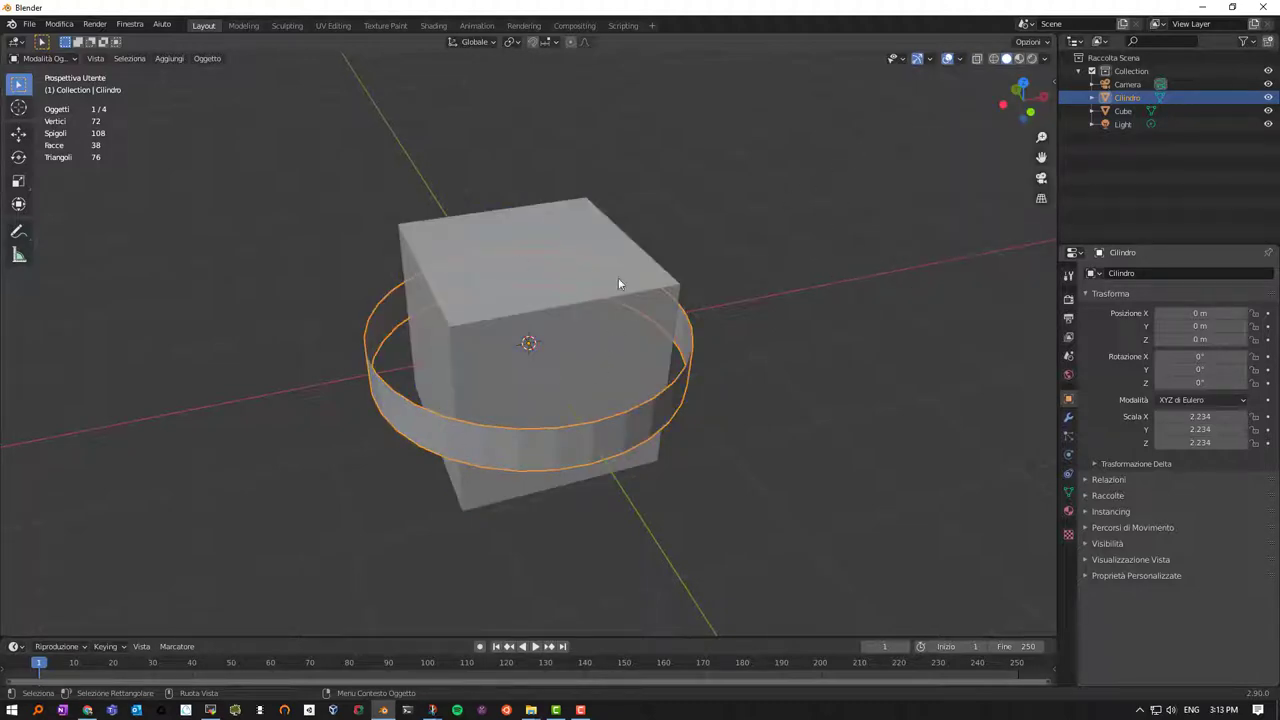
mouse_move(425, 332)
middle_down()
mouse_move(418, 386)
mouse_move(378, 330)
mouse_move(393, 326)
middle_up()
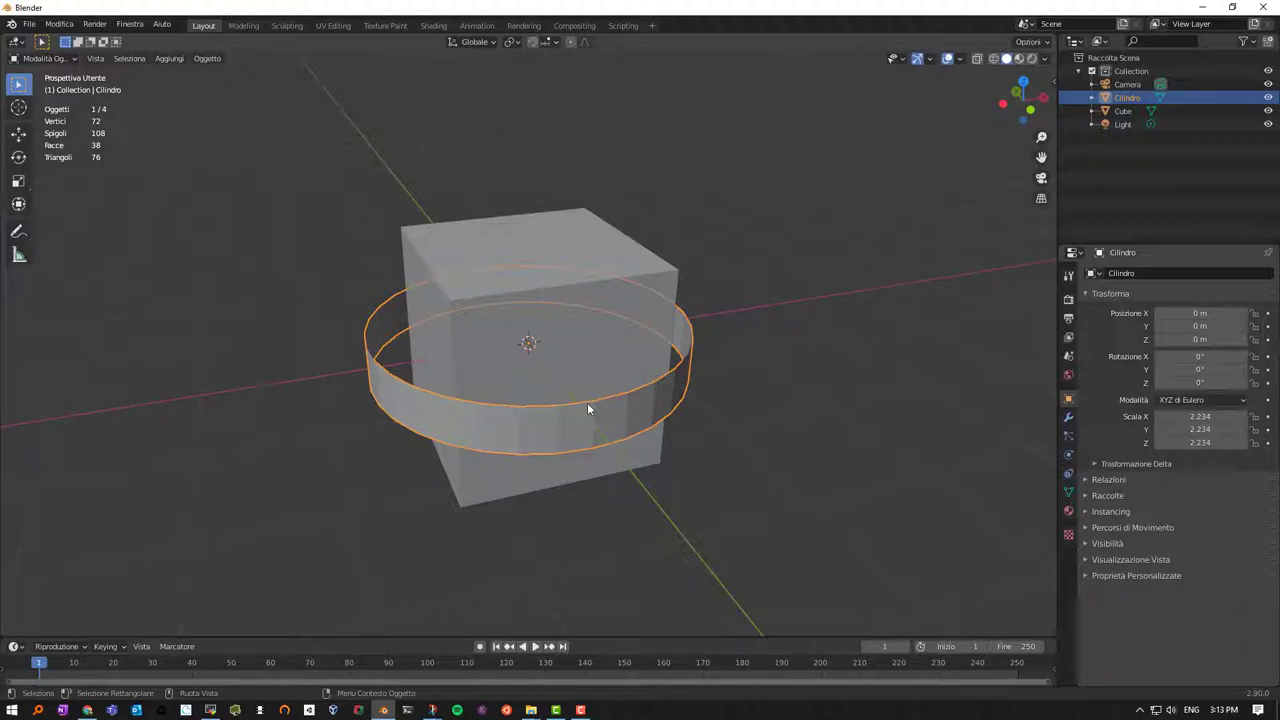
key(Tab)
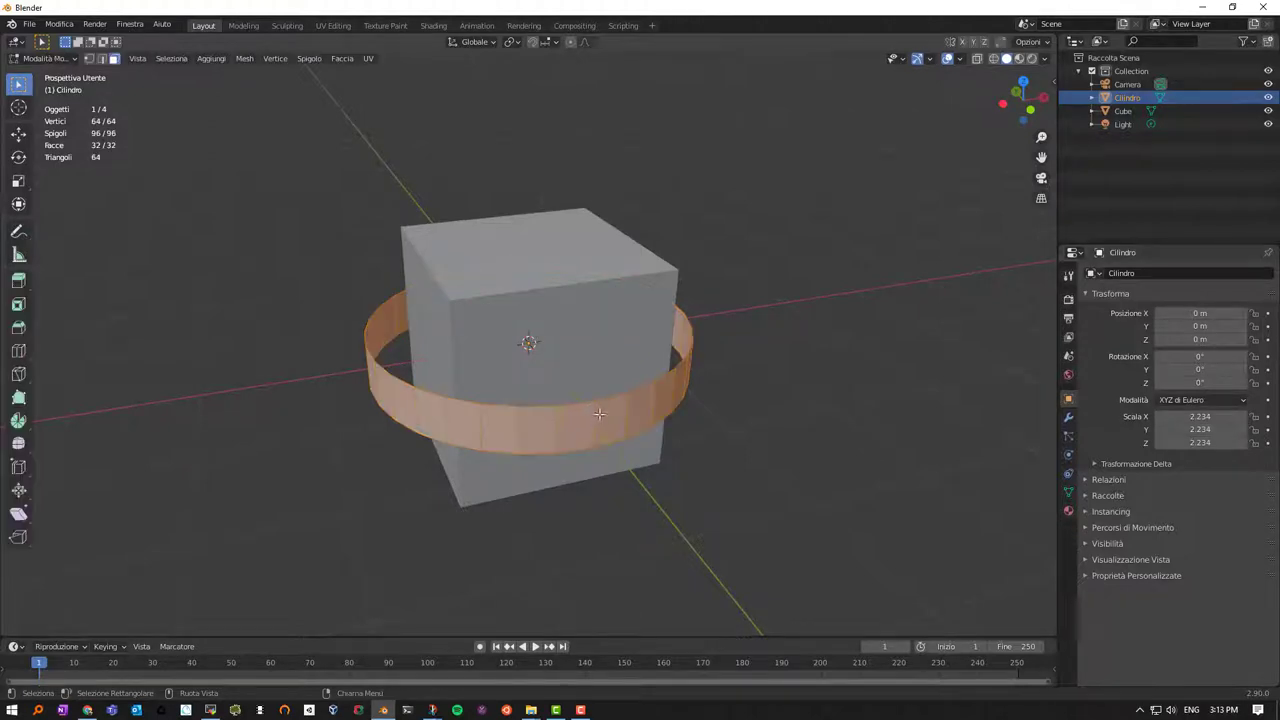
Extrude the ring's faces along their normals to give the band solid wall thickness
middle_drag(553, 421, 596, 441)
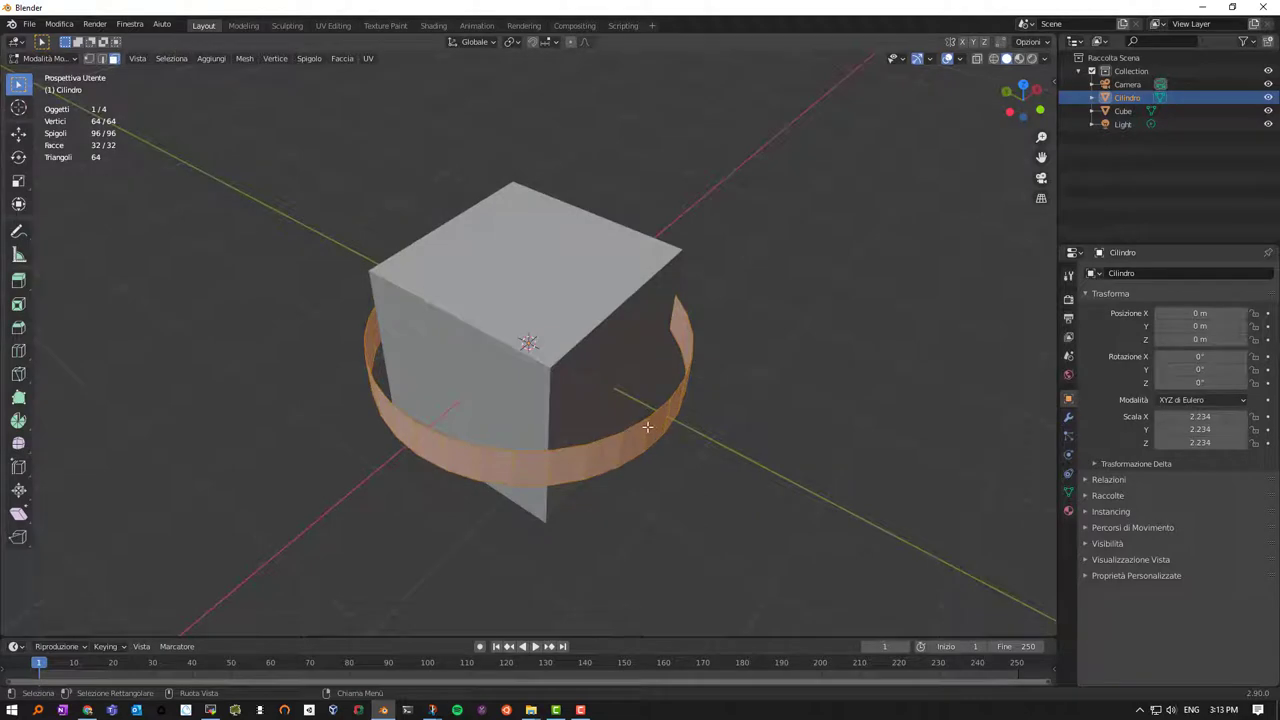
click(244, 59)
mouse_move(263, 133)
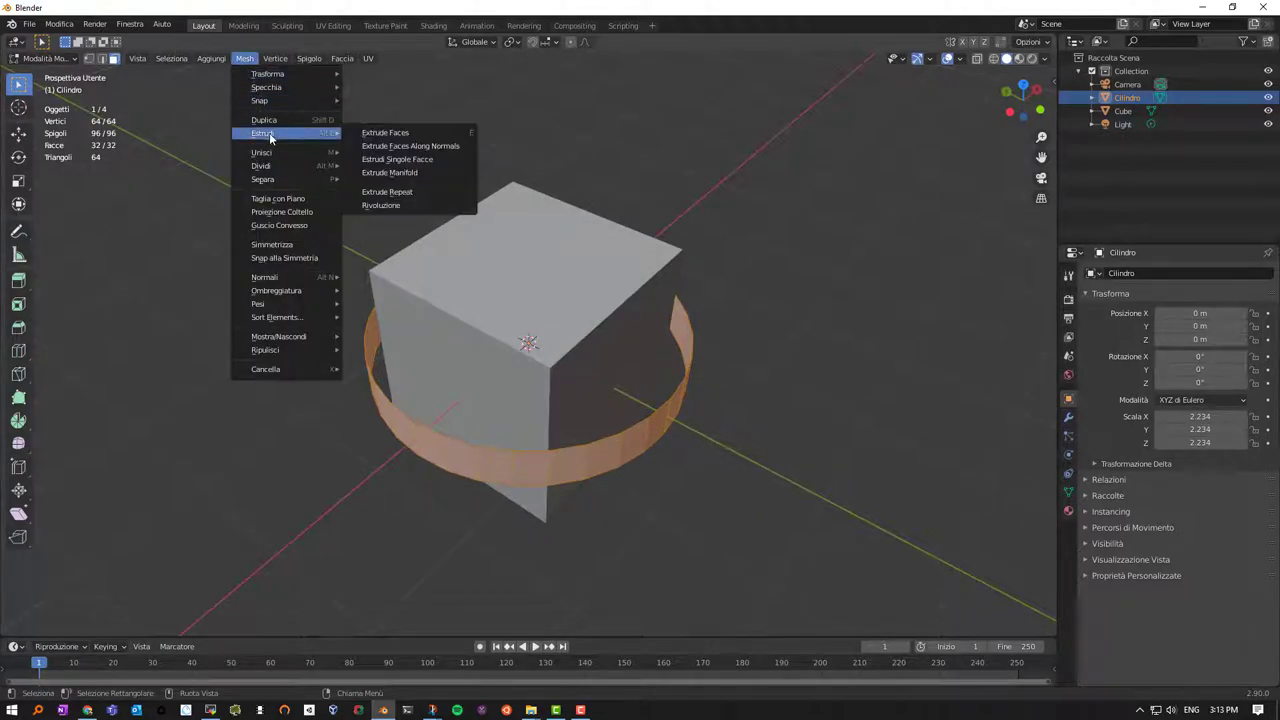
click(422, 147)
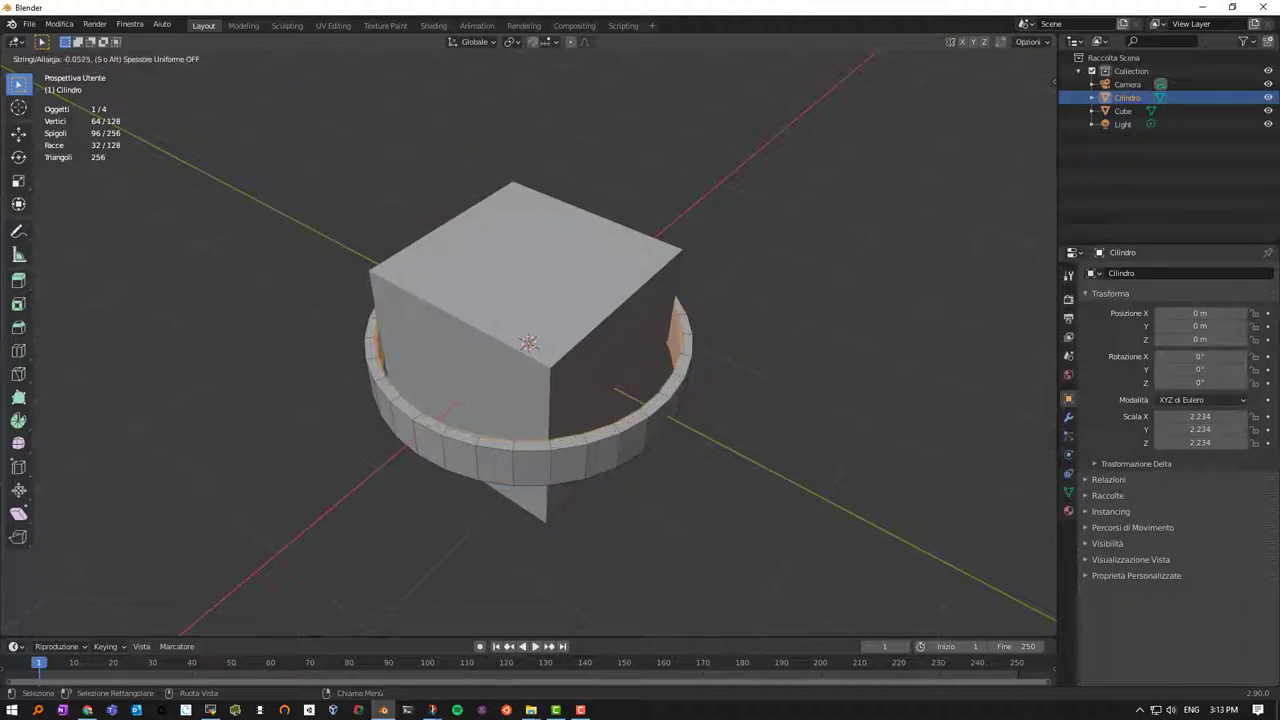
key(Return)
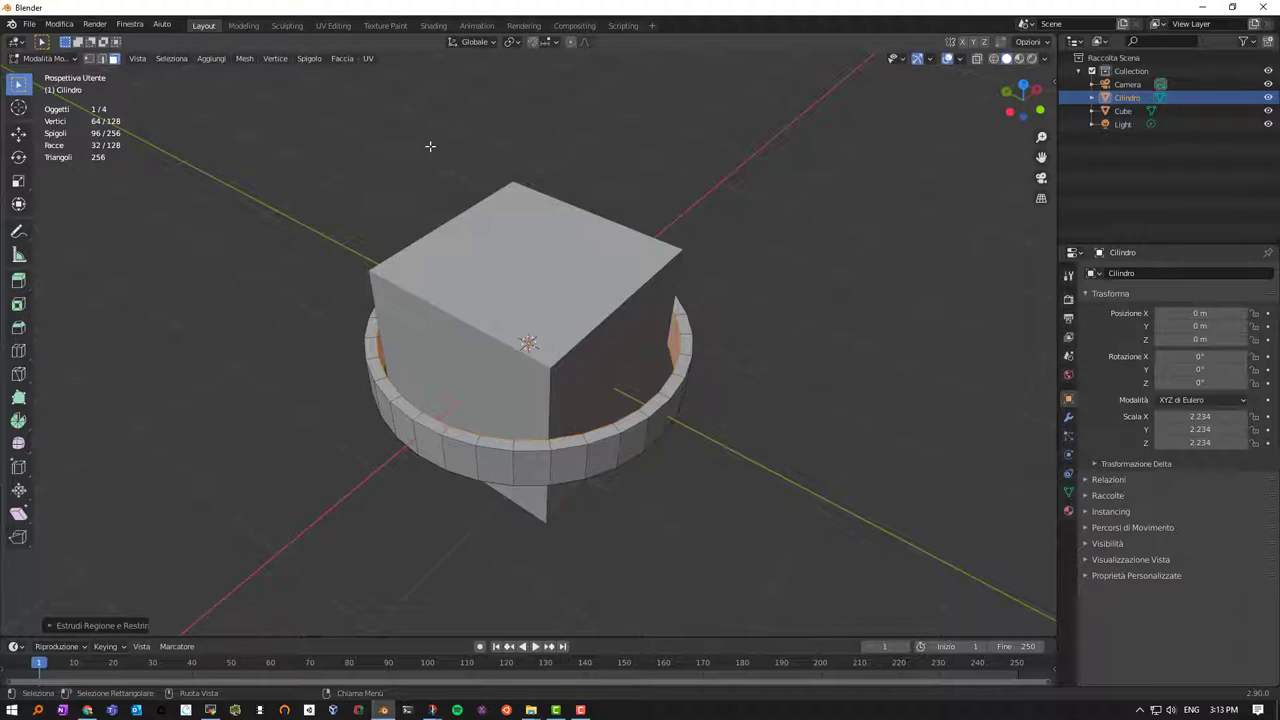
key(KP_7)
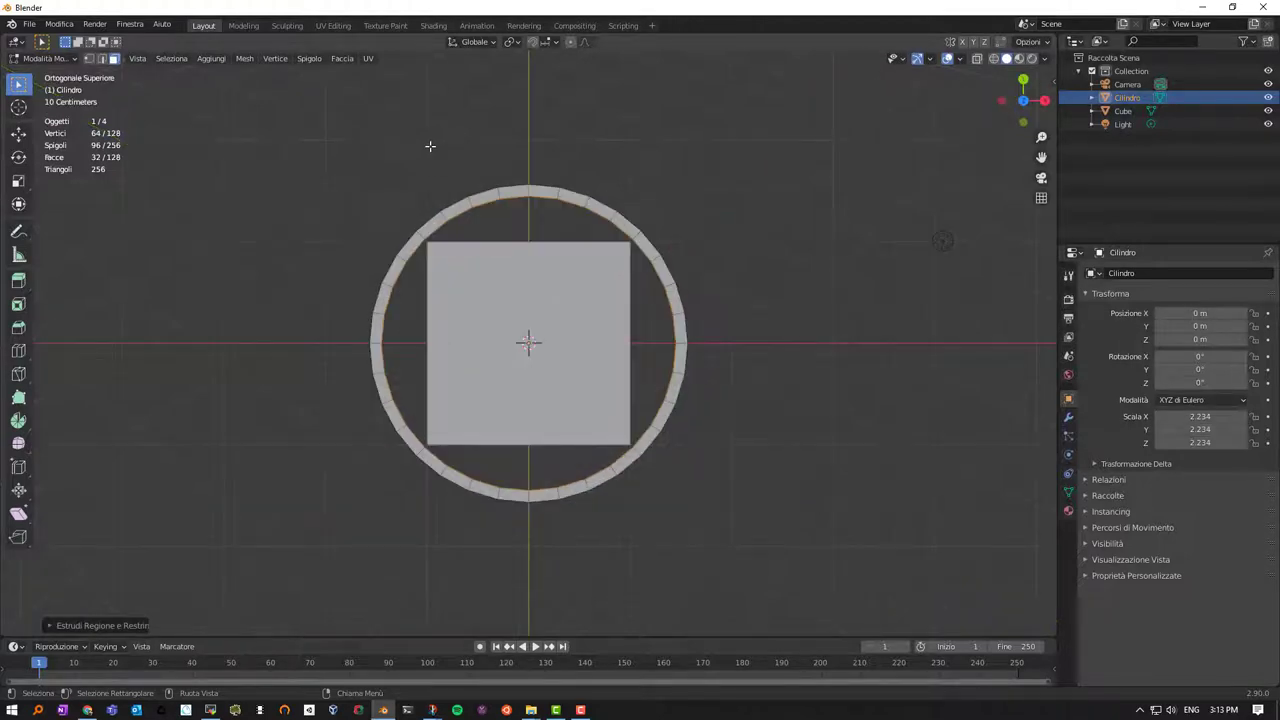
mouse_move(430, 146)
middle_down()
mouse_move(530, 167)
mouse_move(585, 223)
middle_up()
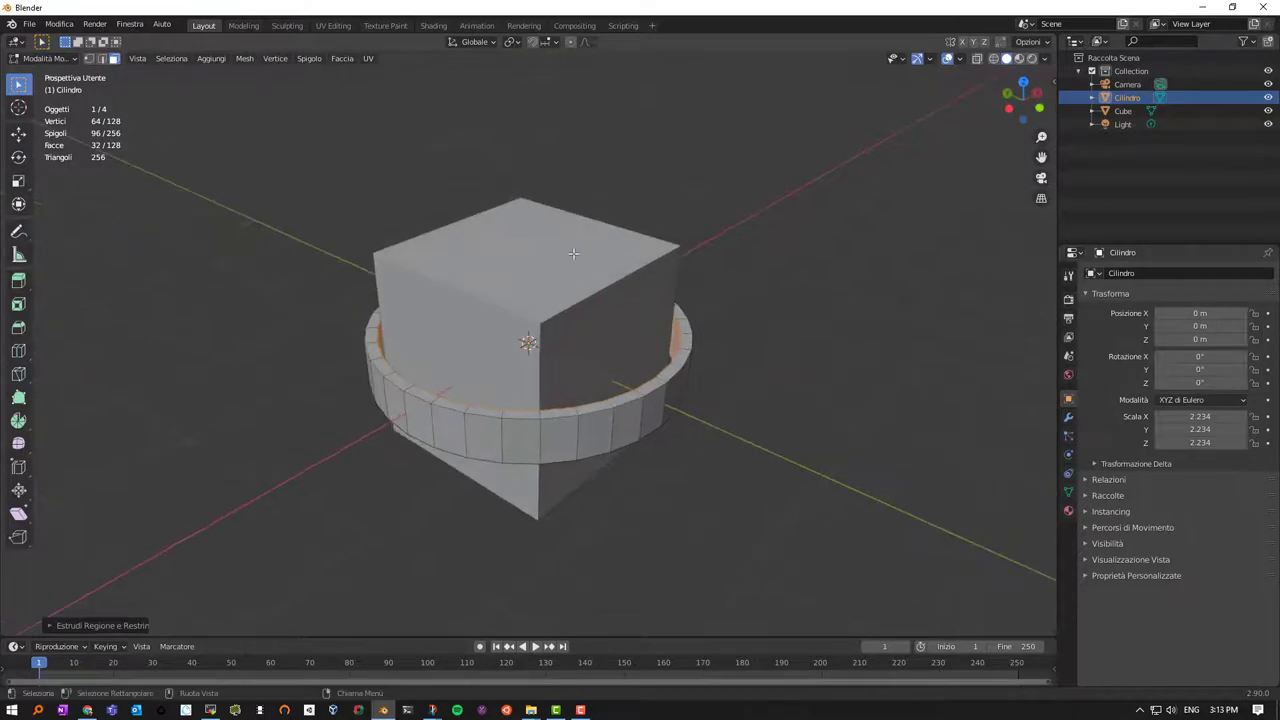
key(Tab)
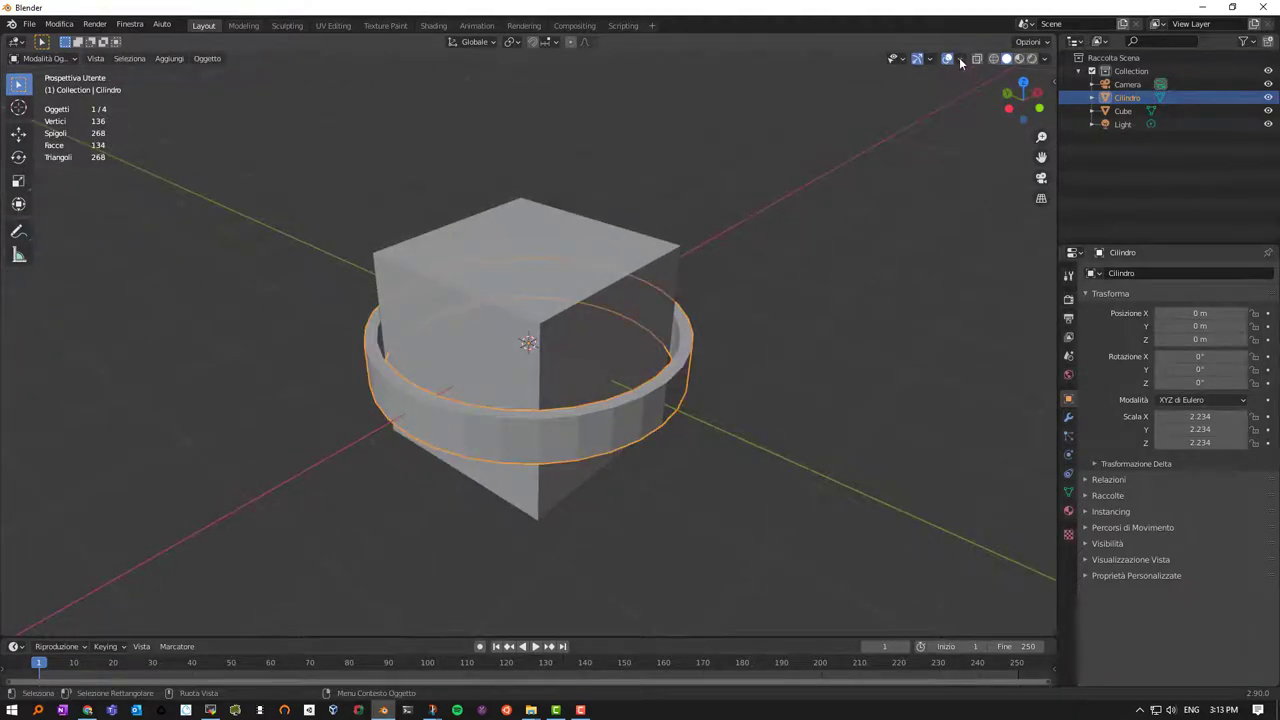
Show the Face Orientation overlay and flip the ring's normals in Edit Mode
click(960, 58)
click(878, 299)
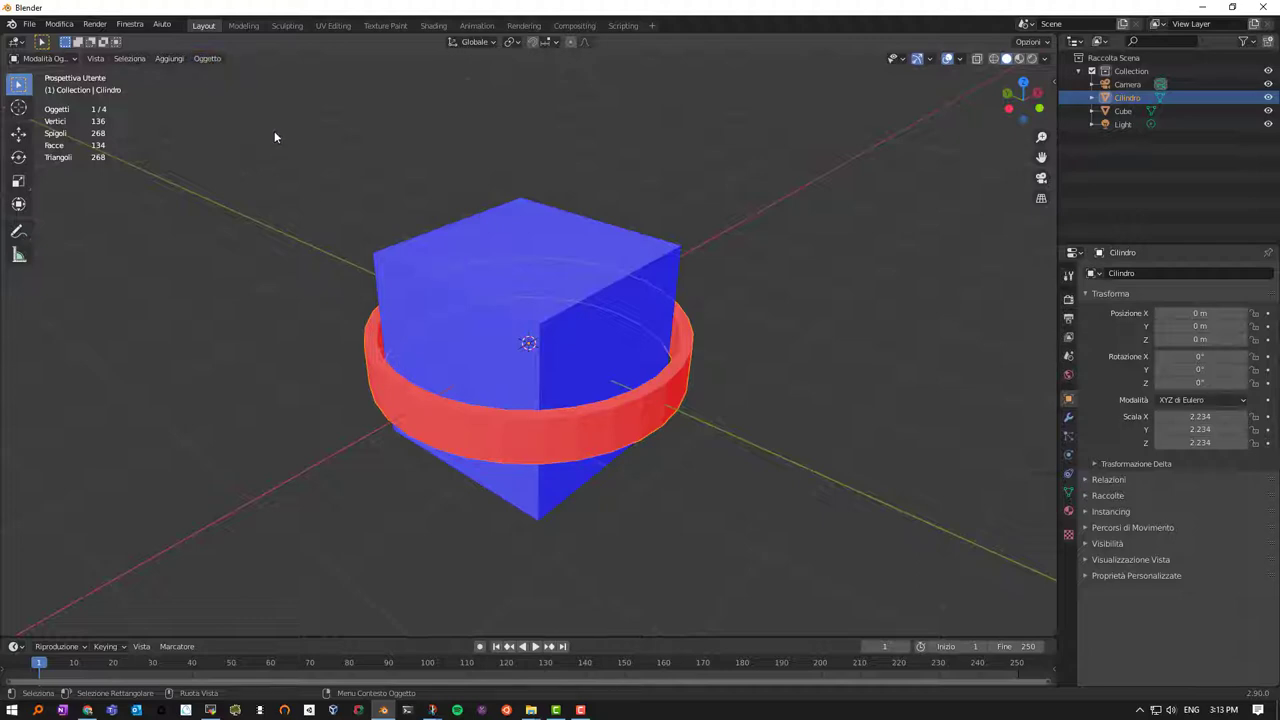
key(Tab)
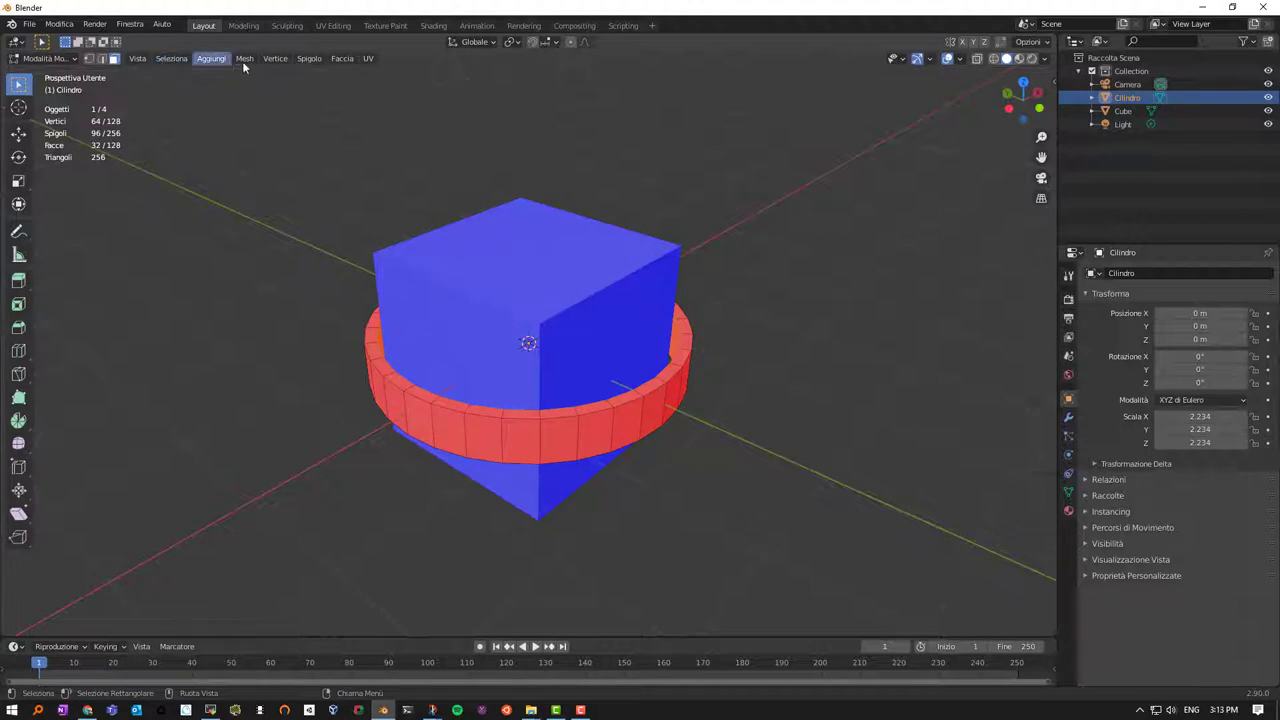
click(344, 60)
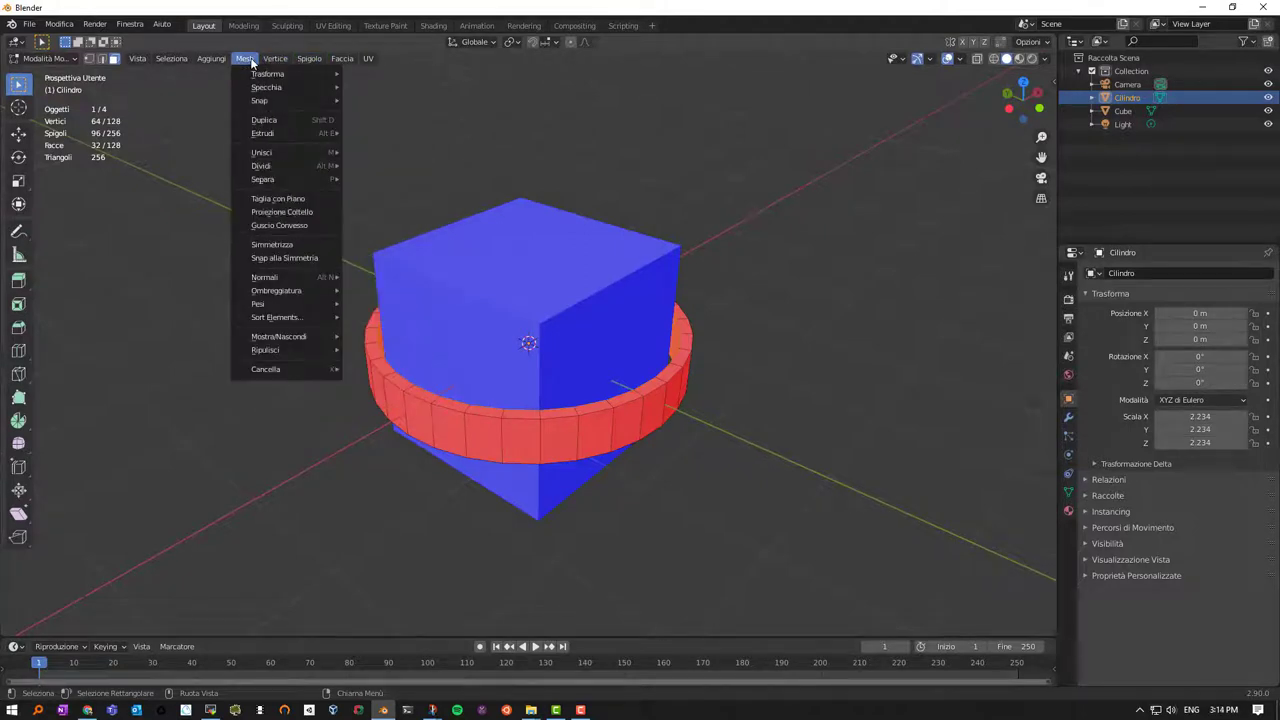
mouse_move(266, 277)
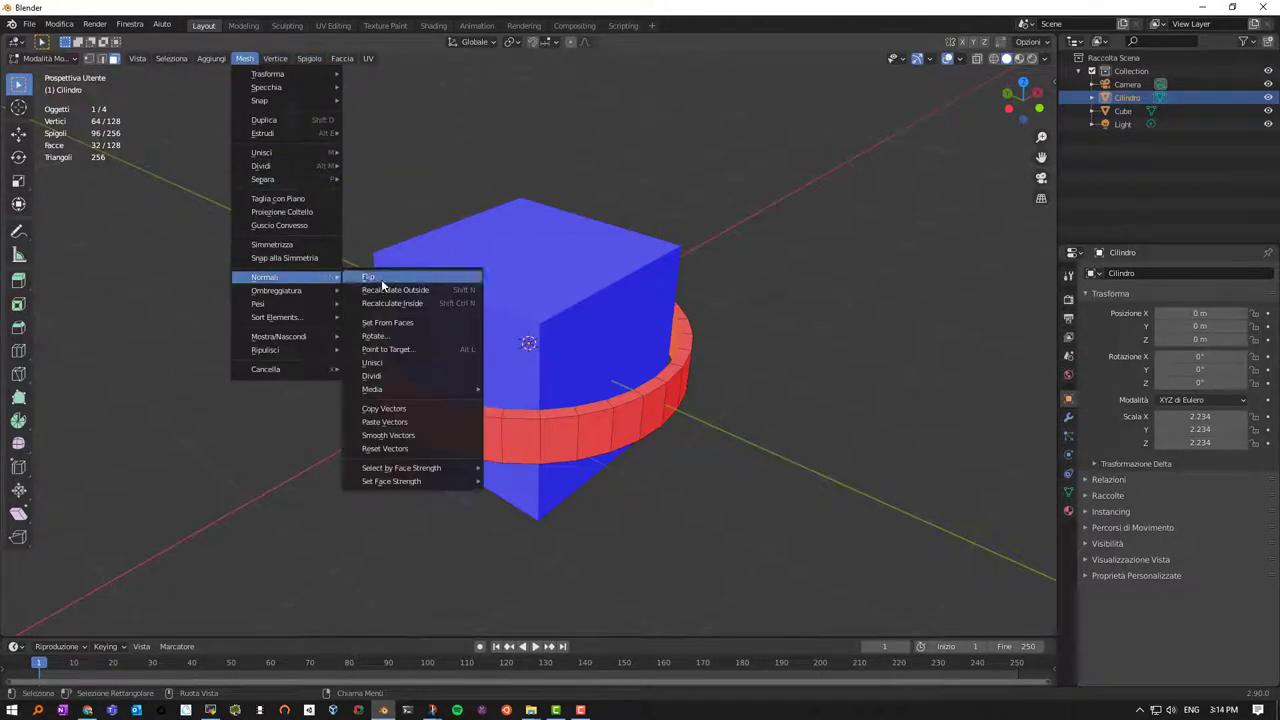
click(384, 277)
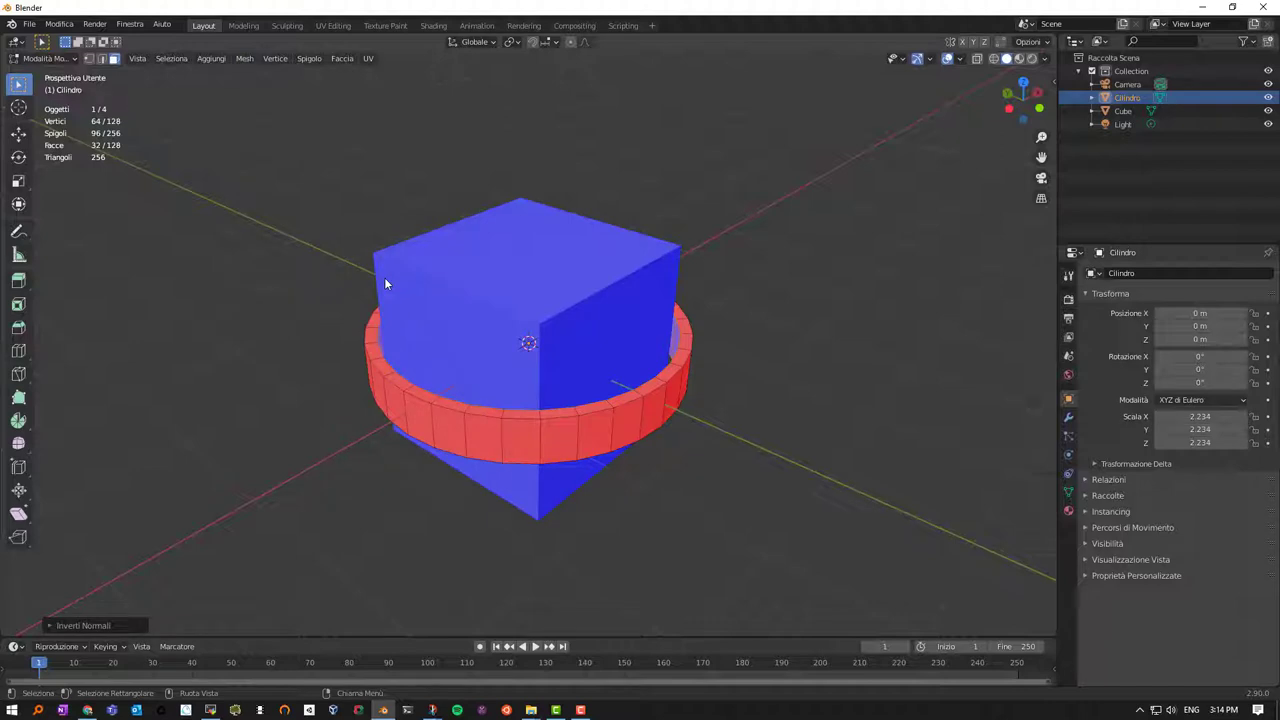
Select the whole ring and recalculate its normals to point outside
key(a)
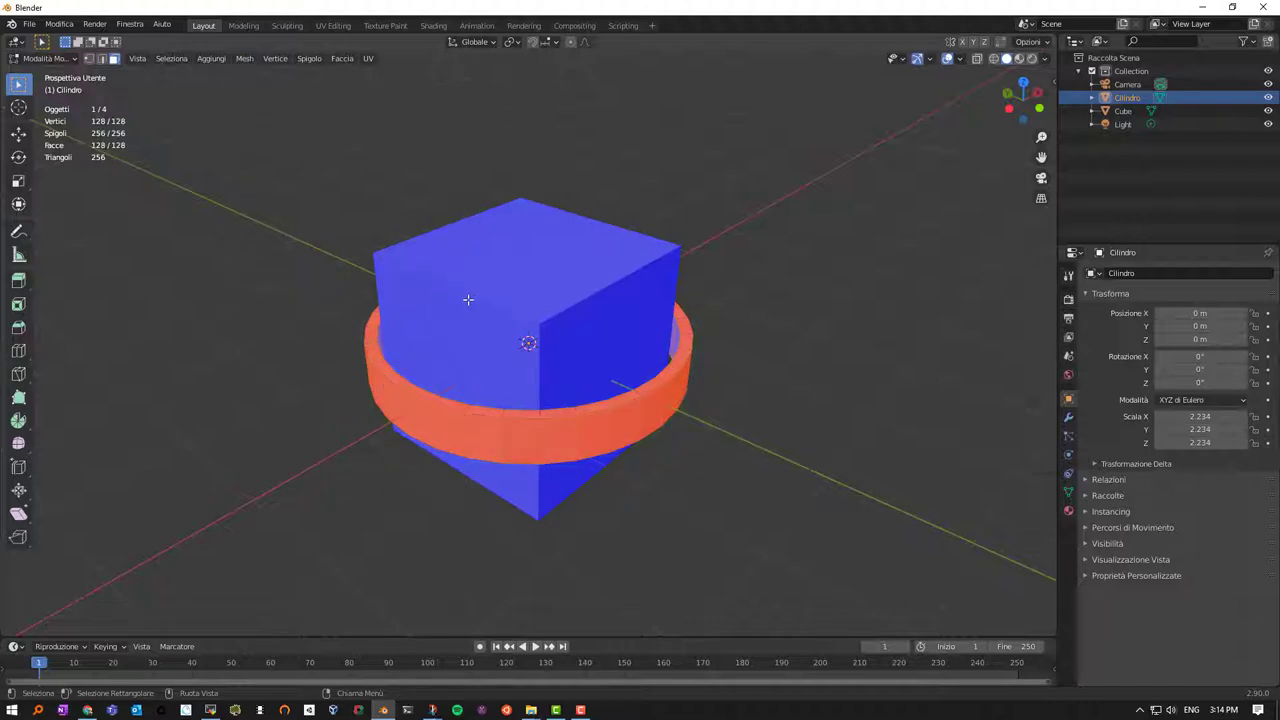
click(532, 432)
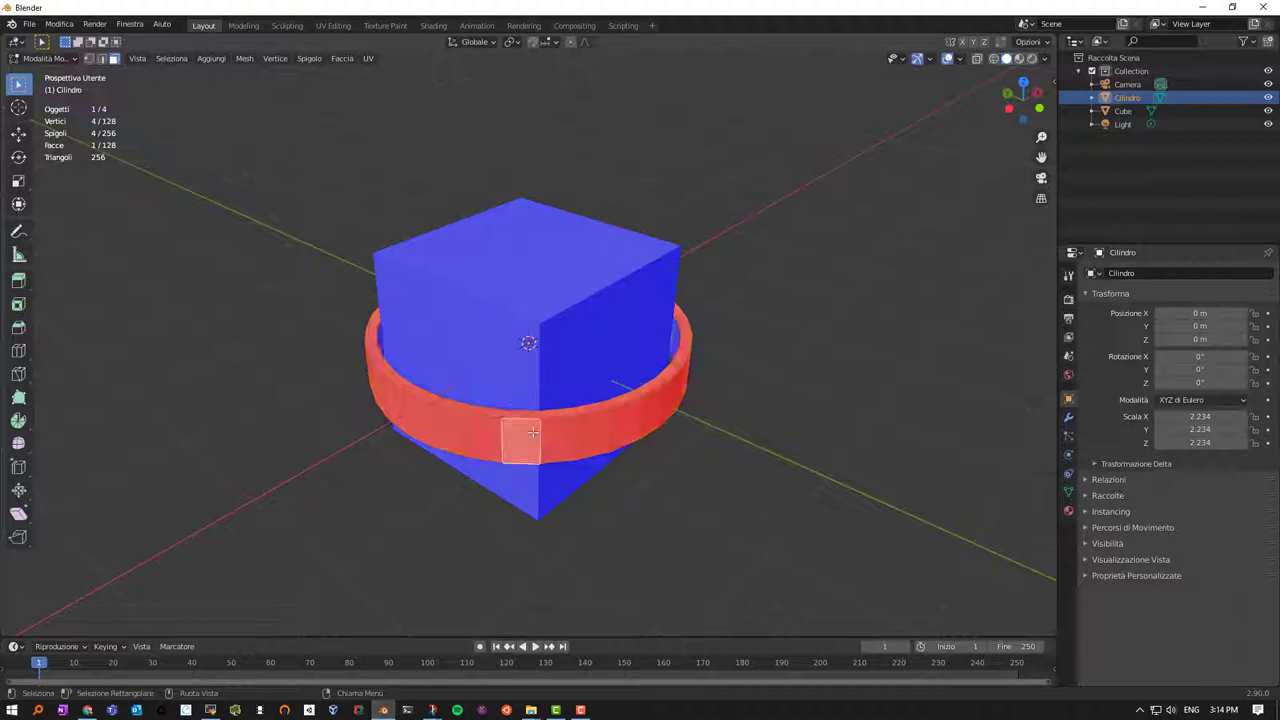
key(a)
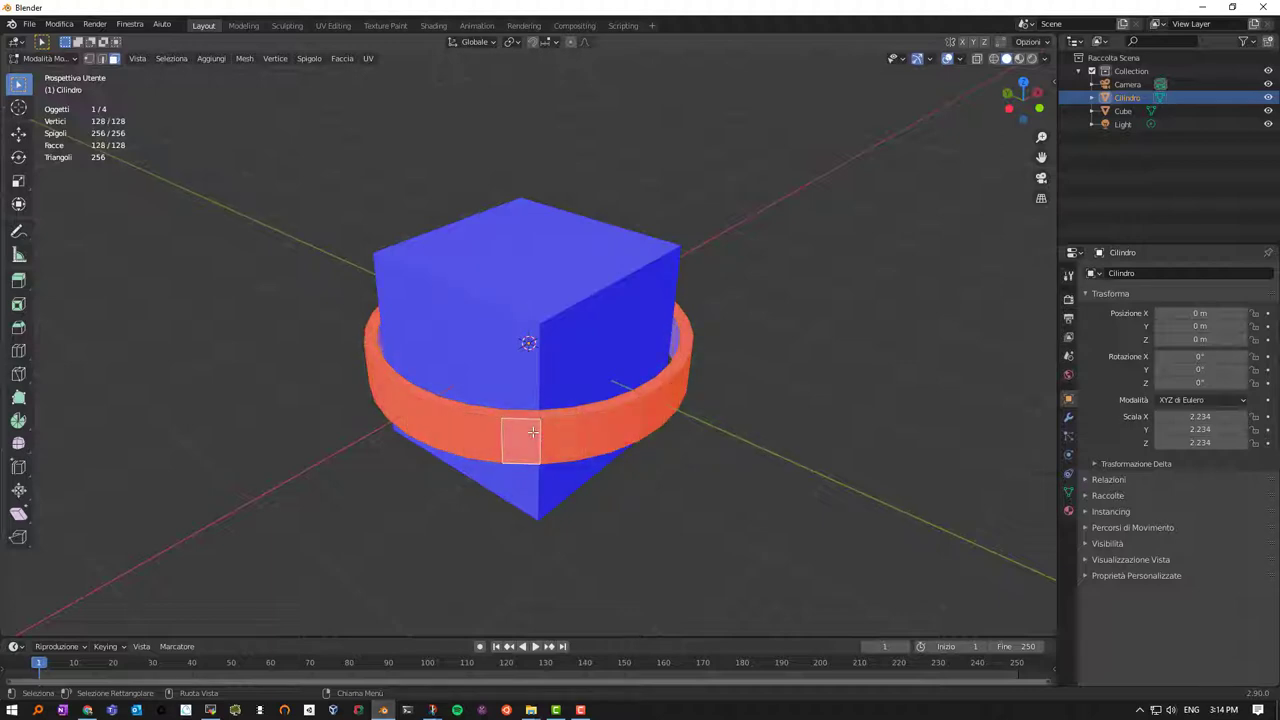
click(250, 64)
mouse_move(268, 74)
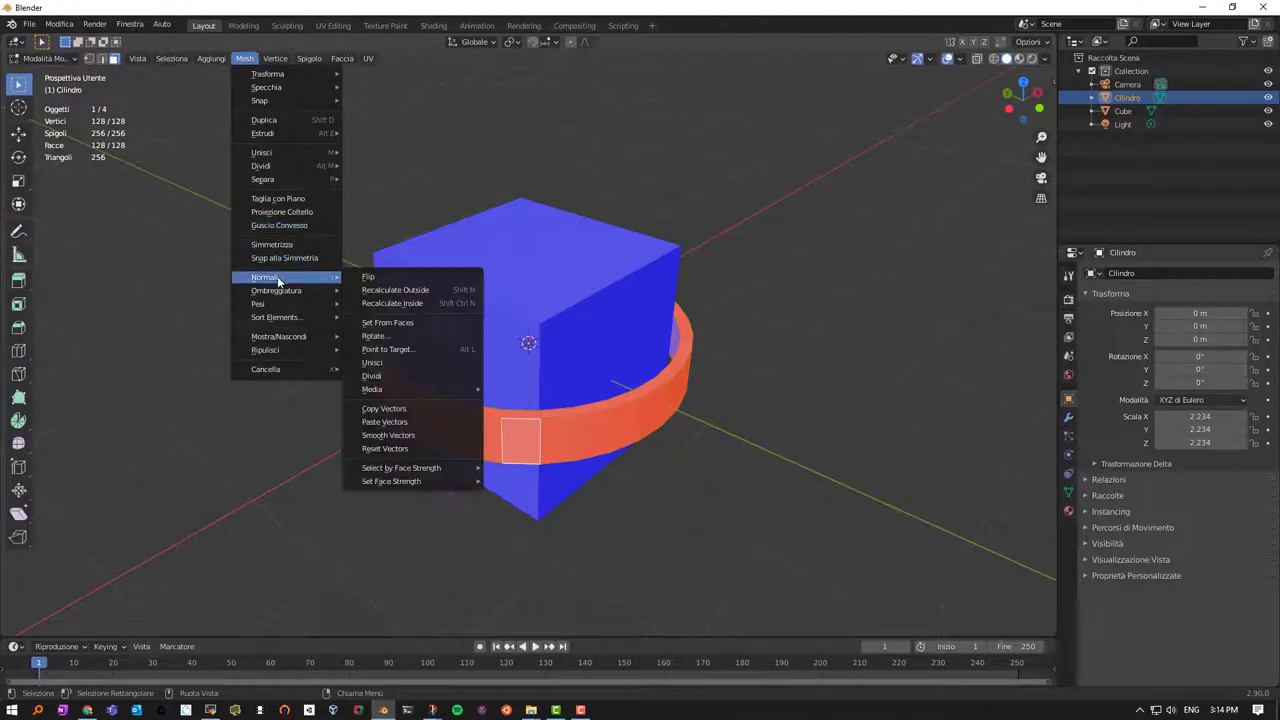
mouse_move(266, 277)
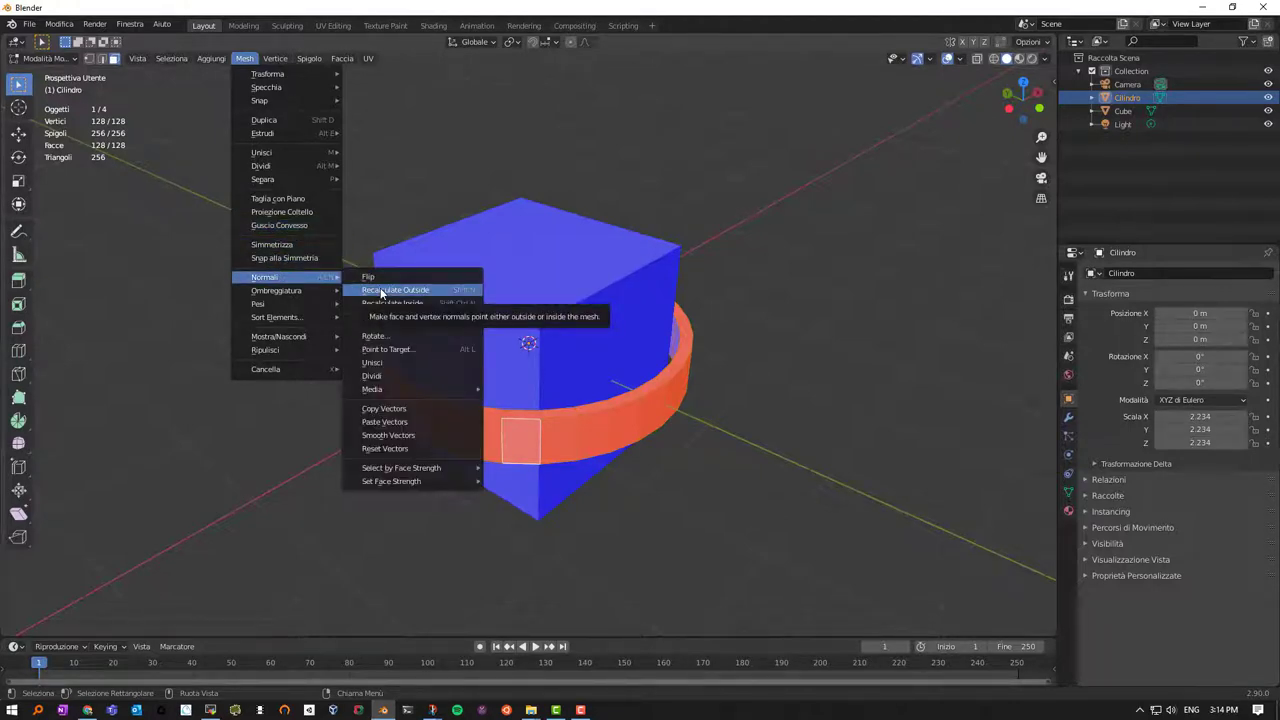
click(382, 292)
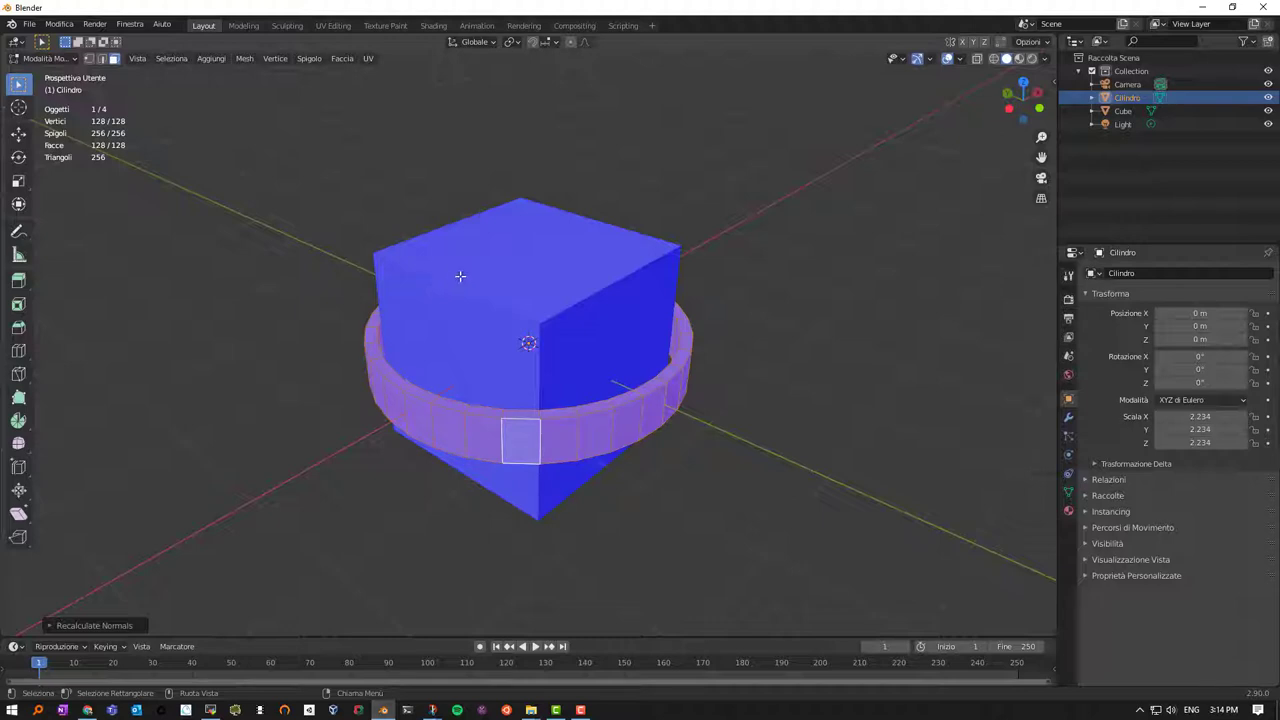
key(Tab)
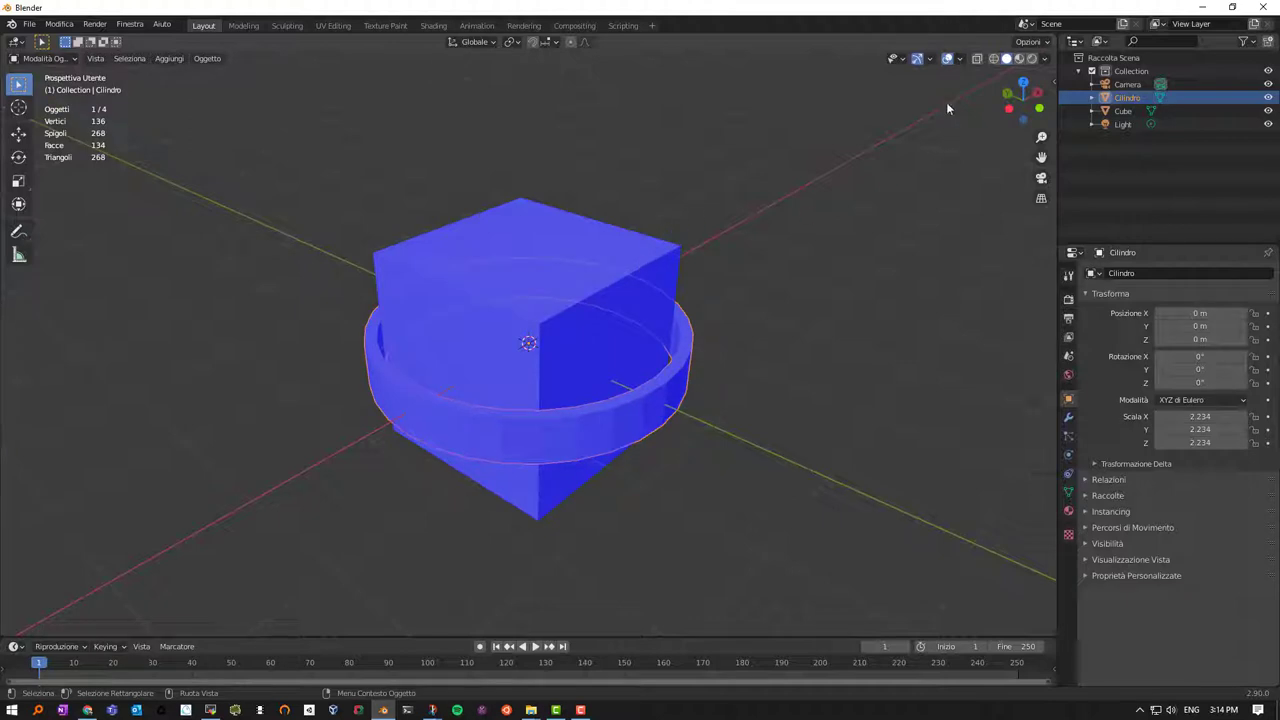
Turn off Face Orientation, try Material Preview and Wireframe, then settle on Solid with X-ray
click(960, 58)
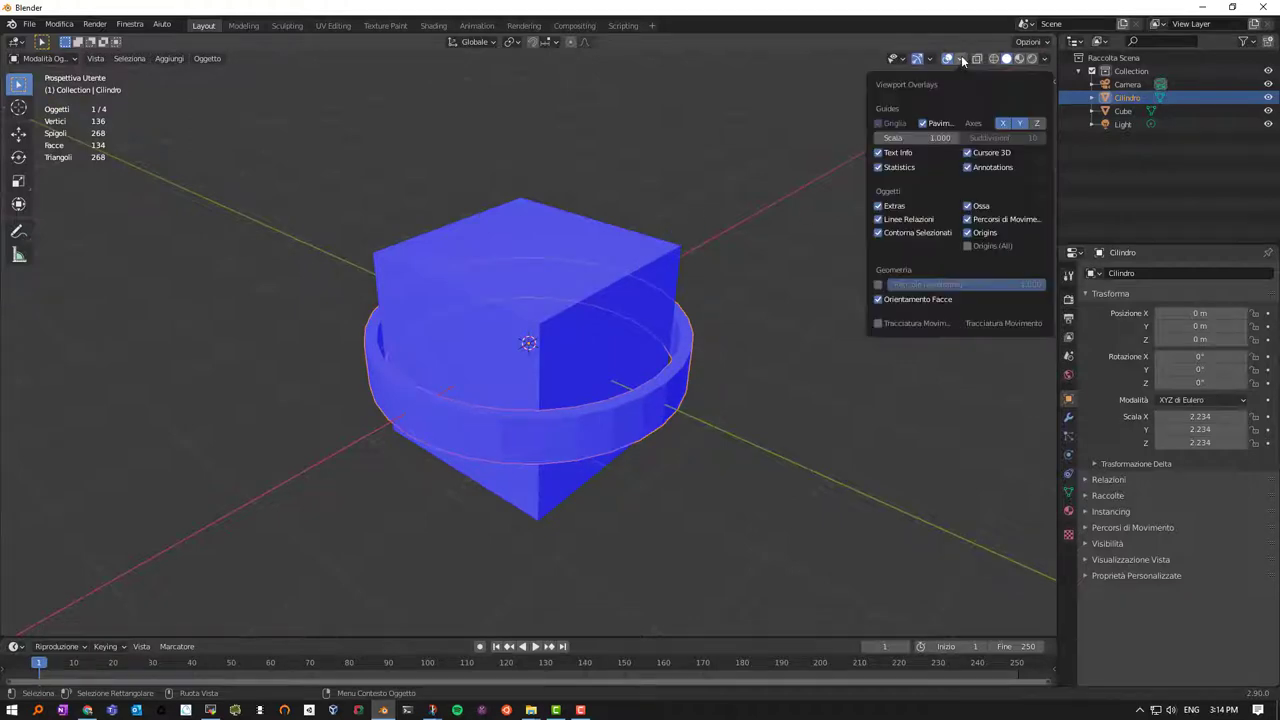
click(879, 300)
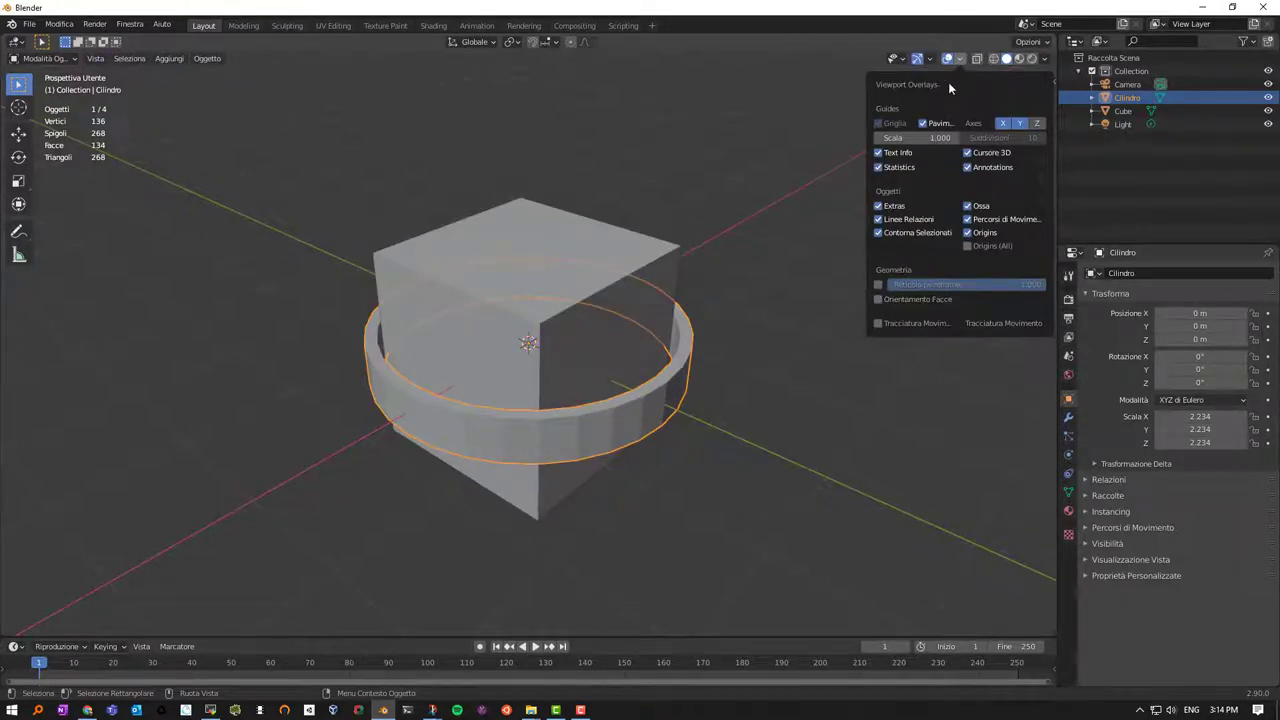
click(1007, 60)
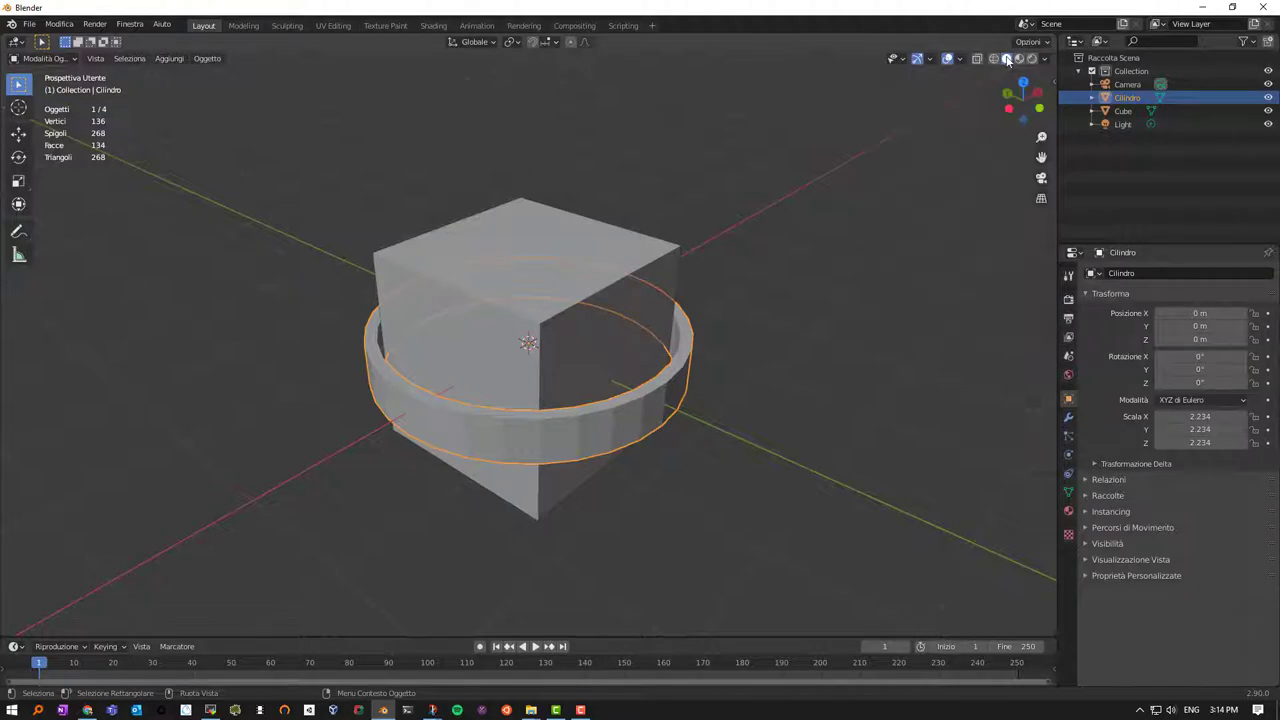
click(1019, 59)
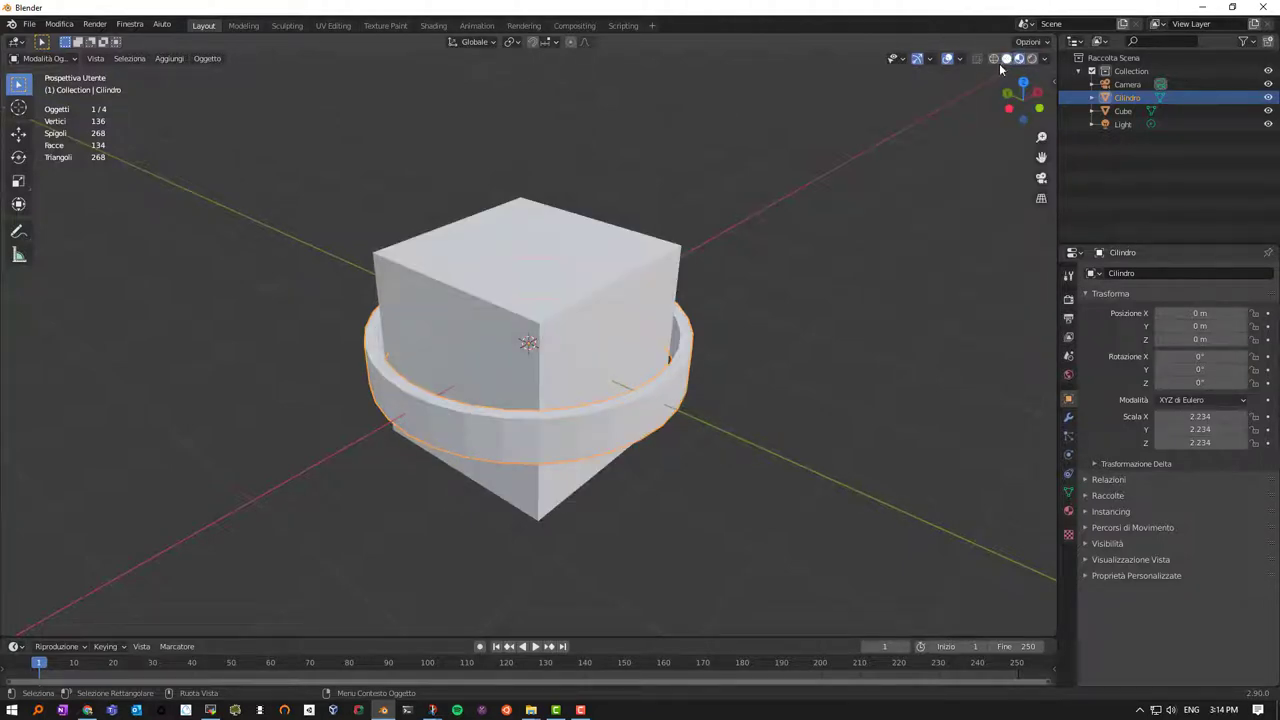
click(995, 59)
click(1007, 59)
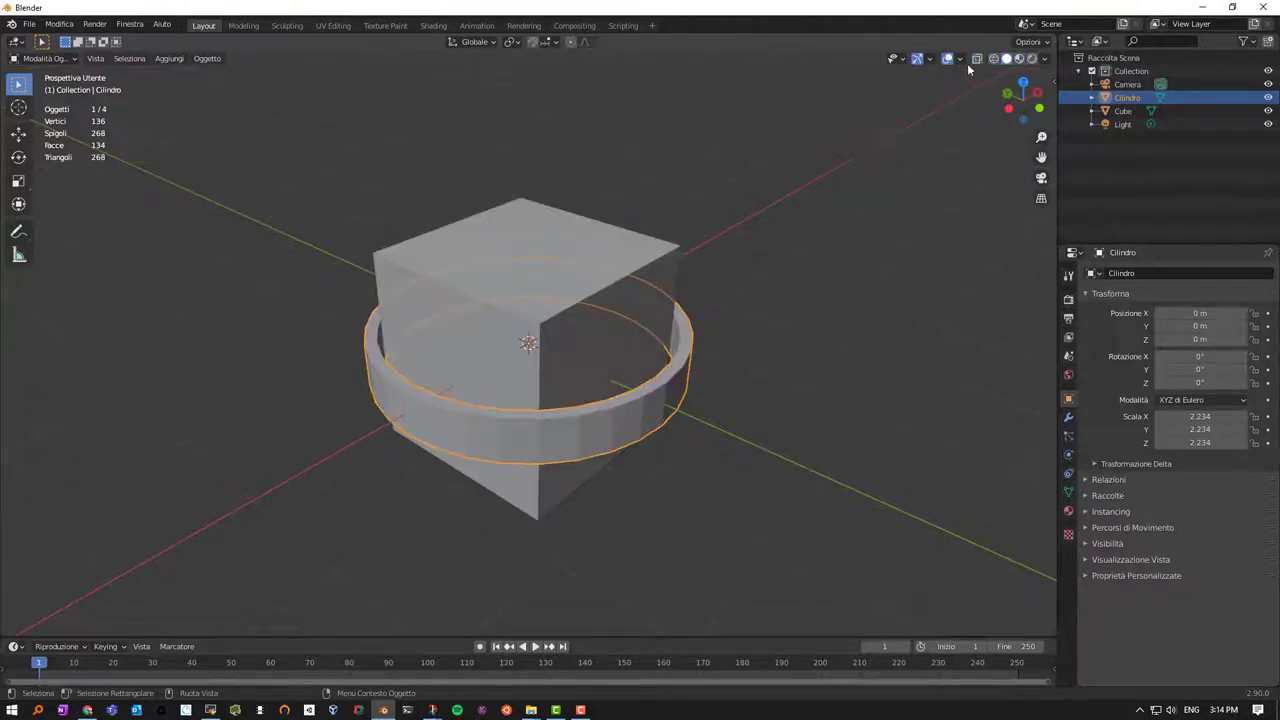
click(1021, 56)
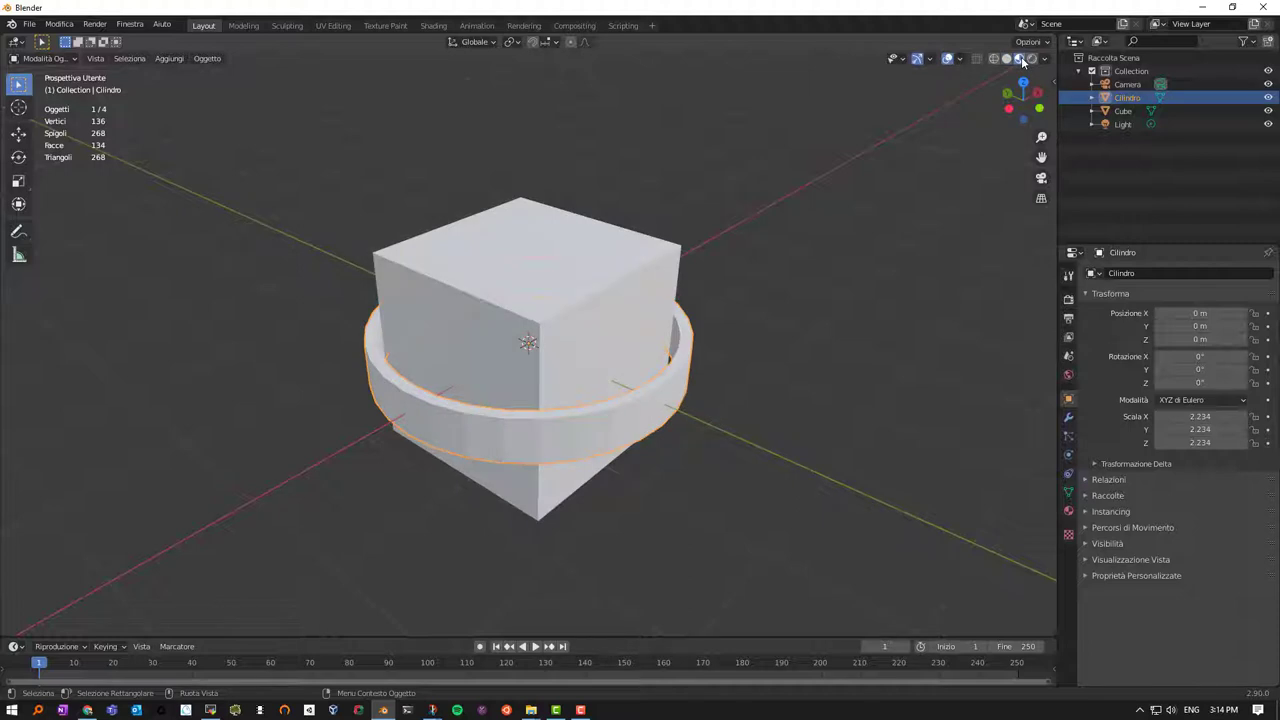
click(1006, 58)
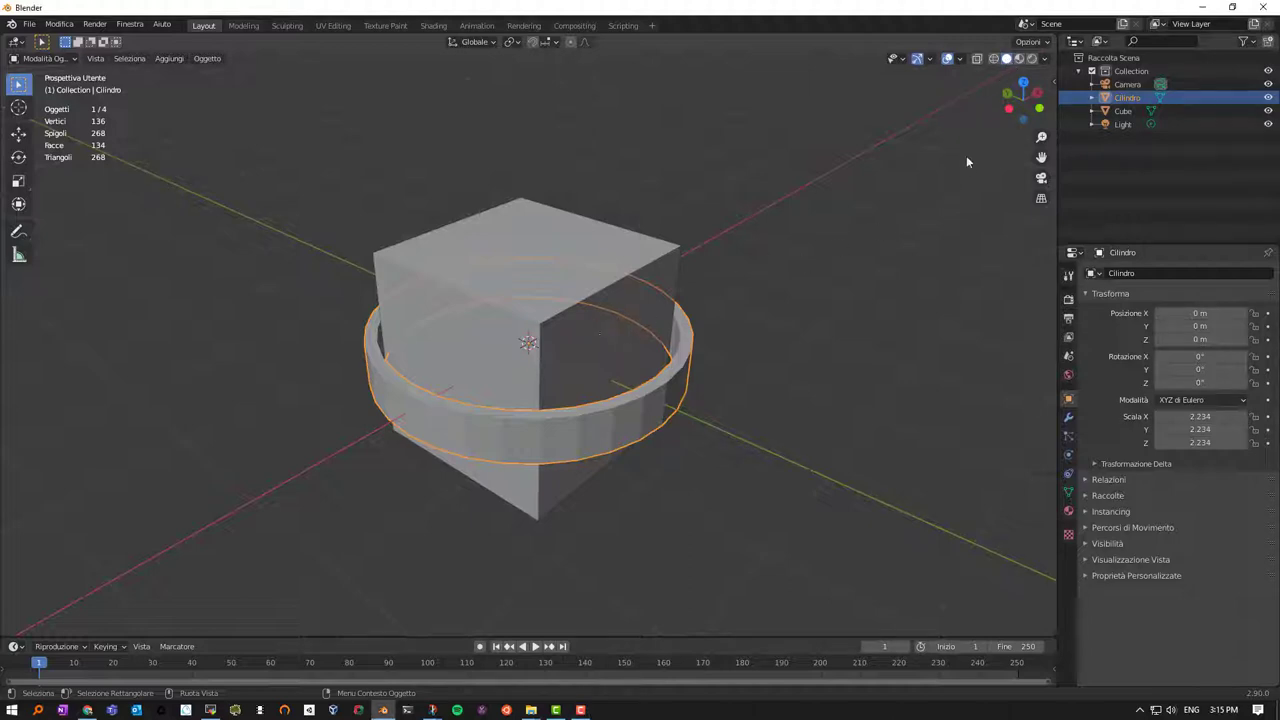
Set viewport lighting to MatCap, trying a beige one before settling on red clay_brown
click(1045, 60)
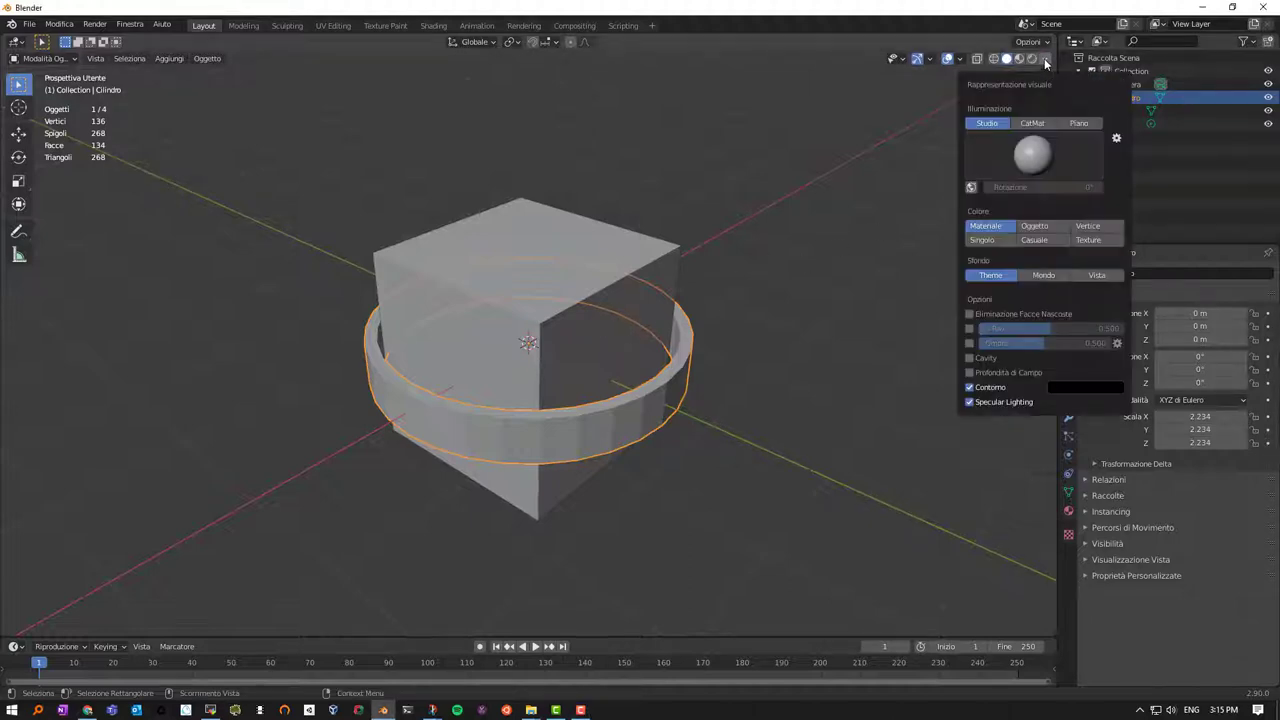
click(1033, 124)
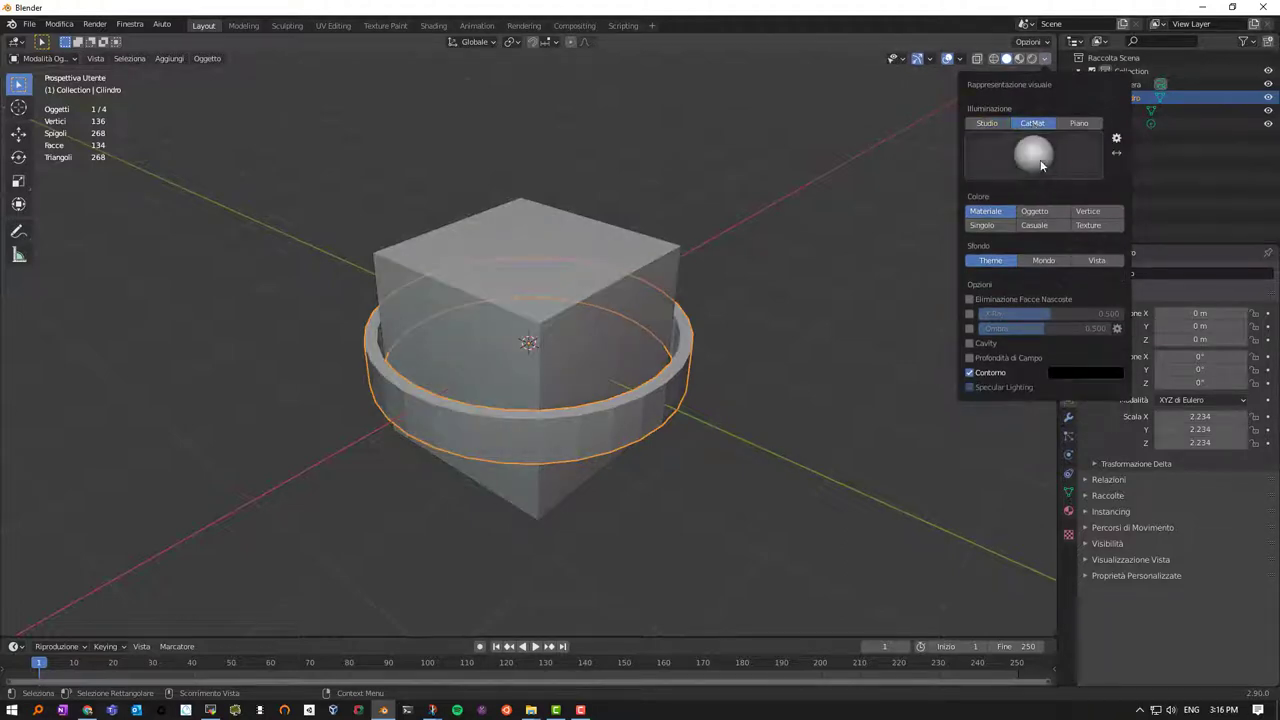
click(1038, 158)
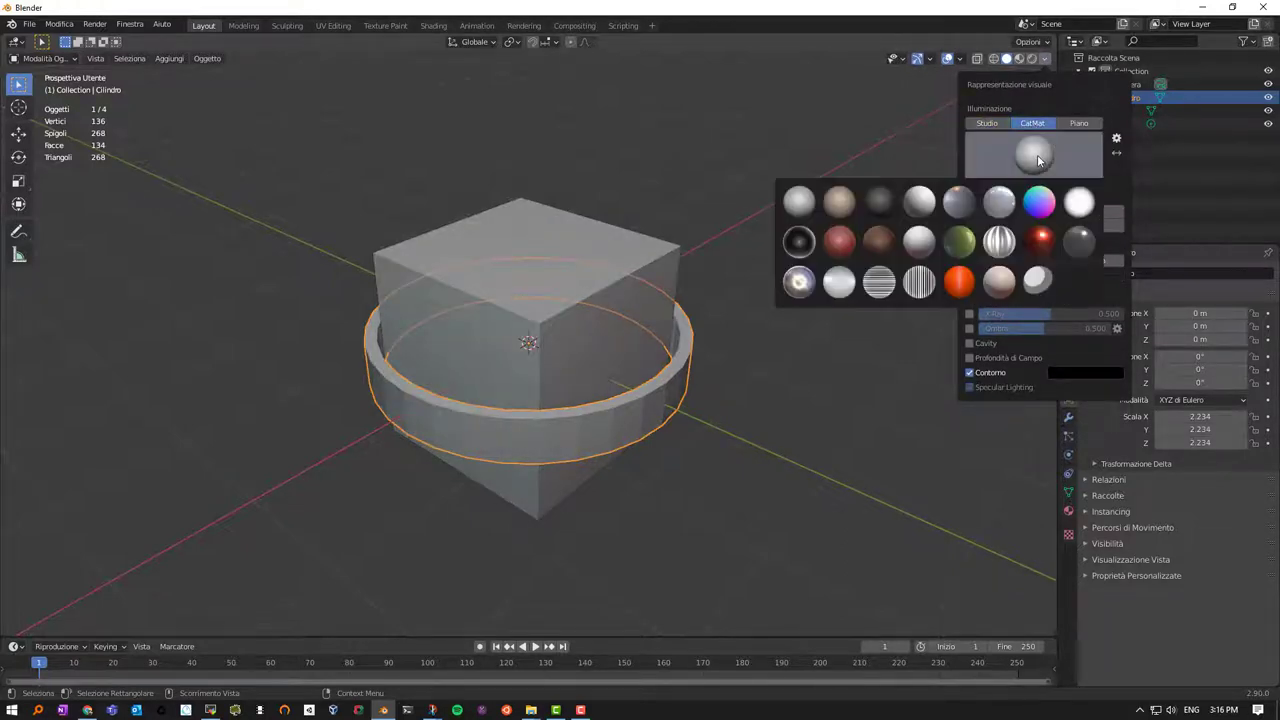
click(841, 249)
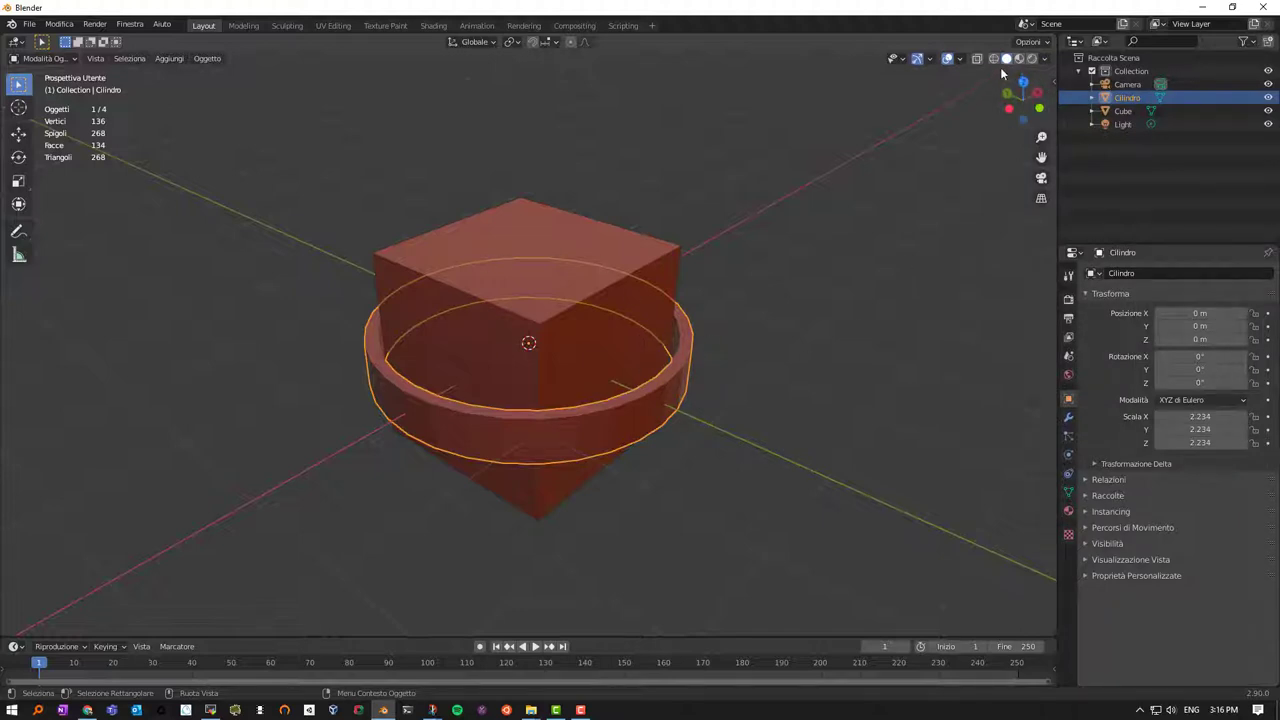
click(1044, 58)
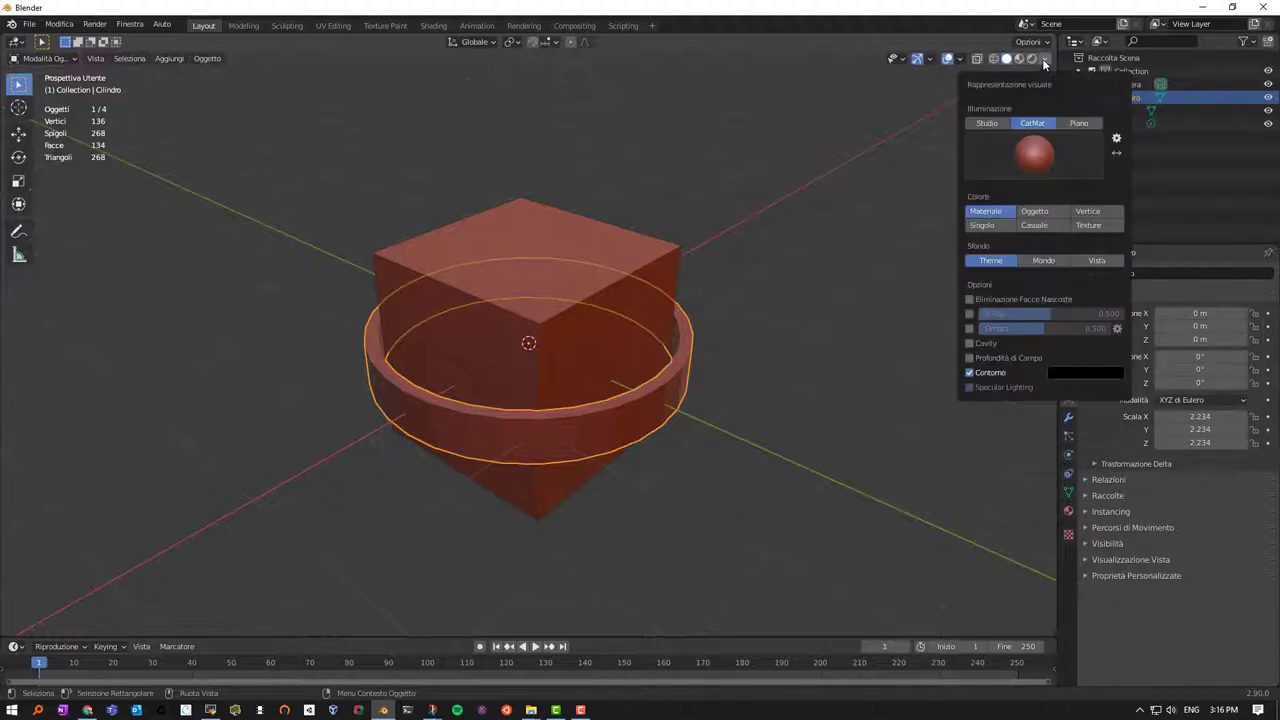
click(1034, 162)
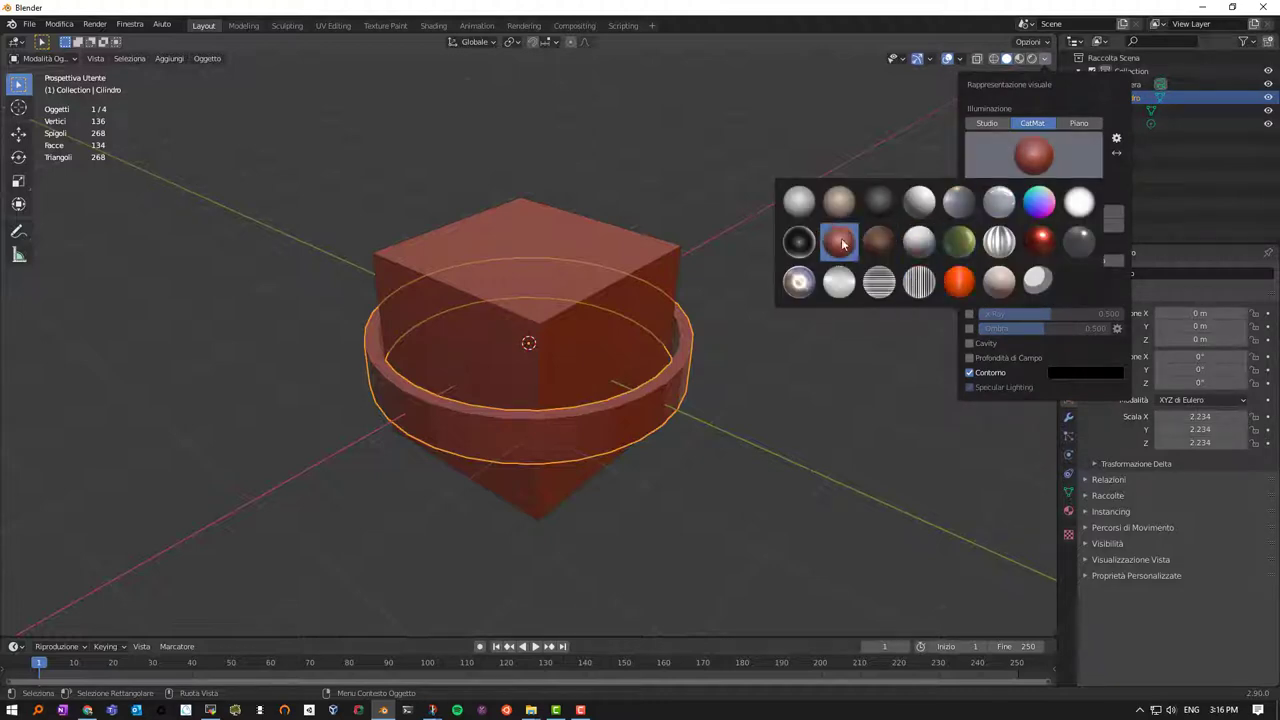
click(842, 208)
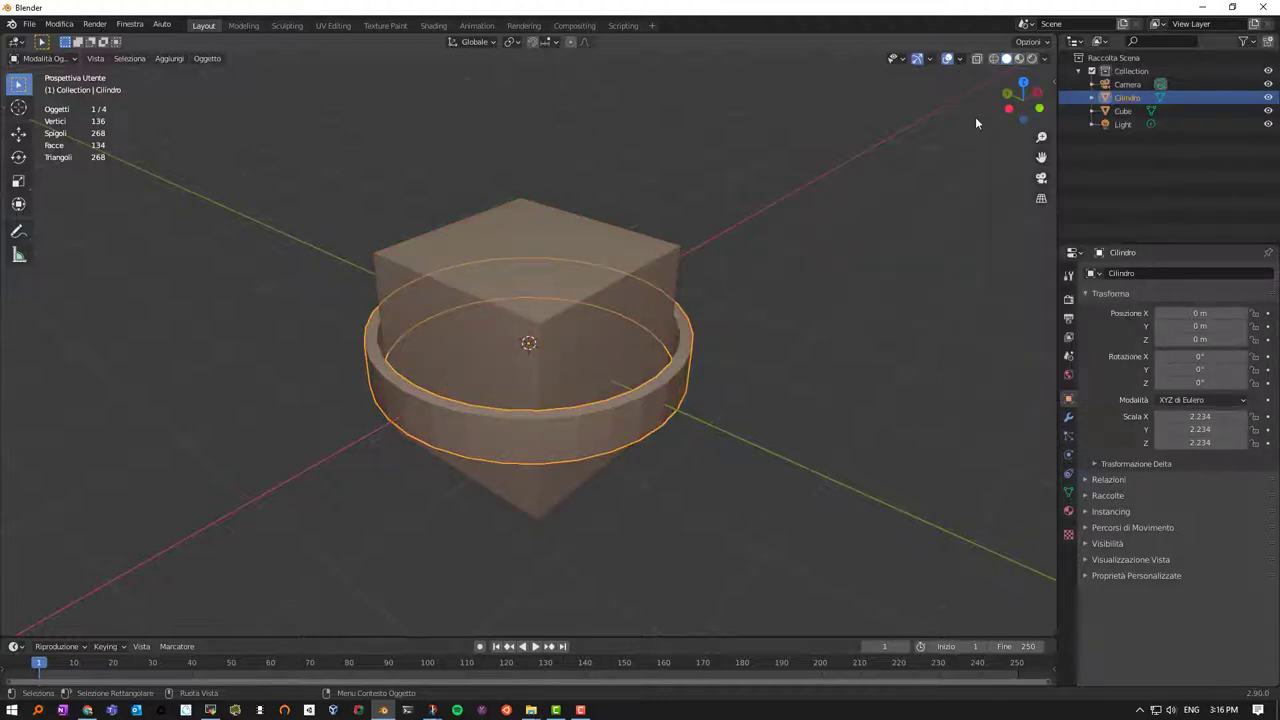
click(1044, 60)
click(1040, 150)
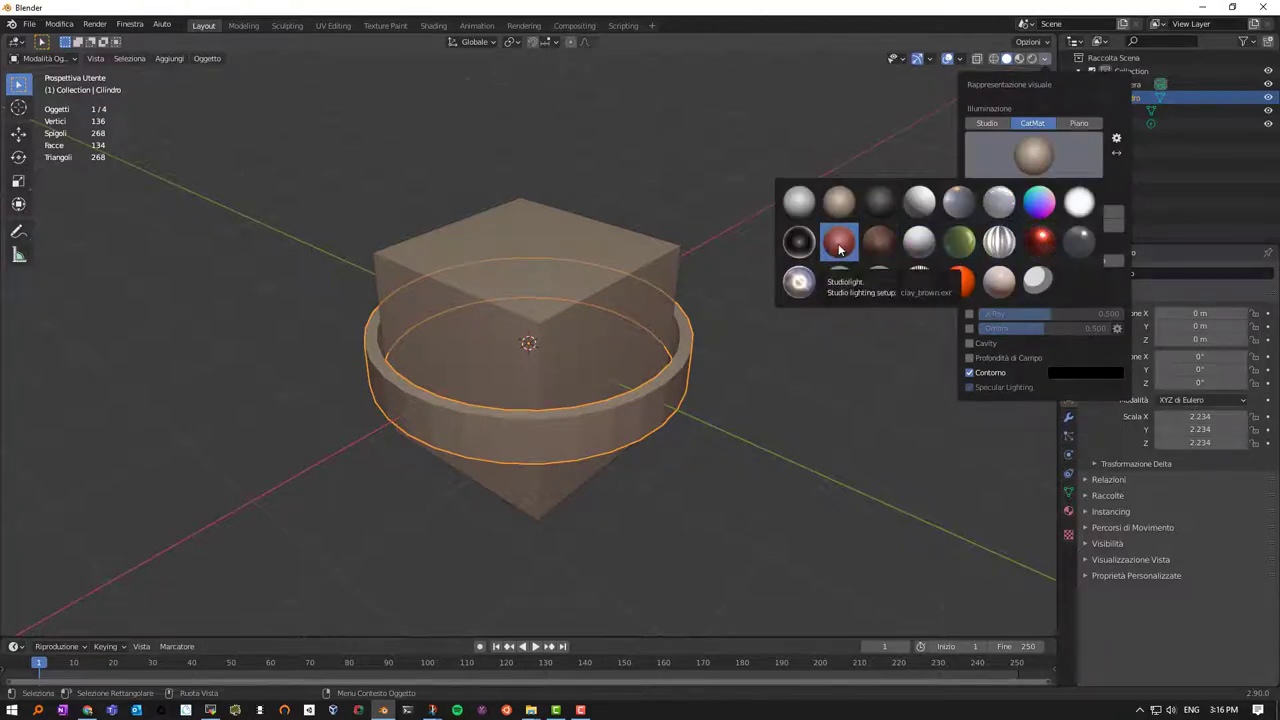
click(838, 244)
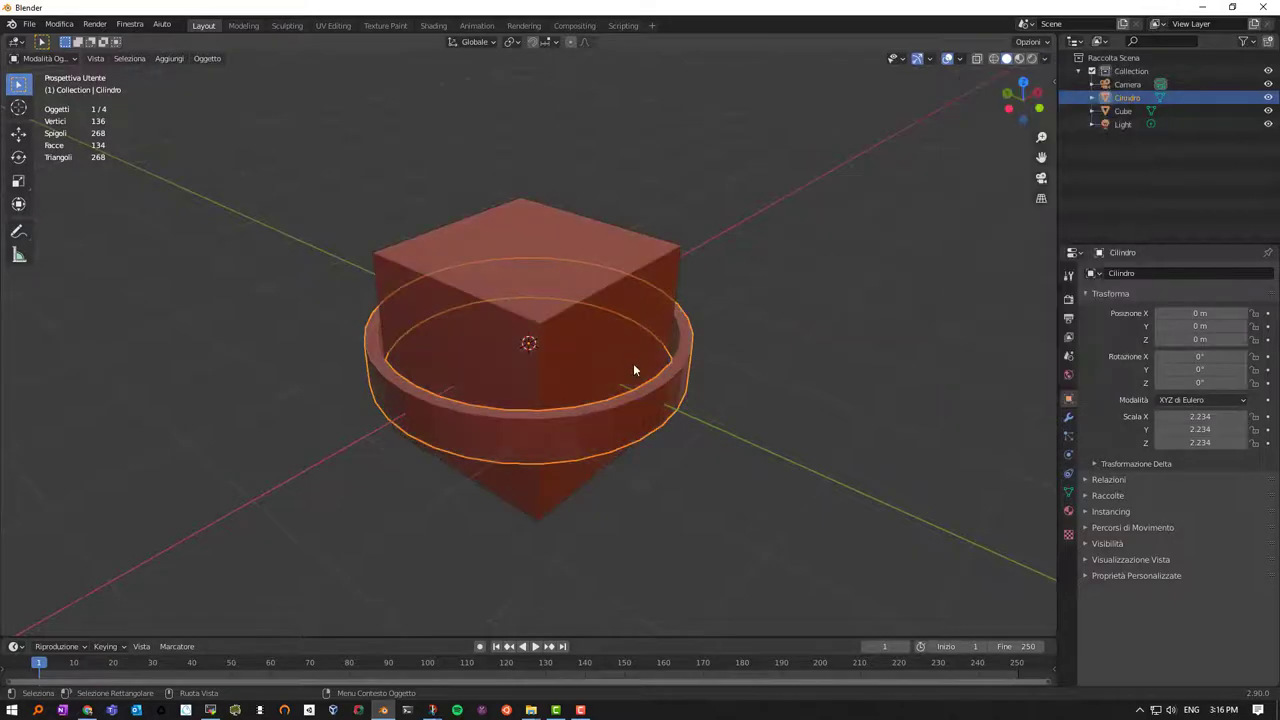
Rename the Cilindro object to 'fascia' in the Outliner
mouse_move(587, 268)
middle_down()
mouse_move(543, 336)
mouse_move(515, 300)
middle_up()
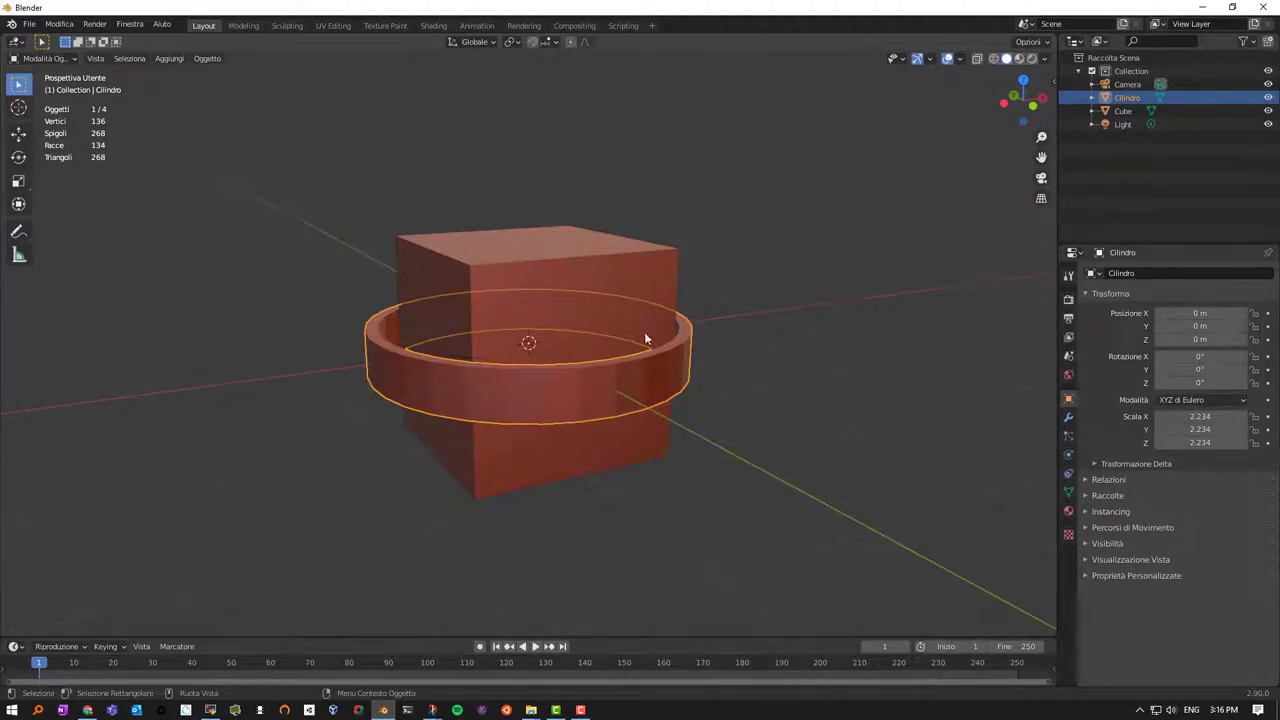
middle_drag(527, 336, 528, 357)
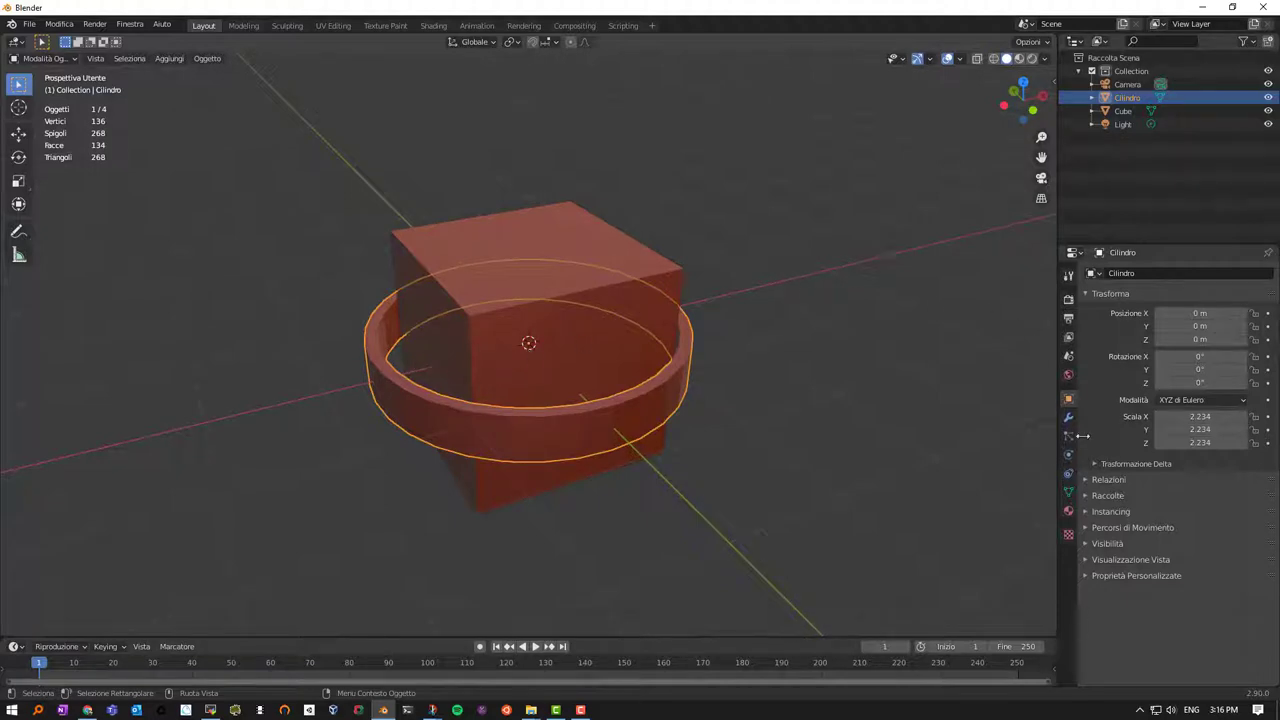
double_click(1128, 97)
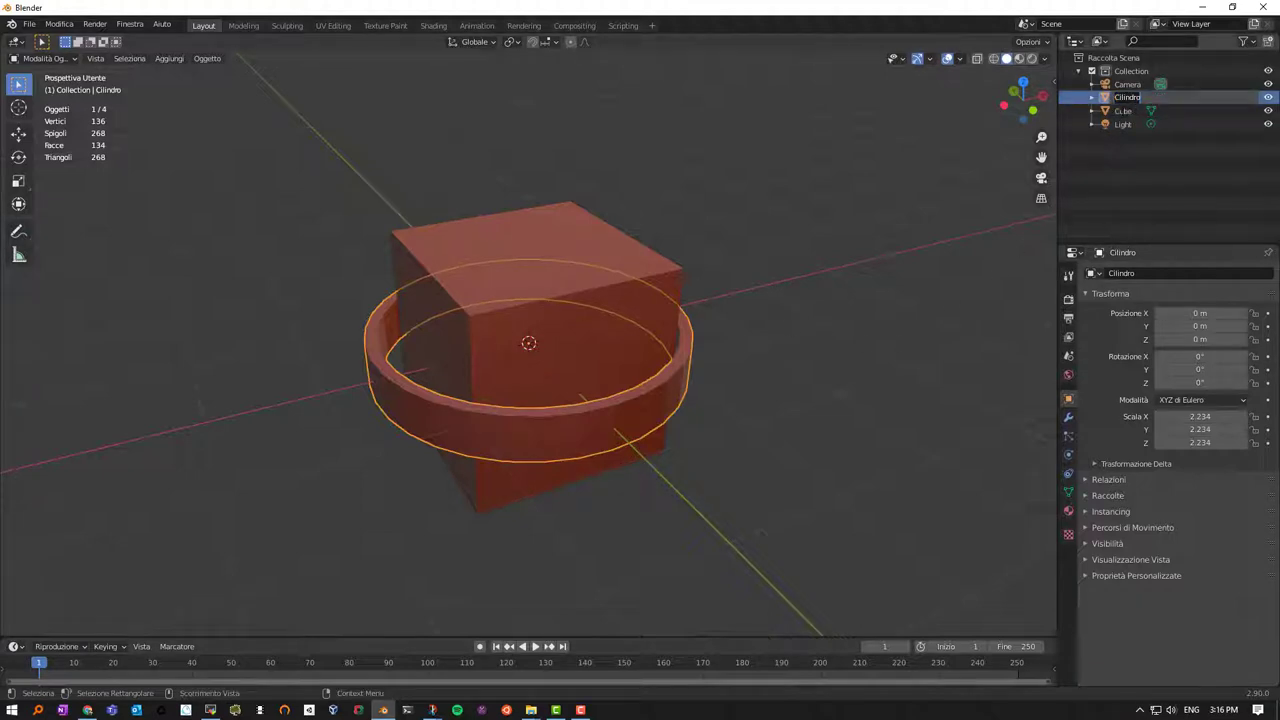
text(fascia)
key(Return)
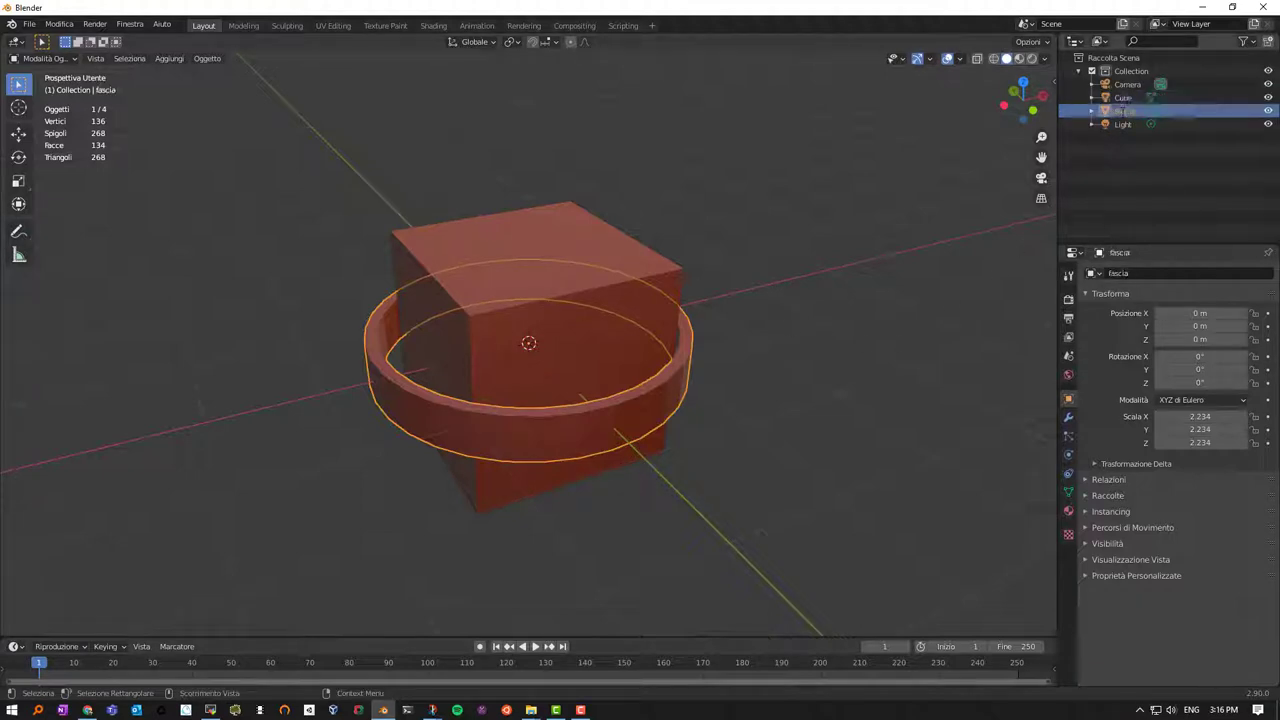
click(1068, 421)
Add a Multiresolution modifier to the fascia ring, leaving all levels at 0
click(1146, 274)
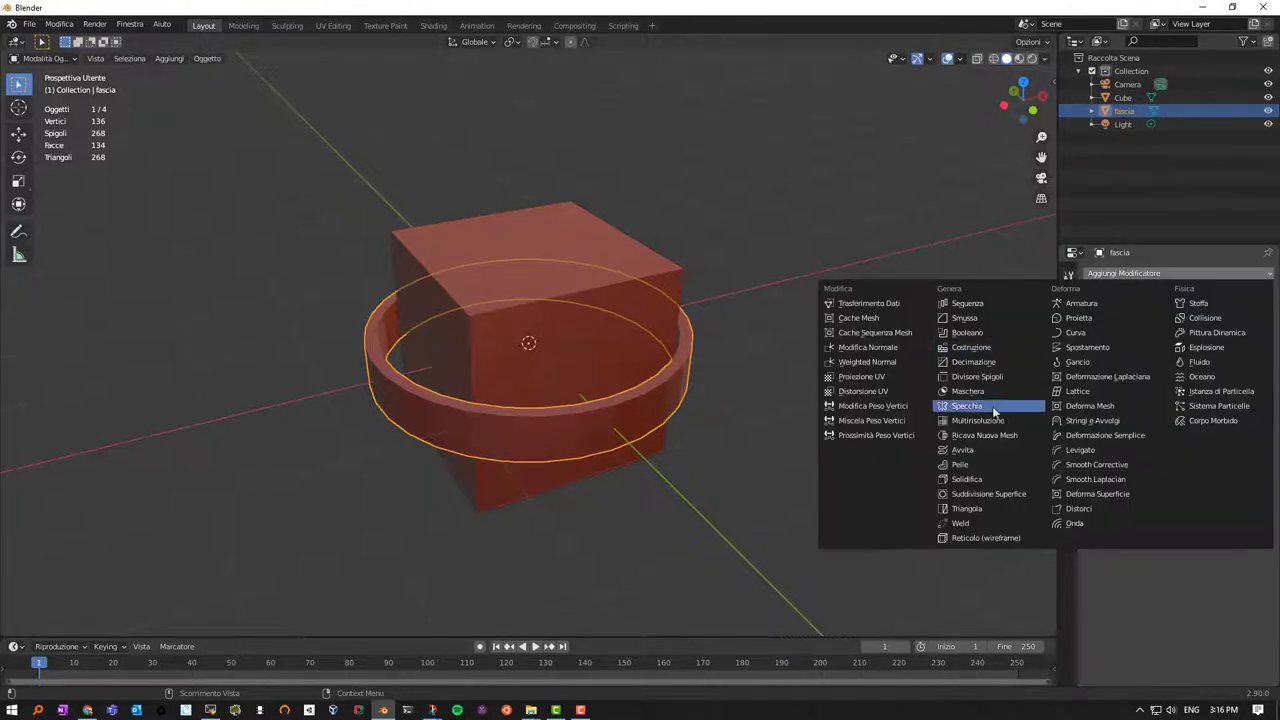
click(978, 420)
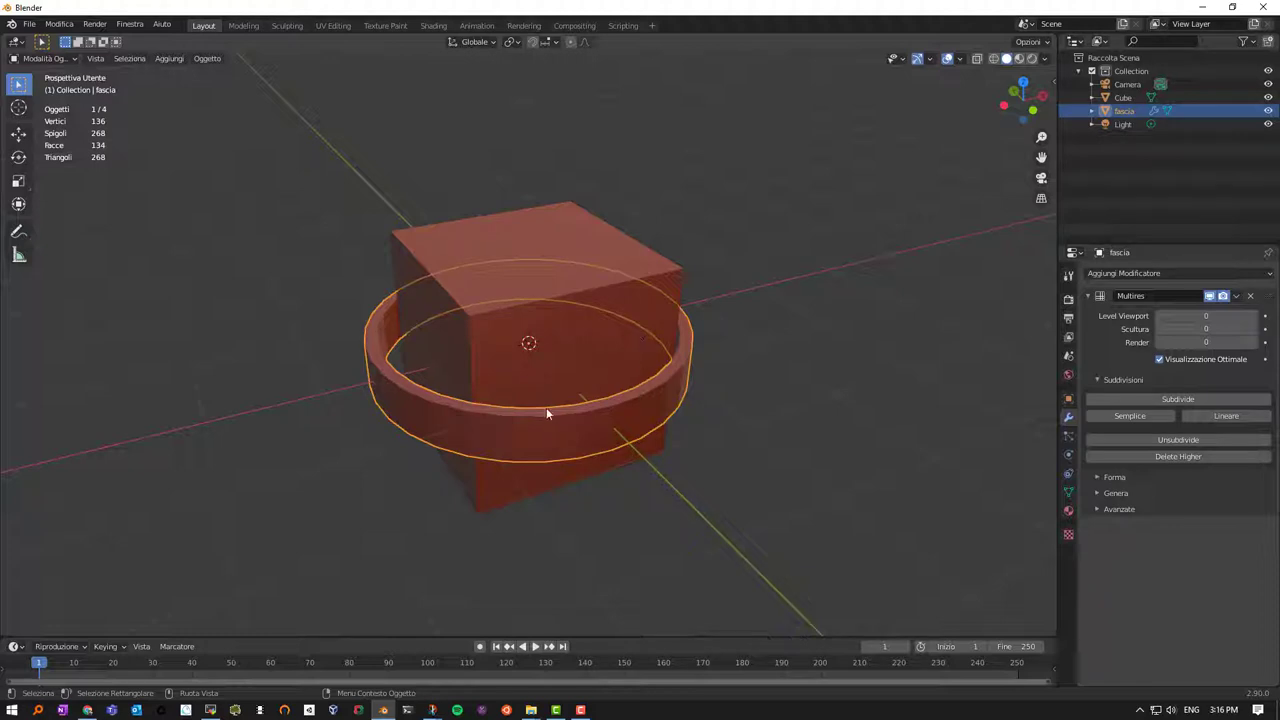
scroll(546, 407, up, 1)
scroll(545, 400, up, 1)
mouse_move(543, 391)
middle_down()
mouse_move(493, 368)
mouse_move(539, 380)
mouse_move(542, 351)
mouse_move(449, 348)
middle_up()
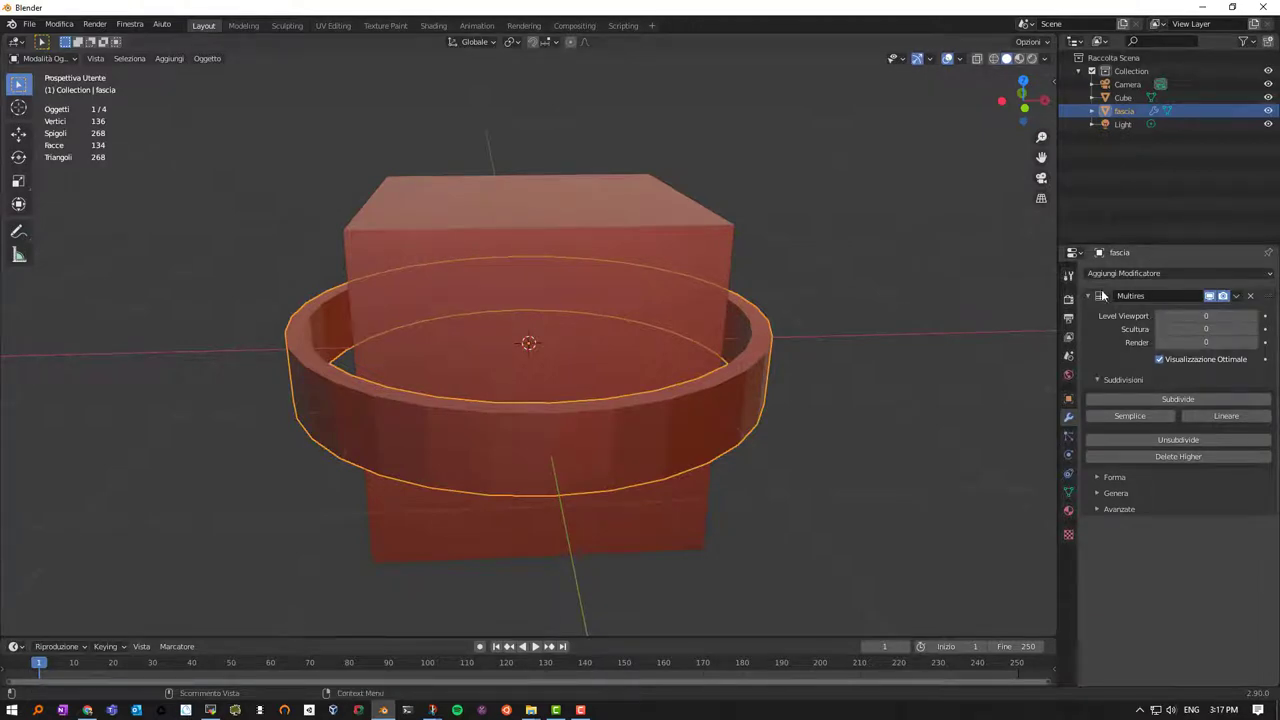
Subdivide the ring's Multires modifier five times, up to level 5
click(1173, 399)
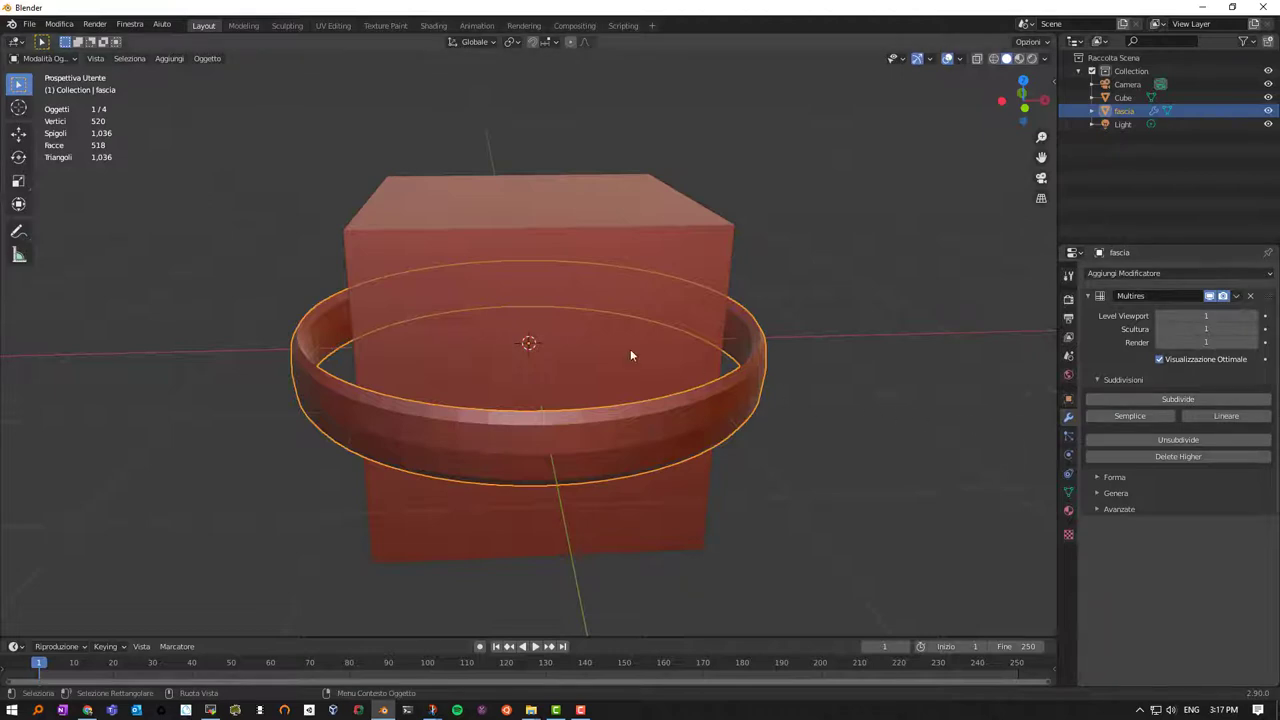
click(1187, 400)
click(1187, 400)
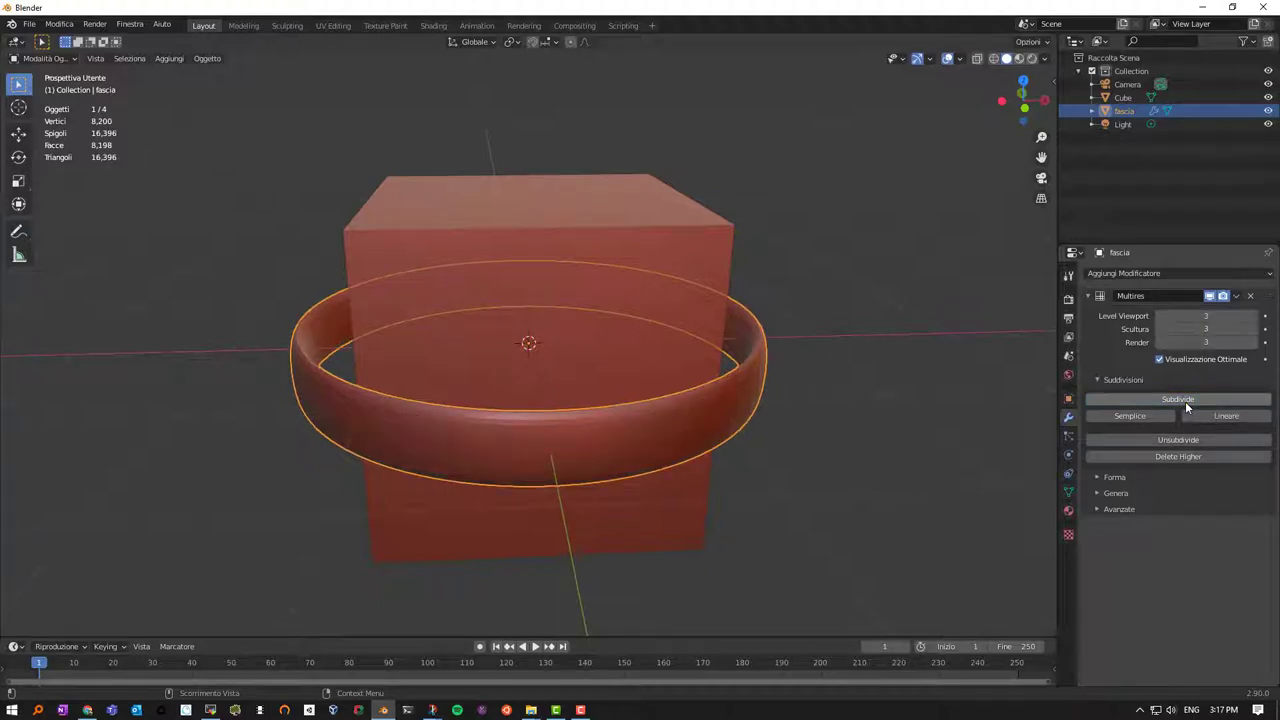
click(1185, 400)
click(1186, 399)
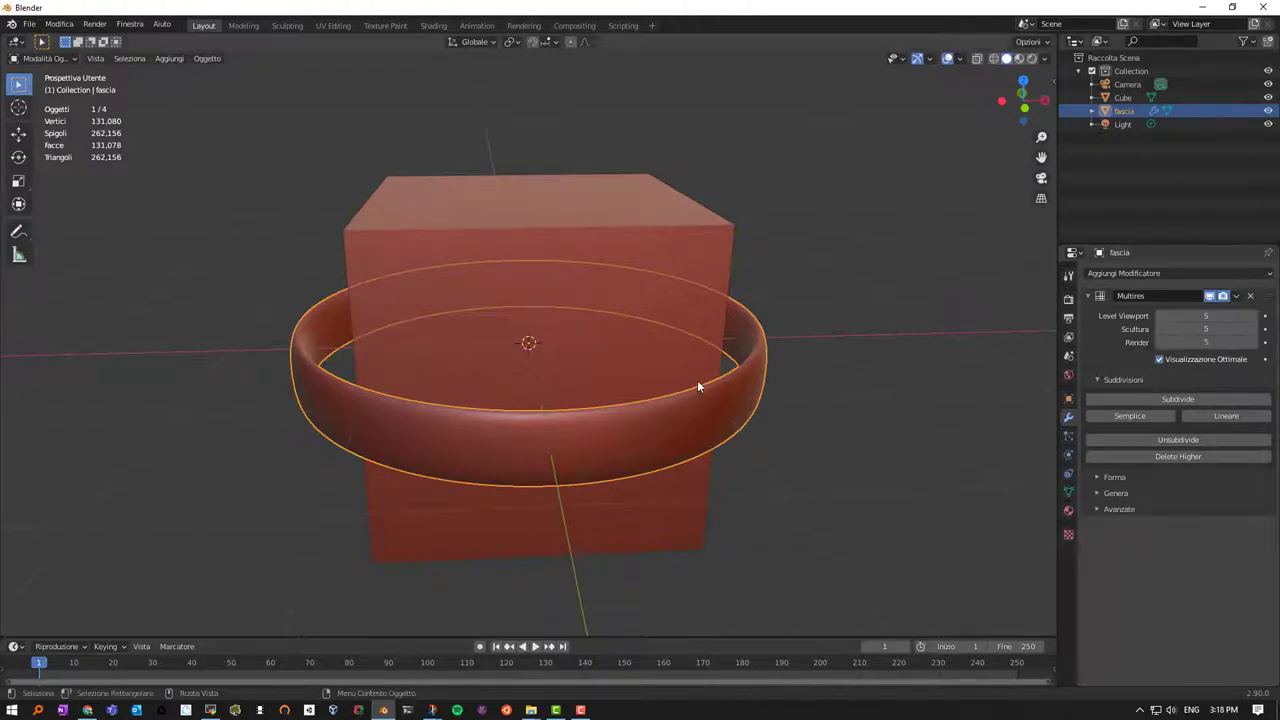
Inspect the smoothed ring, then delete the Multires modifier to restore the 136-vertex band
mouse_move(710, 388)
middle_down()
mouse_move(750, 368)
mouse_move(783, 393)
mouse_move(758, 399)
middle_up()
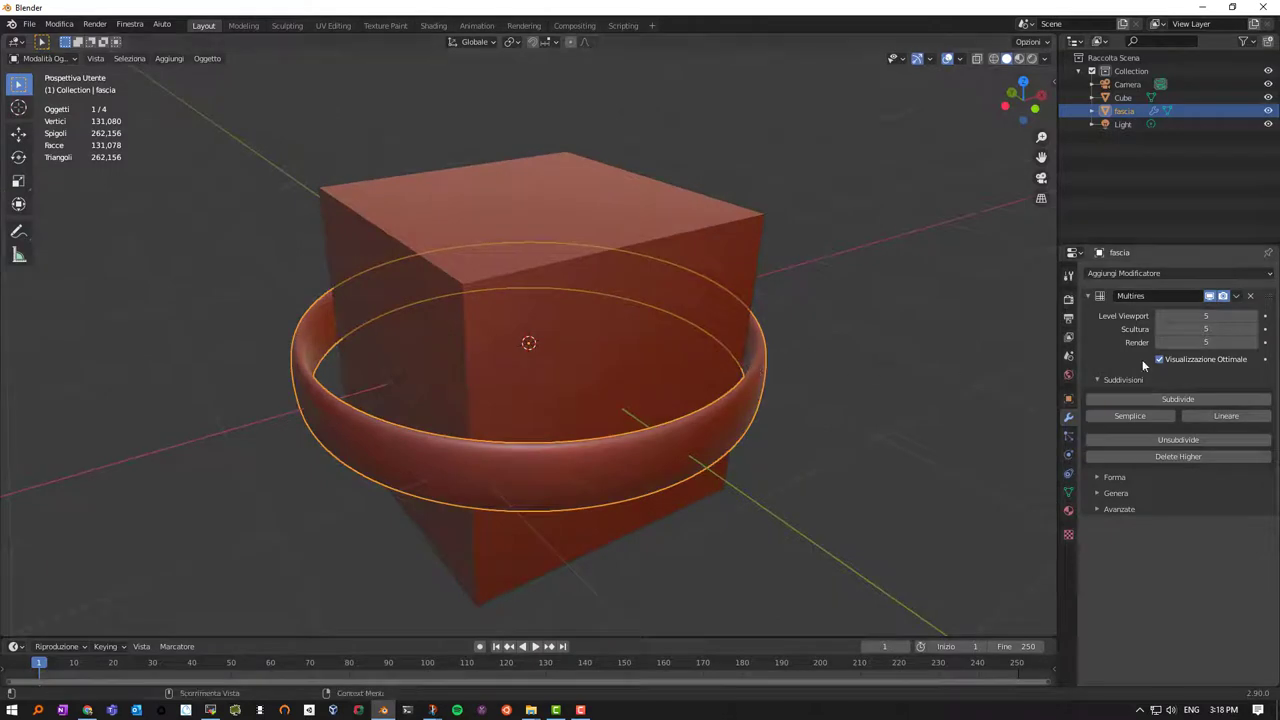
click(1251, 296)
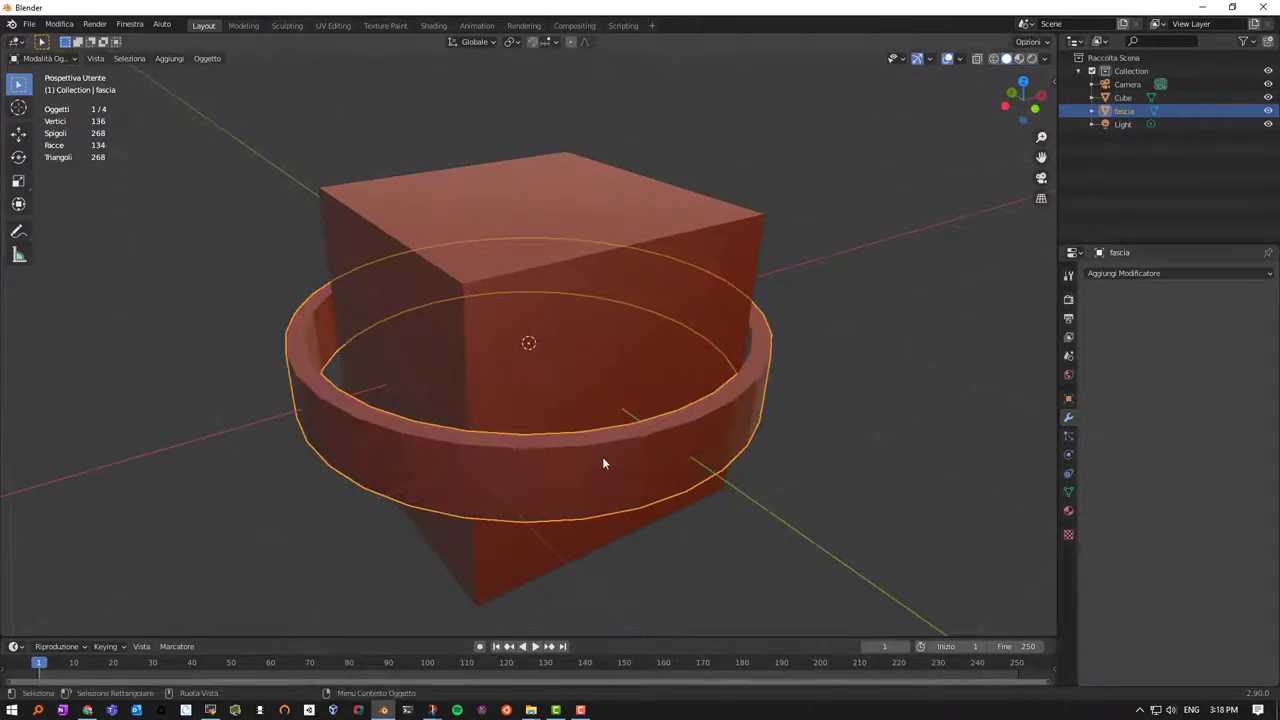
middle_drag(708, 419, 731, 429)
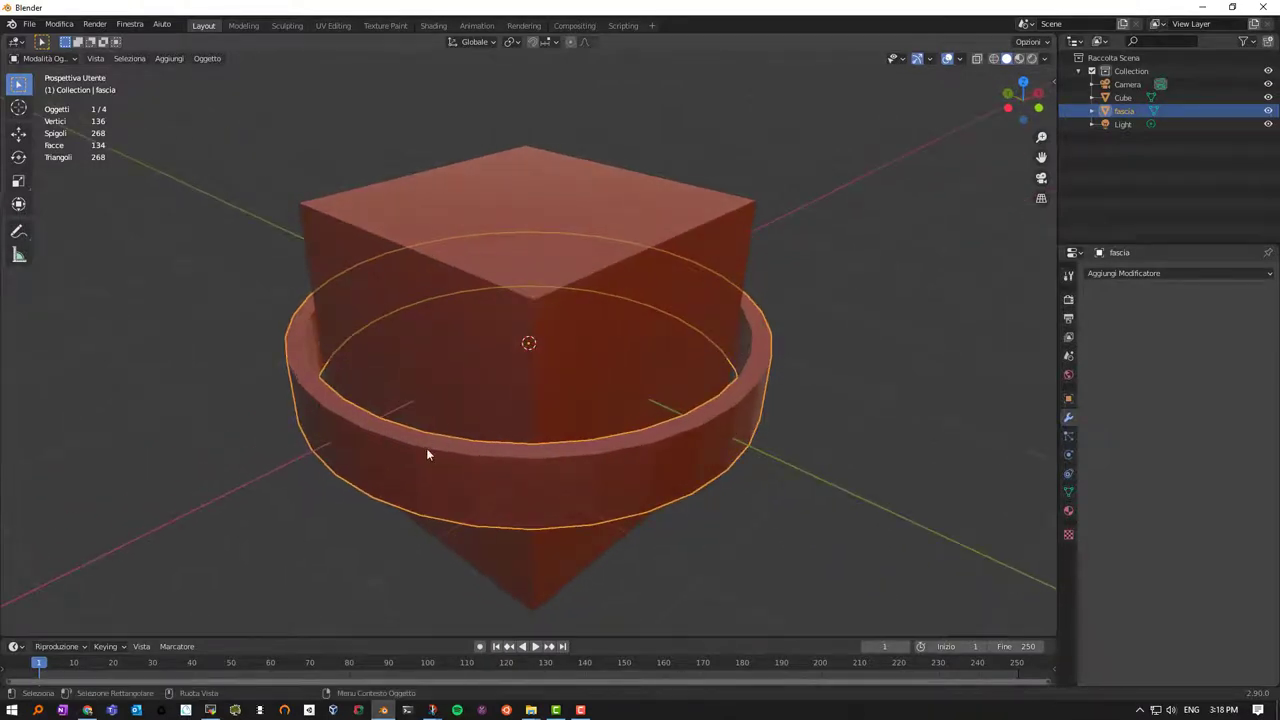
Edit the ring's mesh in edge-select mode, with every face and edge deselected
key(Tab)
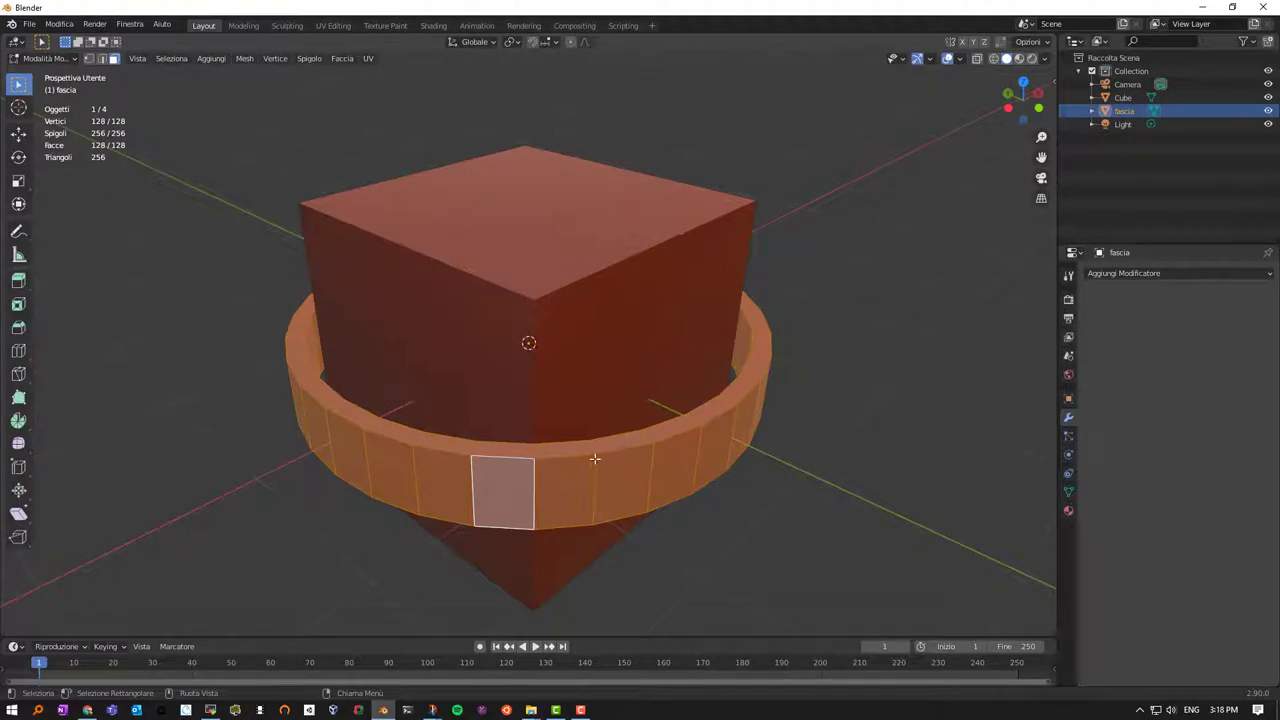
key(alt+a)
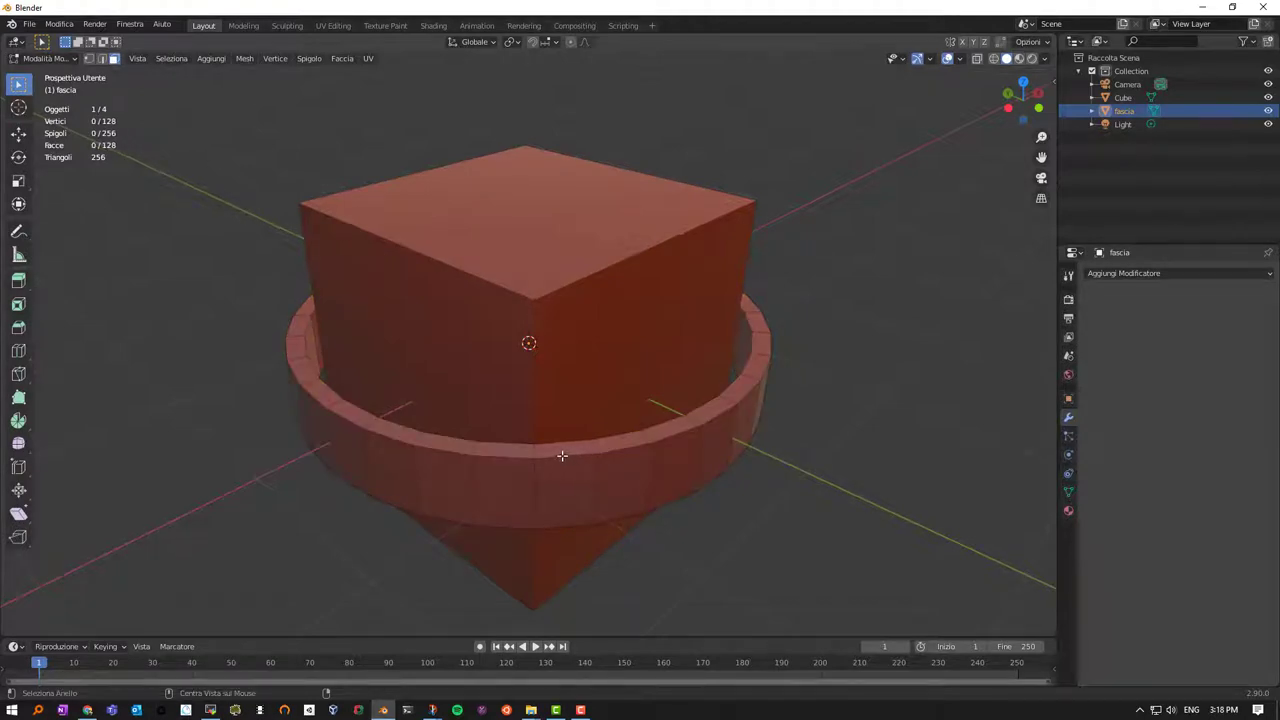
alt+click(567, 455)
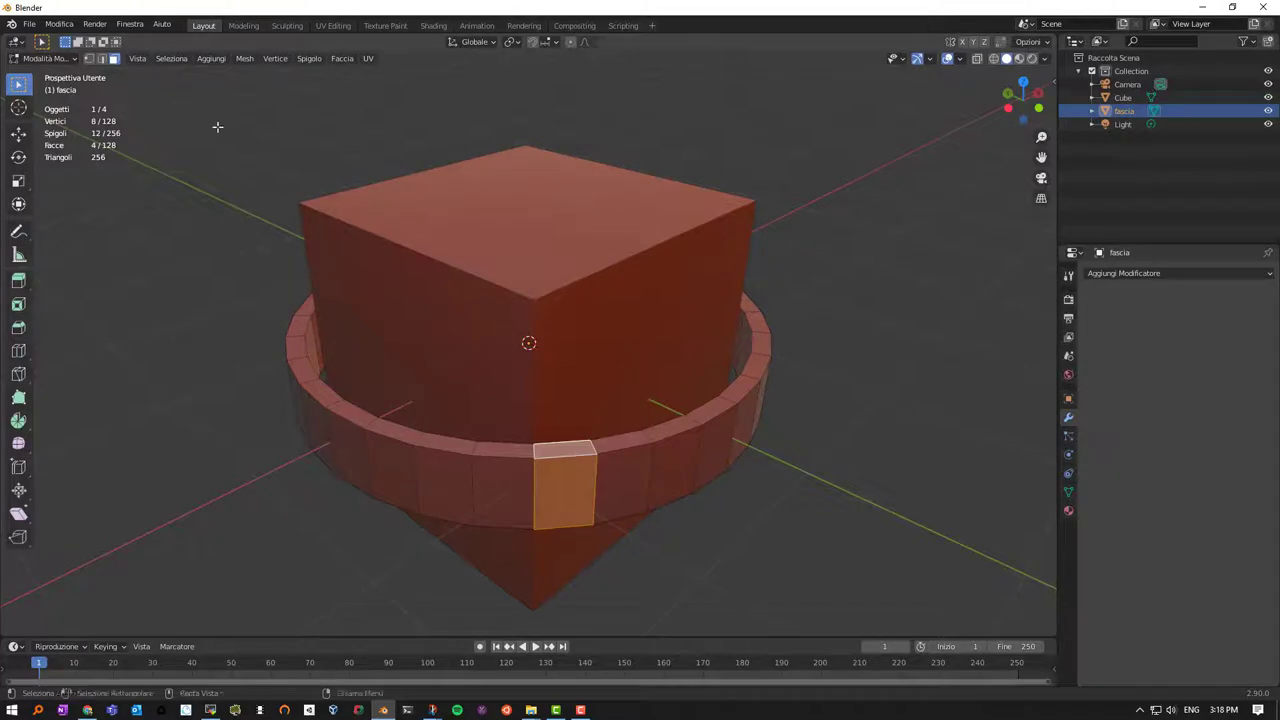
click(104, 59)
click(104, 59)
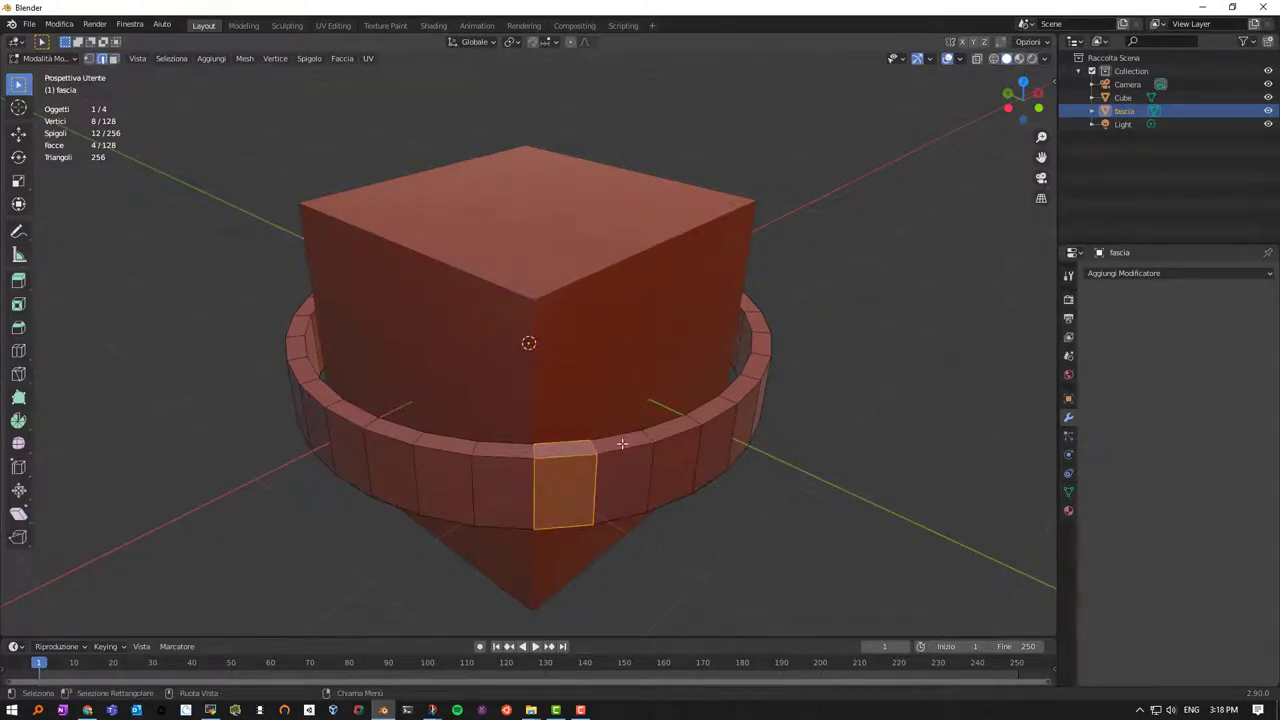
key(alt+a)
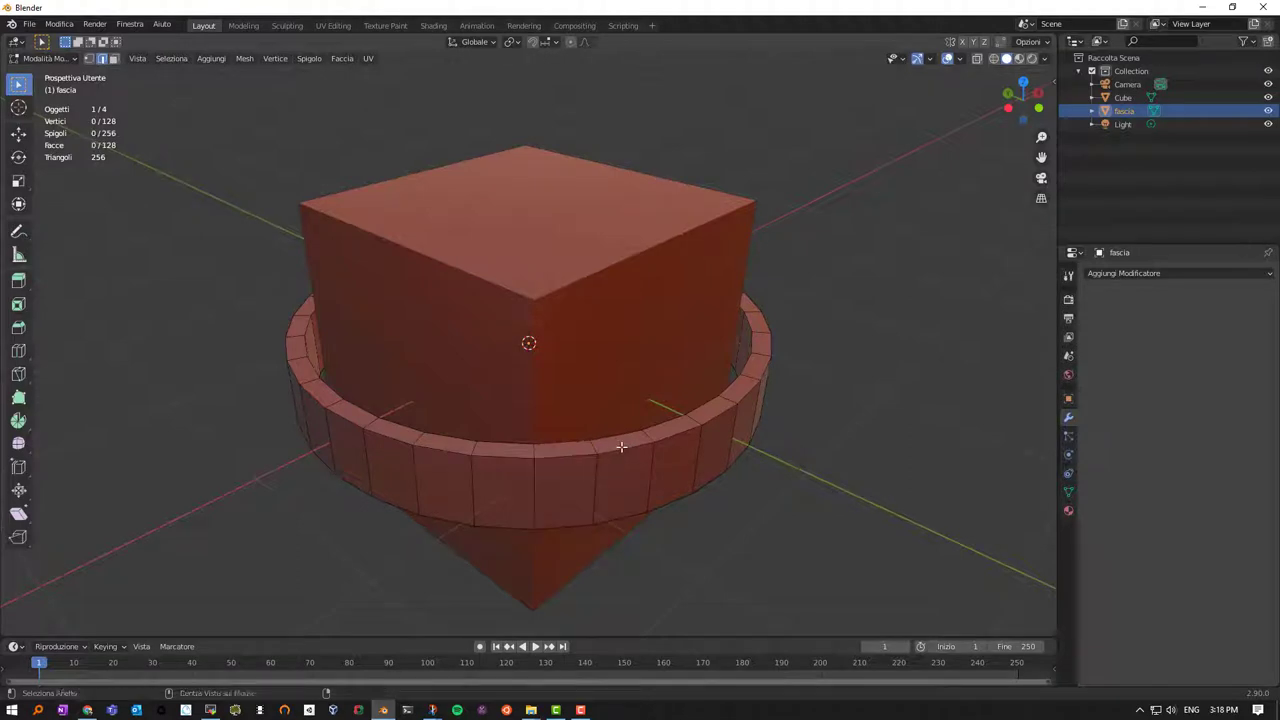
Alt-click the ring's top and bottom rim edge loops, selecting all four
alt+click(622, 447)
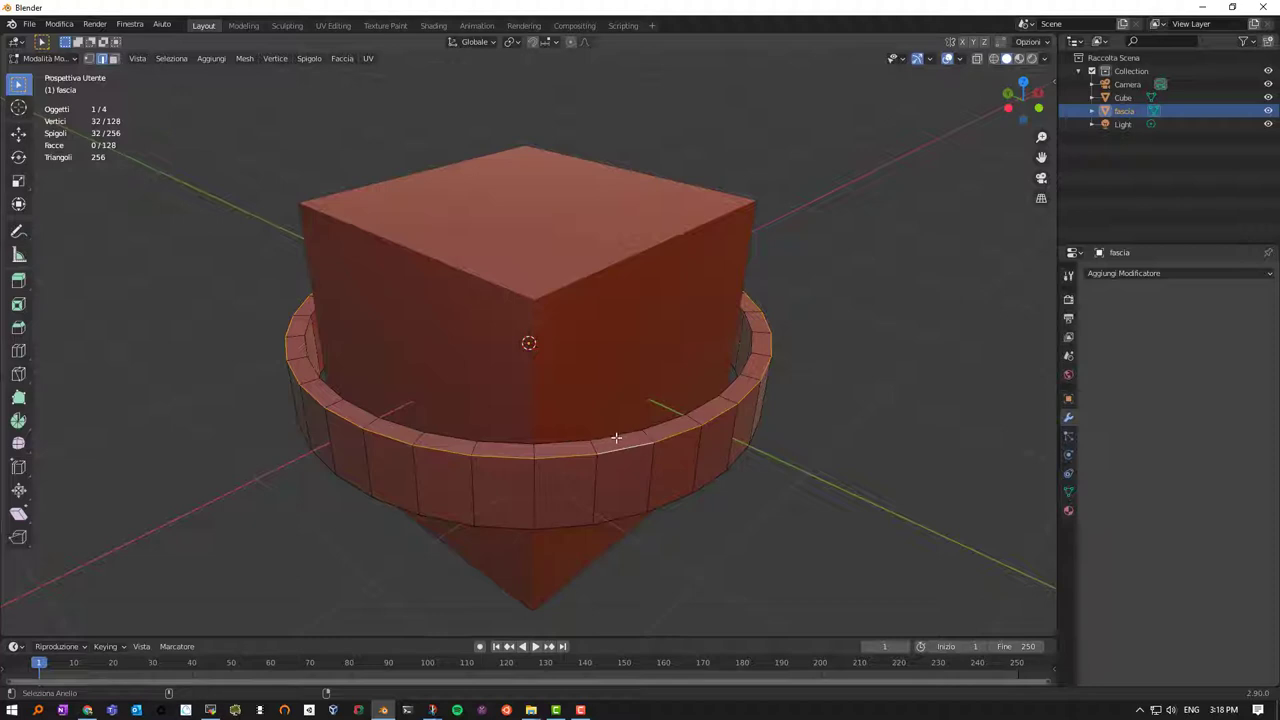
alt+shift+click(617, 437)
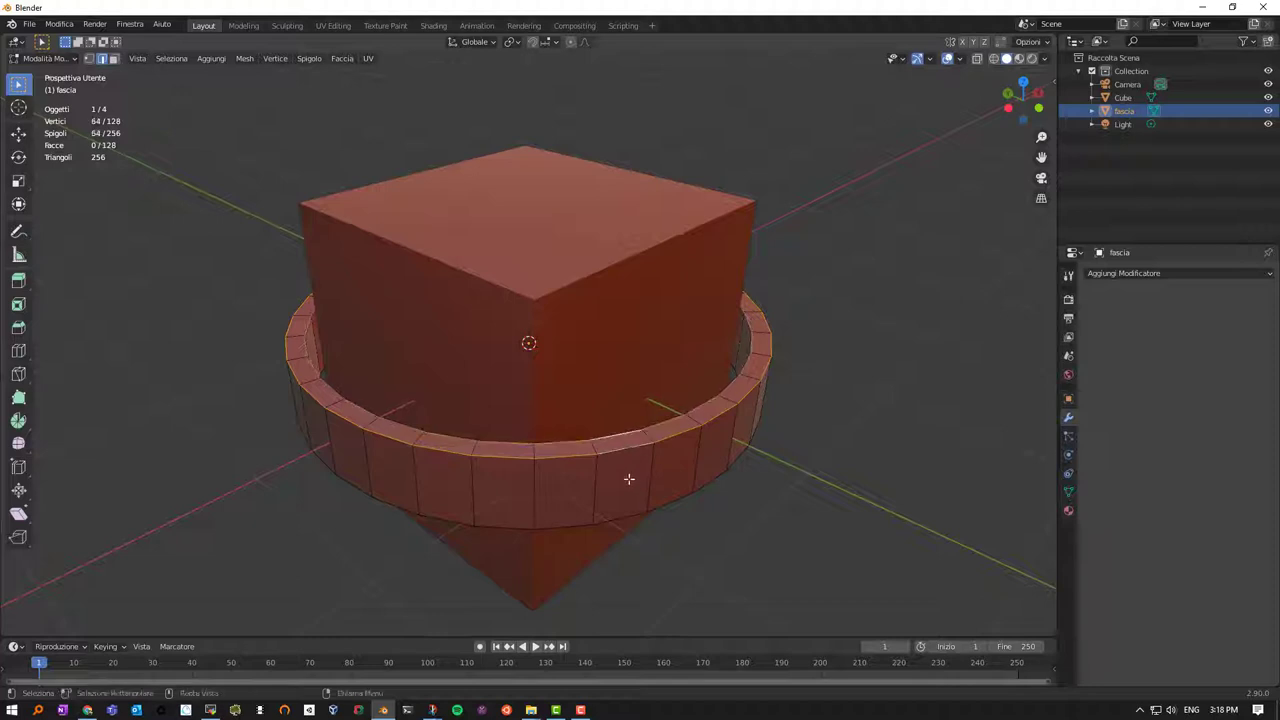
middle_drag(631, 480, 628, 392)
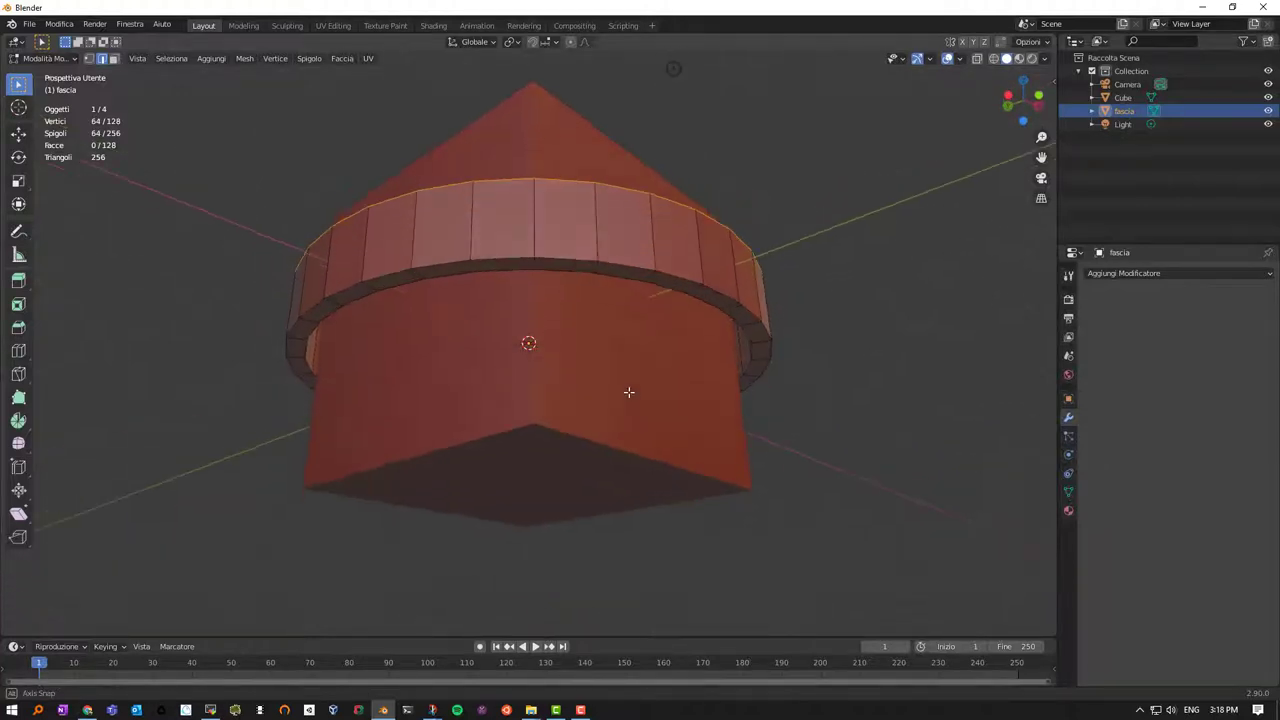
alt+shift+click(626, 266)
alt+shift+click(615, 274)
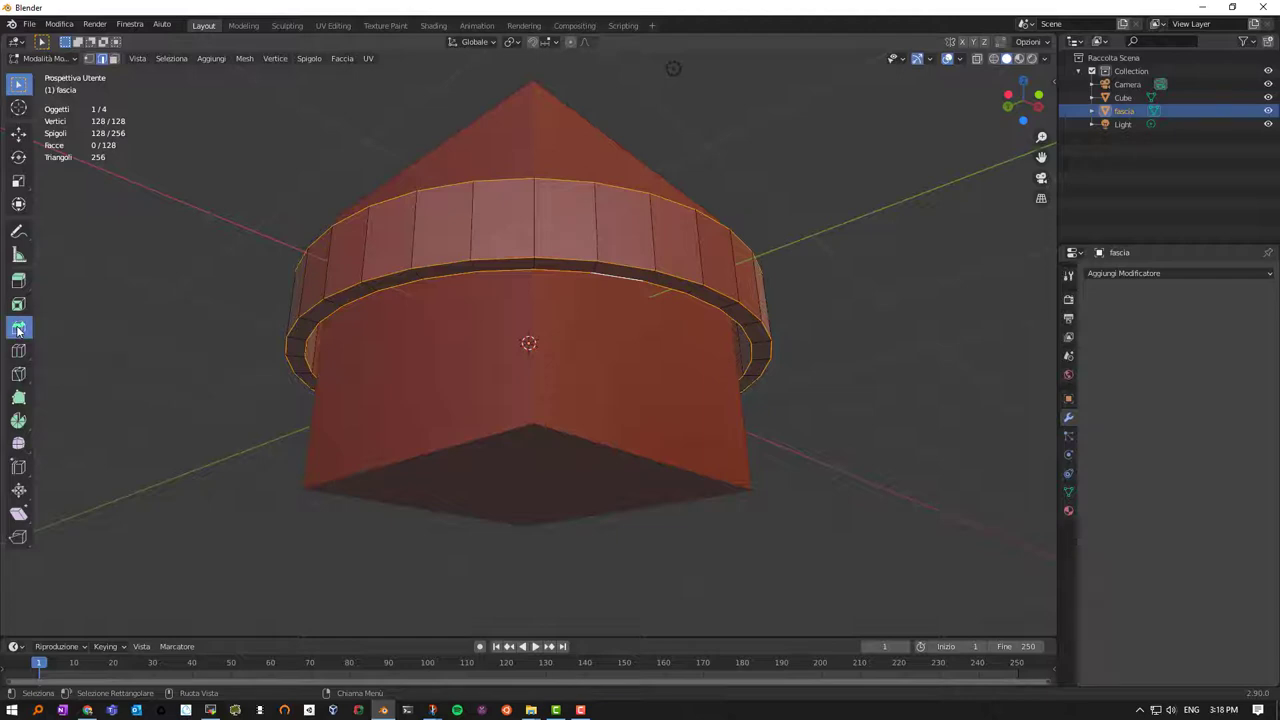
Bevel the four selected rim edge loops with the Bevel tool
click(18, 331)
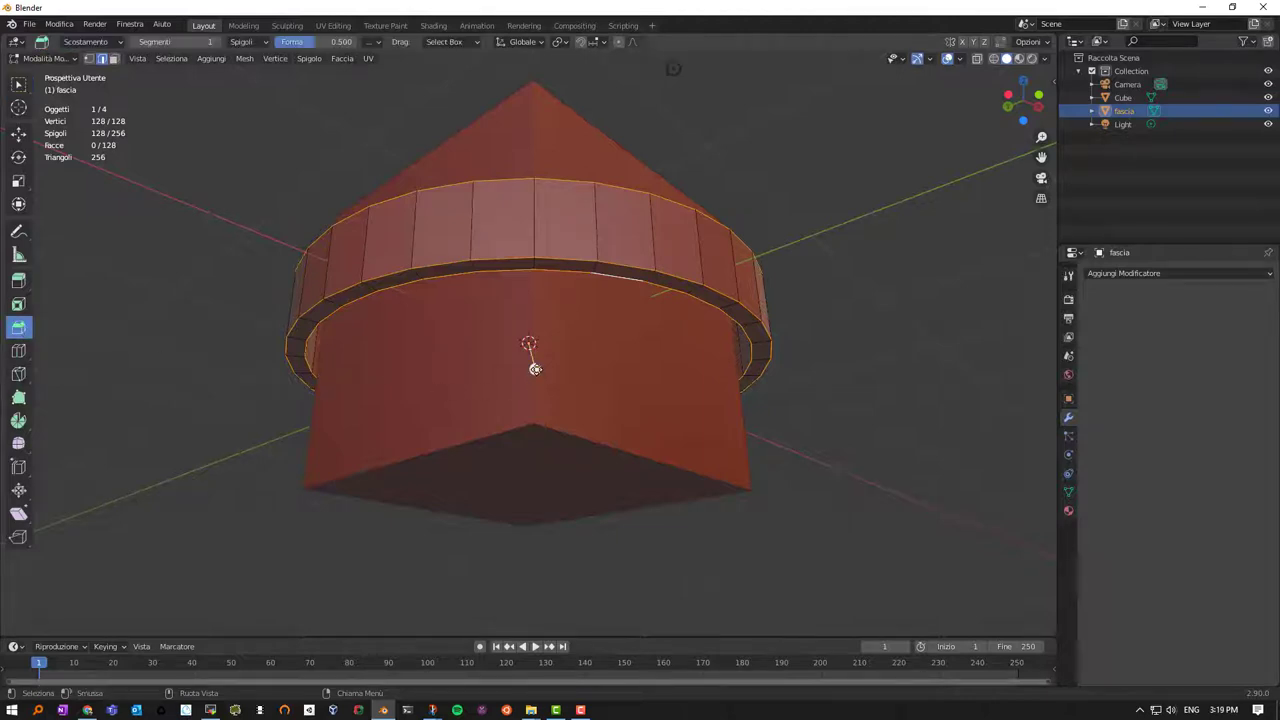
drag(536, 370, 596, 366)
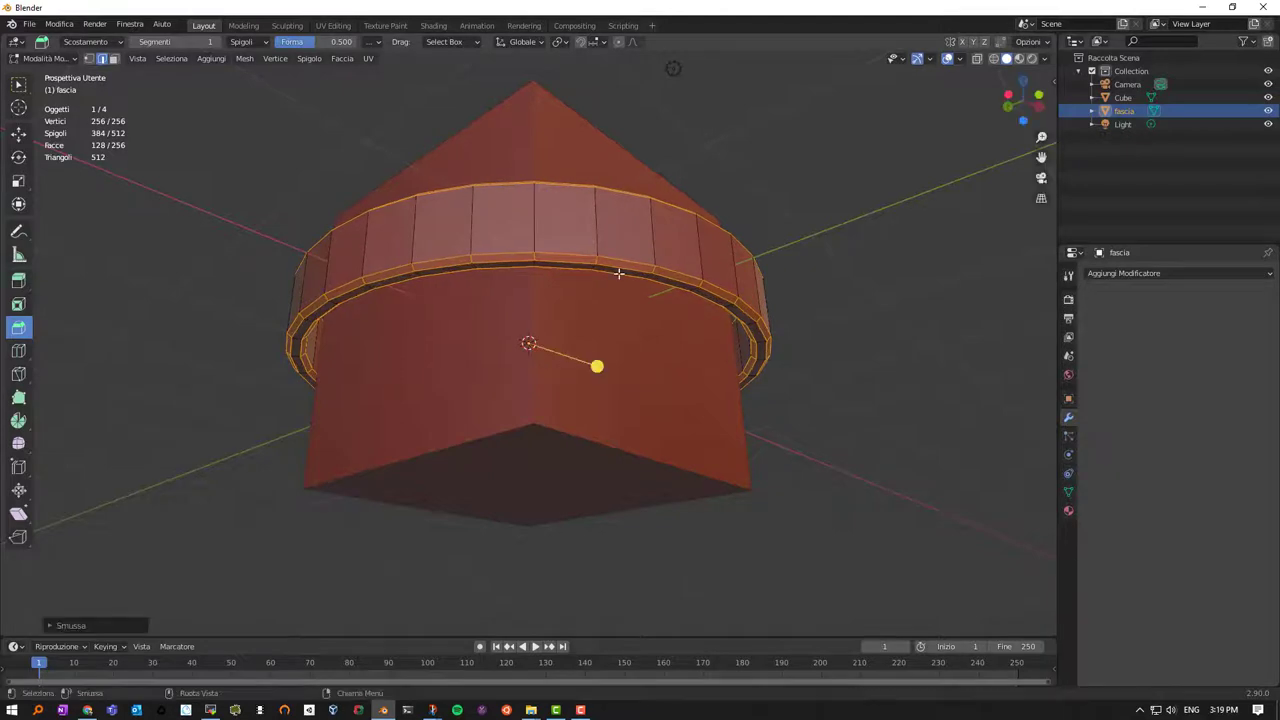
mouse_move(596, 366)
middle_down()
mouse_move(604, 354)
mouse_move(714, 356)
middle_up()
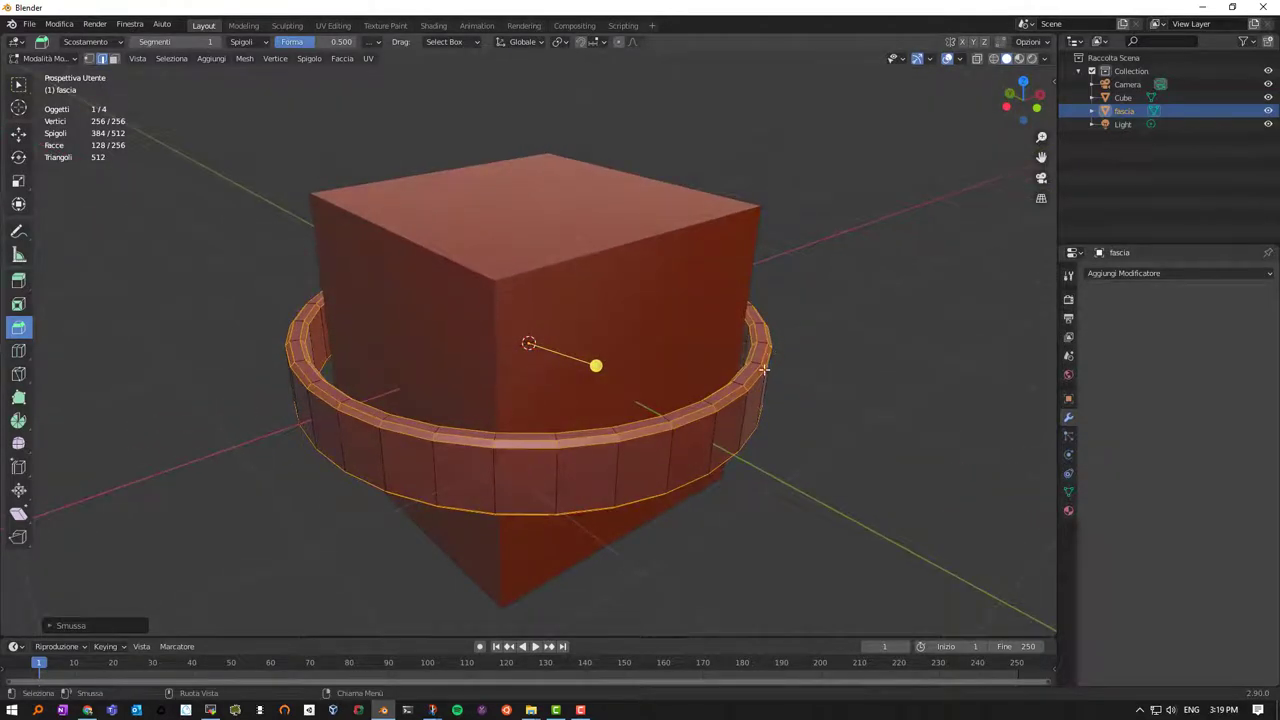
middle_drag(660, 410, 351, 375)
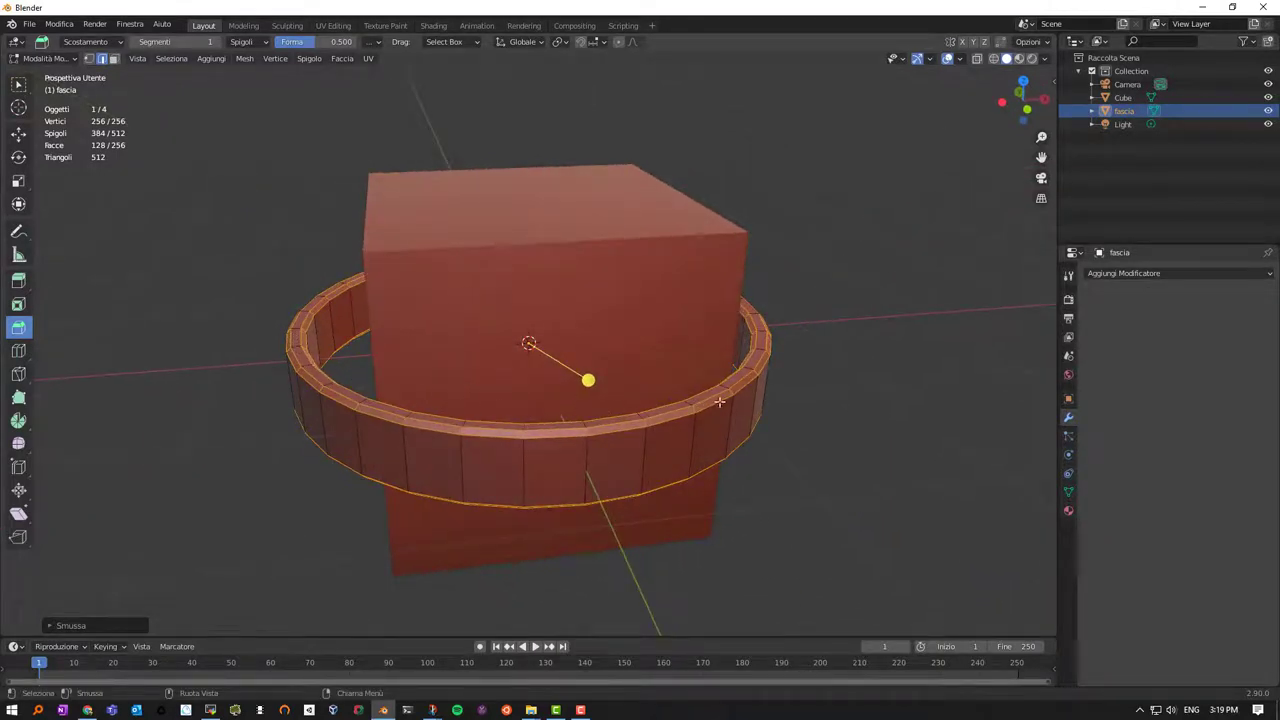
mouse_move(646, 417)
middle_down()
mouse_move(663, 306)
mouse_move(637, 424)
middle_up()
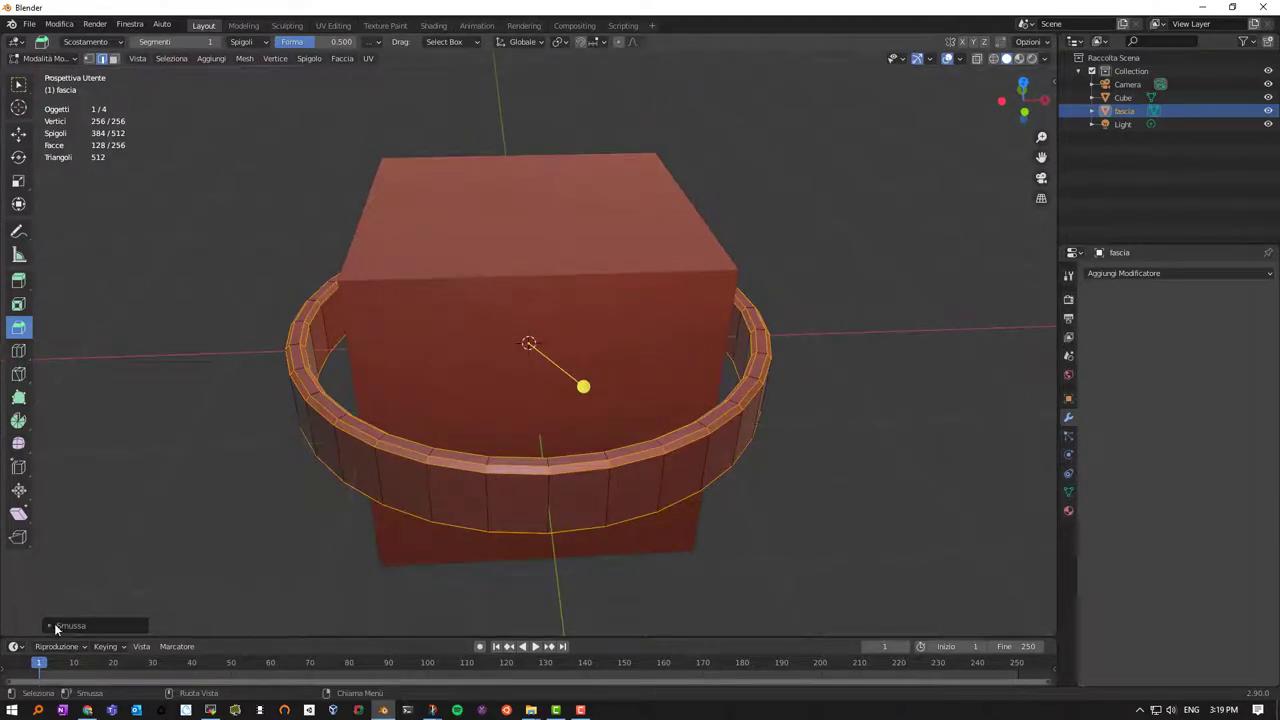
Give the bevel 2 segments and return to Object Mode
click(47, 625)
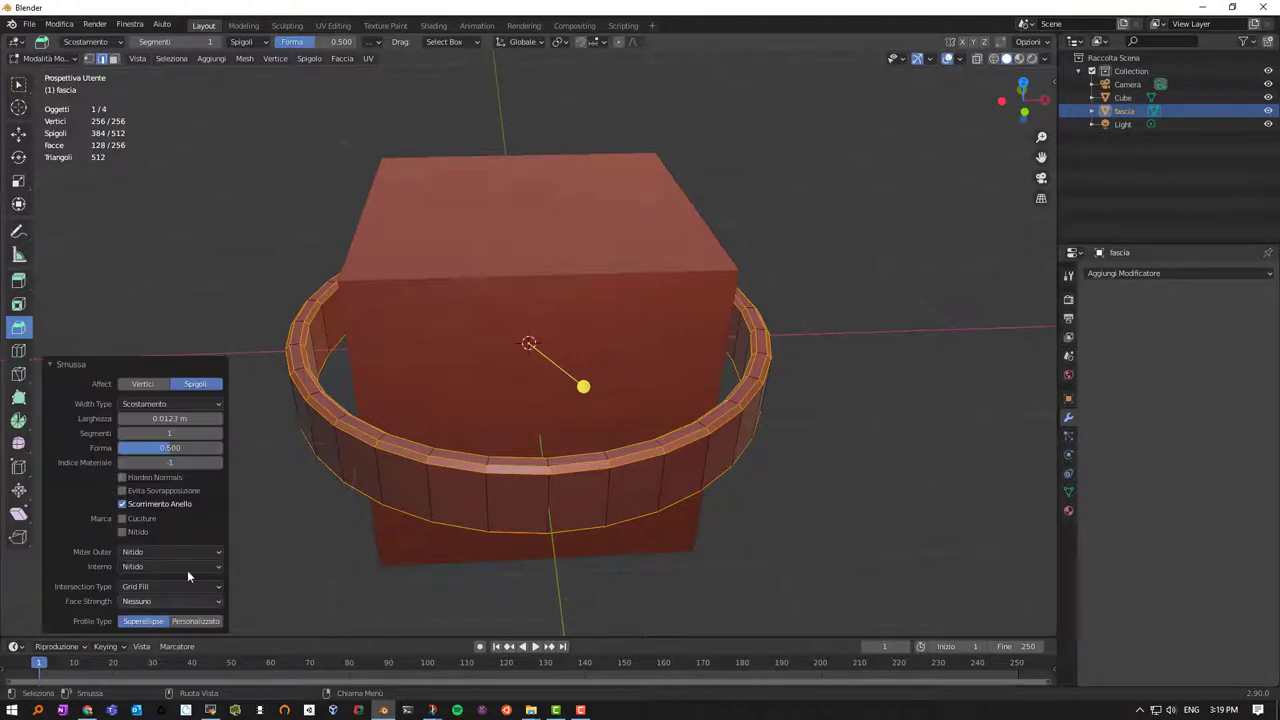
click(216, 433)
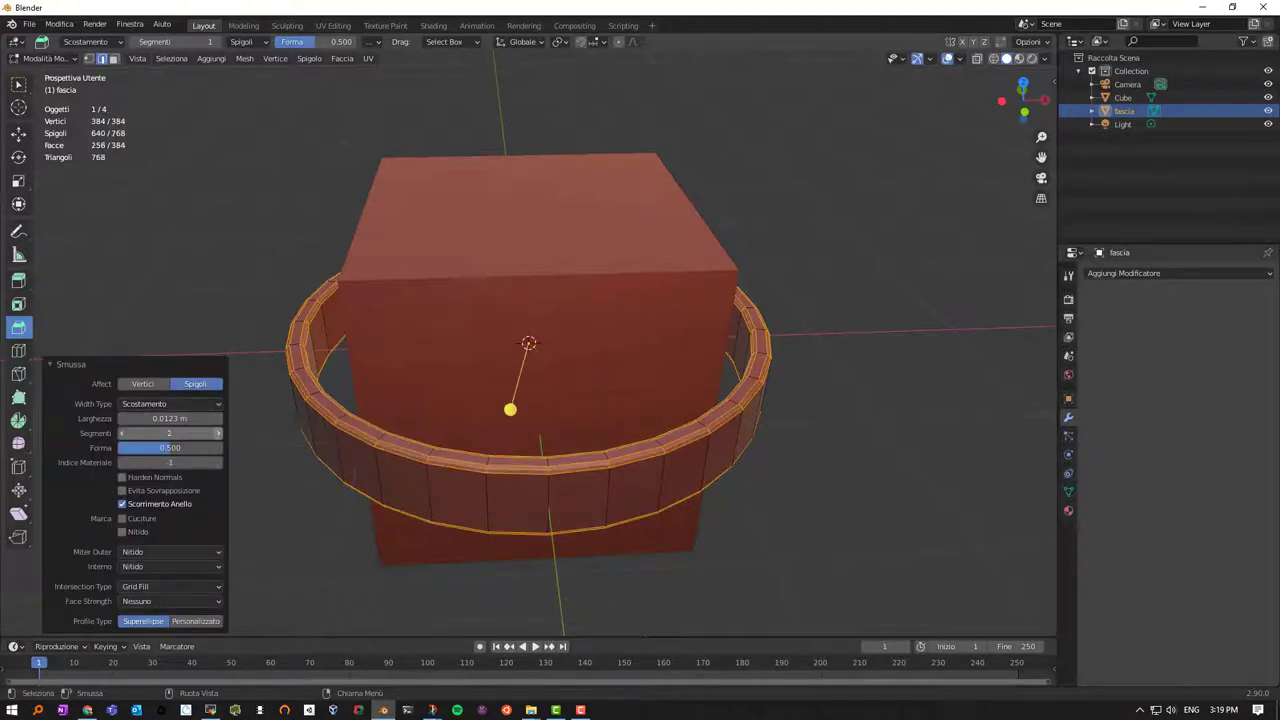
mouse_move(693, 435)
middle_down()
mouse_move(646, 437)
mouse_move(640, 420)
middle_up()
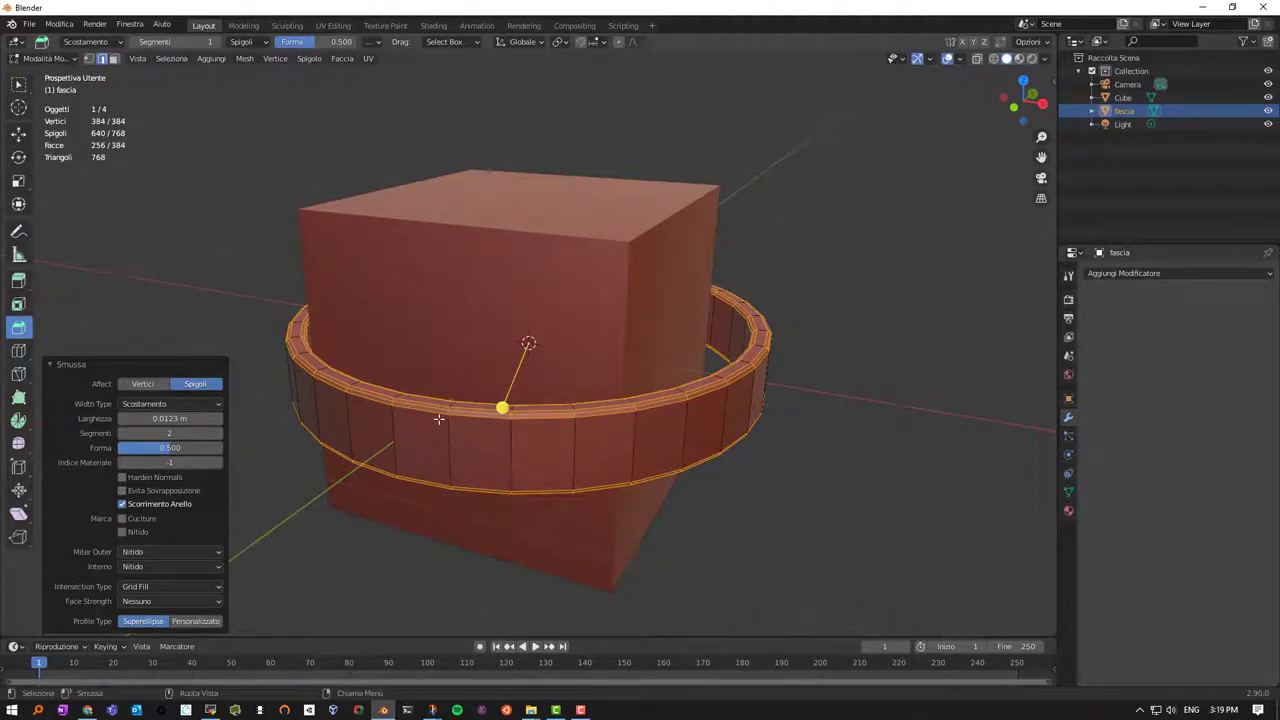
key(Tab)
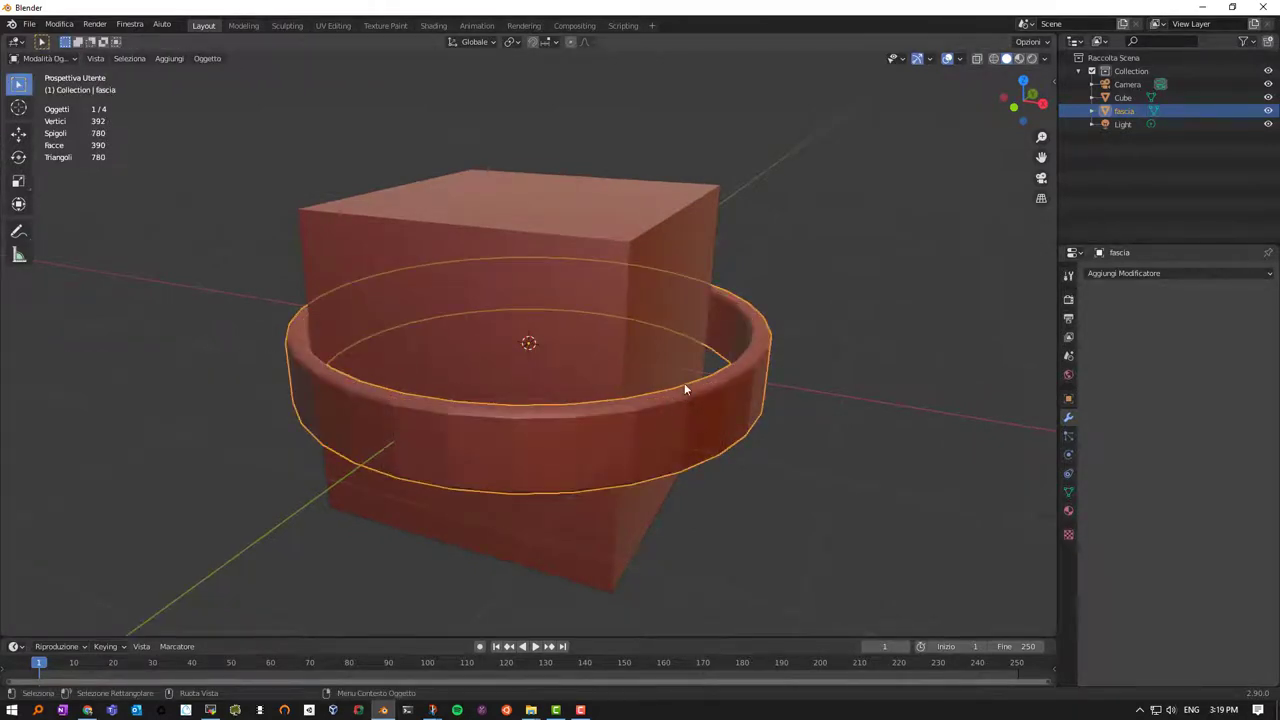
Add a Multires (Multirisoluzione) modifier to the ring and subdivide it to level 5
click(1138, 273)
click(975, 424)
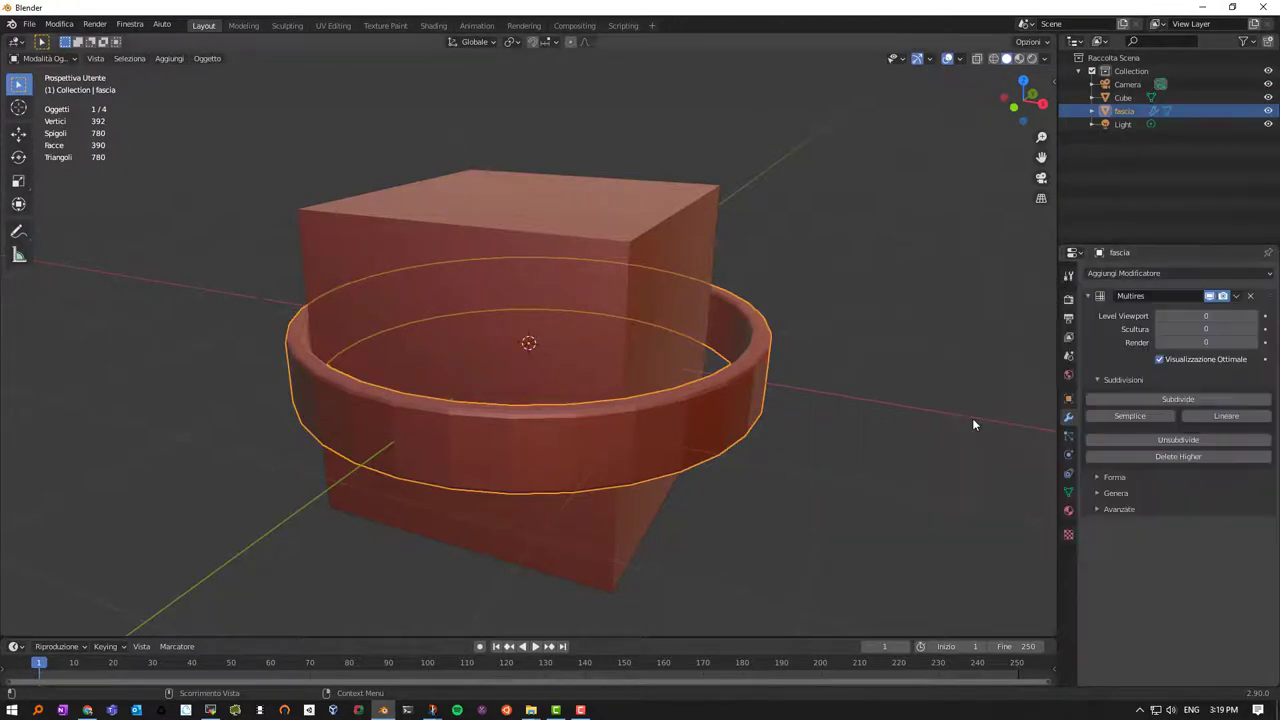
click(1176, 400)
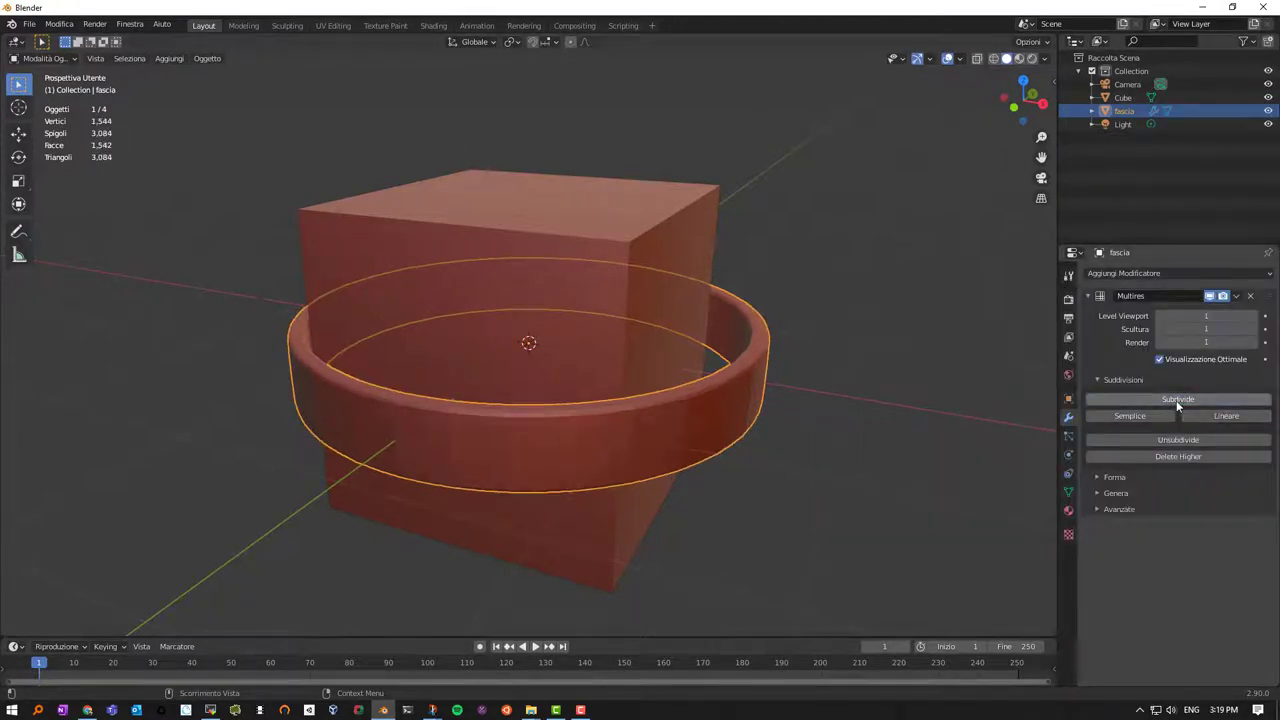
click(1176, 400)
click(1176, 400)
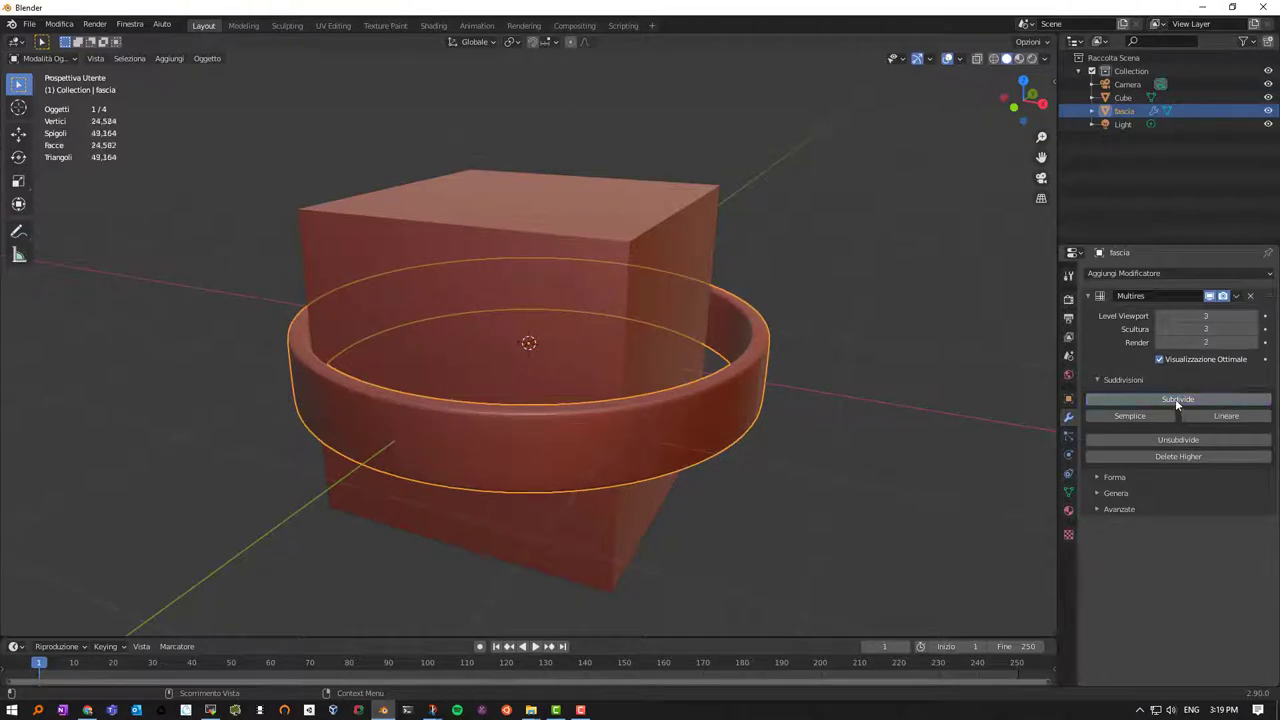
click(1175, 398)
click(1175, 398)
Orbit around the smoothed 393,224-vertex ring to inspect it from several angles
mouse_move(700, 408)
middle_down()
mouse_move(749, 386)
mouse_move(768, 436)
middle_up()
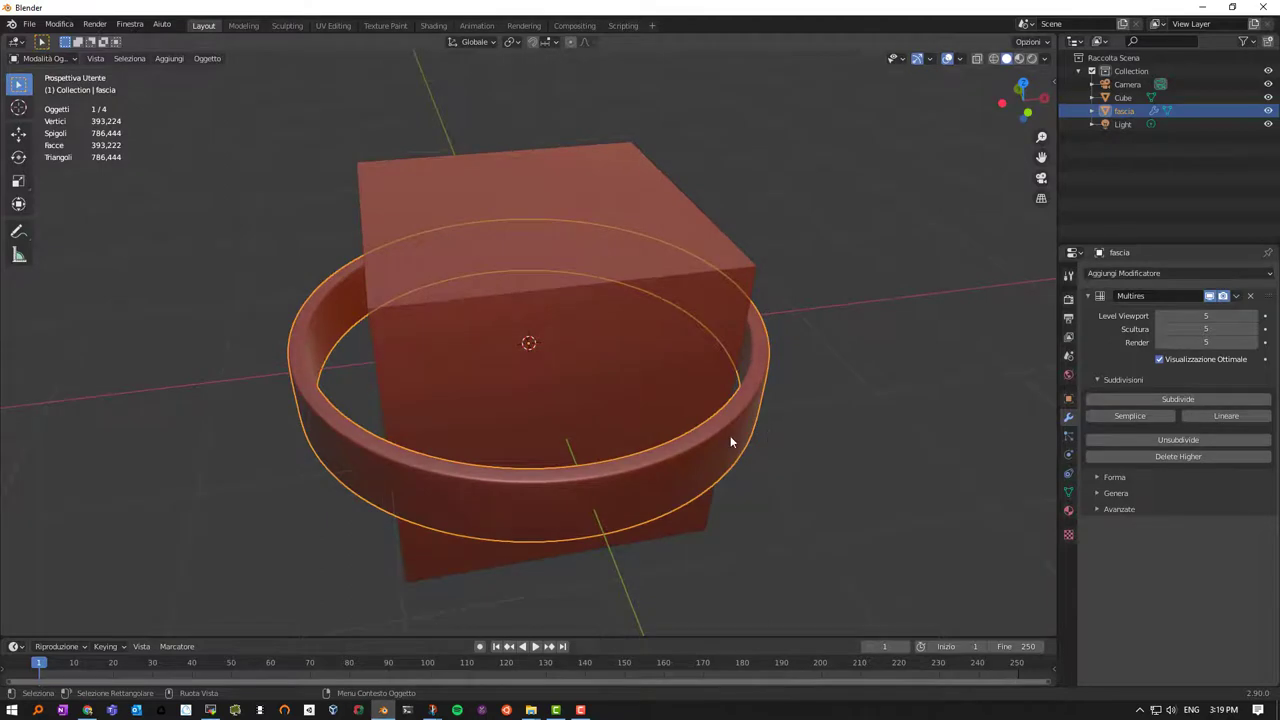
mouse_move(680, 456)
middle_down()
mouse_move(668, 394)
mouse_move(531, 389)
mouse_move(523, 417)
mouse_move(289, 358)
mouse_move(294, 323)
mouse_move(289, 334)
middle_up()
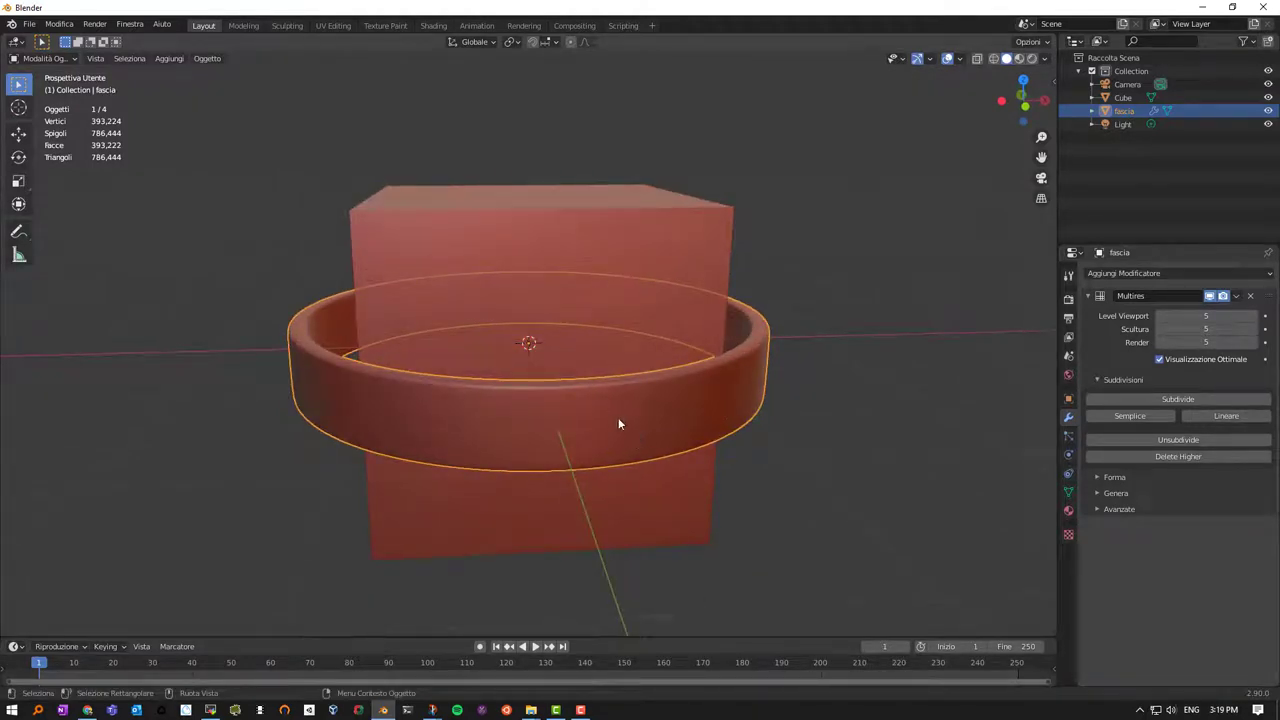
mouse_move(645, 368)
middle_down()
mouse_move(646, 391)
mouse_move(669, 403)
mouse_move(744, 383)
middle_up()
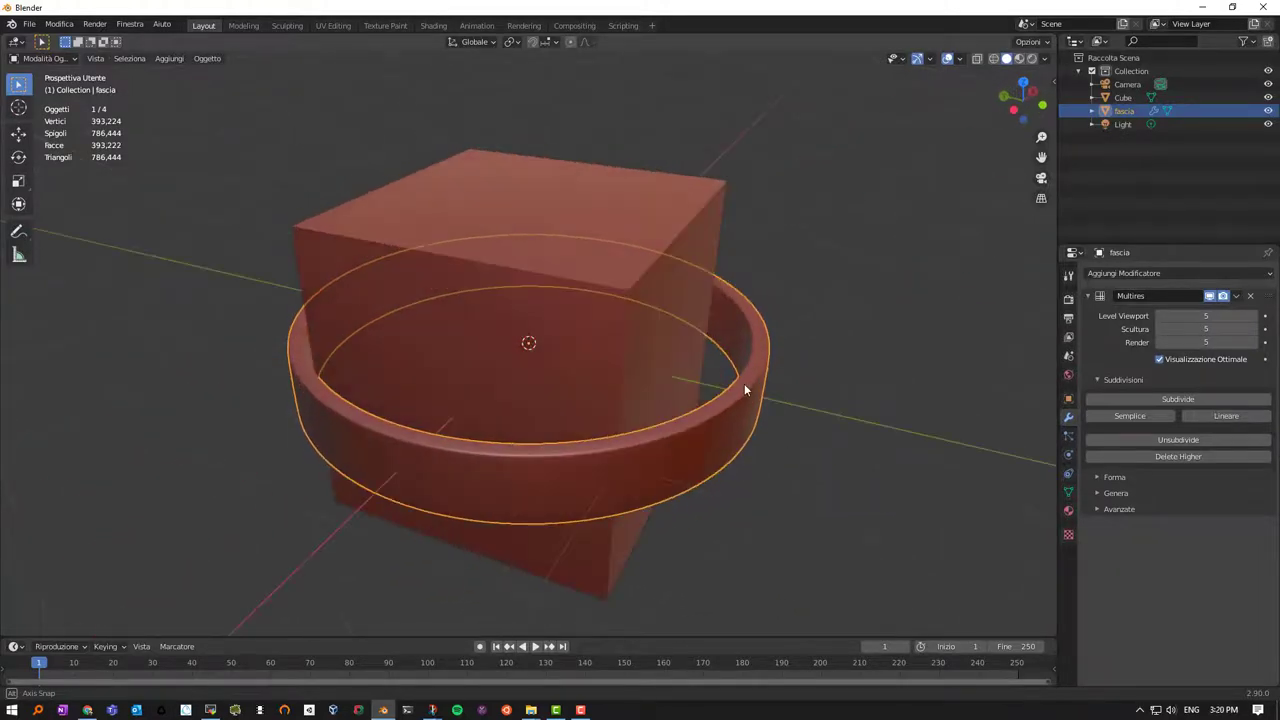
mouse_move(565, 393)
middle_down()
mouse_move(556, 408)
mouse_move(777, 403)
middle_up()
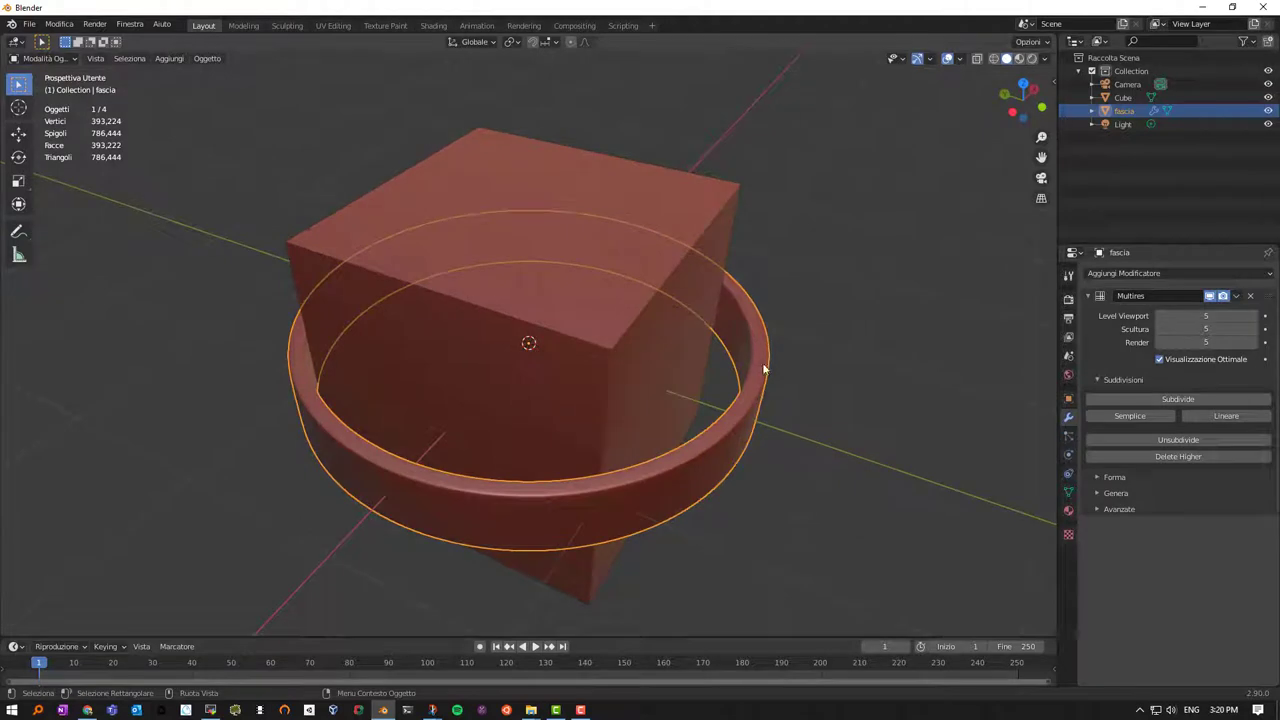
middle_drag(771, 335, 774, 332)
mouse_move(645, 378)
middle_down()
mouse_move(656, 465)
mouse_move(688, 458)
middle_up()
In an orthographic top view, step the Multires Sculpt level down from 5 to 1
click(1041, 198)
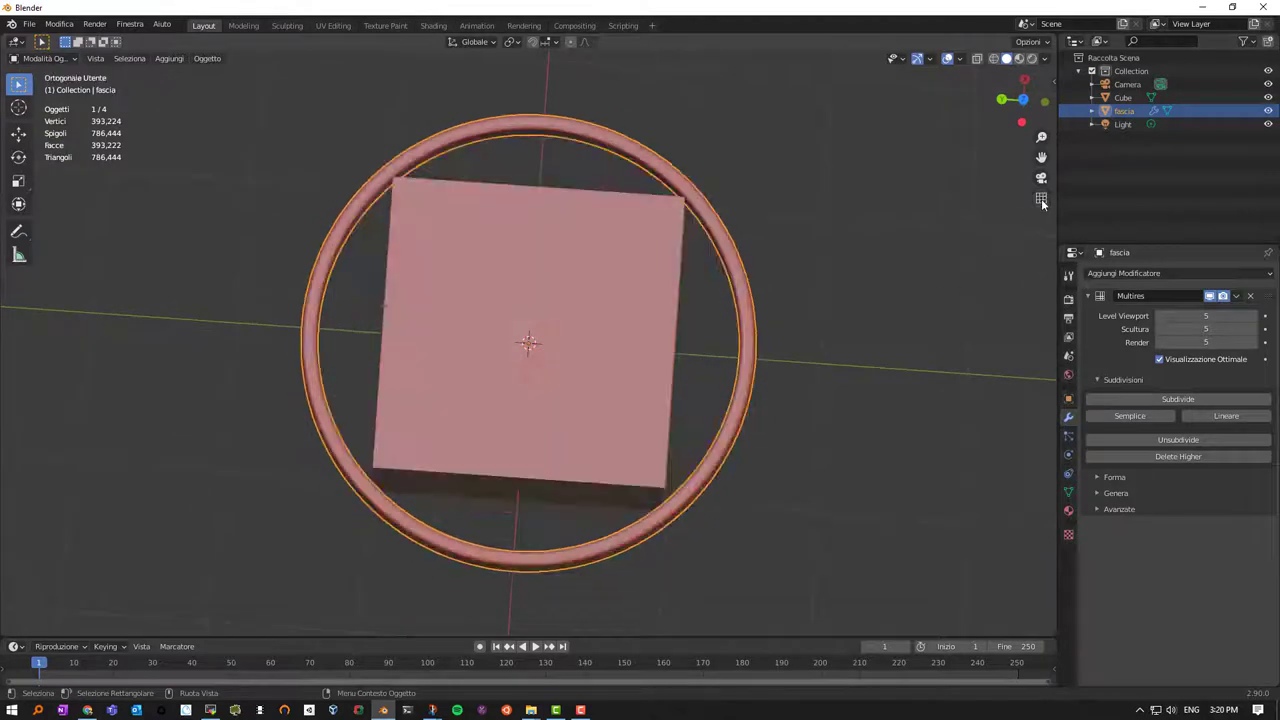
mouse_move(600, 351)
middle_down()
mouse_move(604, 302)
mouse_move(586, 329)
mouse_move(597, 396)
mouse_move(560, 212)
middle_up()
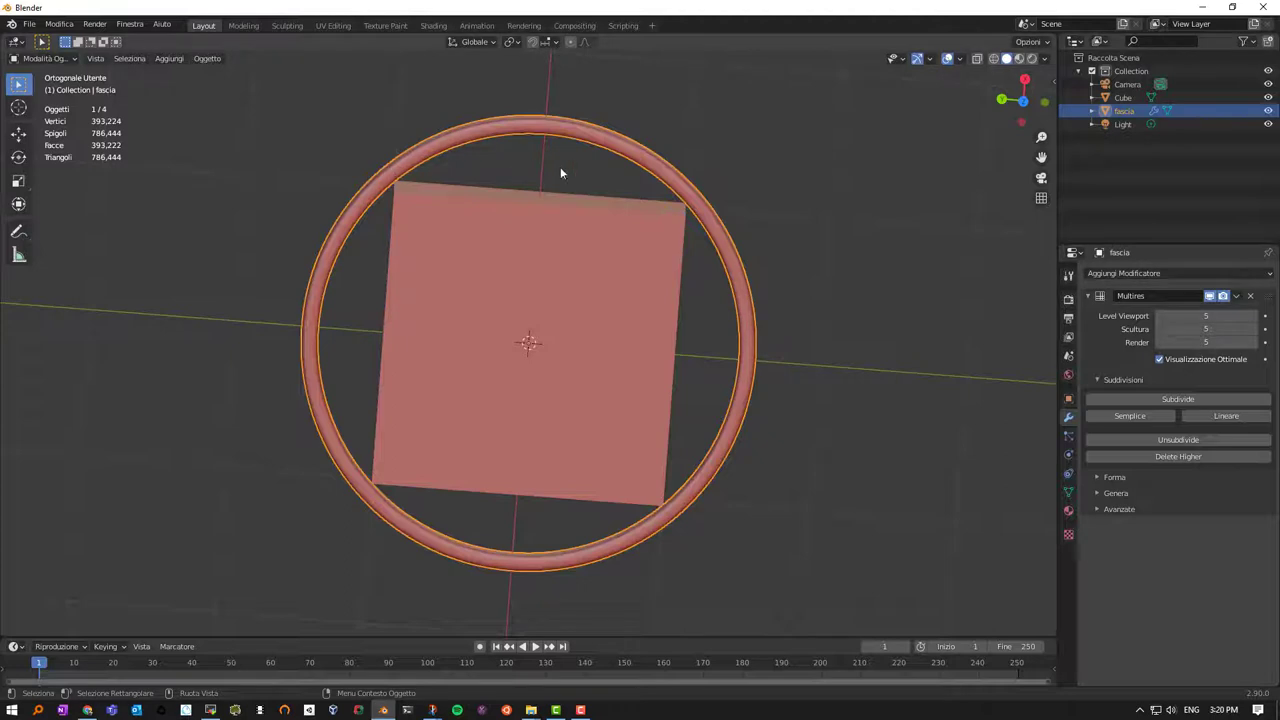
click(1161, 336)
click(1161, 336)
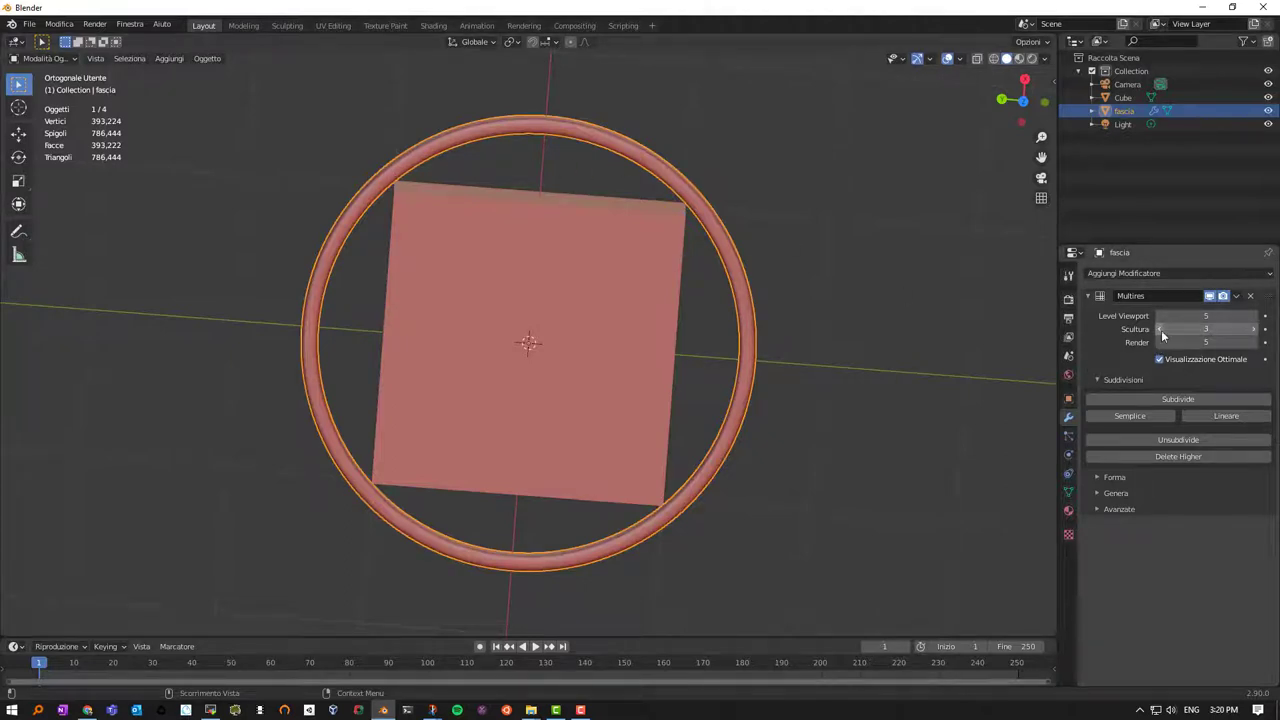
click(1161, 331)
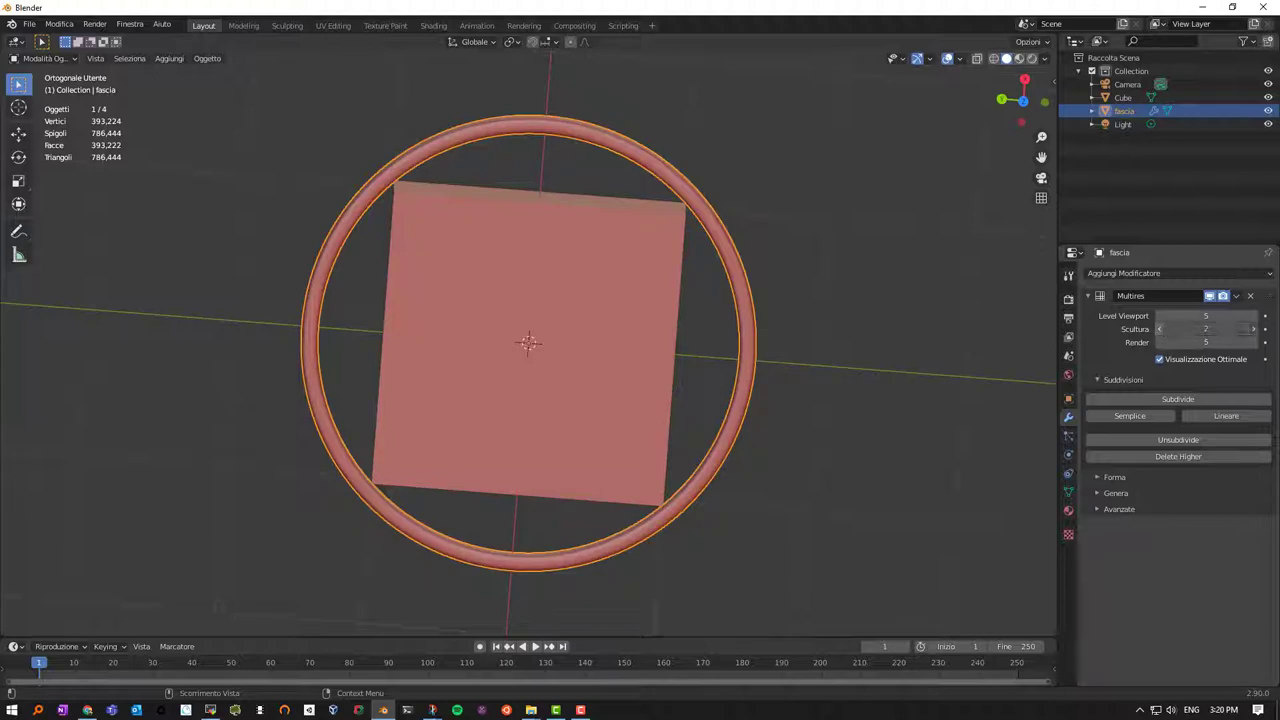
click(1160, 329)
mouse_move(745, 394)
middle_down()
mouse_move(630, 296)
mouse_move(632, 273)
middle_up()
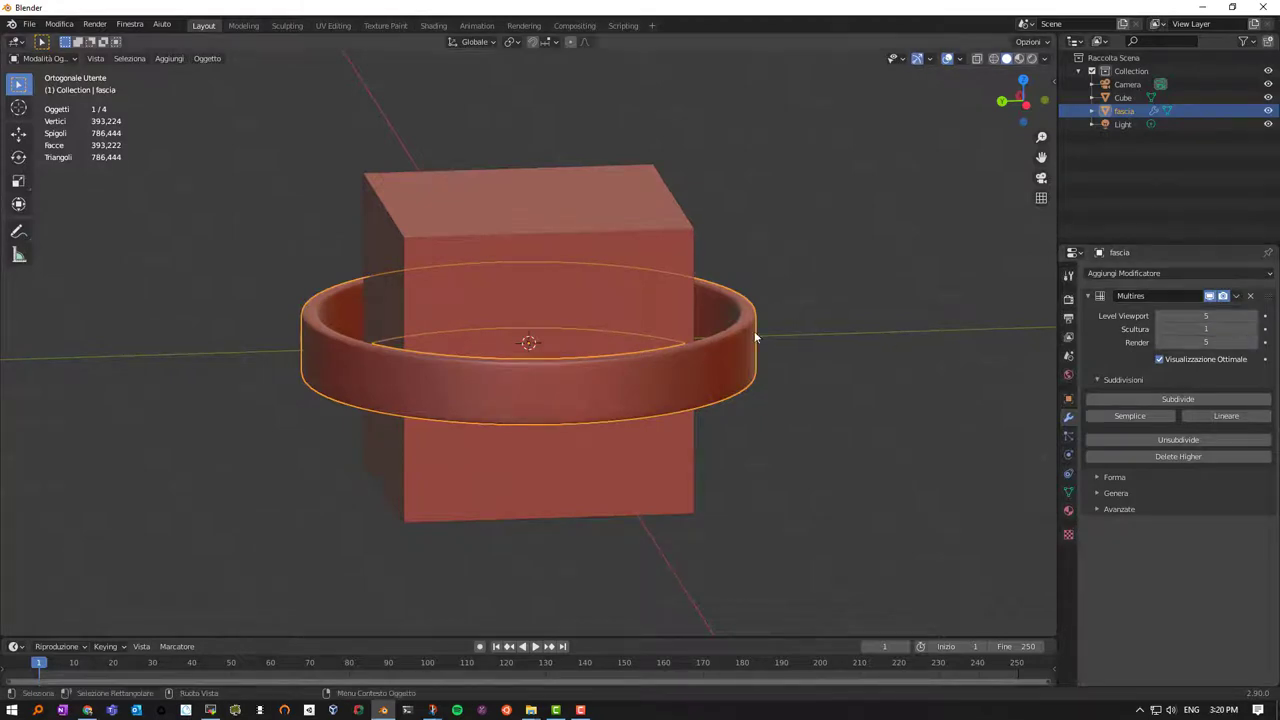
click(74, 57)
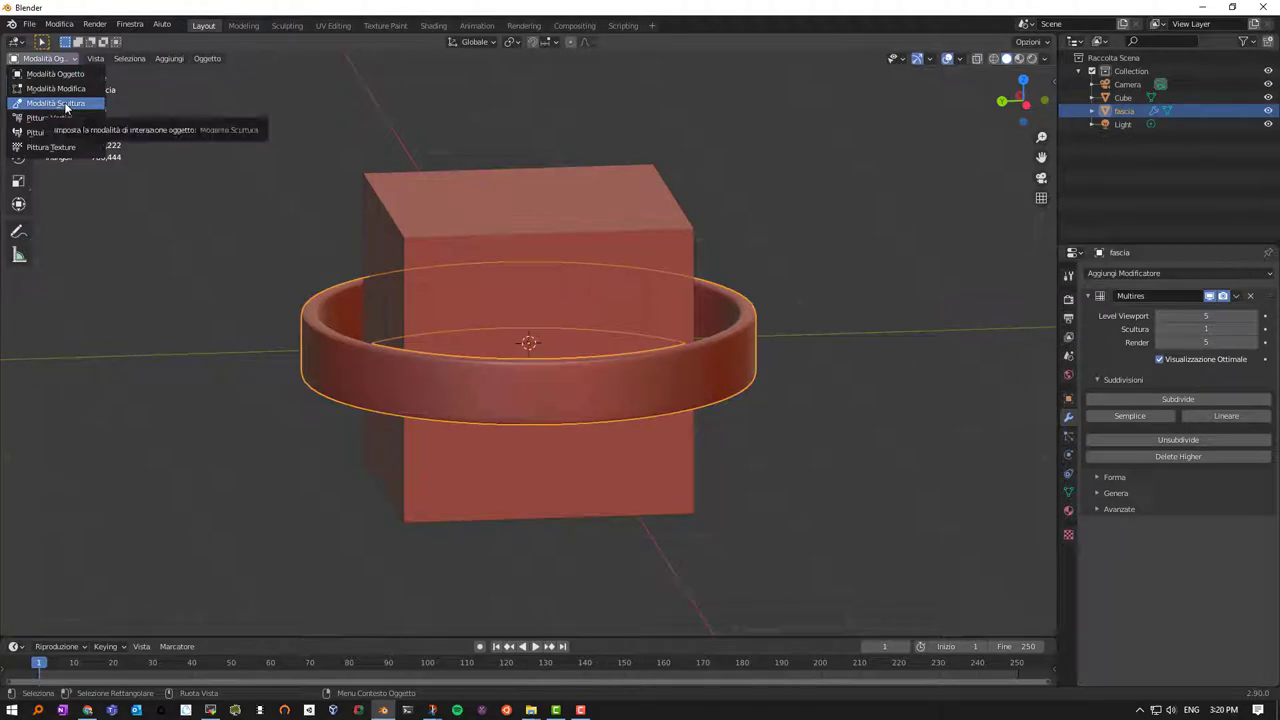
Enter Sculpt Mode, widen the toolbar to show tool names, and pick the Grab brush
click(66, 104)
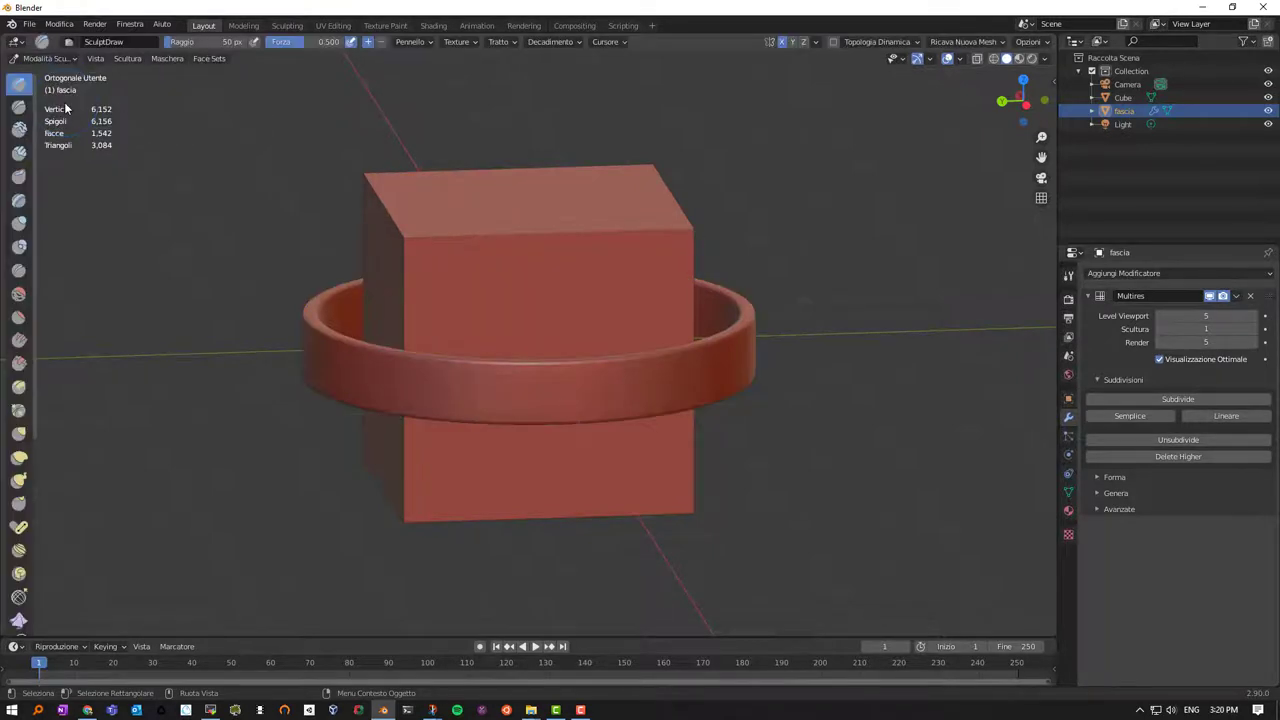
middle_drag(473, 281, 735, 356)
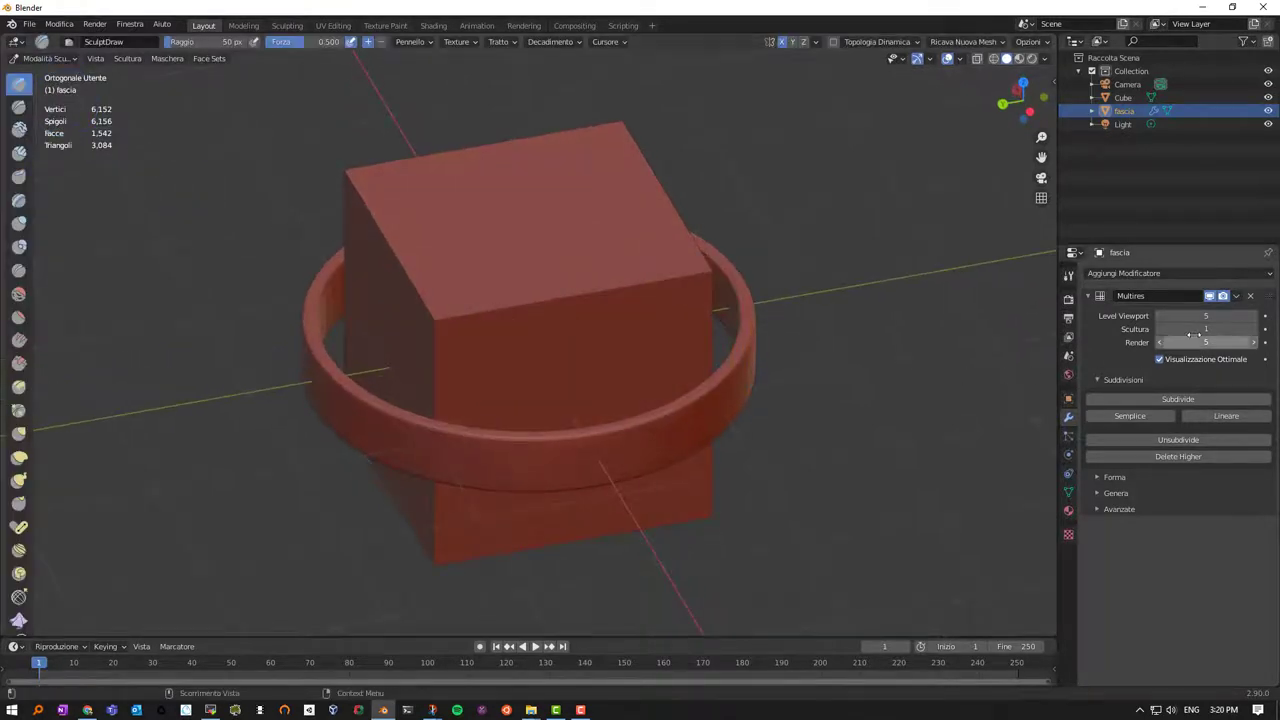
mouse_move(731, 449)
middle_down()
mouse_move(432, 437)
mouse_move(430, 400)
middle_up()
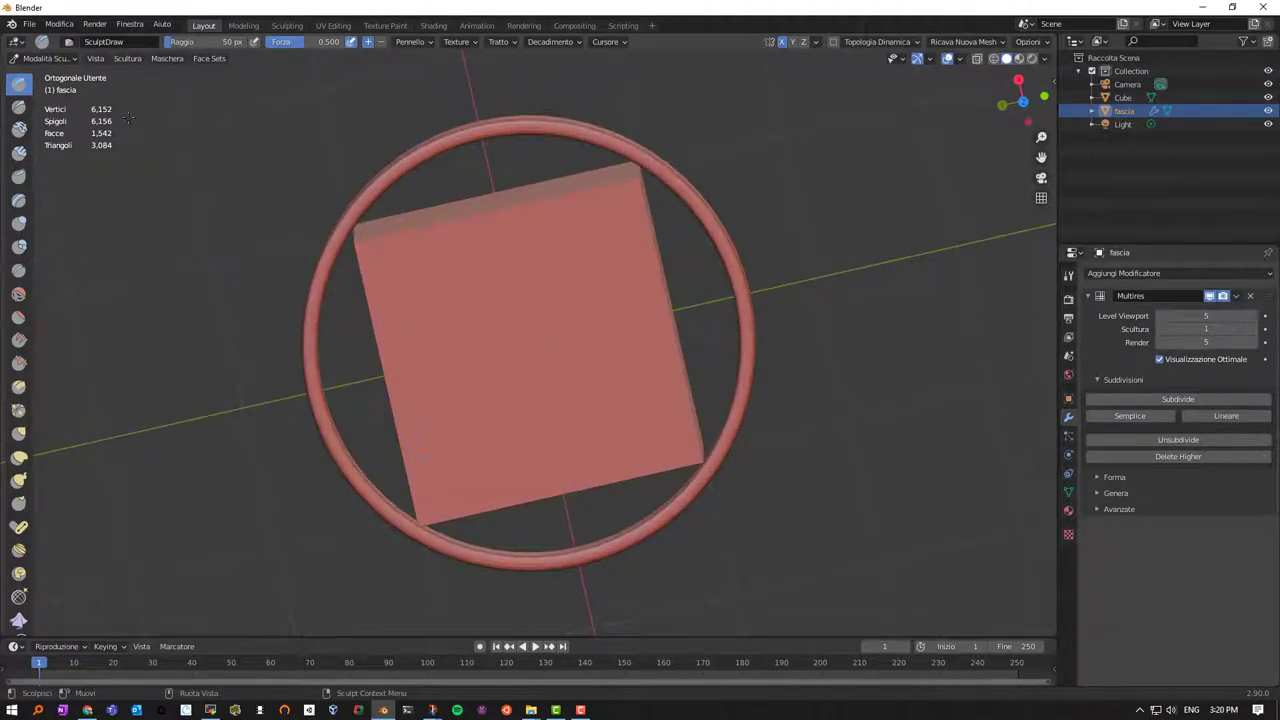
mouse_move(37, 167)
mouse_down()
mouse_move(75, 164)
mouse_move(58, 166)
mouse_up()
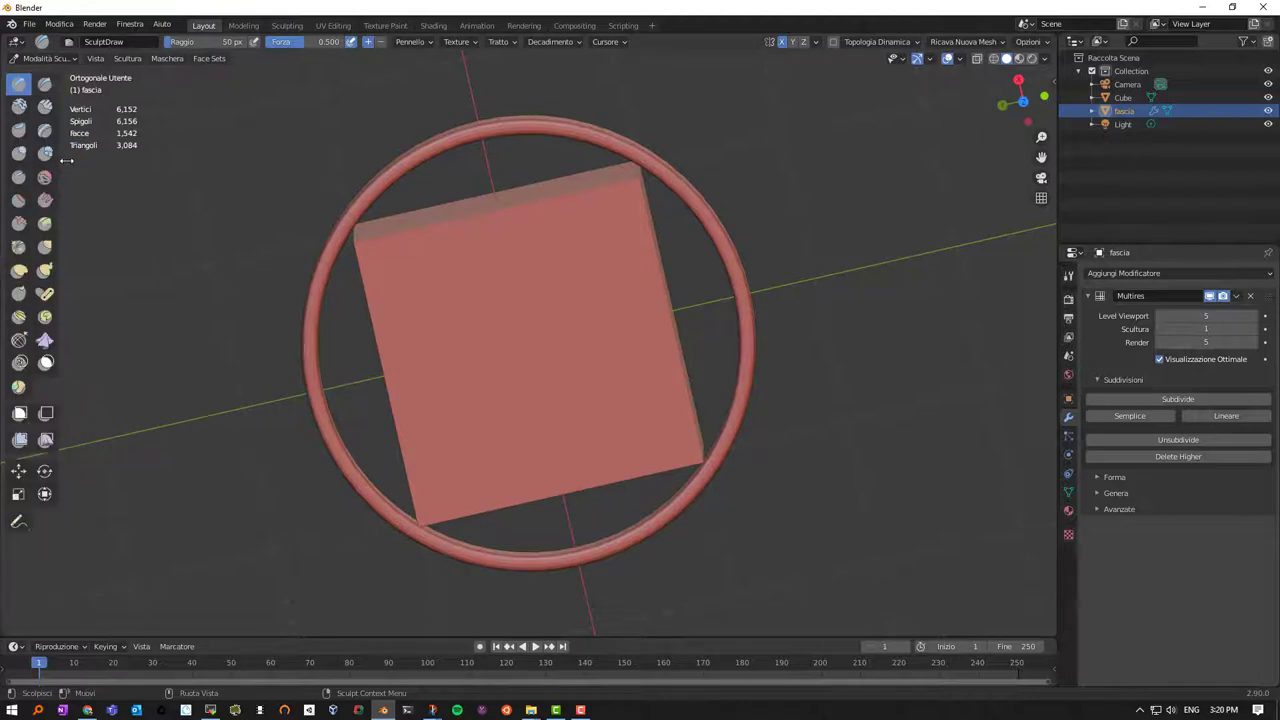
click(46, 250)
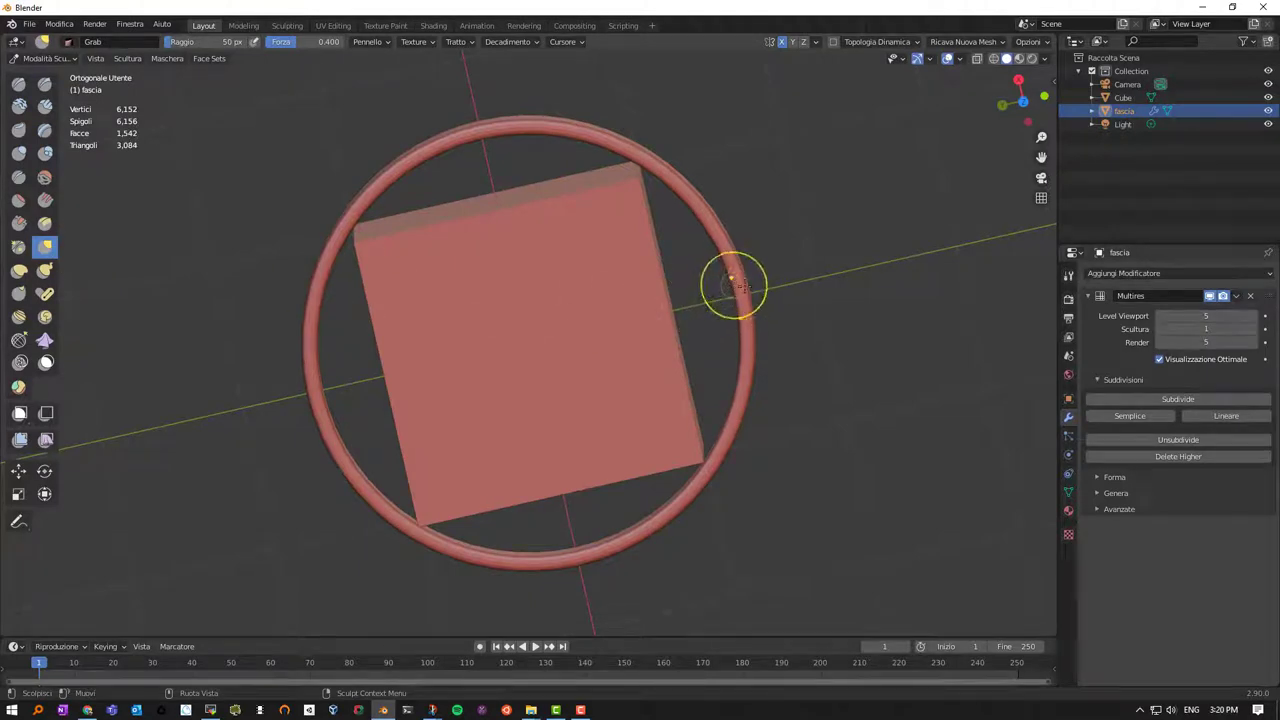
Set the Grab brush radius to 201 px, test-pull the ring's sides, then undo
key(f)
click(835, 290)
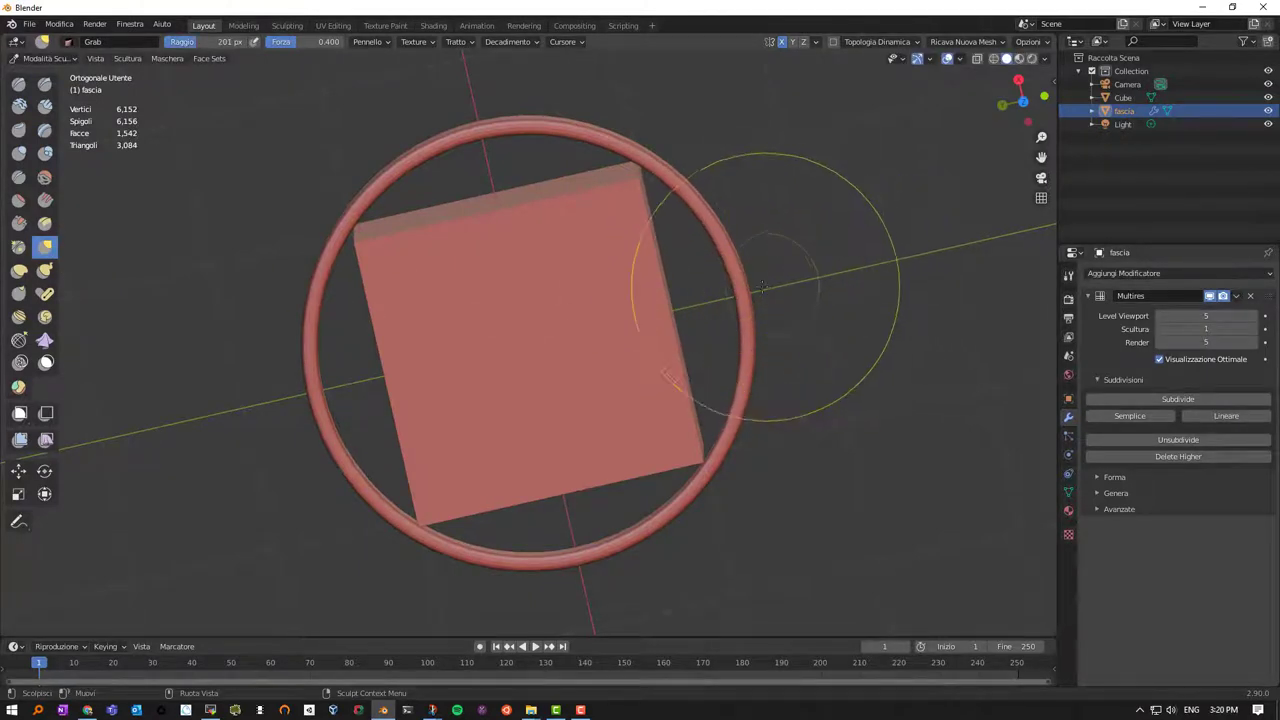
key(f)
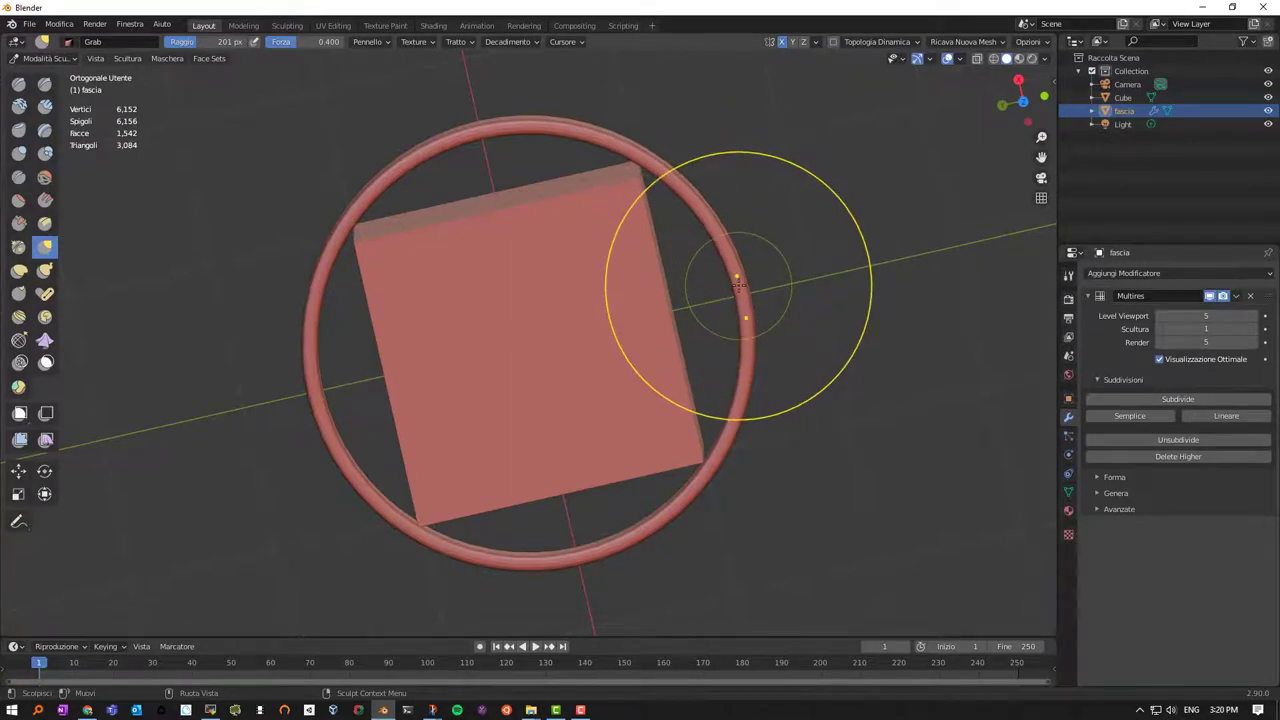
drag(737, 284, 660, 300)
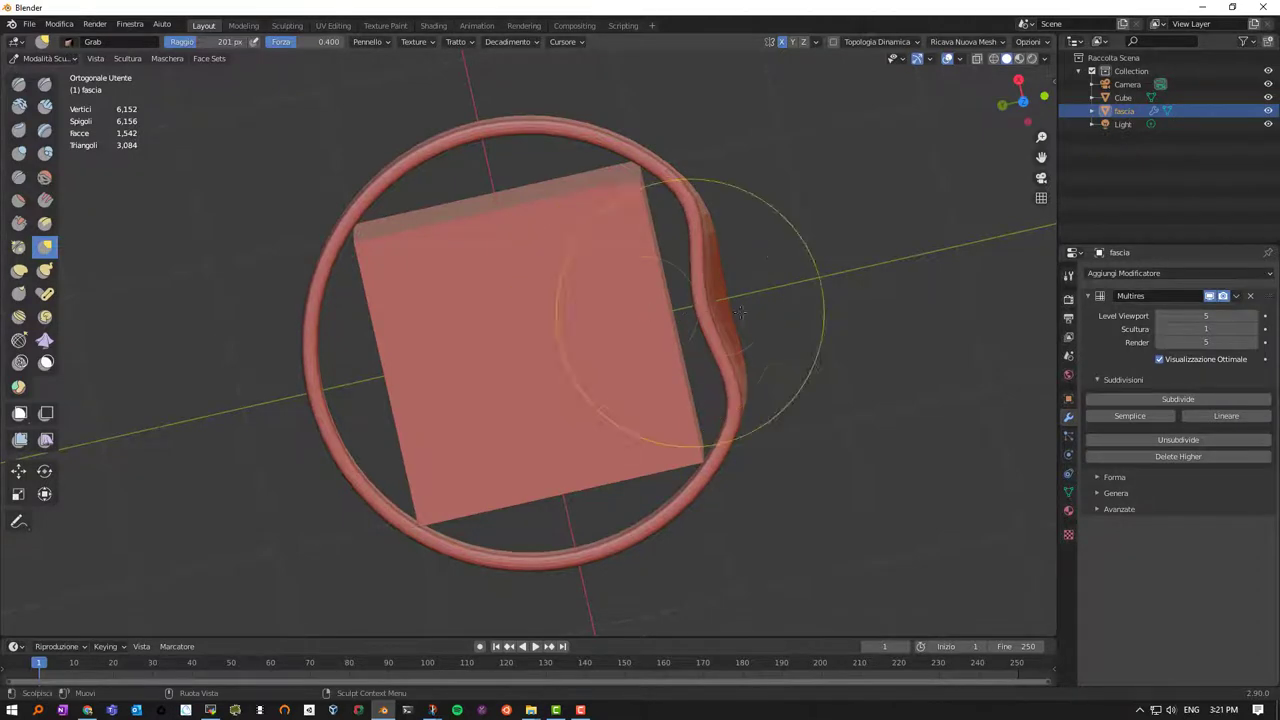
mouse_move(655, 300)
middle_down()
mouse_move(668, 308)
mouse_move(640, 289)
mouse_move(640, 251)
mouse_move(600, 200)
mouse_move(619, 187)
mouse_move(600, 254)
middle_up()
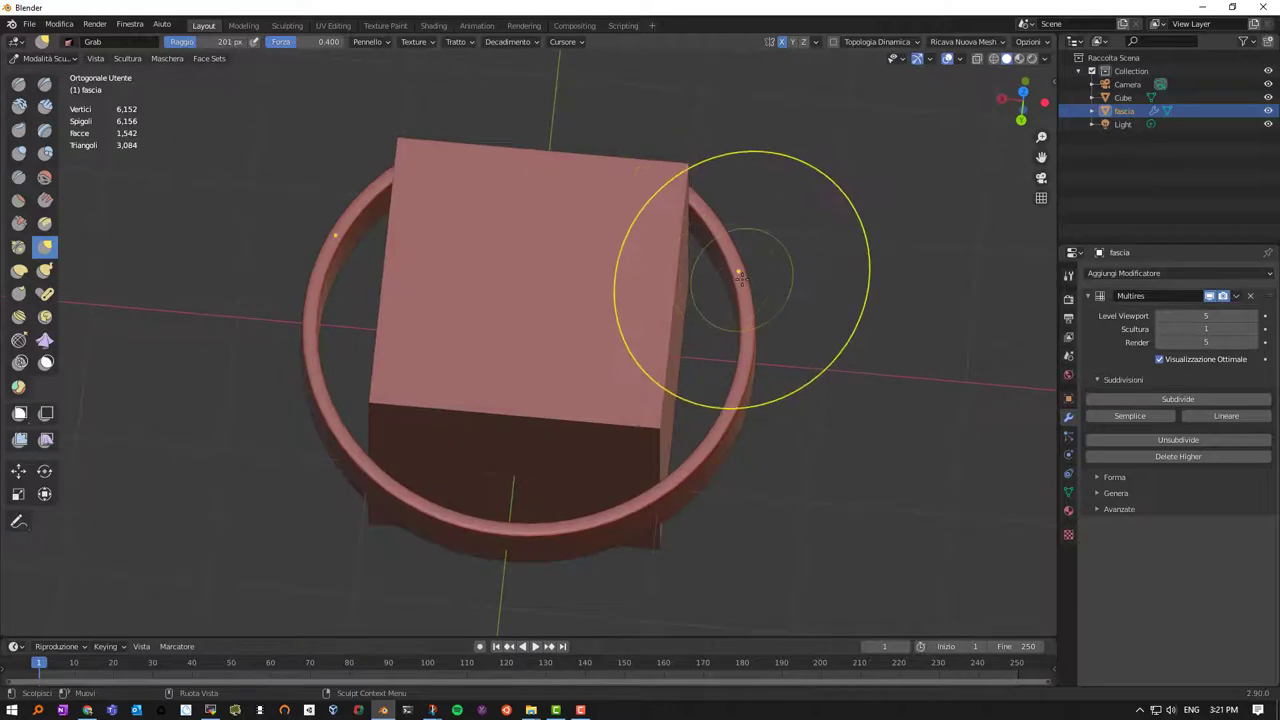
mouse_move(729, 266)
mouse_down()
mouse_move(705, 283)
mouse_move(677, 271)
mouse_up()
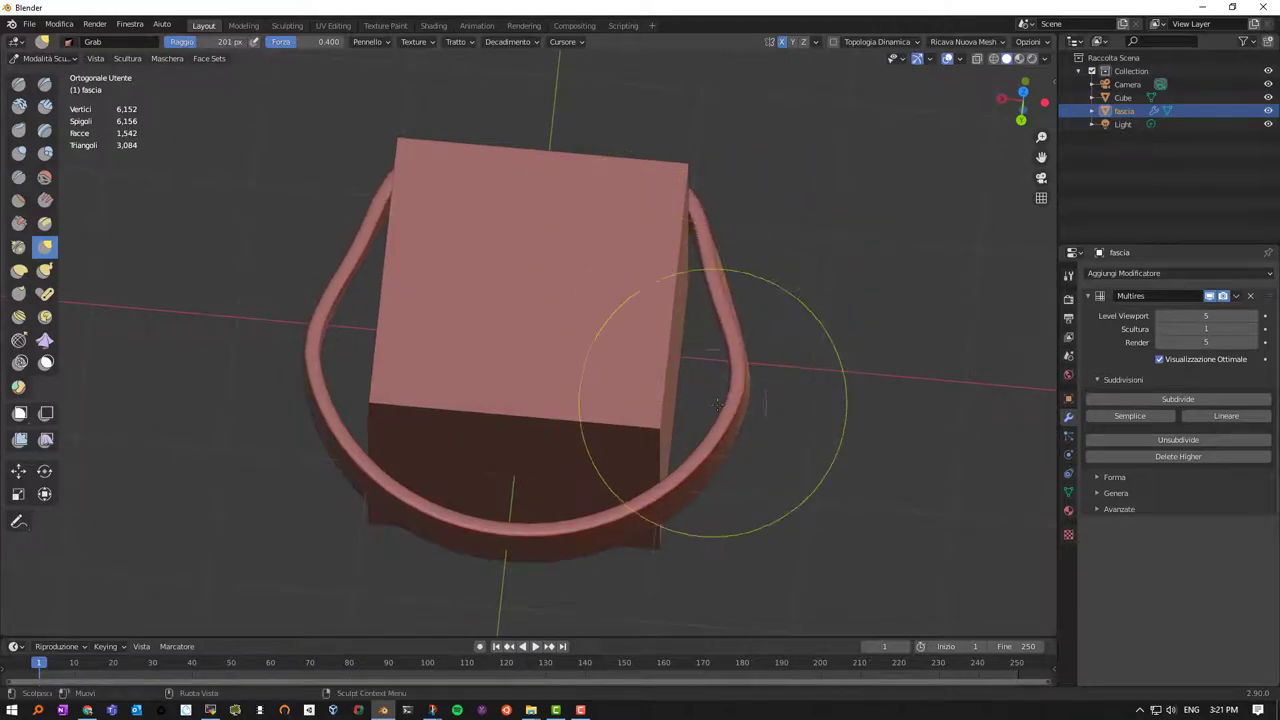
drag(738, 390, 627, 374)
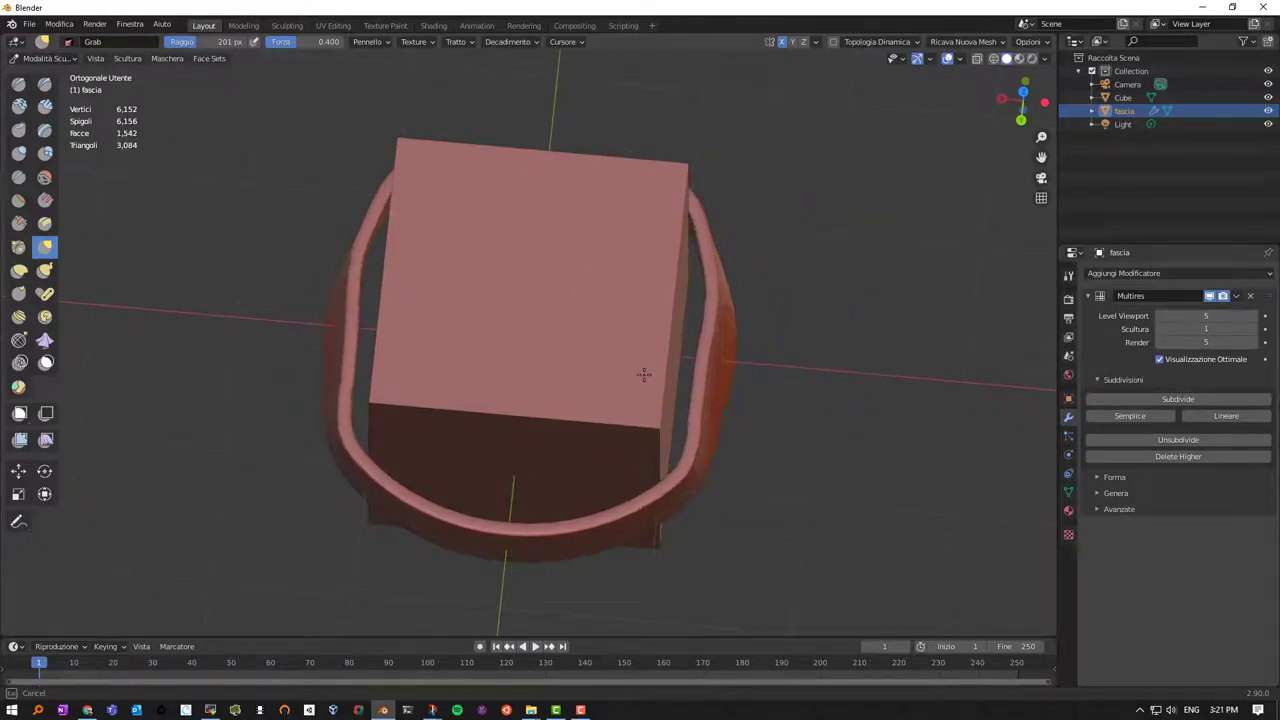
drag(714, 286, 676, 289)
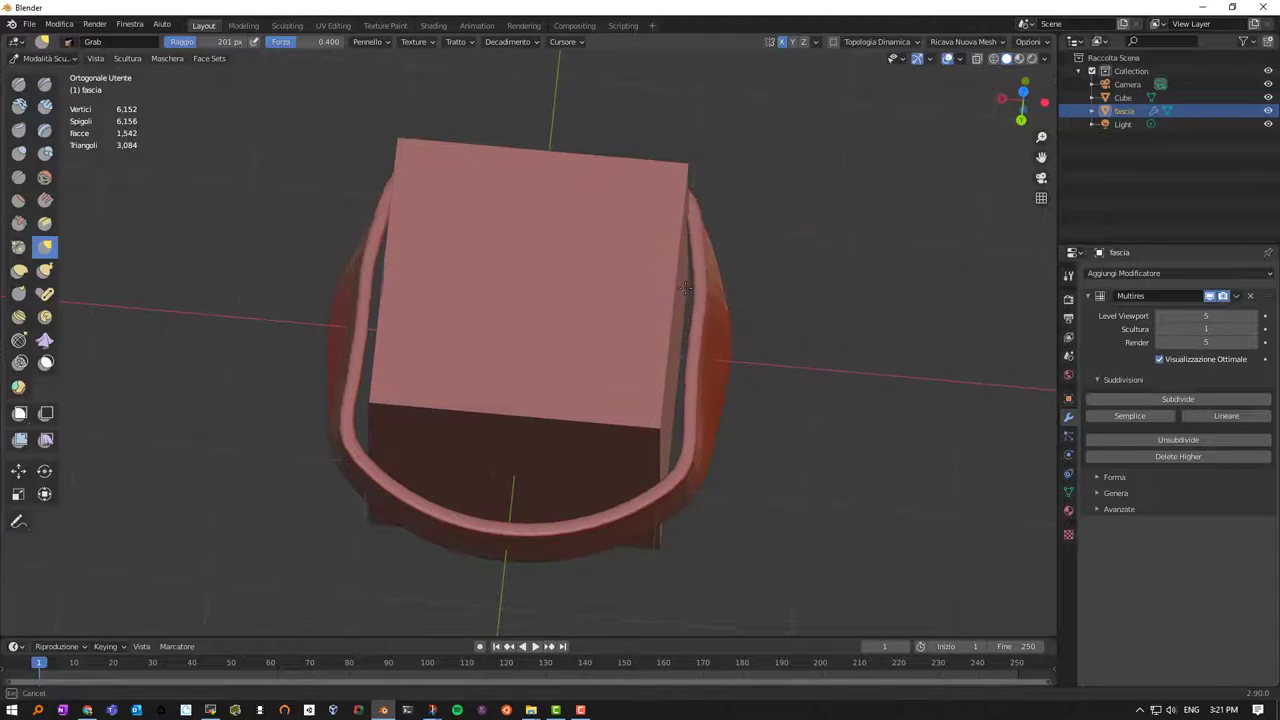
mouse_move(596, 353)
middle_down()
mouse_move(735, 345)
mouse_move(737, 309)
middle_up()
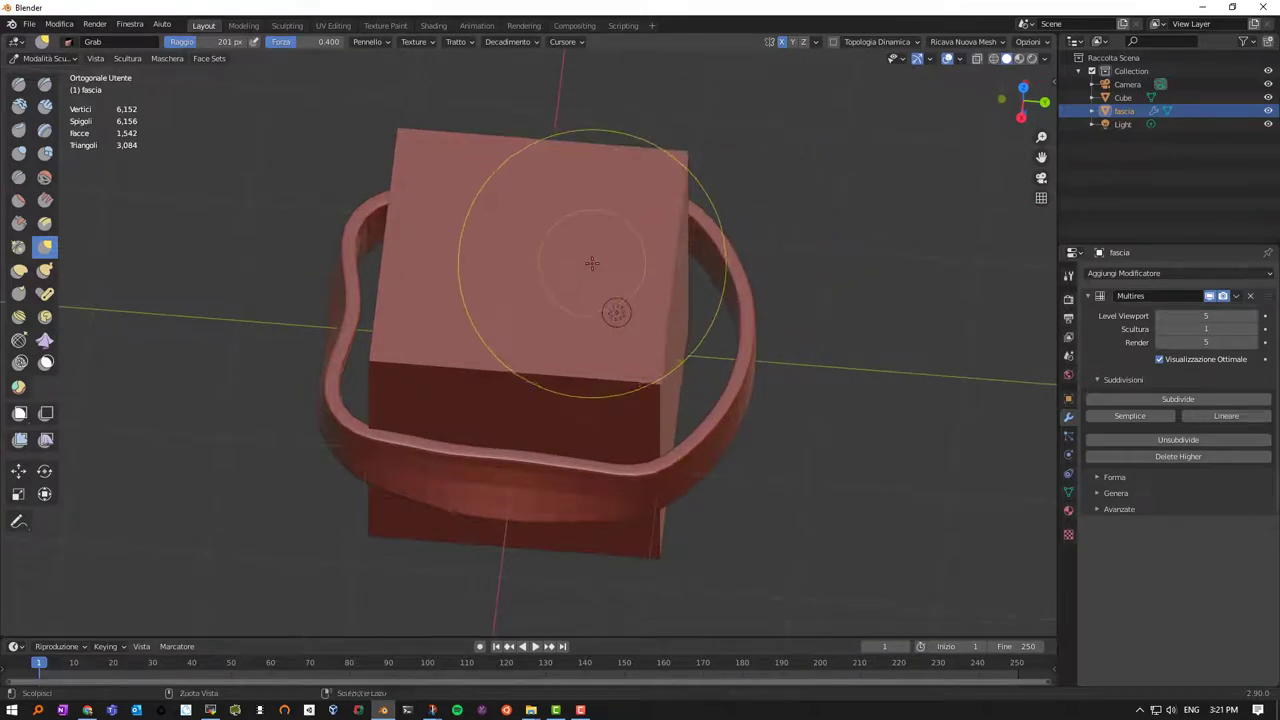
key(ctrl+z)
key(ctrl+z)
key(ctrl+z)
key(ctrl+z)
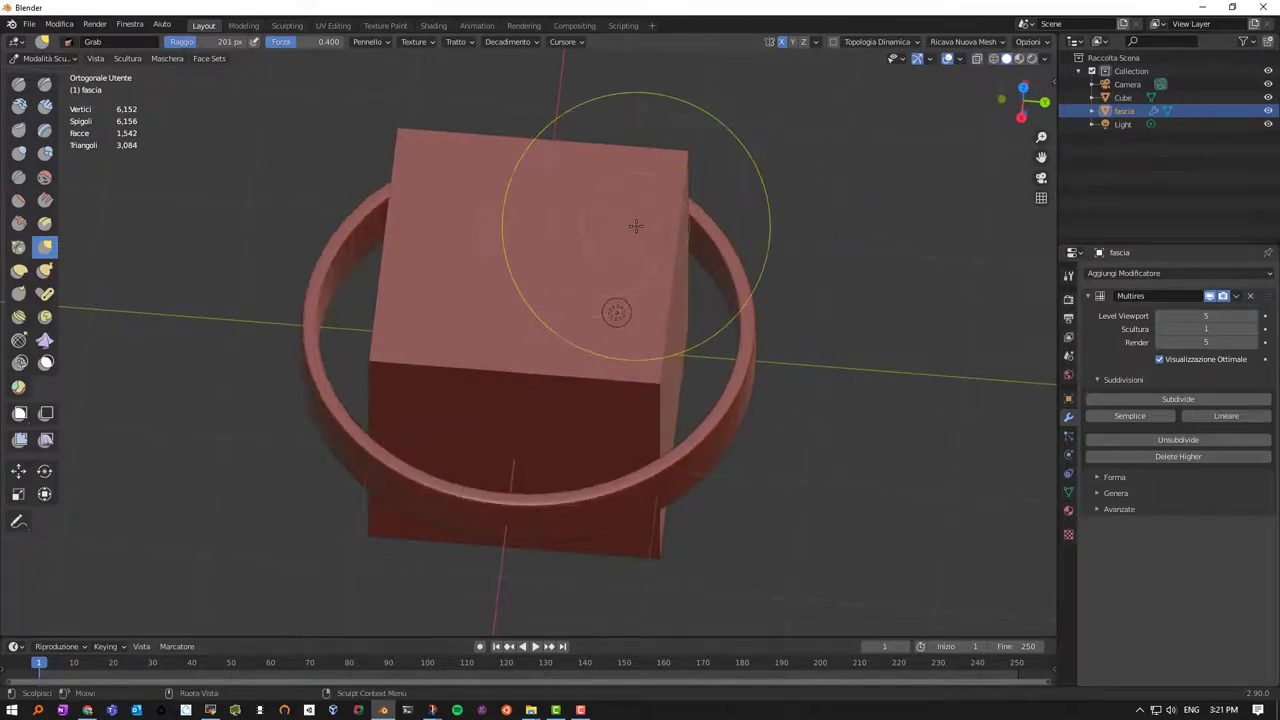
At 301 px radius, grab the ring's right, lower and left sections up and down
middle_drag(634, 223, 668, 222)
key(f)
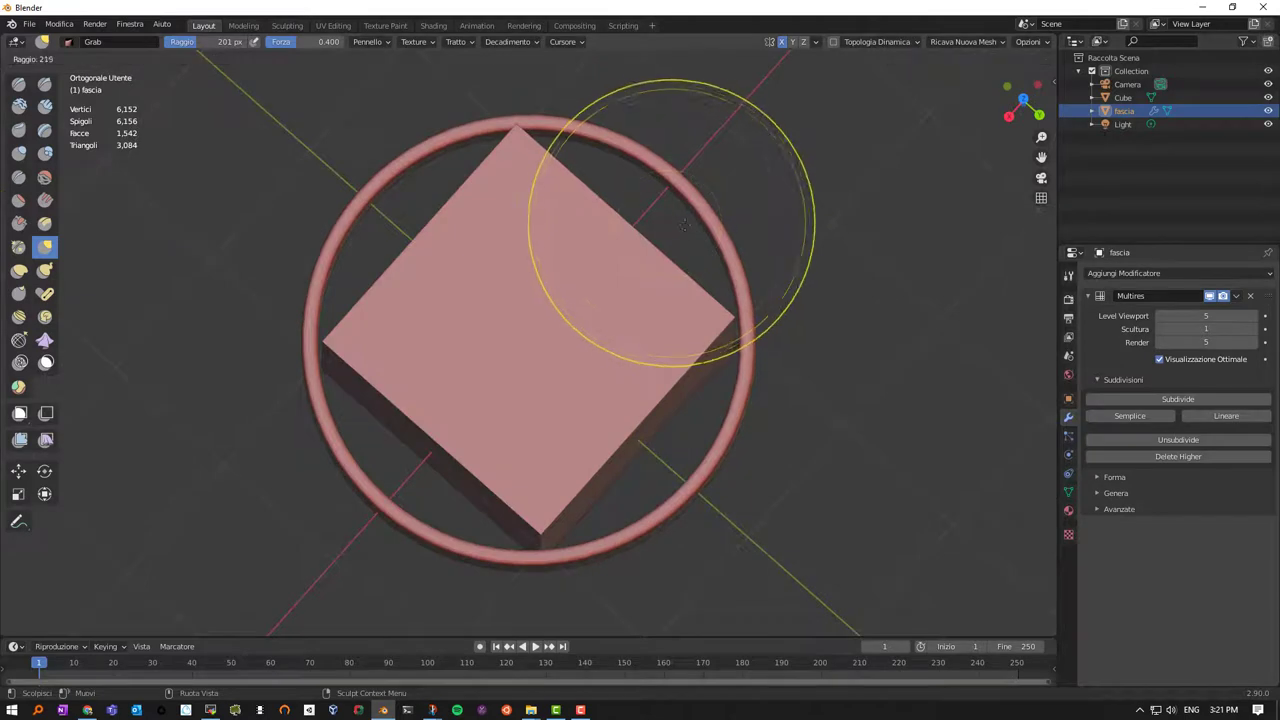
click(678, 181)
drag(678, 181, 628, 220)
middle_drag(620, 320, 620, 258)
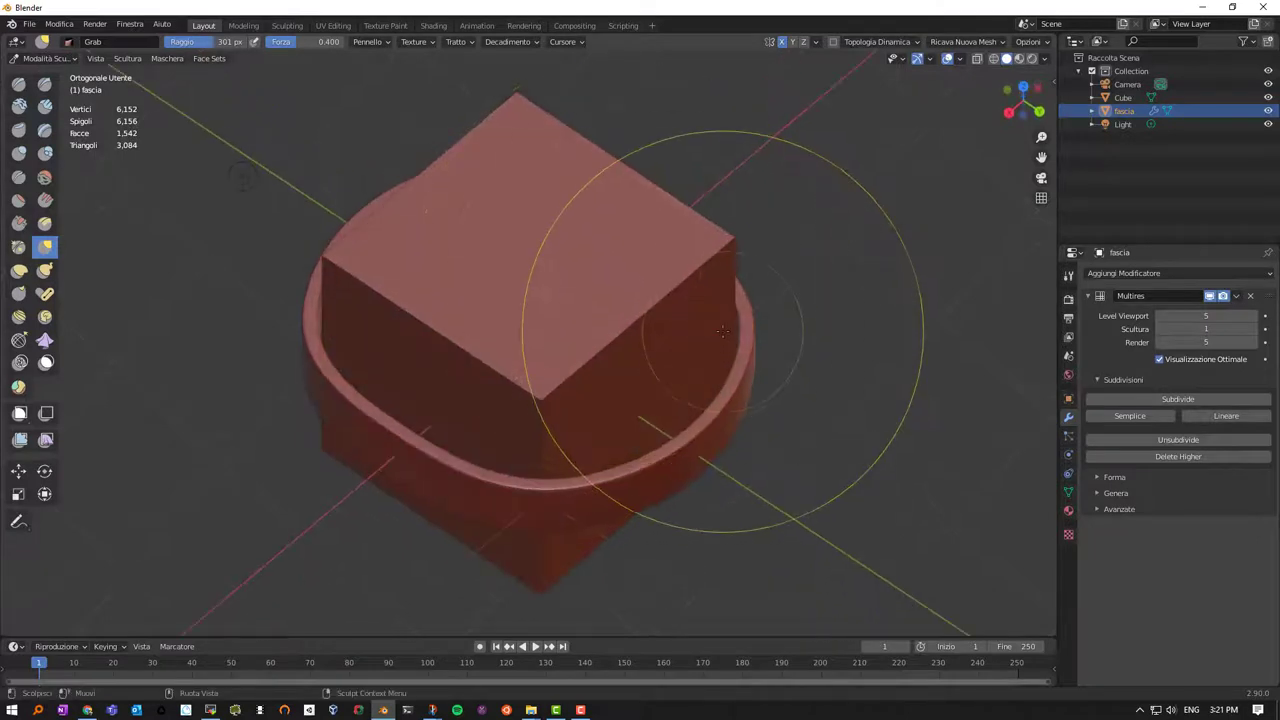
drag(706, 363, 728, 348)
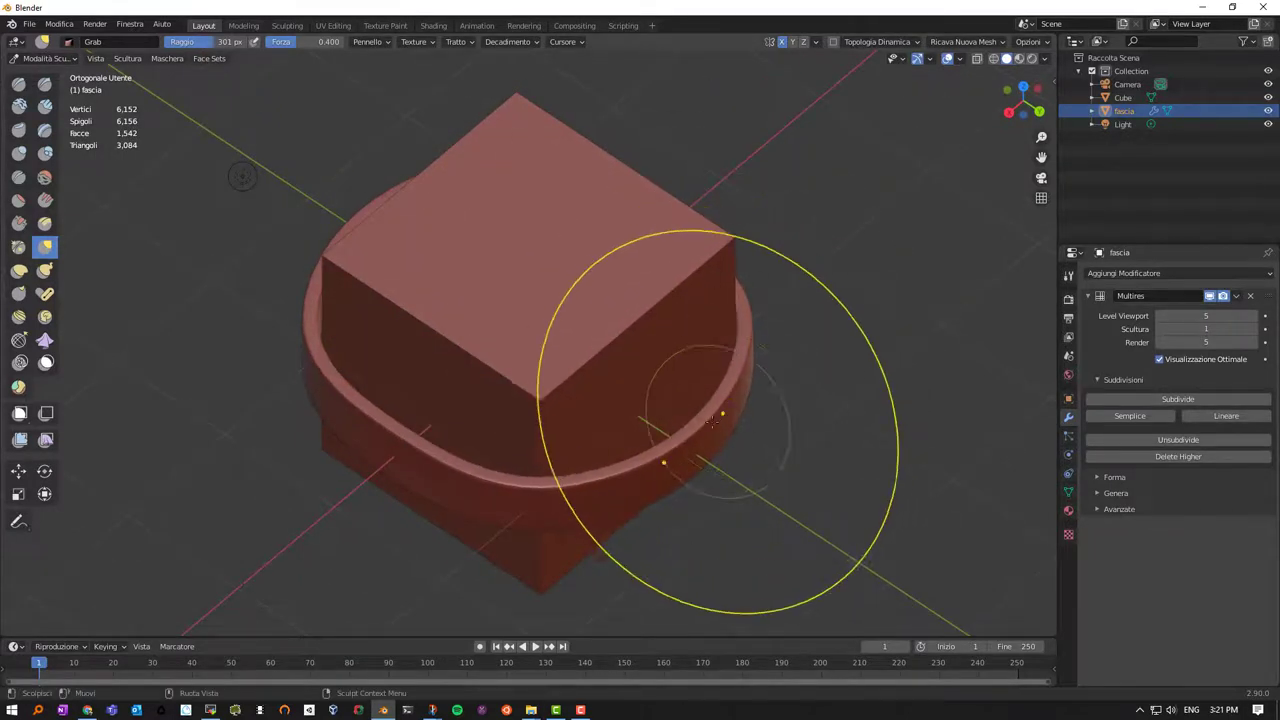
drag(666, 457, 659, 378)
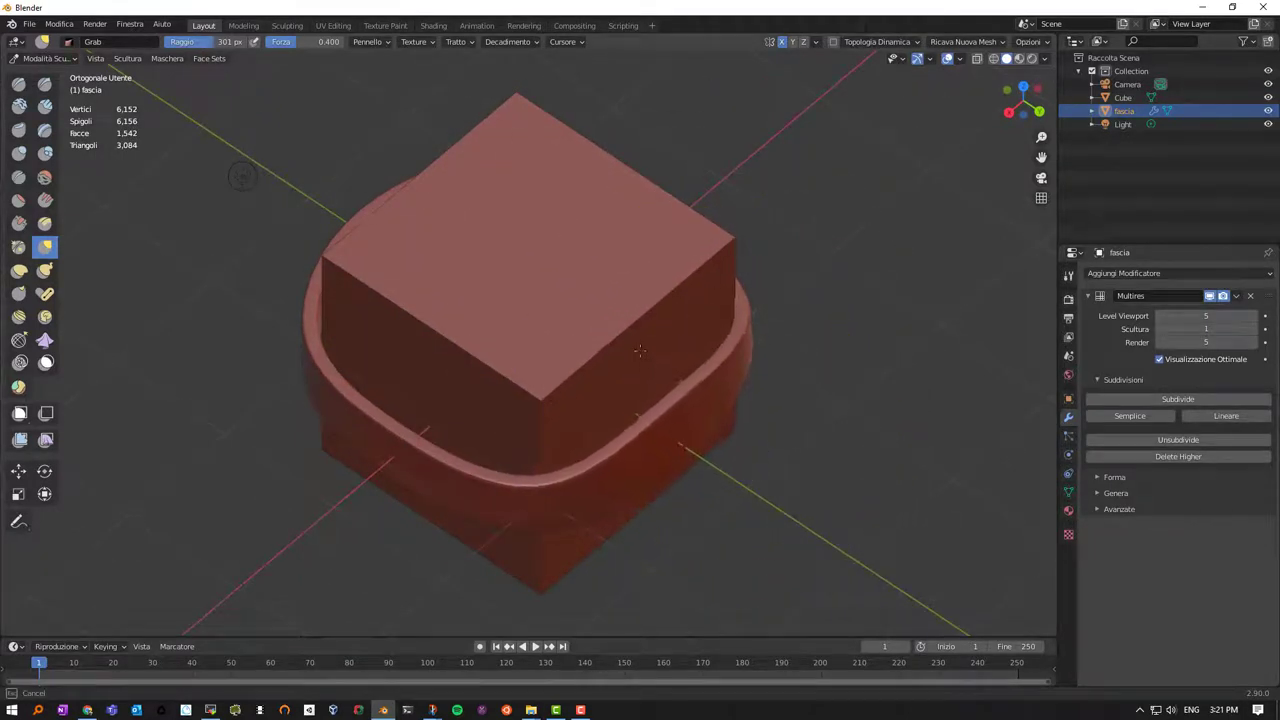
mouse_move(370, 425)
mouse_down()
mouse_move(434, 372)
mouse_move(400, 310)
mouse_up()
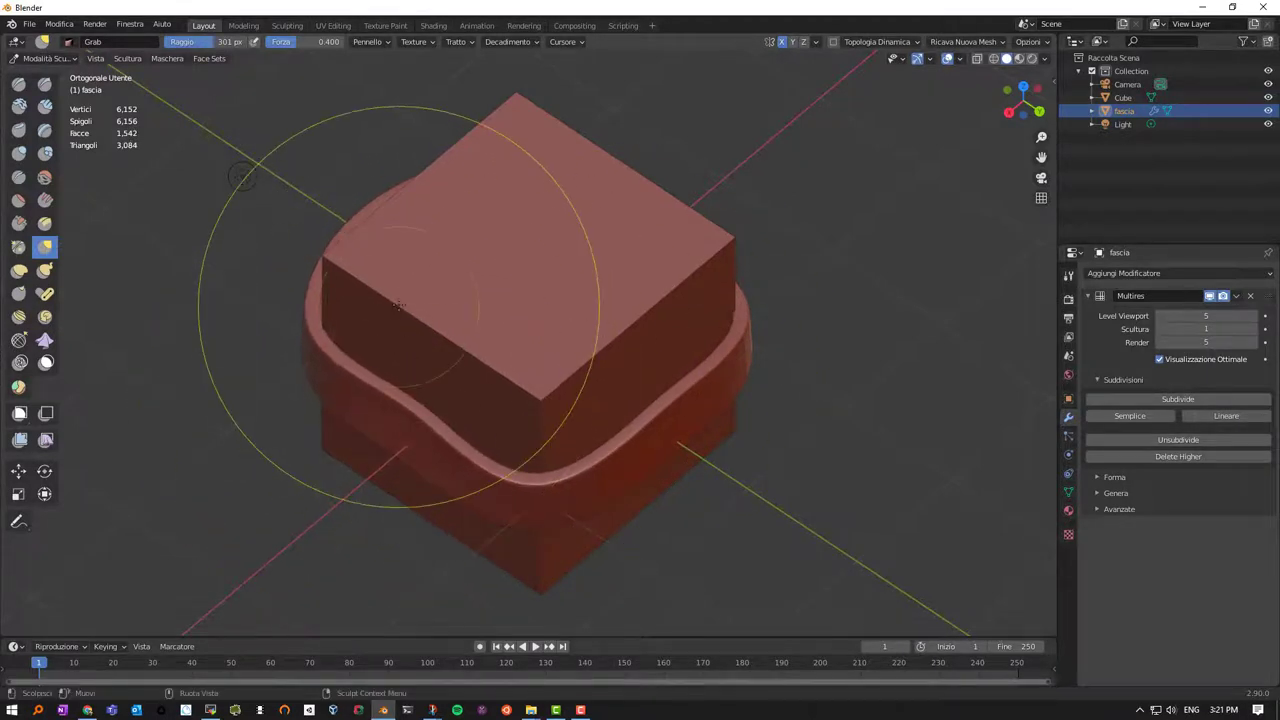
middle_drag(400, 310, 356, 421)
drag(356, 421, 448, 358)
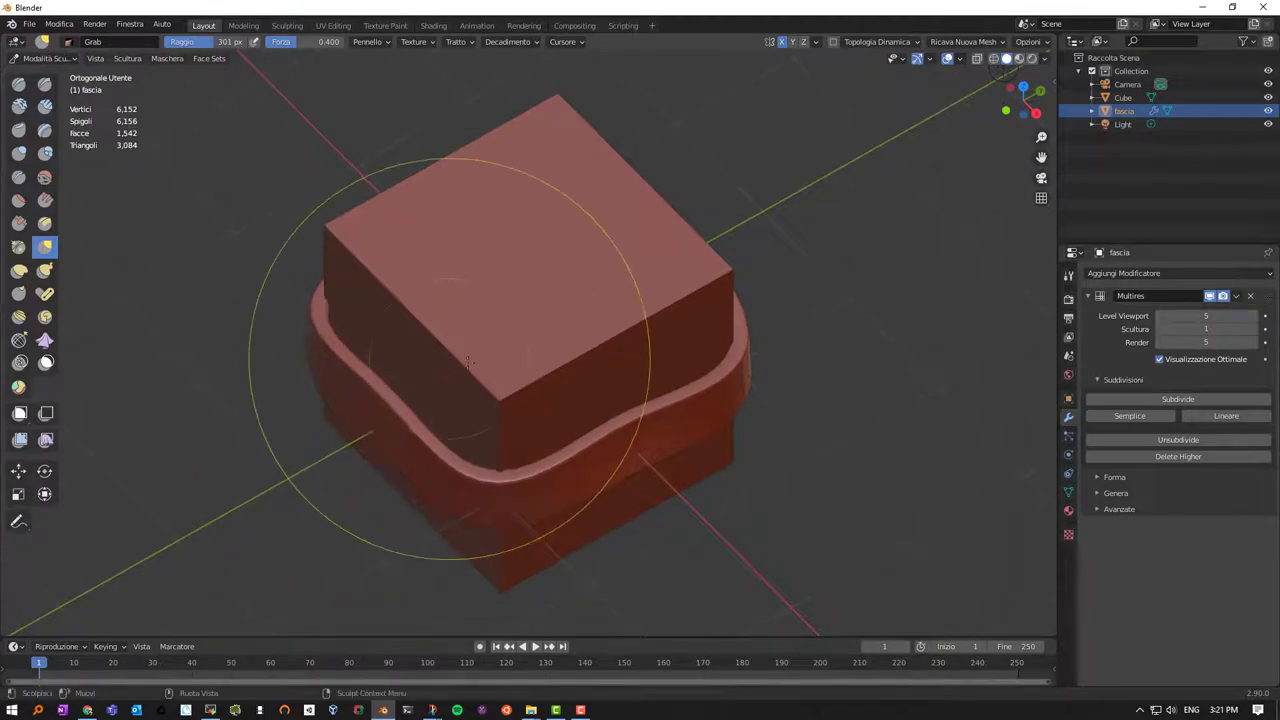
mouse_move(448, 358)
middle_down()
mouse_move(380, 337)
mouse_move(460, 340)
middle_up()
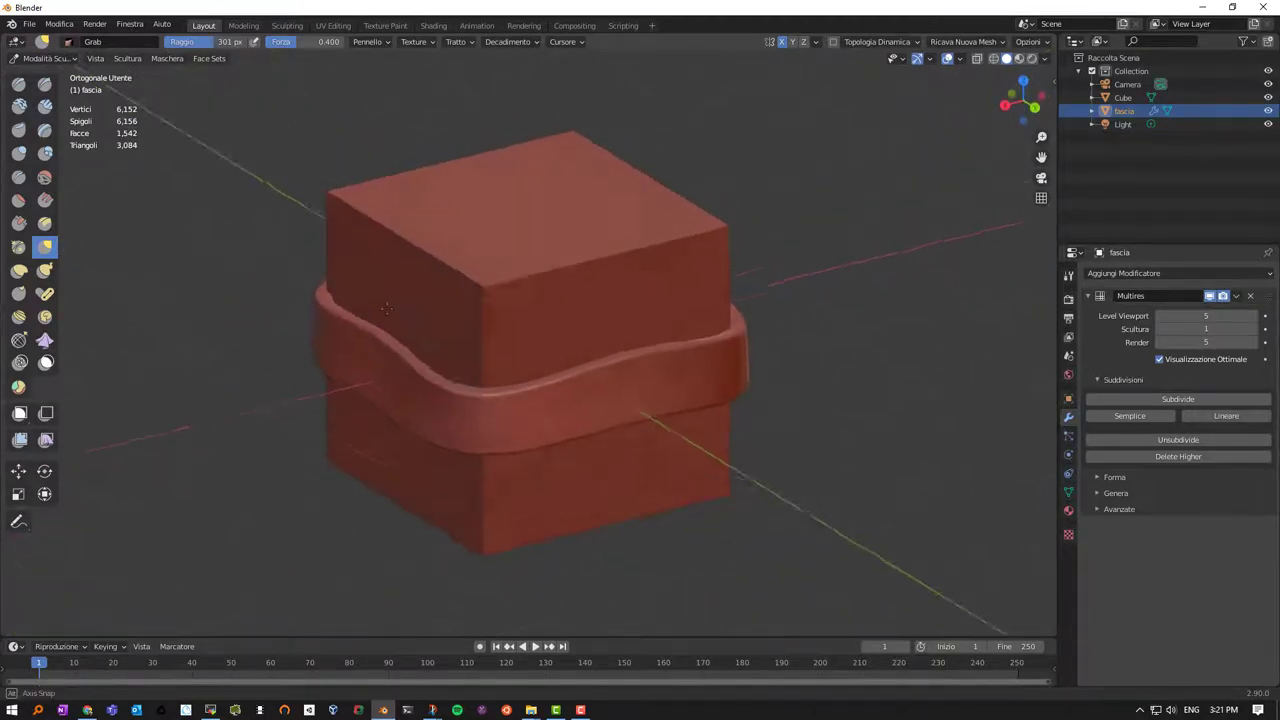
mouse_move(628, 348)
mouse_down()
mouse_move(629, 390)
mouse_move(686, 394)
mouse_up()
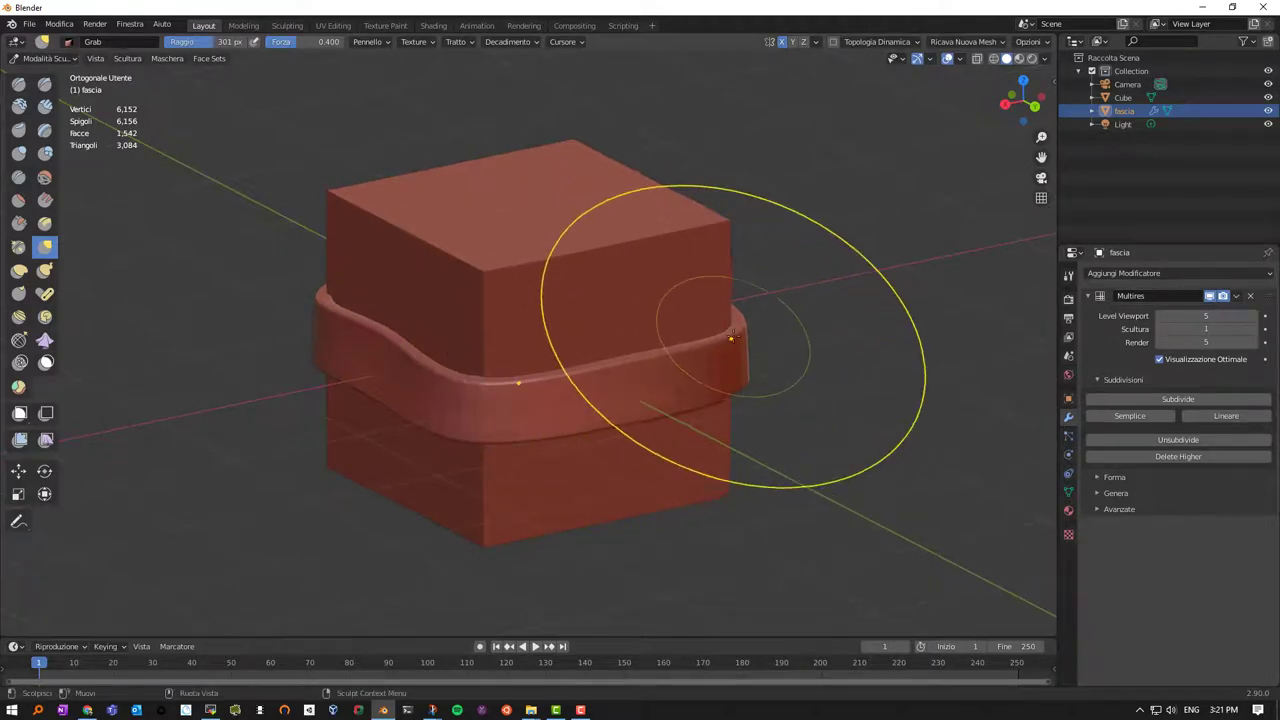
Pull the ring's right corner, top edge, left side and front into rising and dipping waves
drag(738, 350, 738, 348)
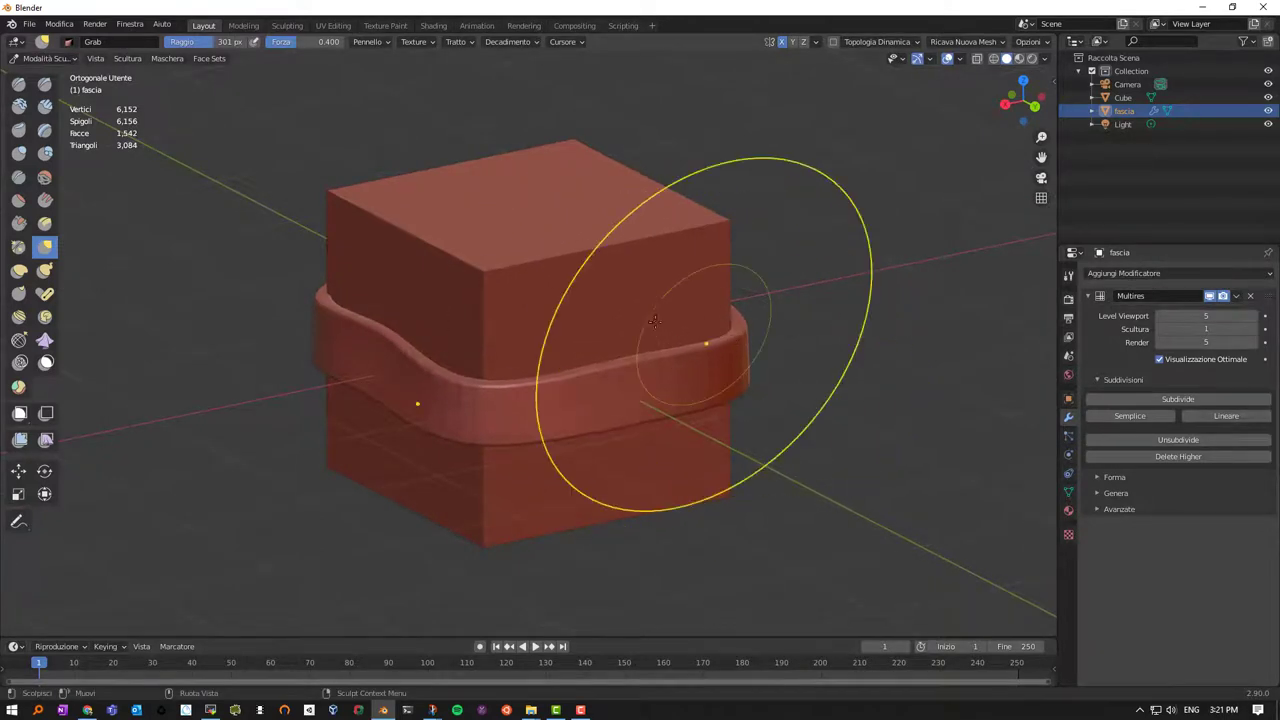
mouse_move(680, 371)
middle_down()
mouse_move(545, 341)
mouse_move(582, 350)
middle_up()
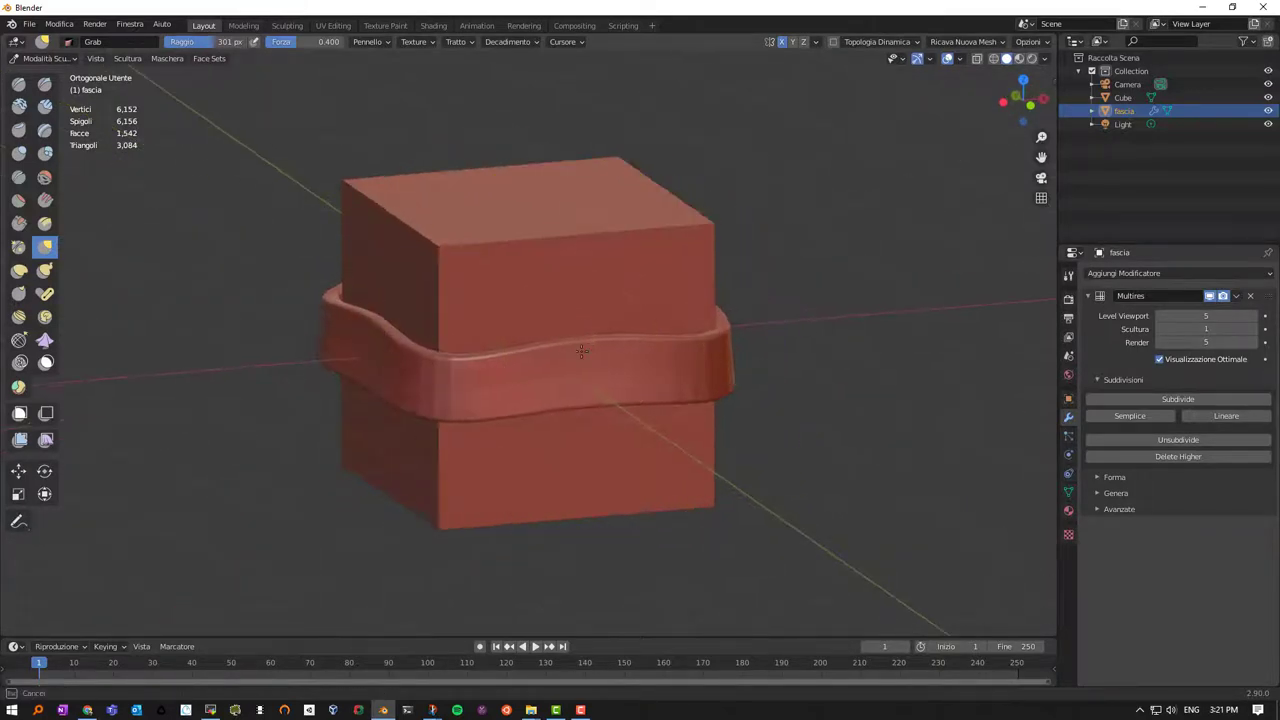
drag(581, 354, 586, 379)
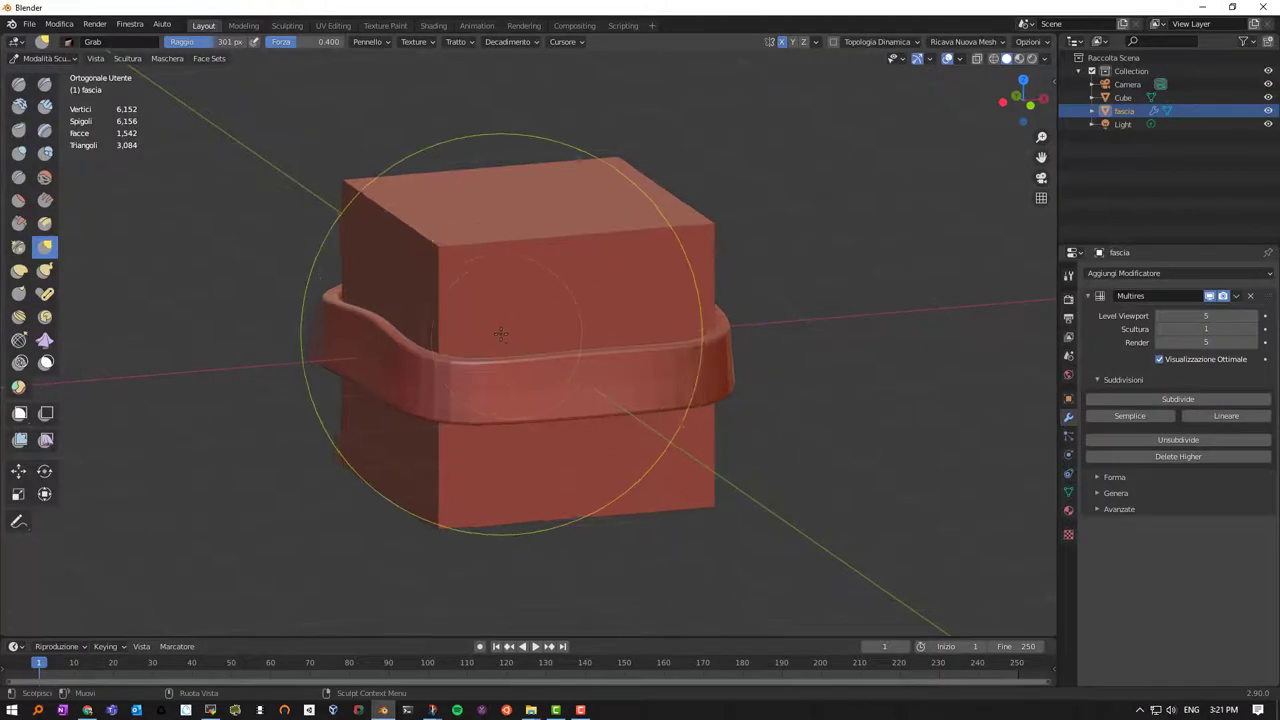
middle_drag(588, 380, 655, 405)
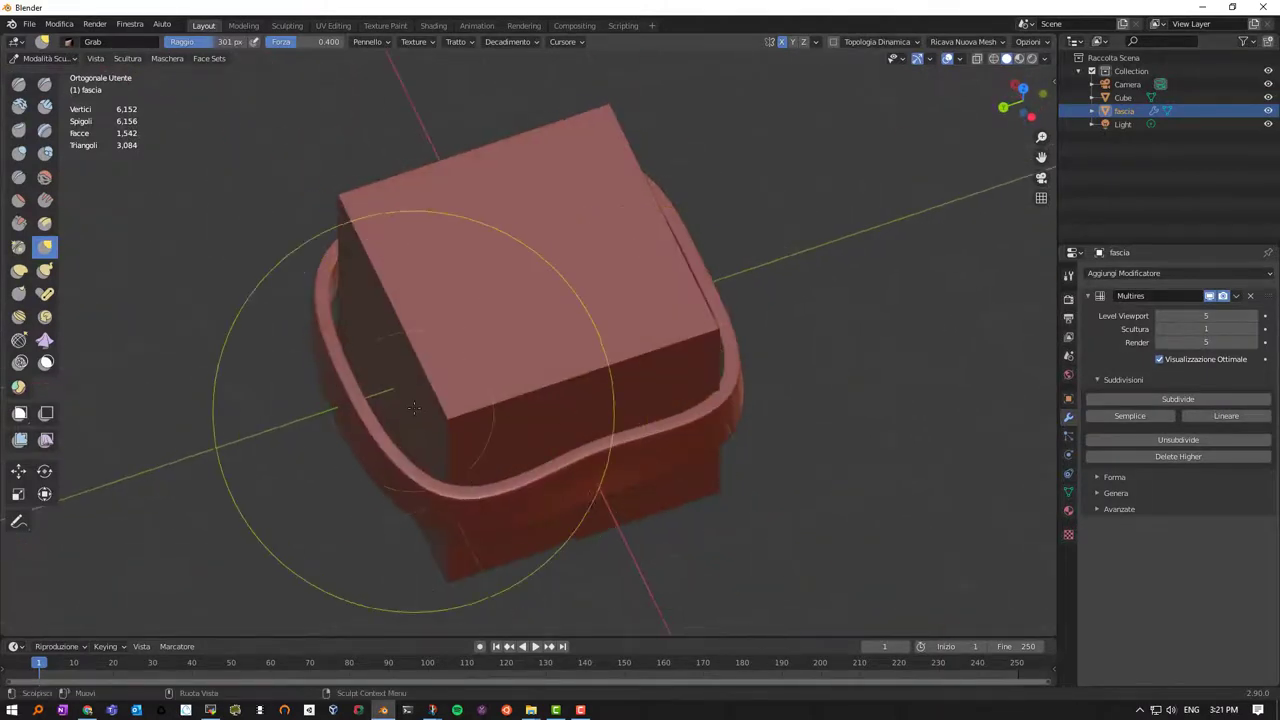
mouse_move(314, 423)
mouse_down()
mouse_move(406, 375)
mouse_move(446, 494)
mouse_up()
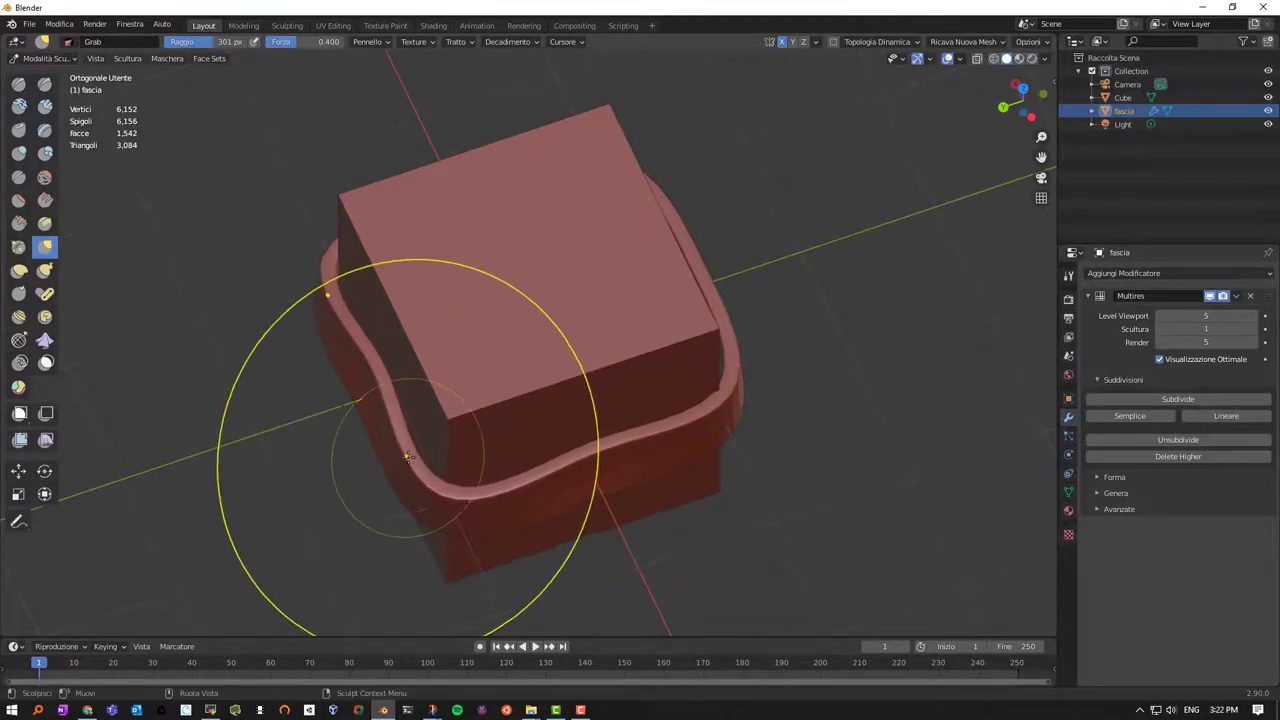
middle_drag(428, 365, 449, 388)
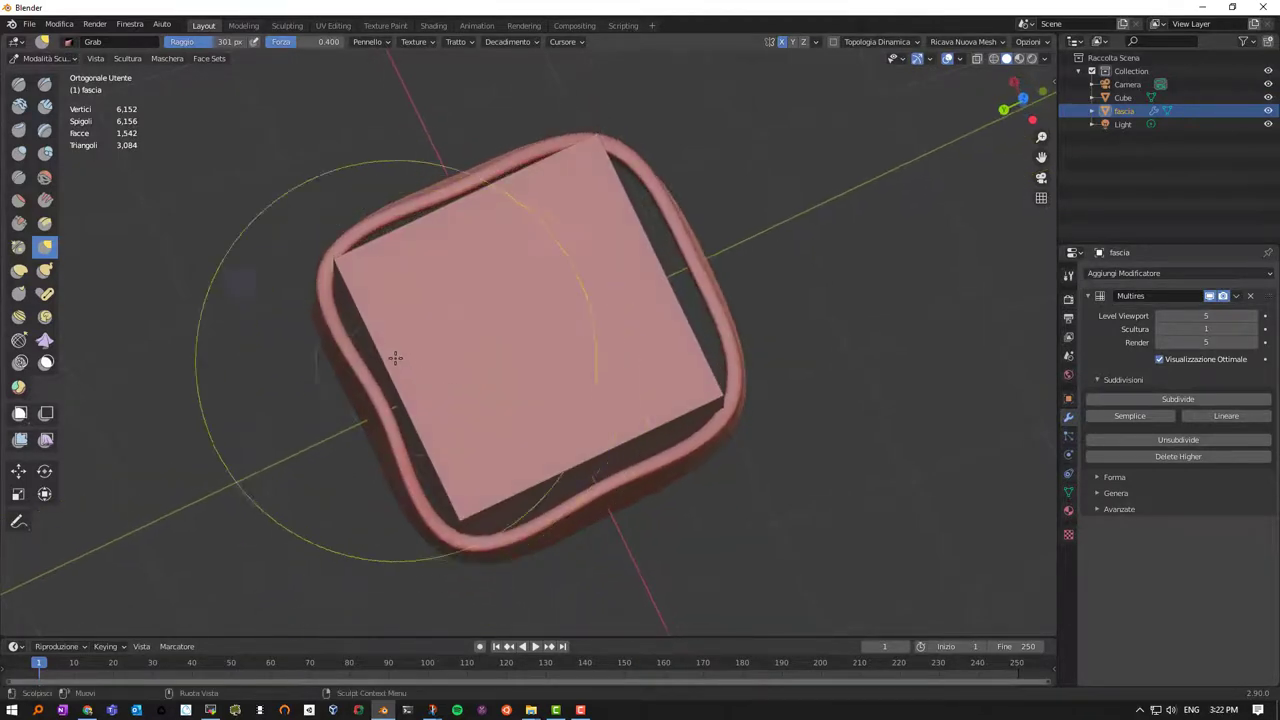
middle_drag(540, 297, 540, 165)
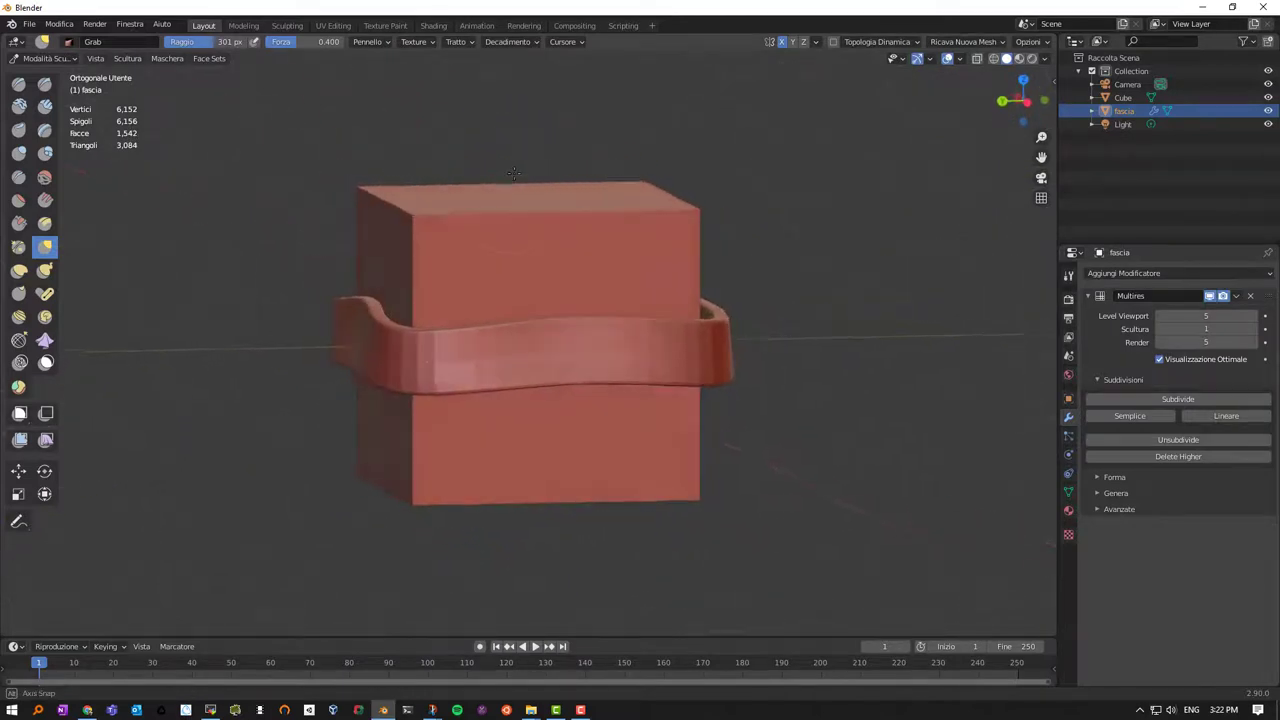
middle_drag(579, 344, 735, 70)
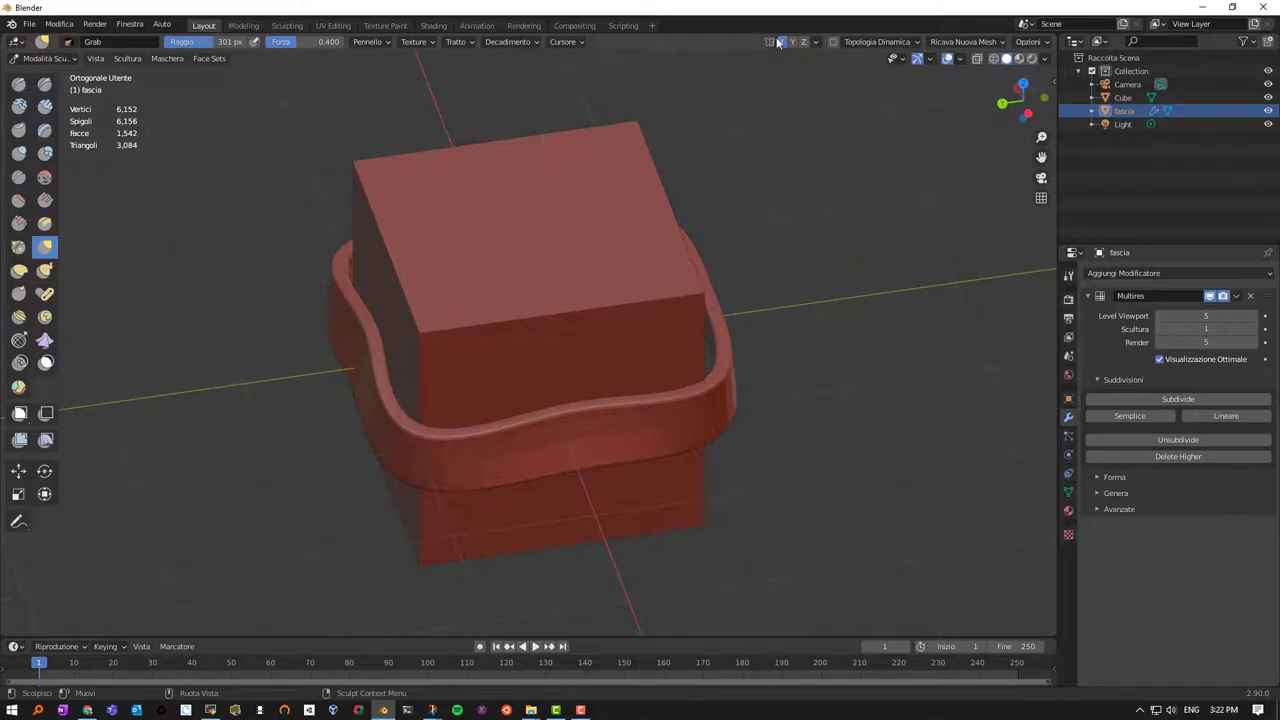
drag(643, 393, 671, 455)
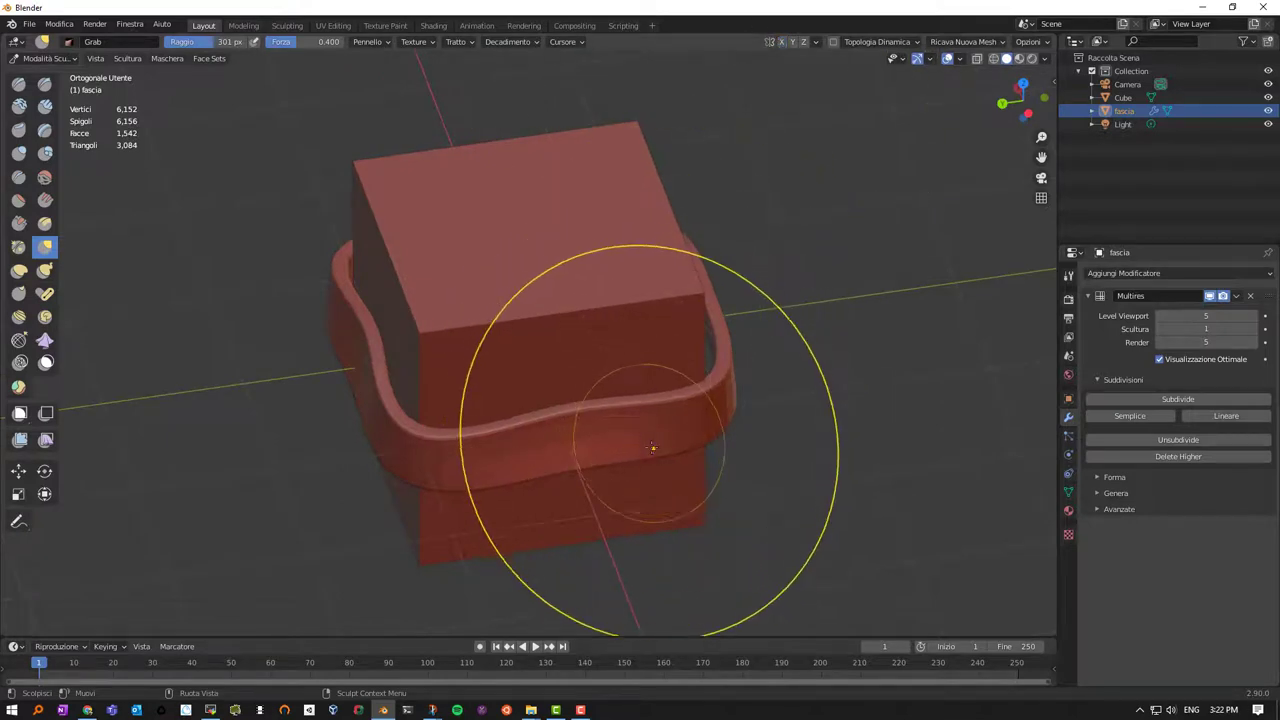
key(f)
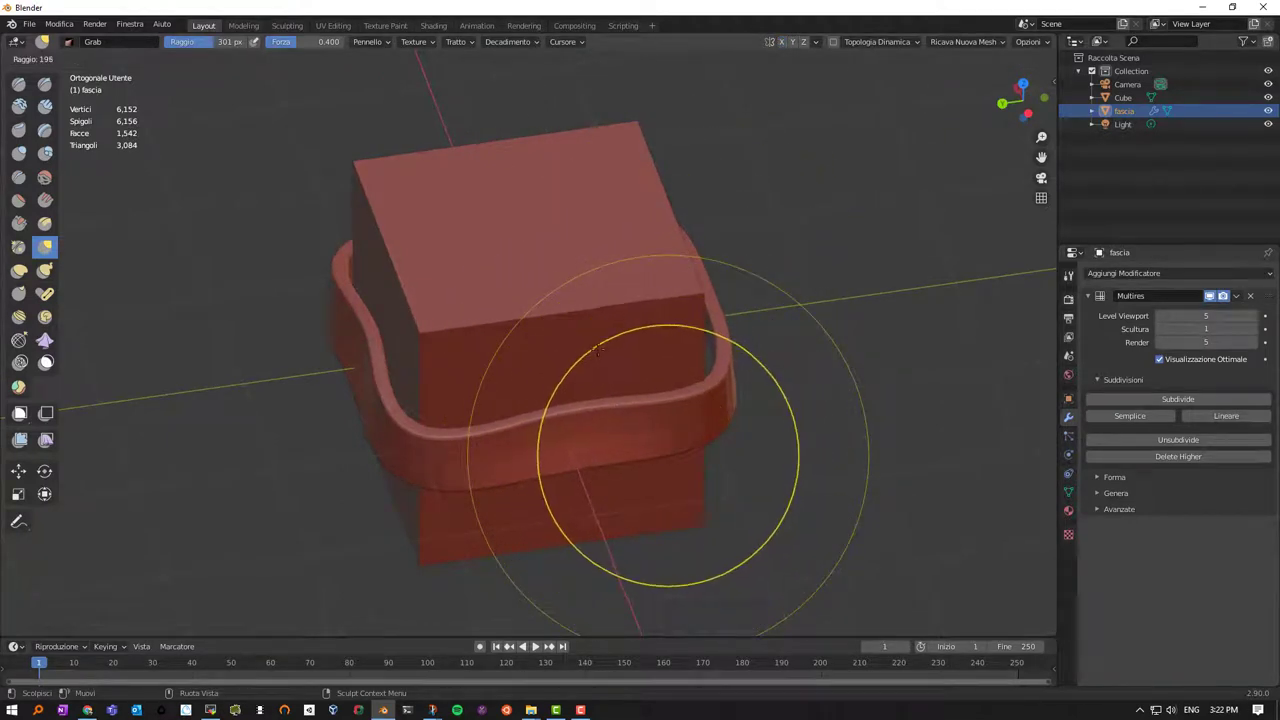
With a 167 px brush, pull the ring's left and upper-left edges in and out
click(583, 374)
middle_drag(529, 371, 378, 453)
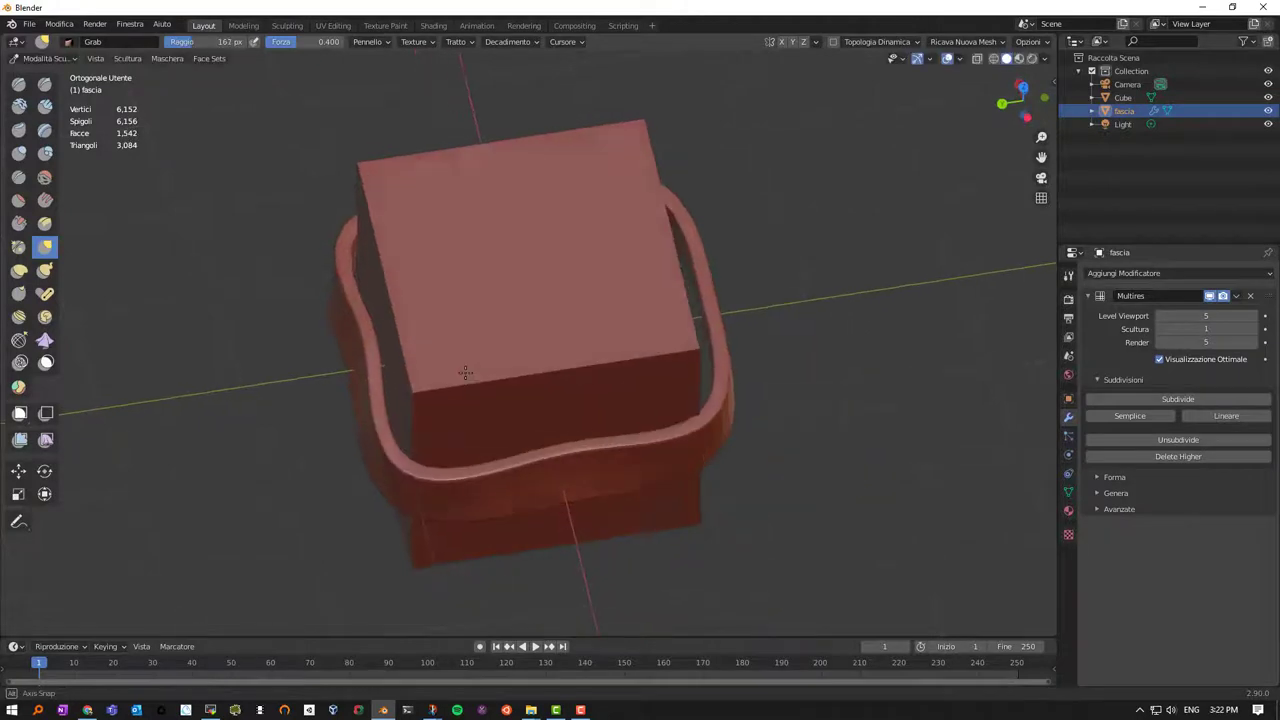
drag(380, 431, 377, 420)
drag(363, 369, 376, 345)
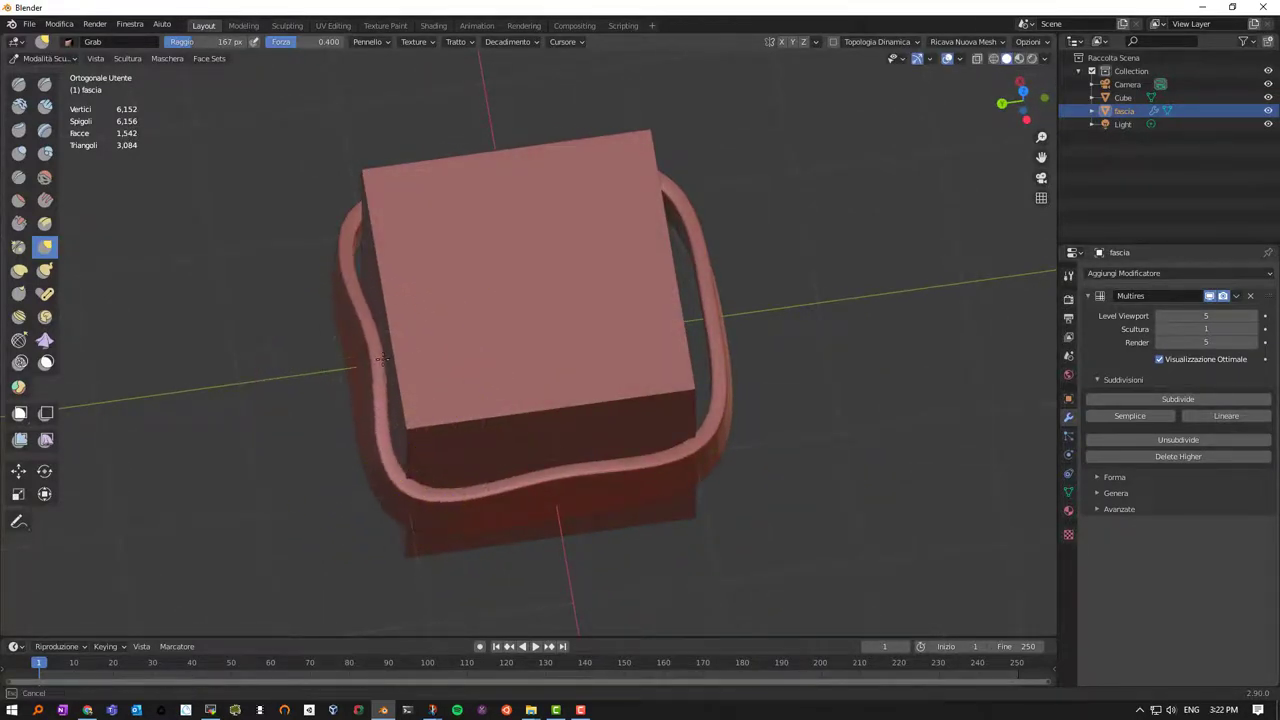
drag(343, 270, 342, 258)
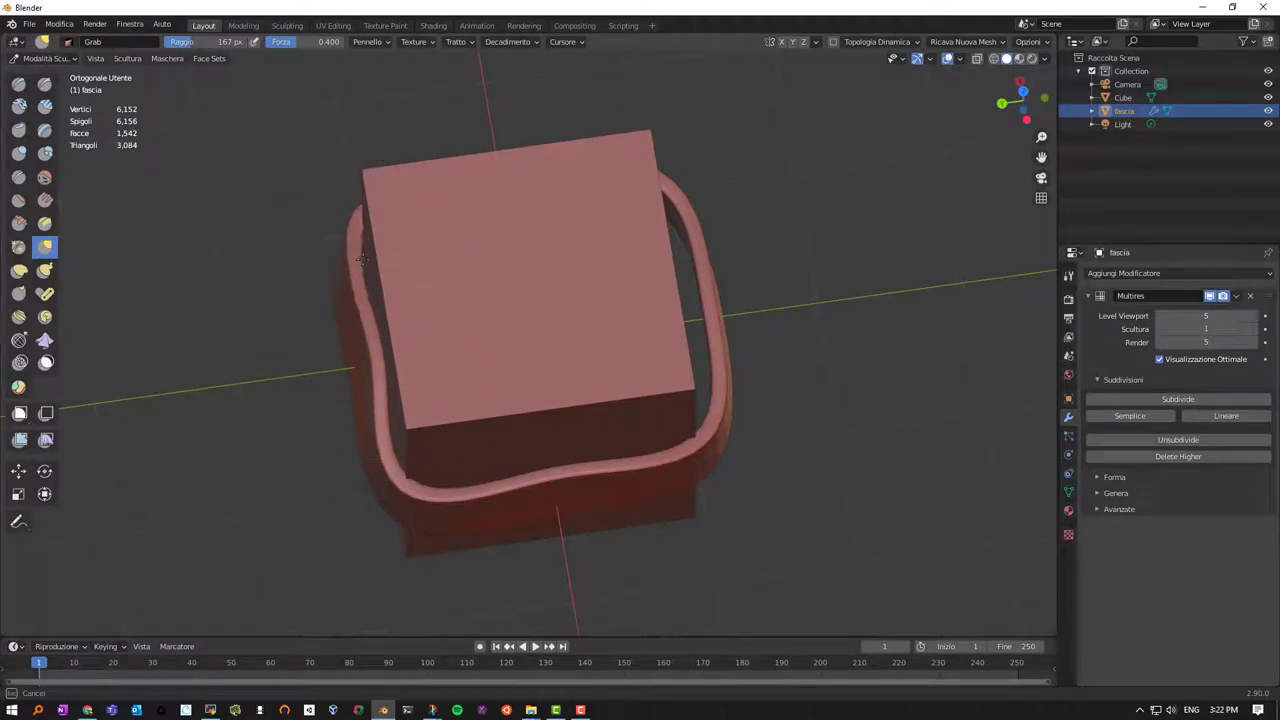
drag(364, 216, 366, 206)
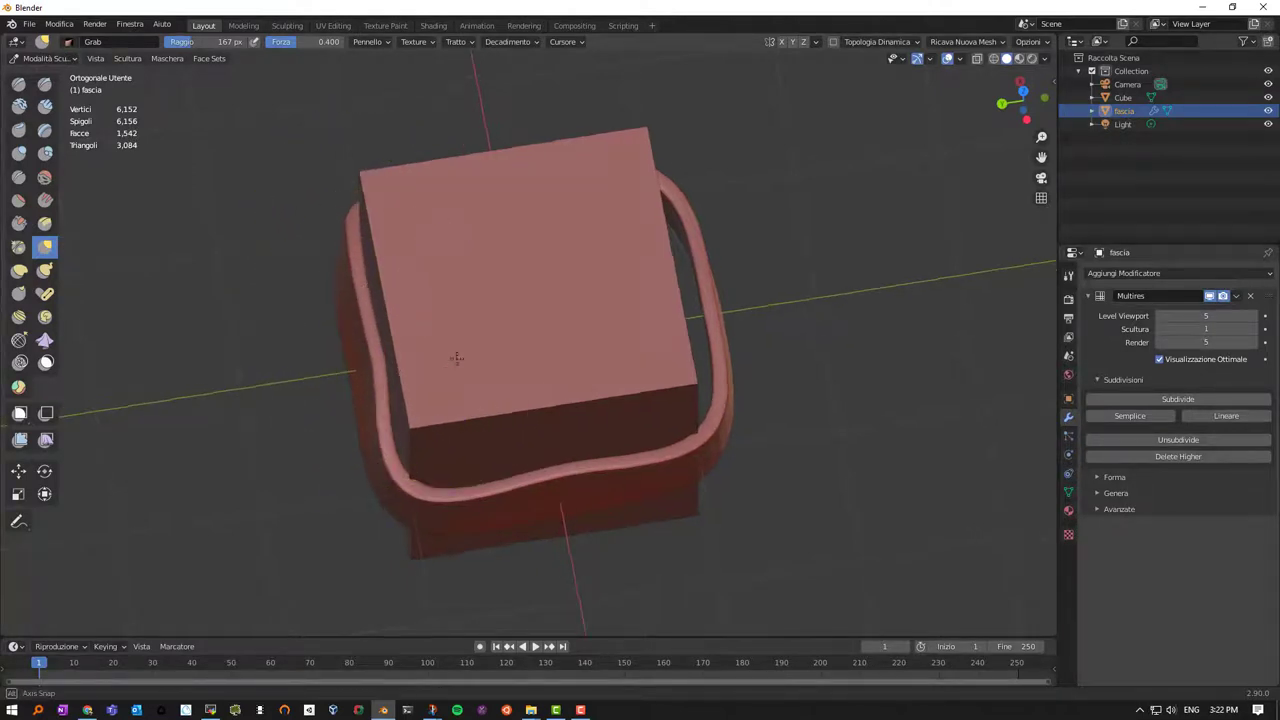
mouse_move(451, 357)
middle_down()
mouse_move(485, 183)
mouse_move(457, 171)
middle_up()
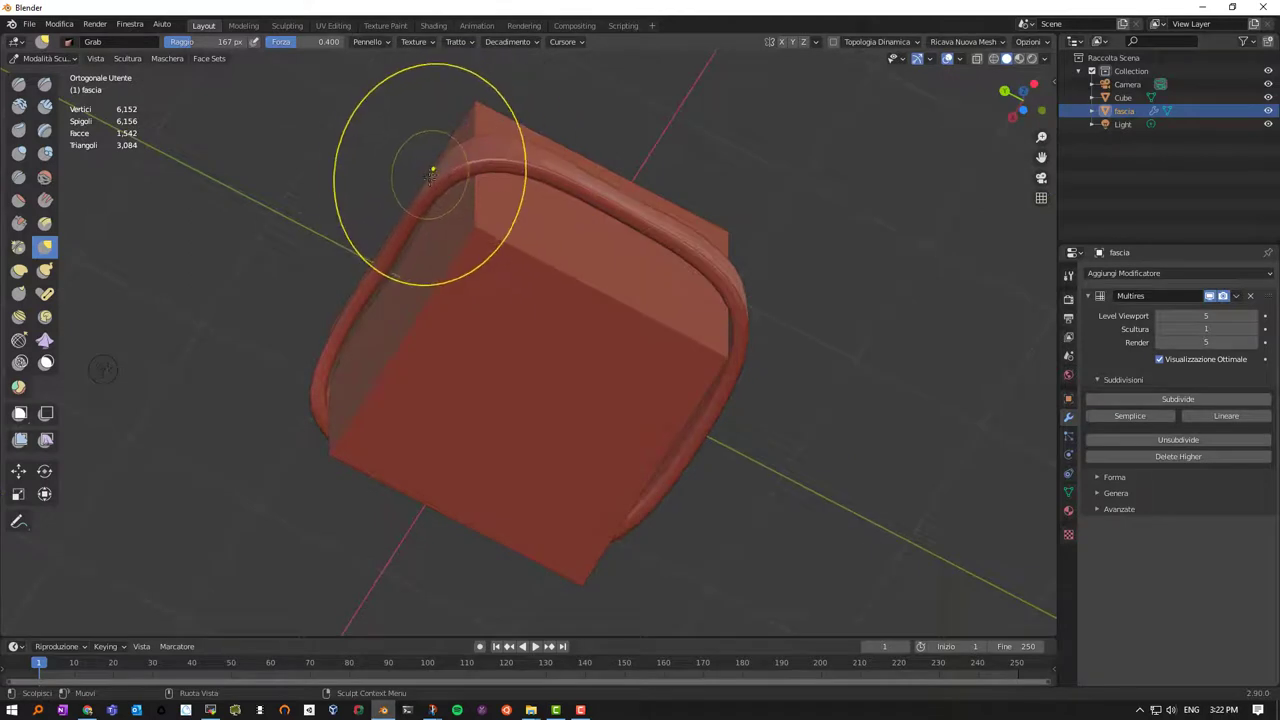
drag(432, 172, 413, 258)
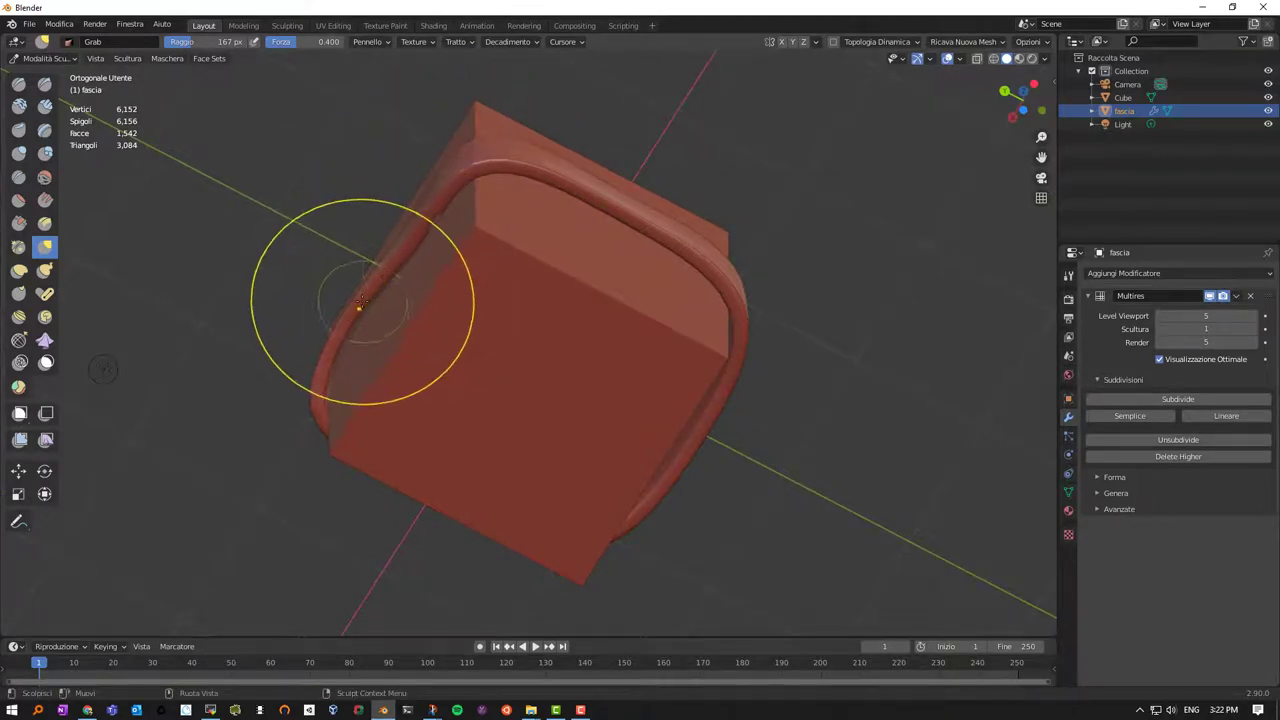
mouse_move(360, 300)
mouse_down()
mouse_move(372, 308)
mouse_move(366, 394)
mouse_move(352, 338)
mouse_move(380, 352)
mouse_up()
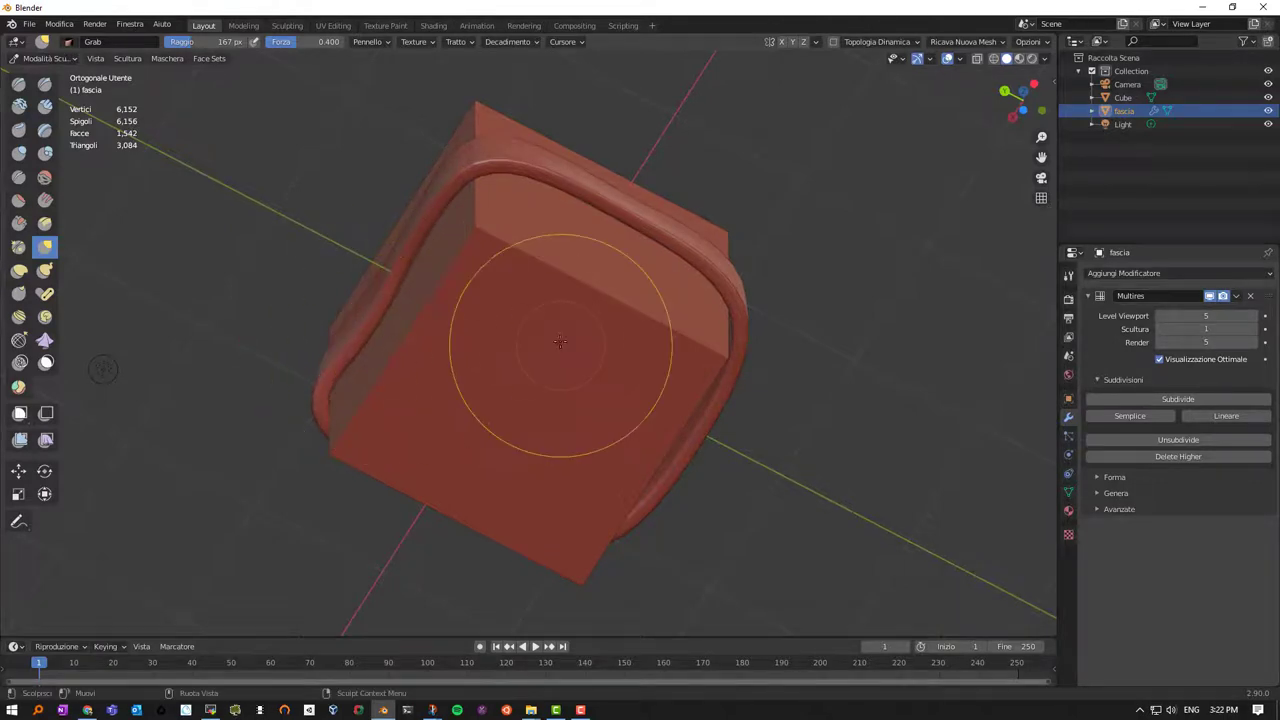
From above, wave the ring's top, upper-right, right, lower and lower-left edges
middle_drag(560, 329, 488, 290)
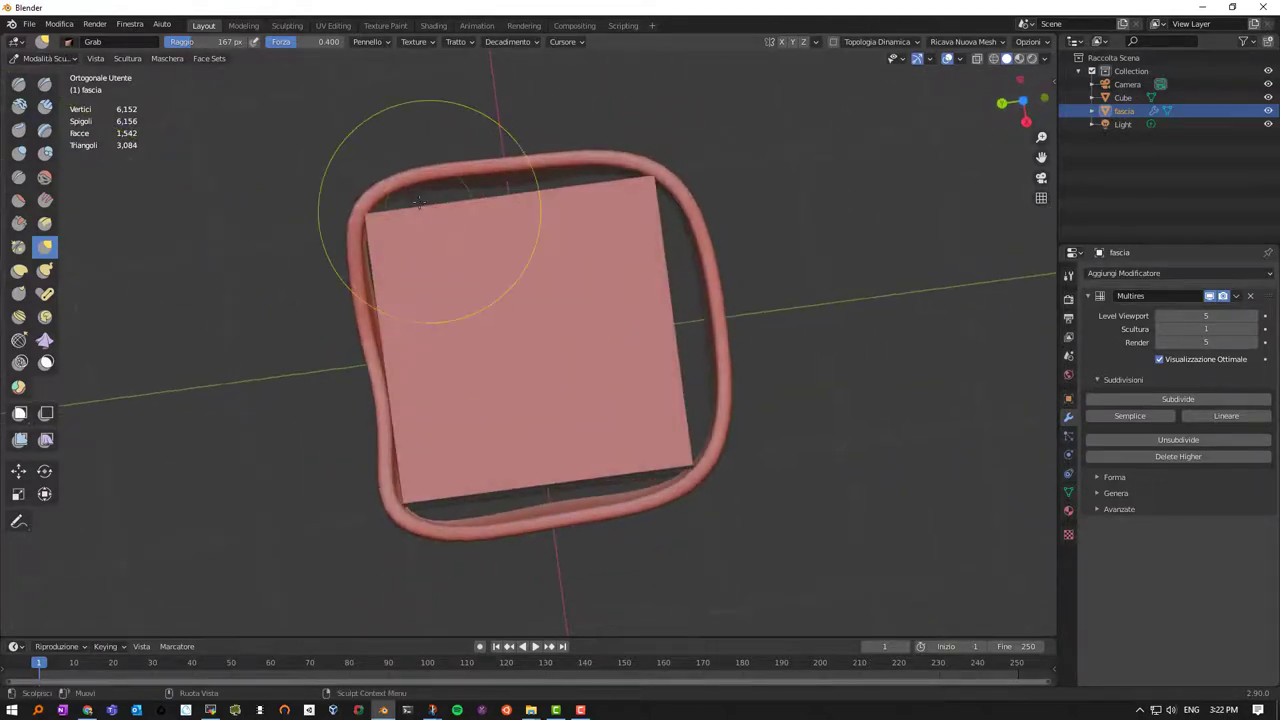
mouse_move(412, 212)
mouse_down()
mouse_move(419, 187)
mouse_move(509, 192)
mouse_up()
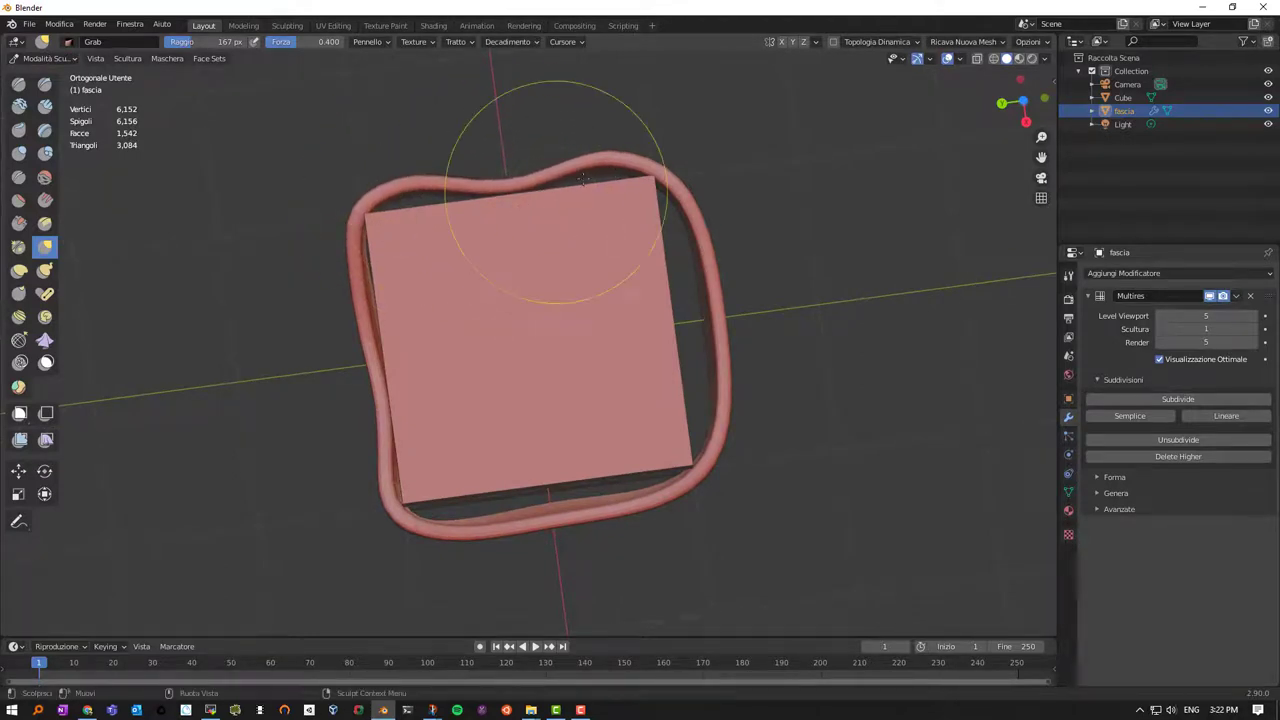
mouse_move(598, 176)
mouse_down()
mouse_move(657, 149)
mouse_move(594, 157)
mouse_move(609, 167)
mouse_move(460, 220)
mouse_move(428, 181)
mouse_move(410, 205)
mouse_up()
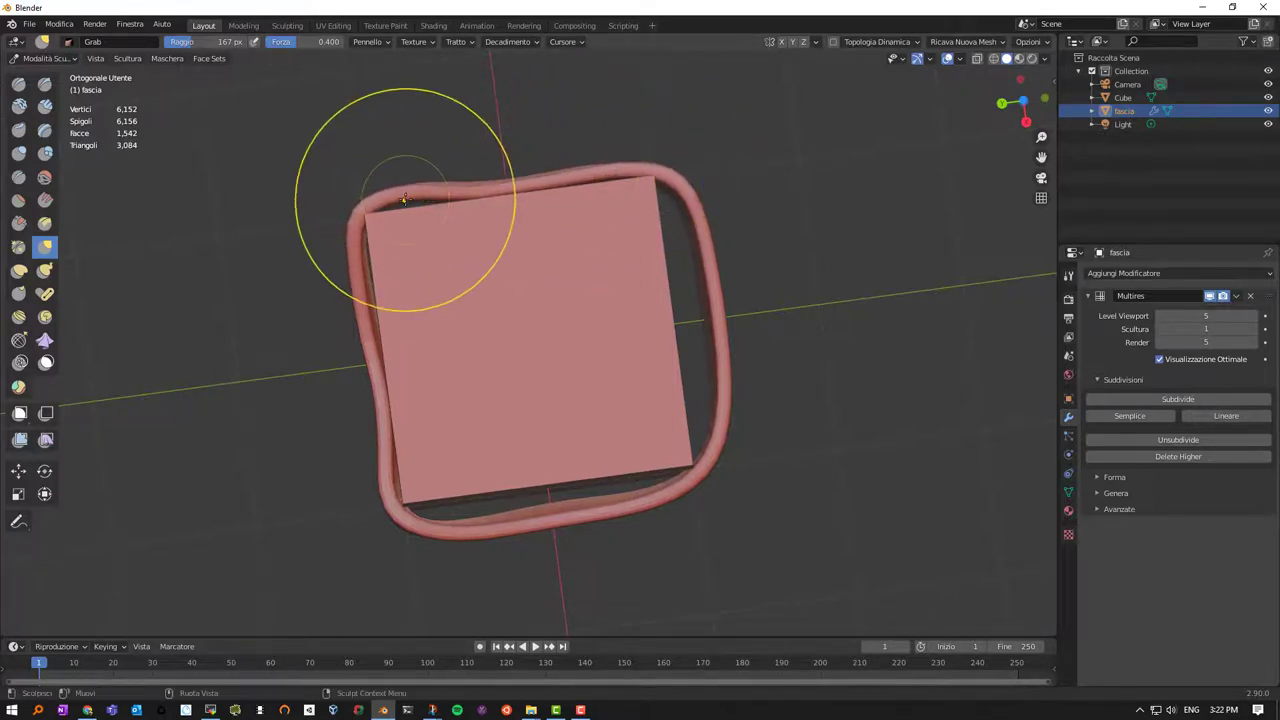
mouse_move(688, 226)
mouse_down()
mouse_move(657, 228)
mouse_move(700, 300)
mouse_move(636, 303)
mouse_up()
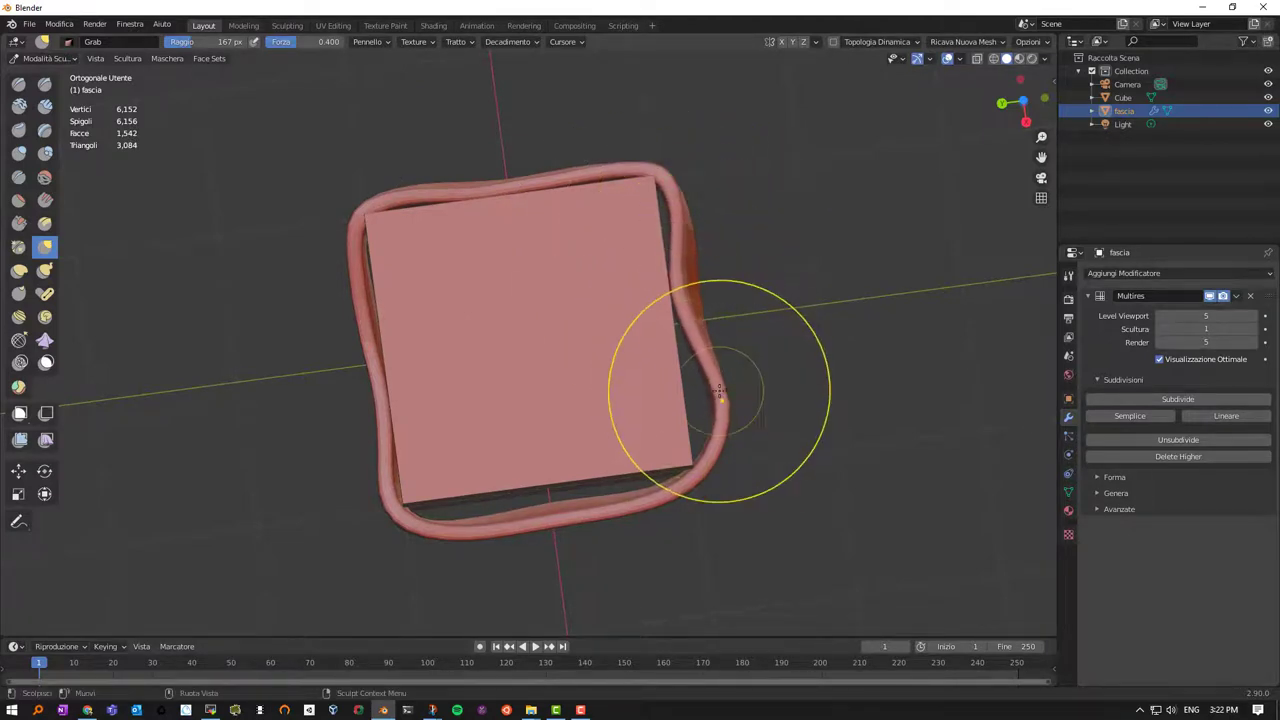
mouse_move(715, 465)
mouse_down()
mouse_move(705, 445)
mouse_move(657, 486)
mouse_move(692, 440)
mouse_up()
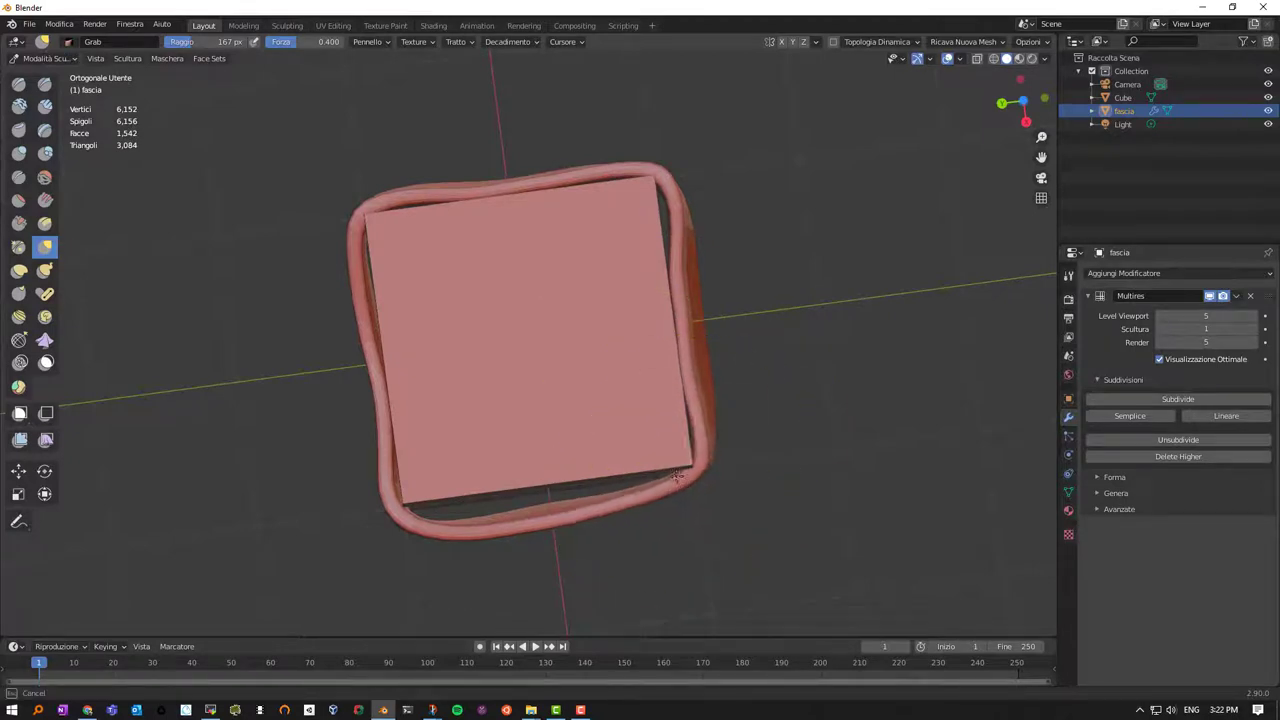
mouse_move(667, 493)
mouse_down()
mouse_move(608, 497)
mouse_move(570, 455)
mouse_move(655, 474)
mouse_move(620, 478)
mouse_up()
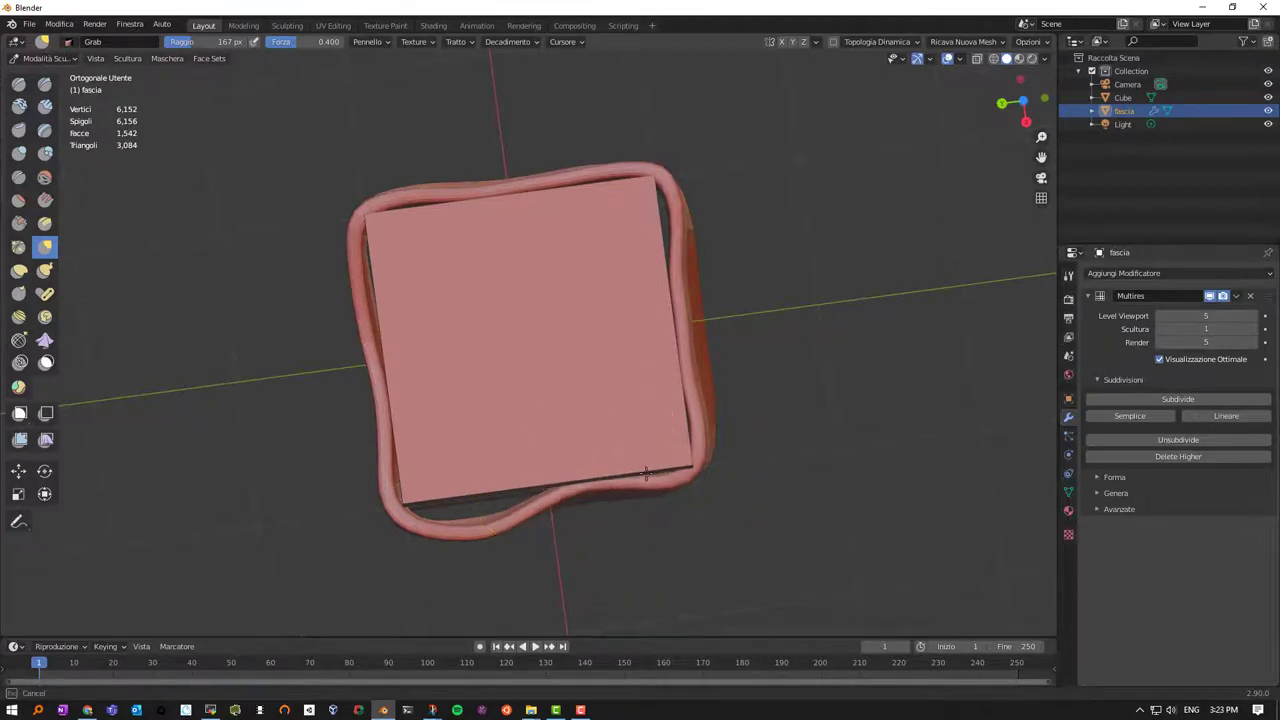
mouse_move(485, 540)
mouse_down()
mouse_move(450, 518)
mouse_move(491, 511)
mouse_up()
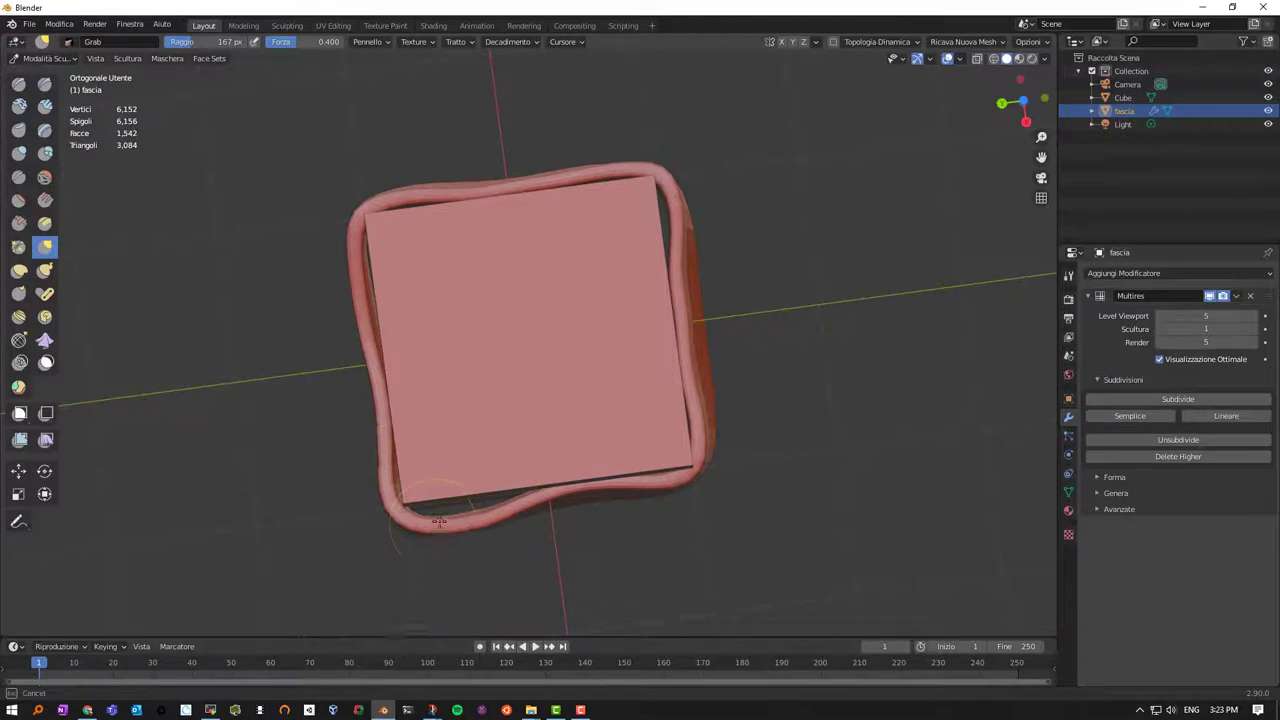
Resize the brush to 87 then 110 px and reshape the band's right and lower-left edges
key(f)
click(499, 523)
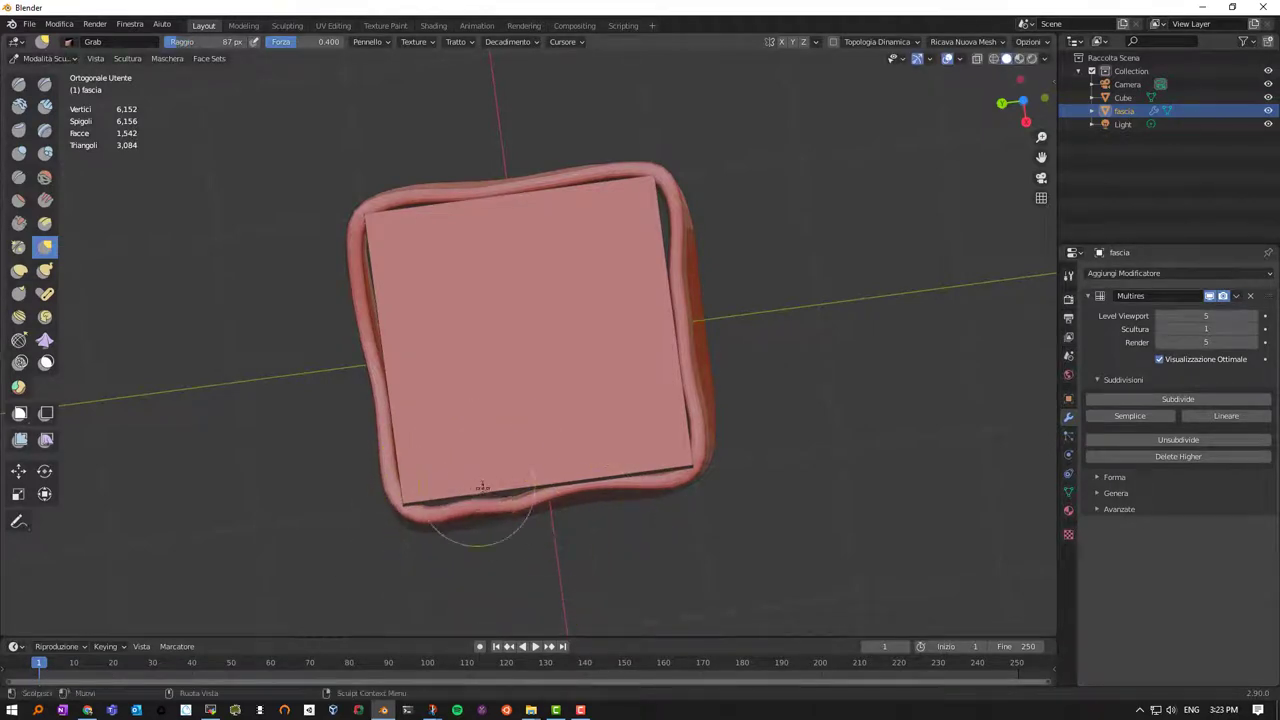
mouse_move(512, 492)
middle_down()
mouse_move(606, 414)
mouse_move(543, 374)
mouse_move(537, 257)
mouse_move(594, 140)
middle_up()
key(f)
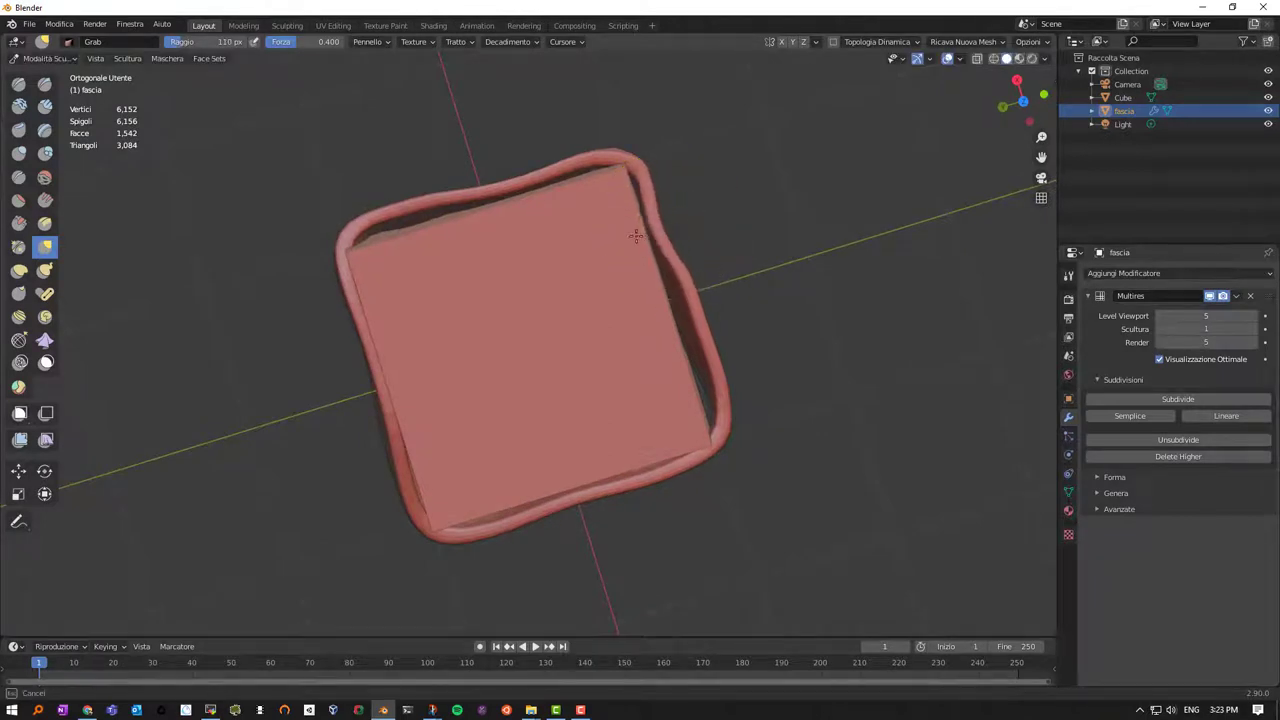
mouse_move(636, 236)
mouse_down()
mouse_move(680, 286)
mouse_move(698, 335)
mouse_move(680, 357)
mouse_up()
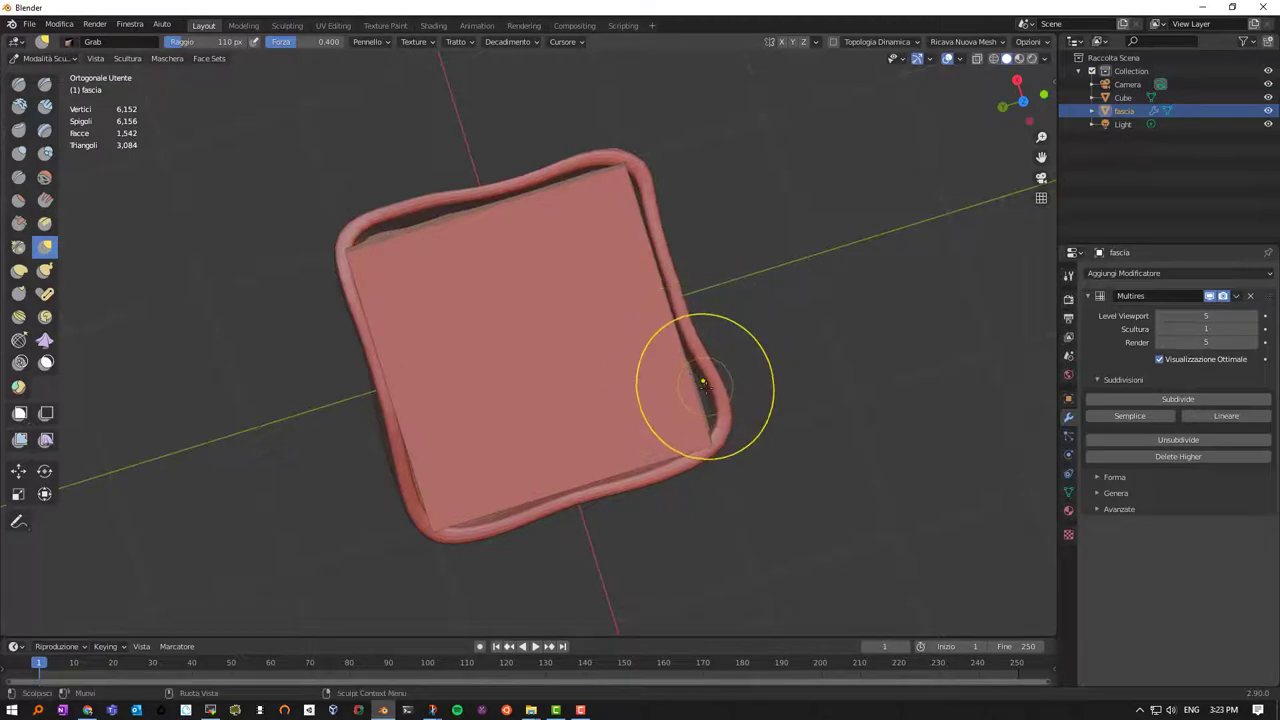
drag(707, 399, 699, 405)
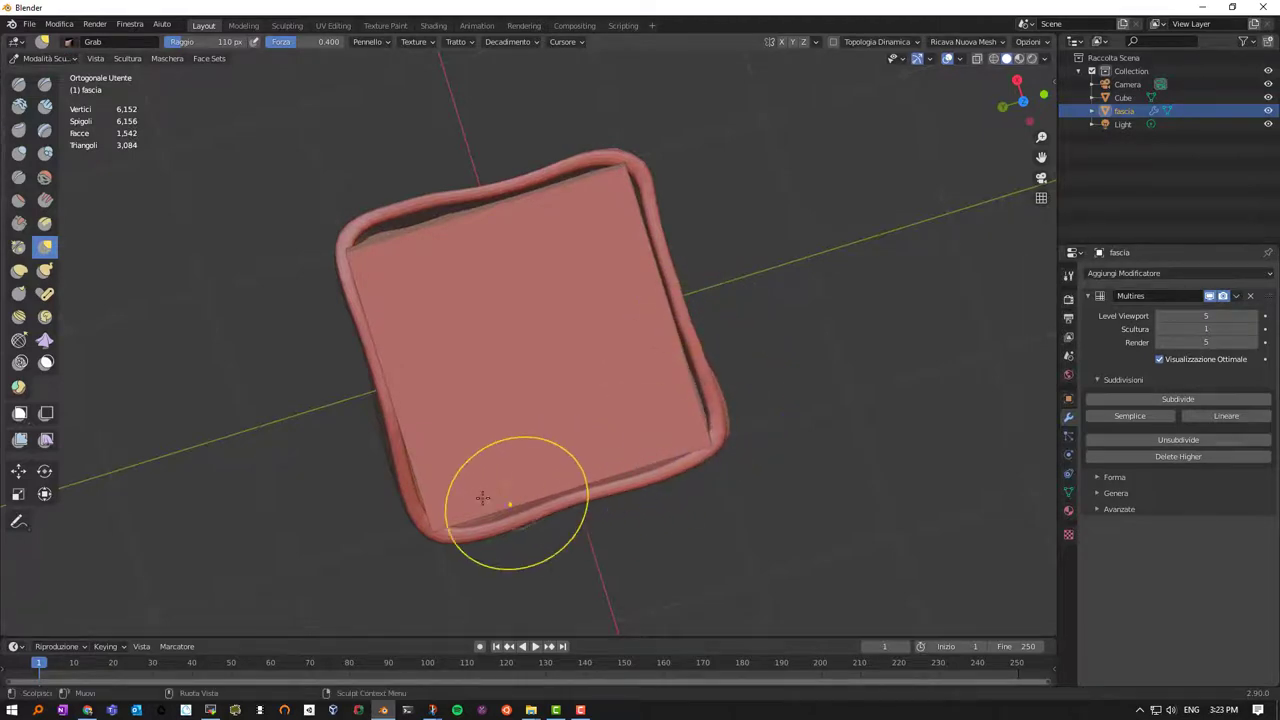
drag(400, 216, 392, 225)
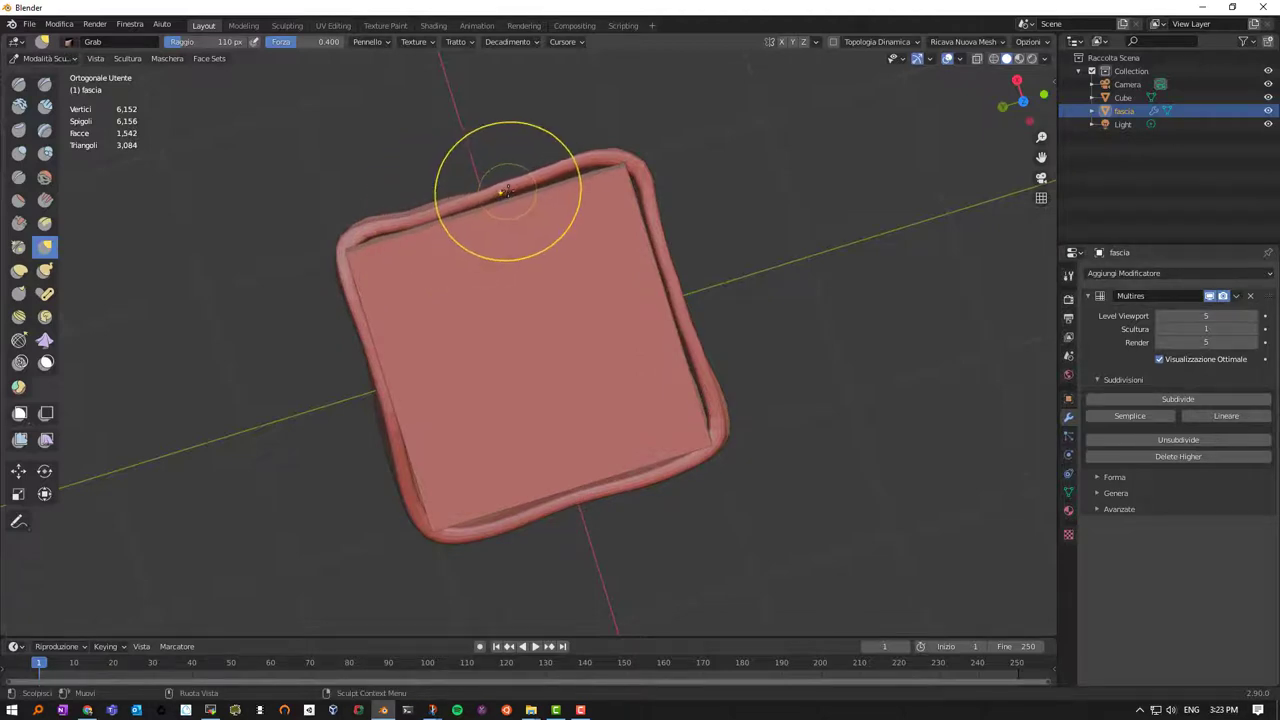
Pull the band's top edge into gentle waves and view it from the side
drag(501, 196, 573, 180)
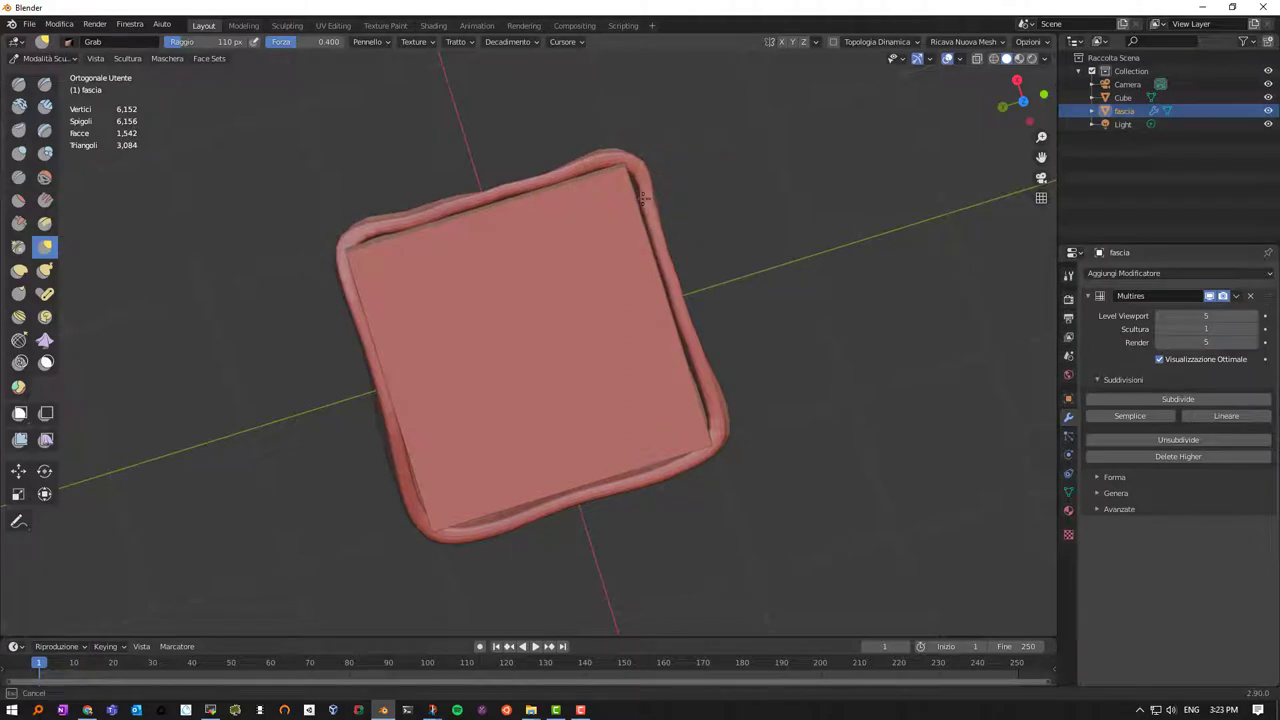
drag(634, 197, 529, 226)
mouse_move(529, 226)
middle_down()
mouse_move(740, 382)
mouse_move(509, 371)
middle_up()
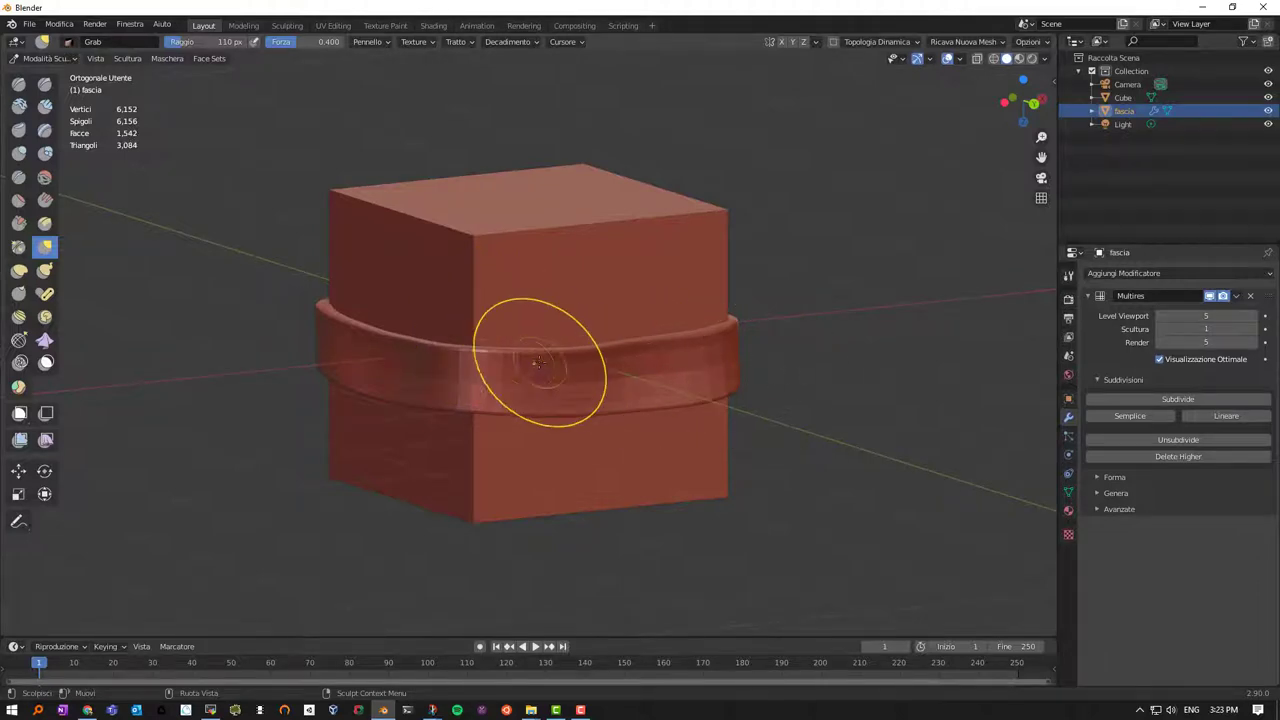
mouse_move(535, 370)
middle_down()
mouse_move(620, 342)
mouse_move(427, 349)
mouse_move(595, 370)
middle_up()
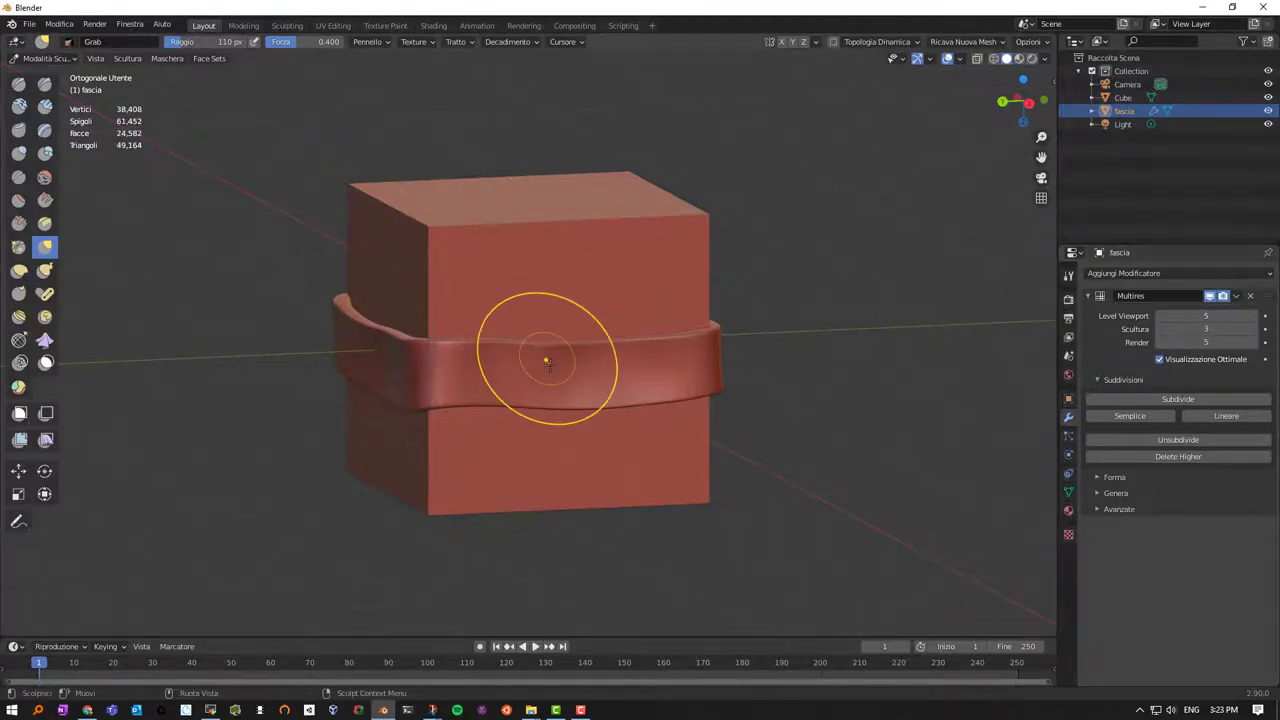
Shrink the sculpt brush radius from 110 px to 19 px
key(f)
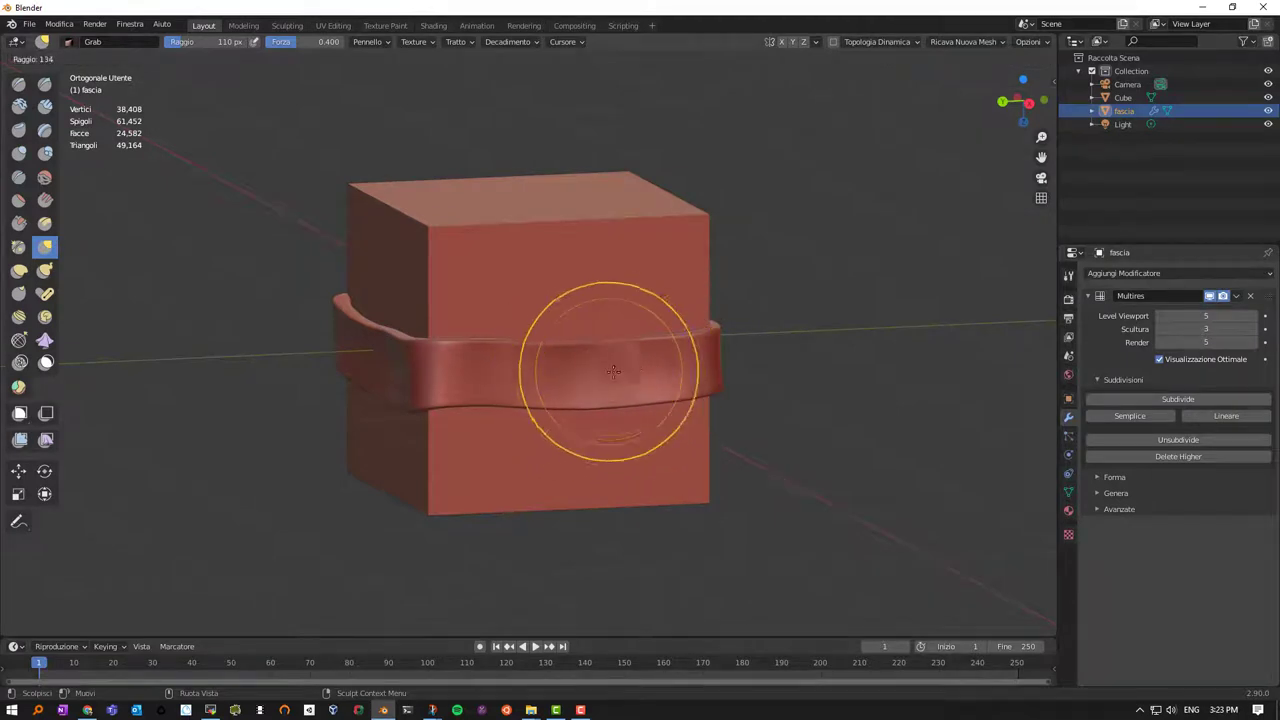
click(549, 374)
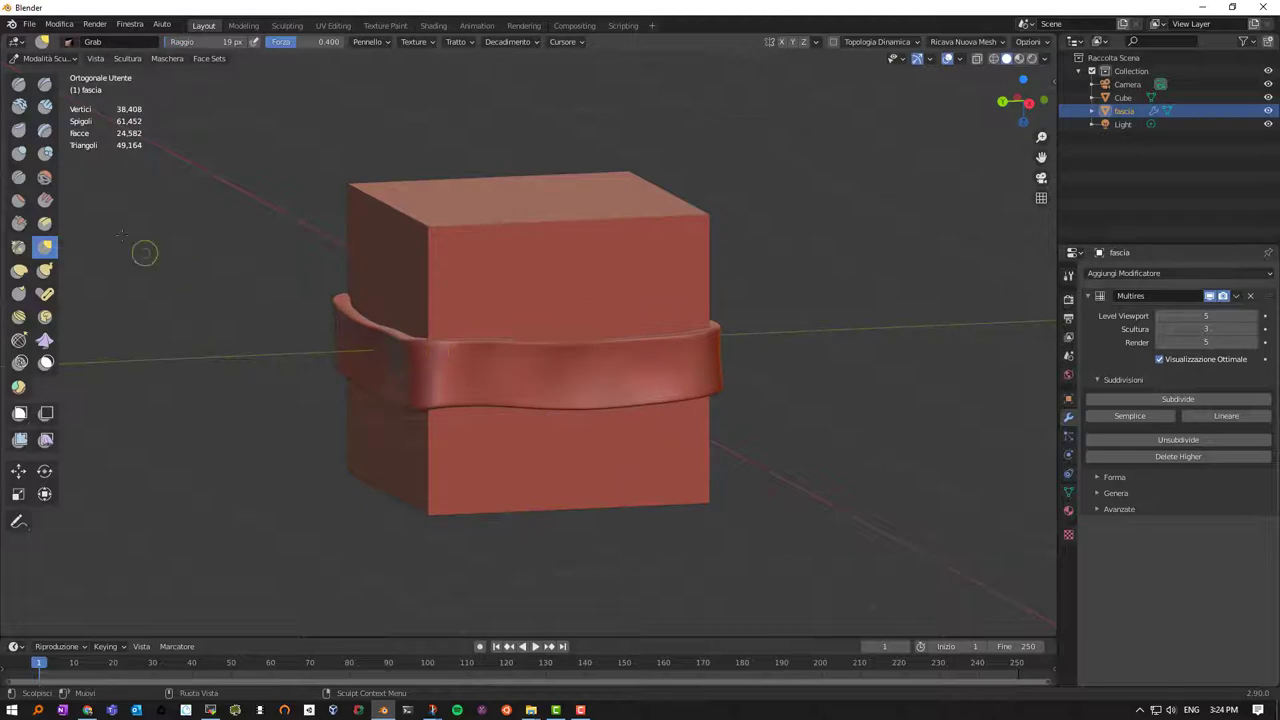
Switch to the Scrape/Peaks brush and zoom in on the band at the cube's corner
click(20, 226)
scroll(528, 372, up, 2)
scroll(512, 372, up, 2)
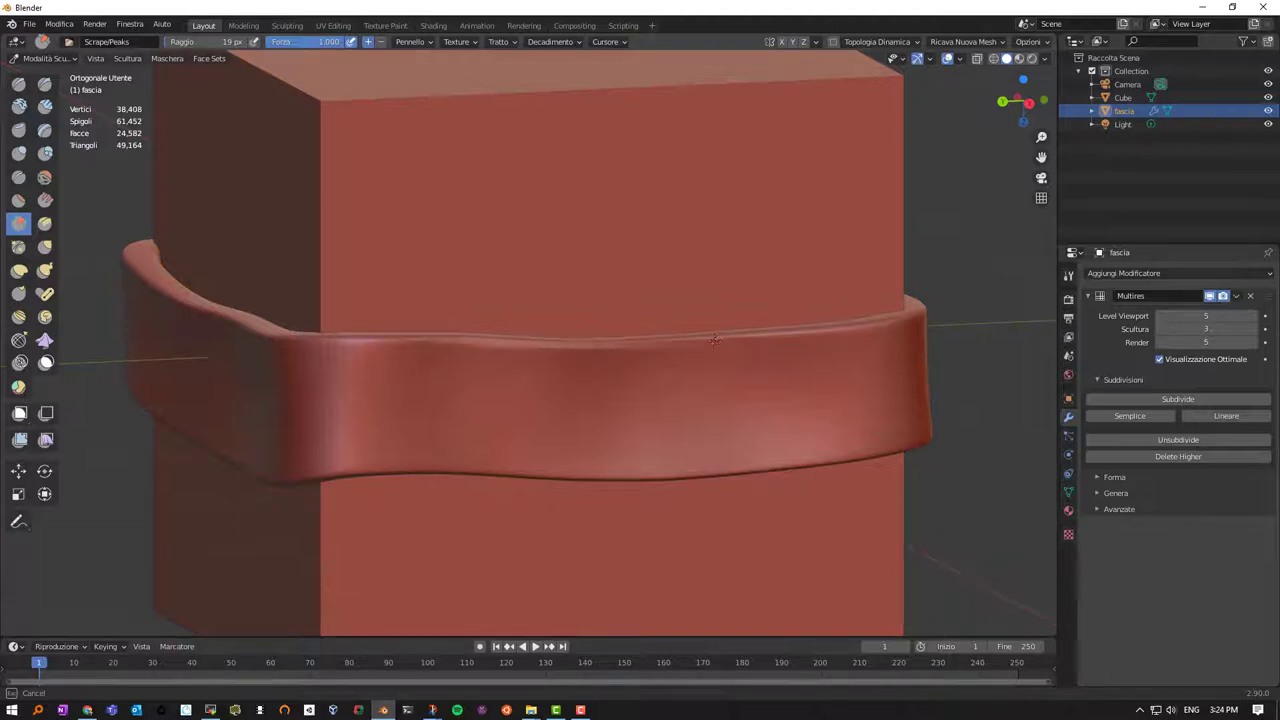
middle_drag(781, 325, 665, 409)
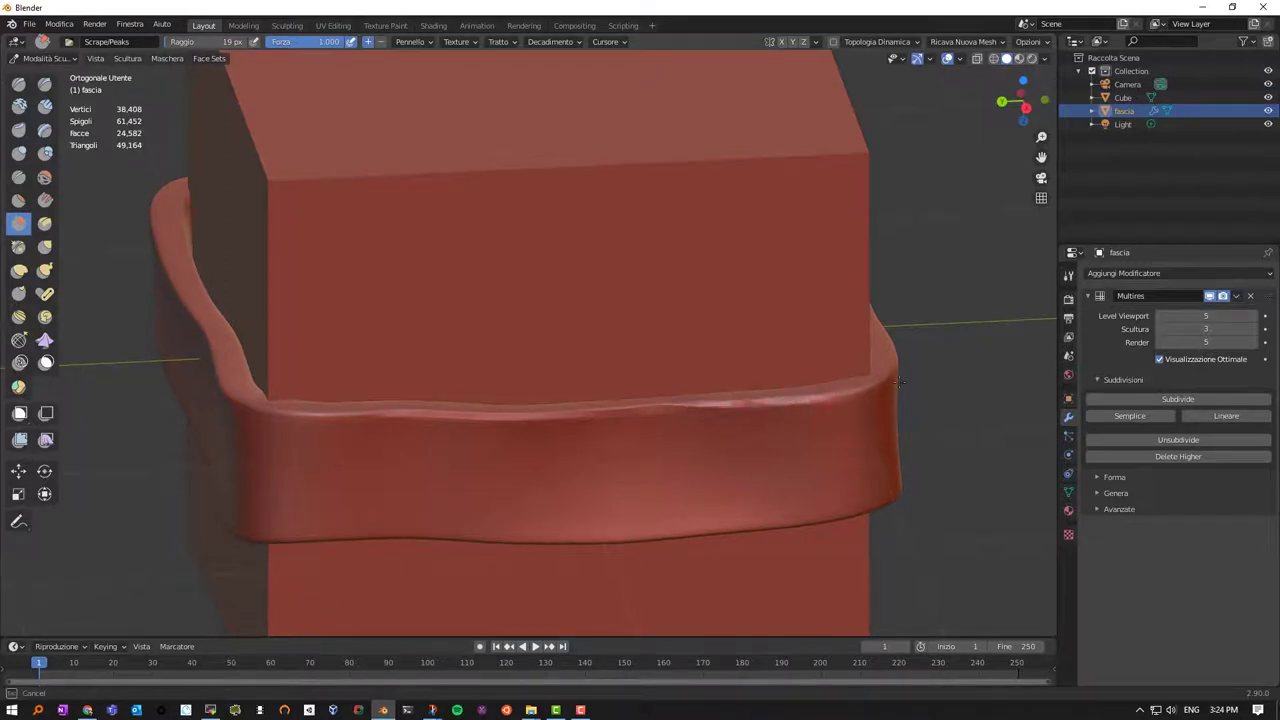
mouse_move(576, 408)
middle_down()
mouse_move(337, 423)
mouse_move(587, 425)
middle_up()
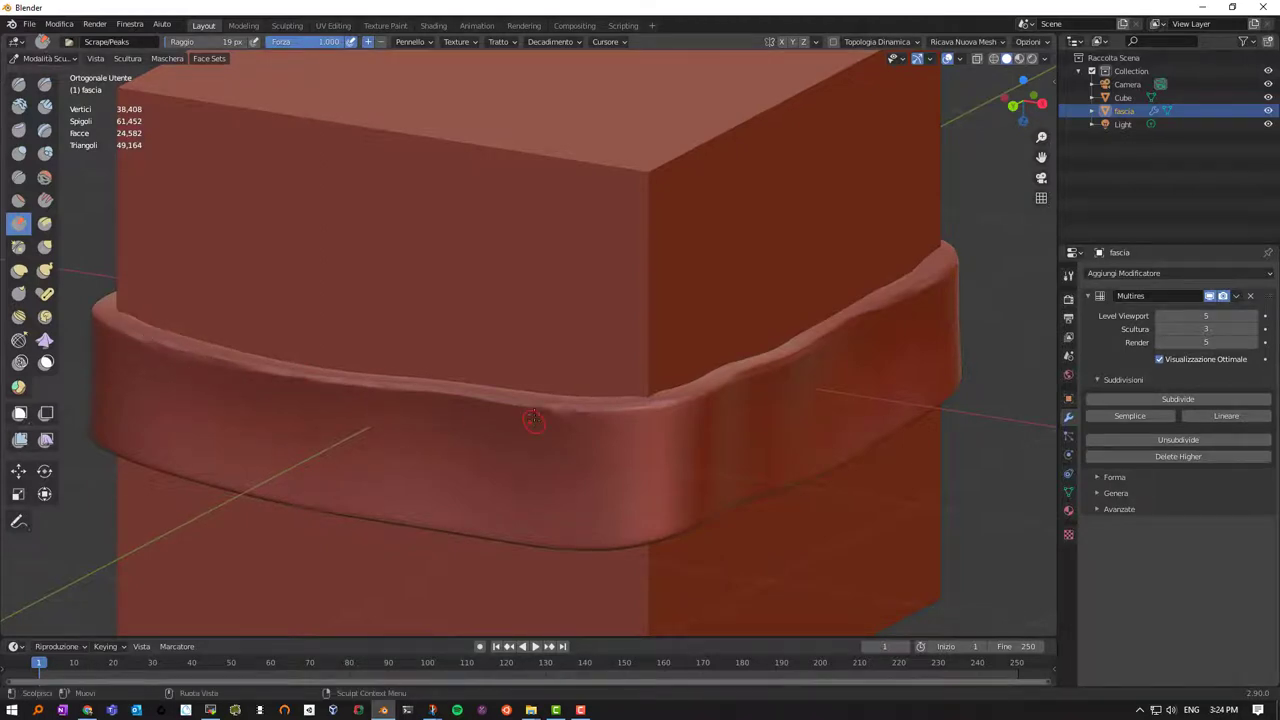
middle_drag(534, 420, 508, 352)
Scrape flattened creases along the band's upper edge near the cube corners
mouse_move(444, 280)
mouse_down()
mouse_move(528, 229)
mouse_move(610, 244)
mouse_up()
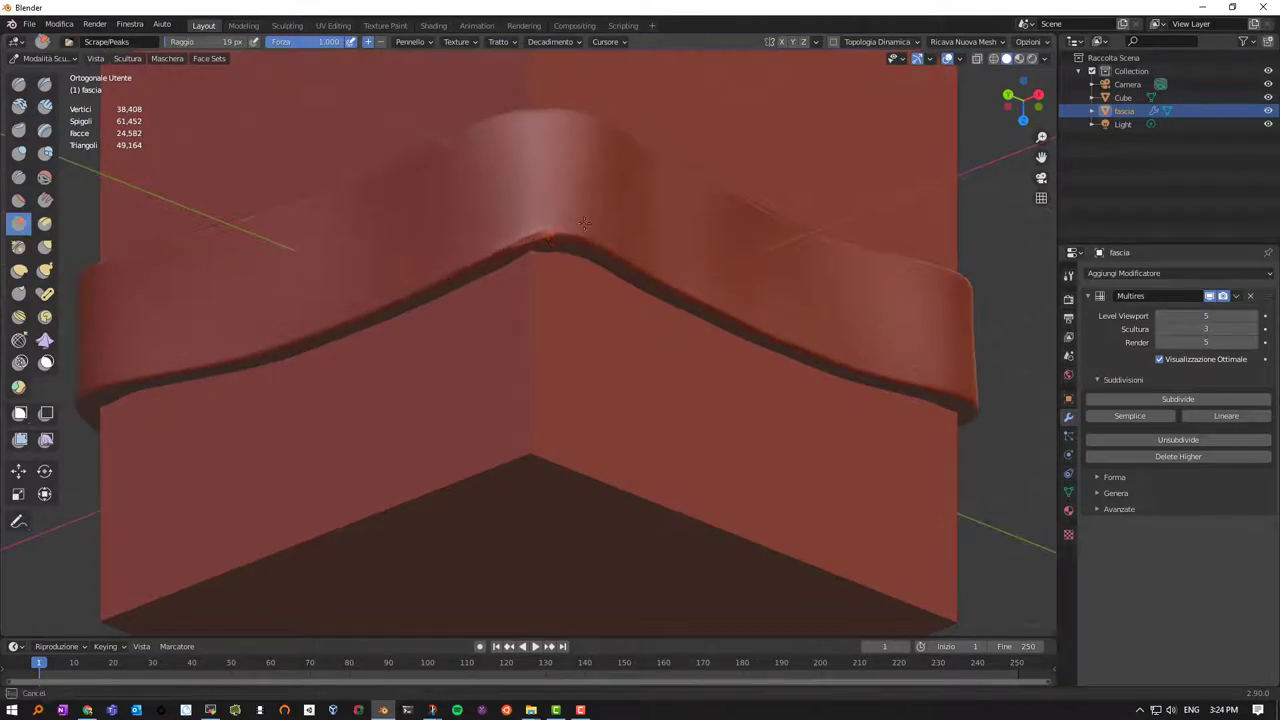
mouse_move(665, 285)
mouse_down()
mouse_move(949, 393)
mouse_move(864, 374)
mouse_up()
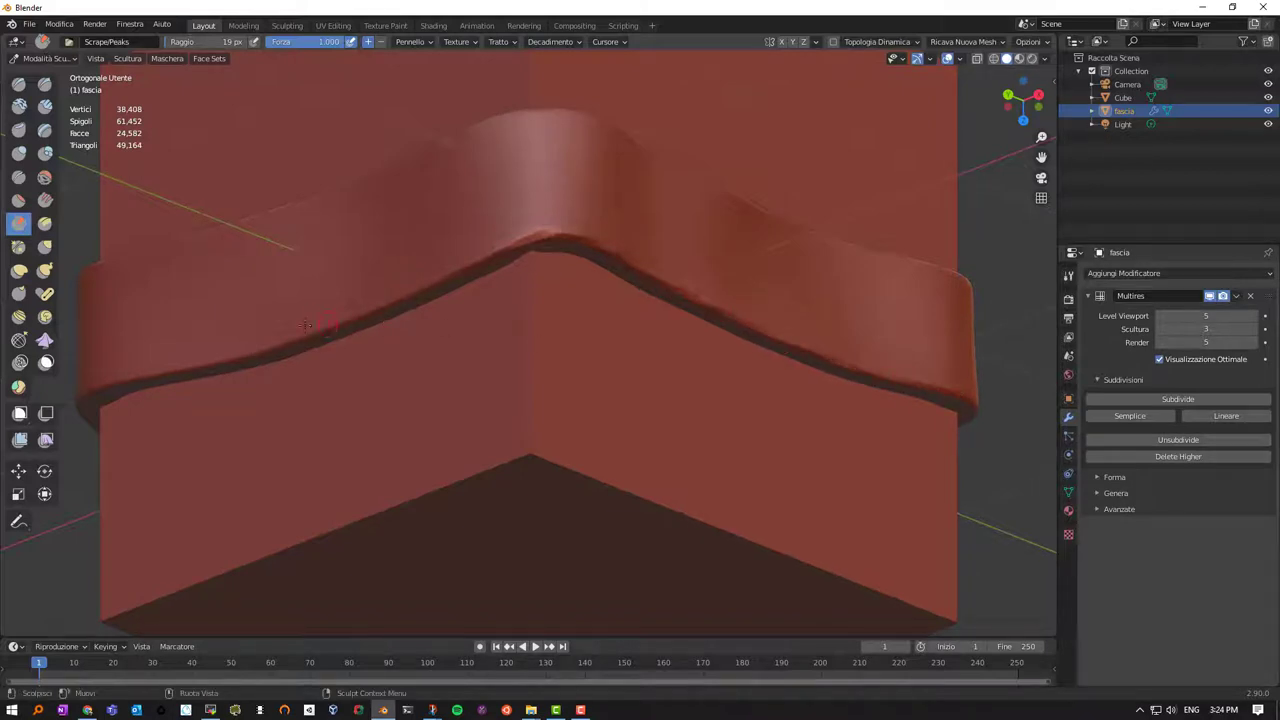
drag(308, 337, 415, 302)
mouse_move(325, 317)
middle_down()
mouse_move(503, 323)
mouse_move(510, 378)
middle_up()
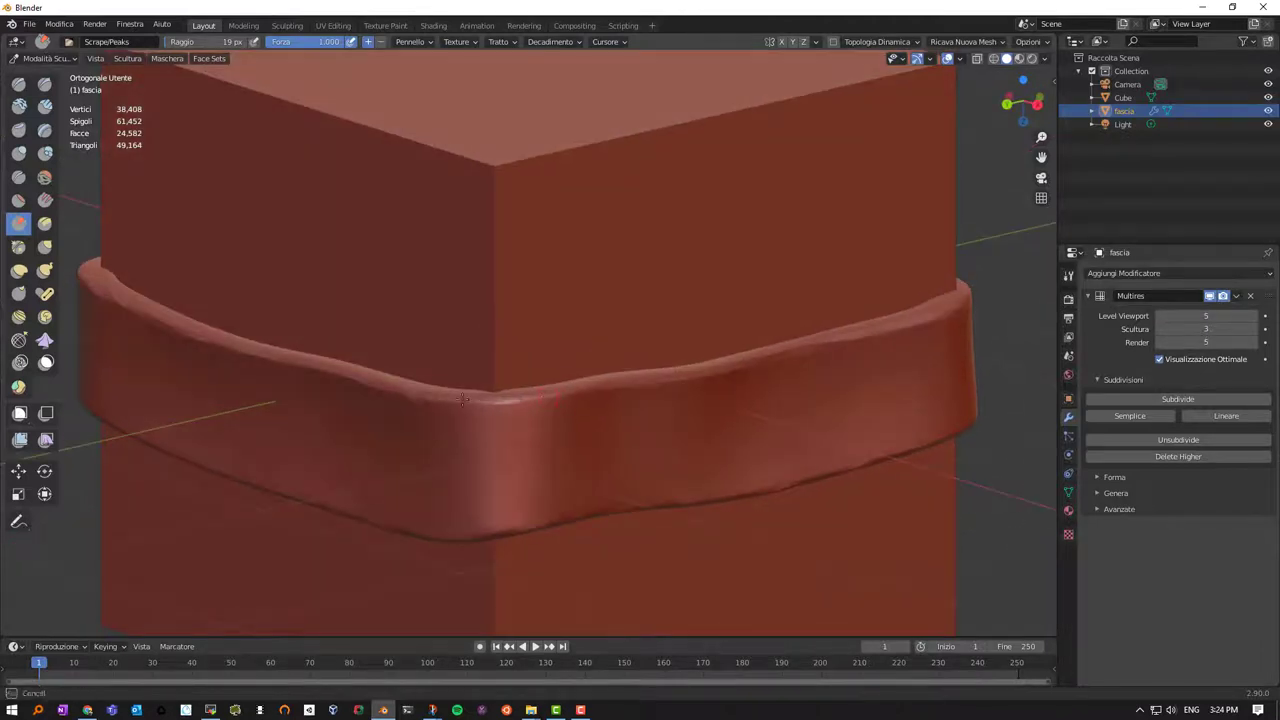
middle_drag(353, 319, 649, 399)
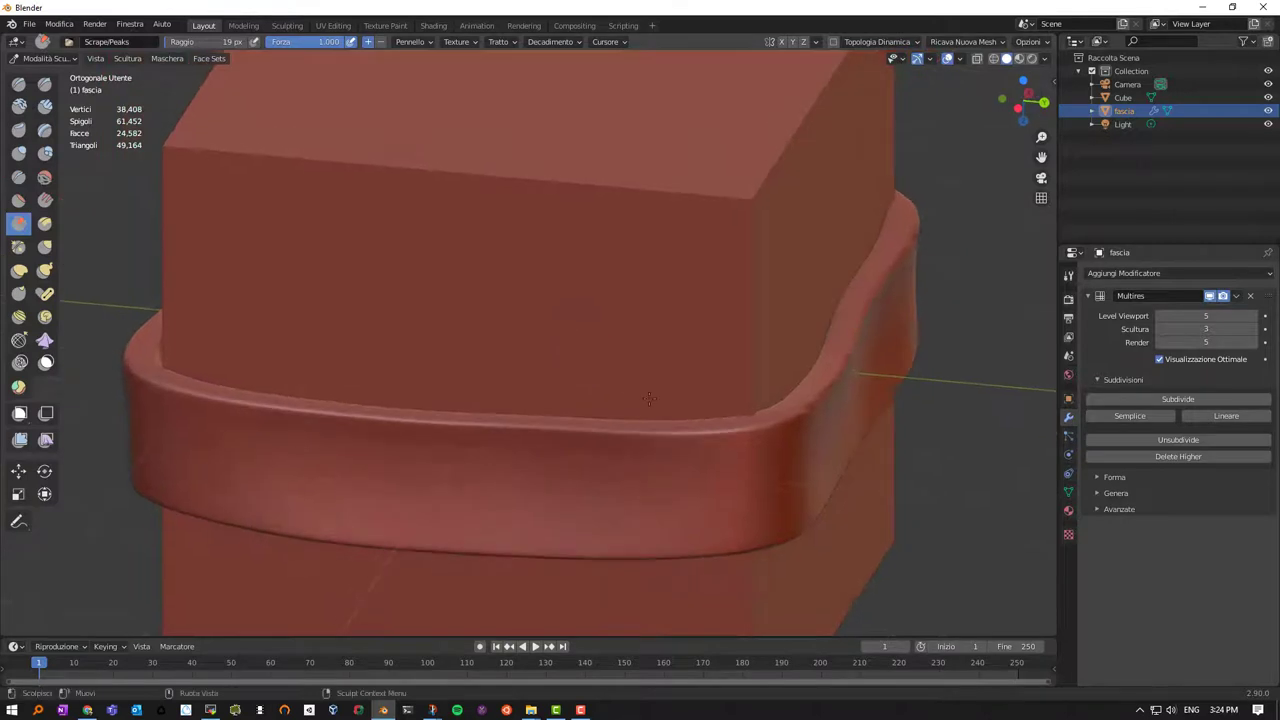
drag(733, 435, 653, 432)
drag(565, 434, 563, 430)
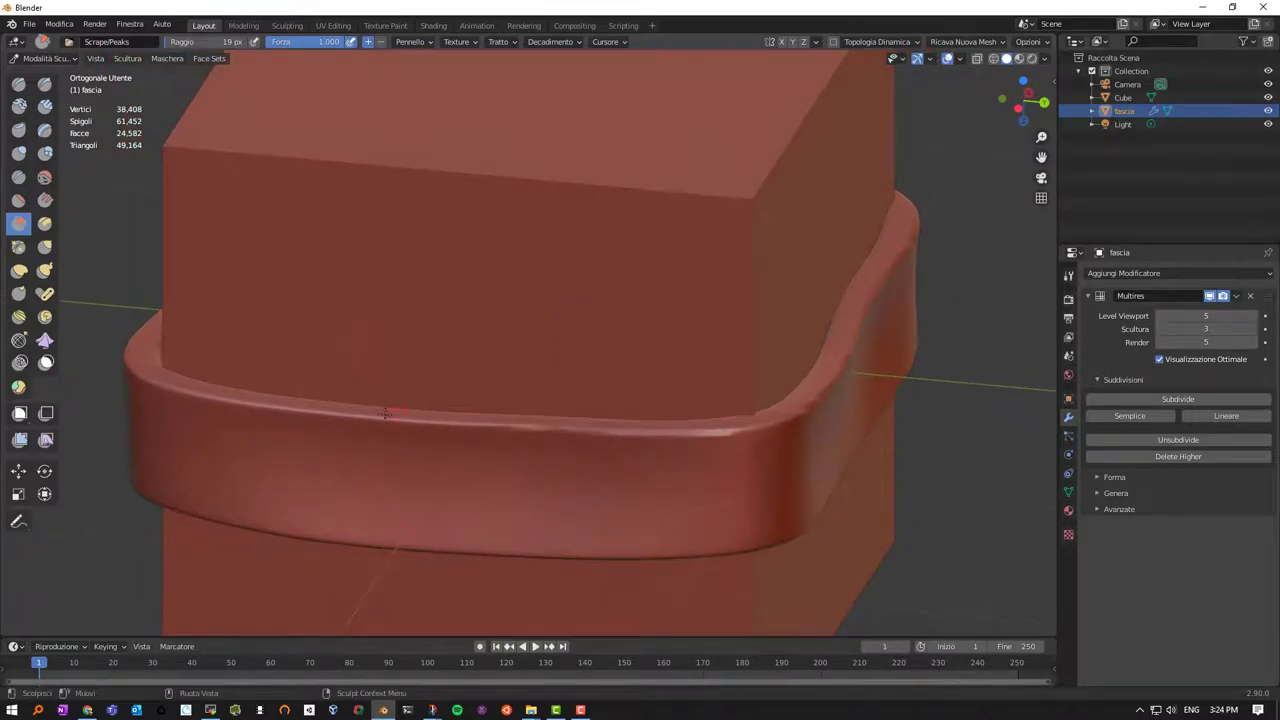
Enlarge the Scrape/Peaks brush to 59 px and scrape shallow dents along the band's top edge
key(f)
click(514, 429)
drag(522, 428, 150, 400)
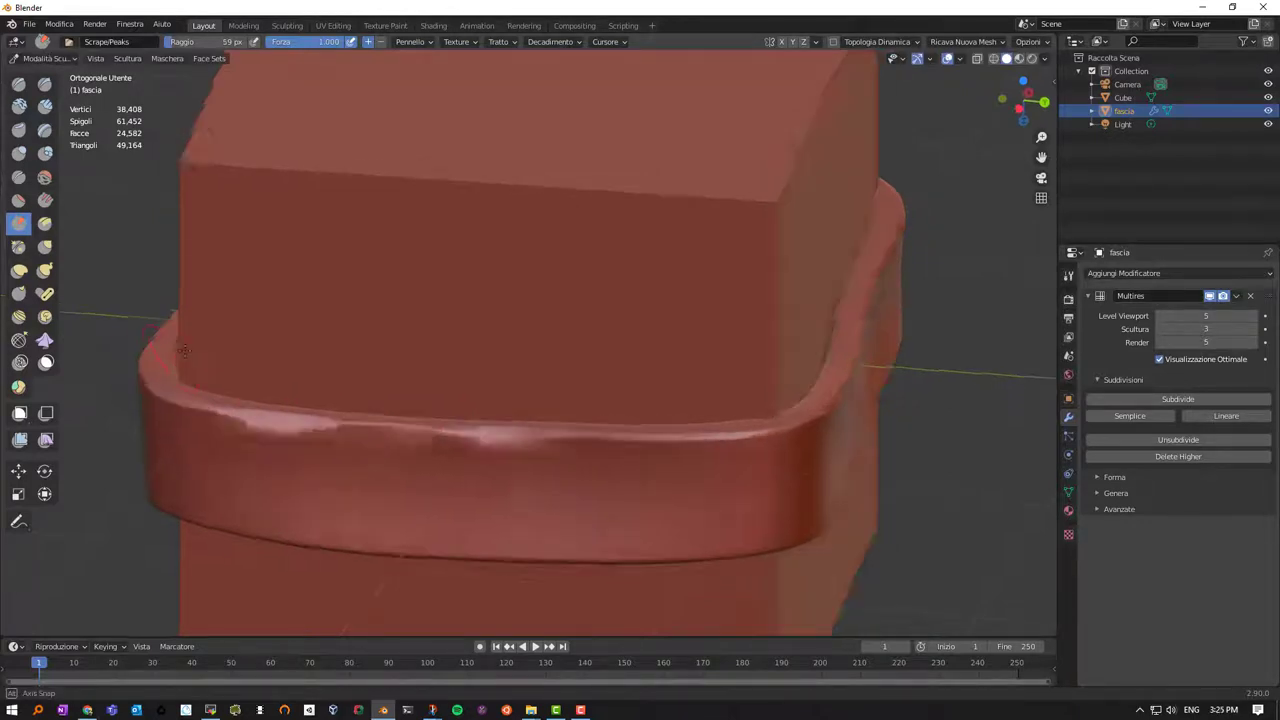
mouse_move(155, 380)
middle_down()
mouse_move(260, 357)
mouse_move(305, 410)
middle_up()
drag(309, 414, 378, 420)
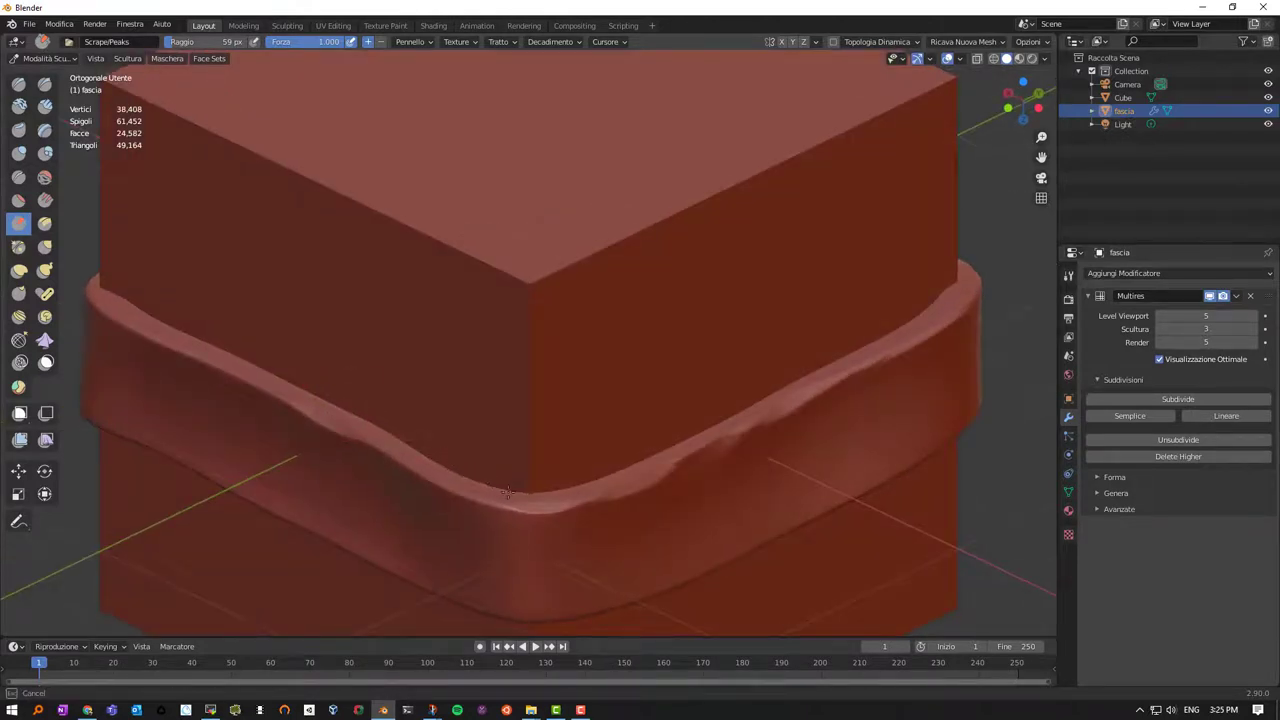
drag(507, 493, 373, 414)
middle_drag(373, 414, 360, 399)
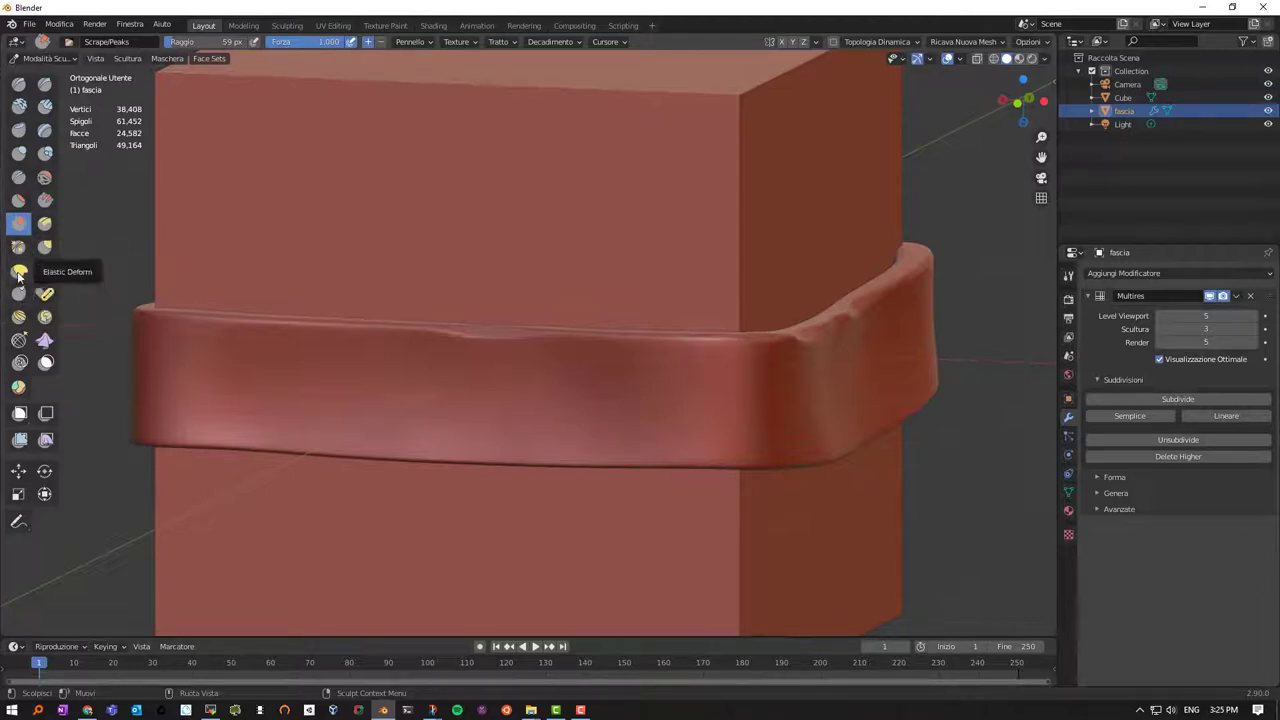
Switch to the Elastic Deform brush and bulge the band's corner, undoing a trial dent
click(18, 273)
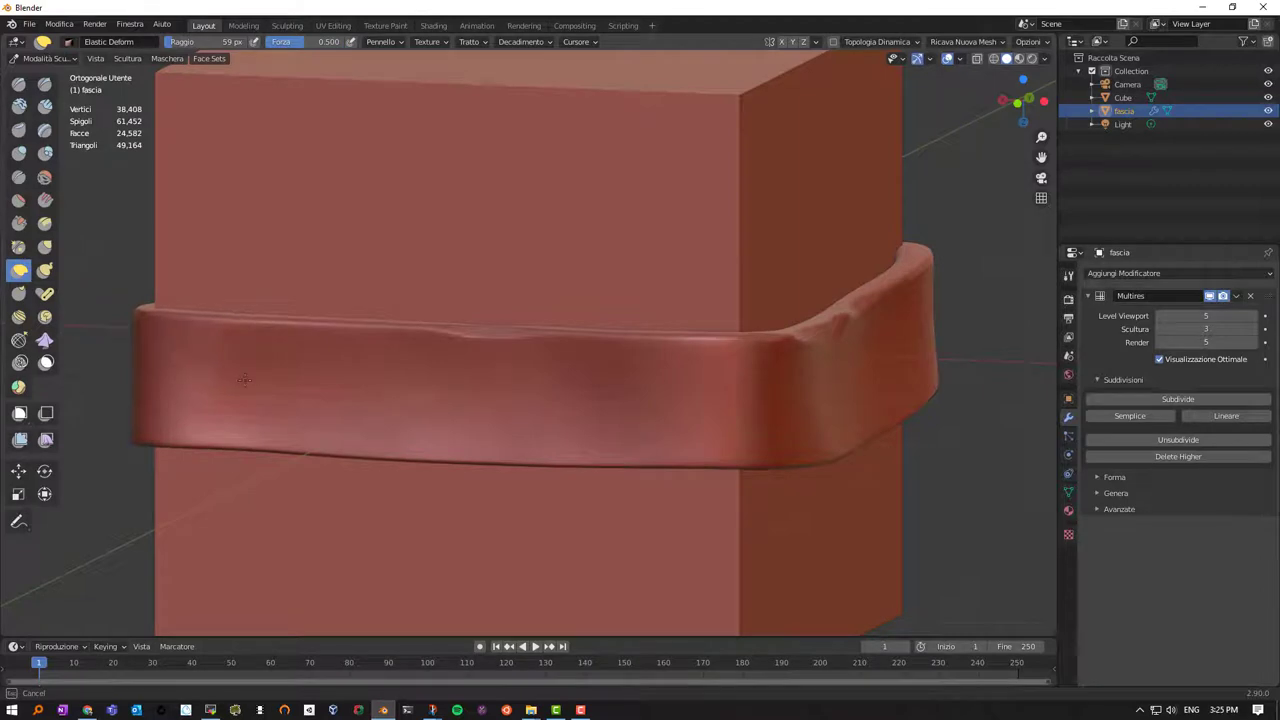
drag(286, 394, 364, 380)
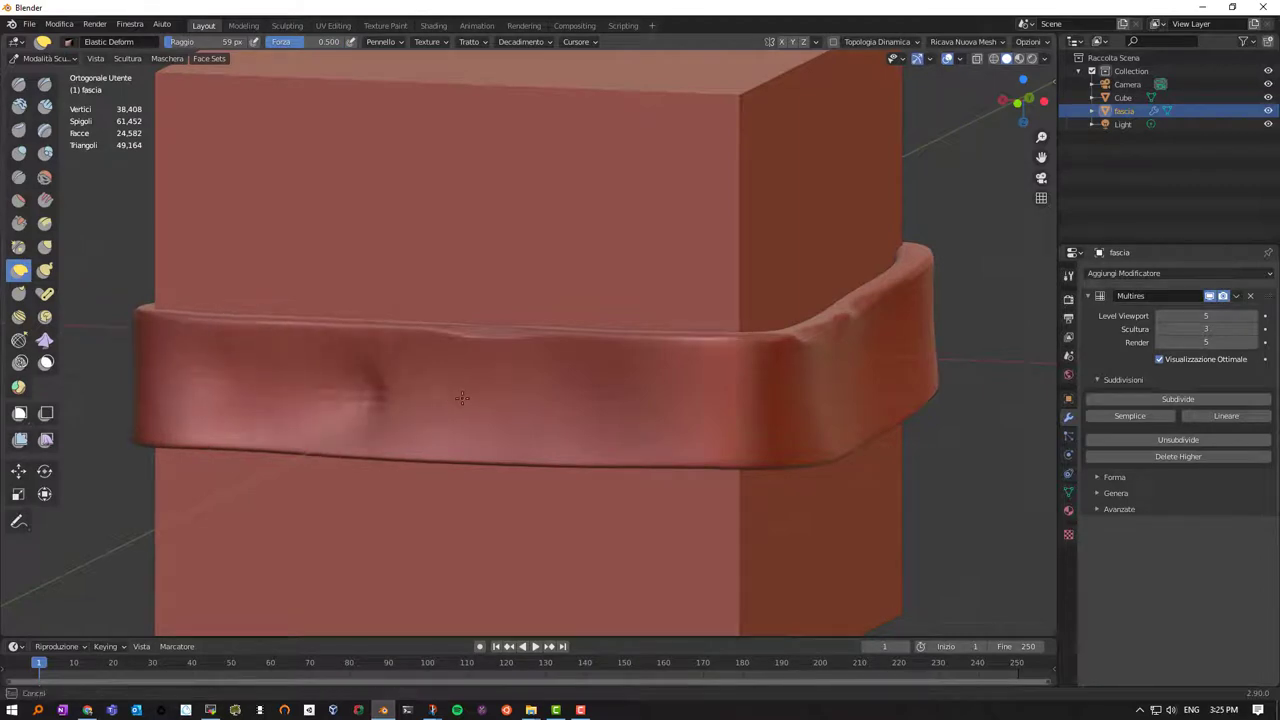
key(ctrl+z)
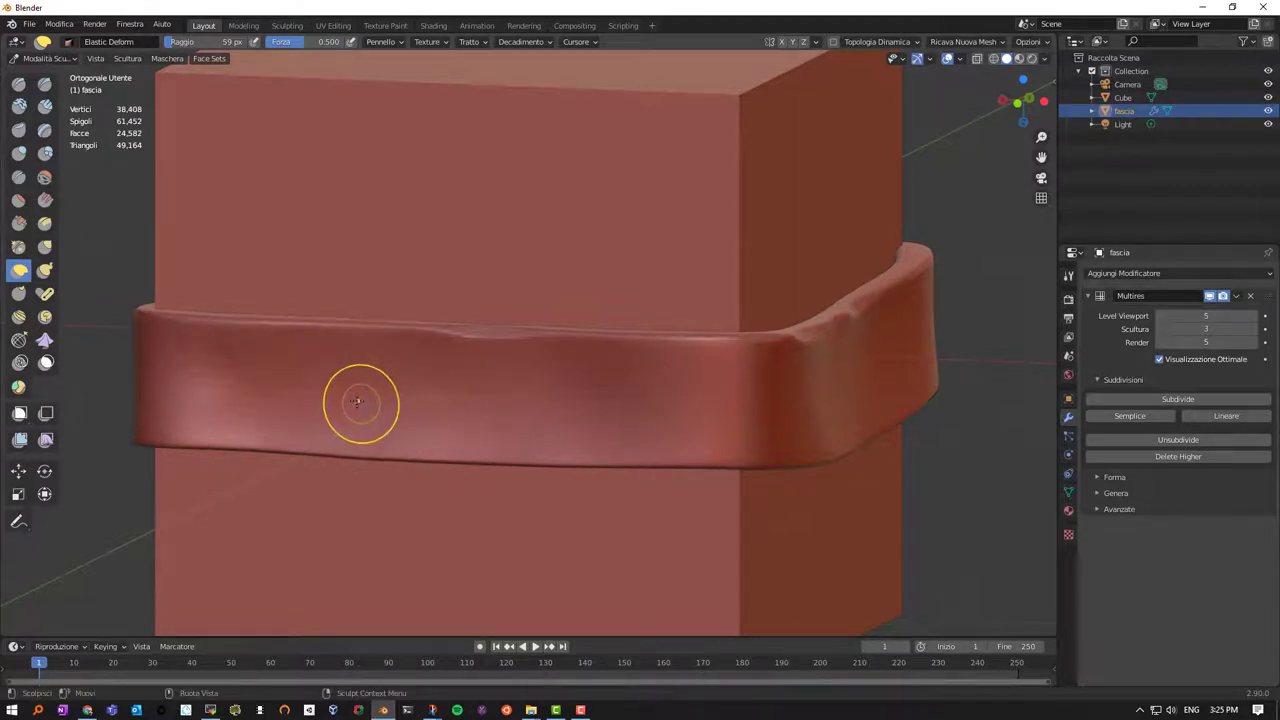
middle_drag(329, 386, 292, 395)
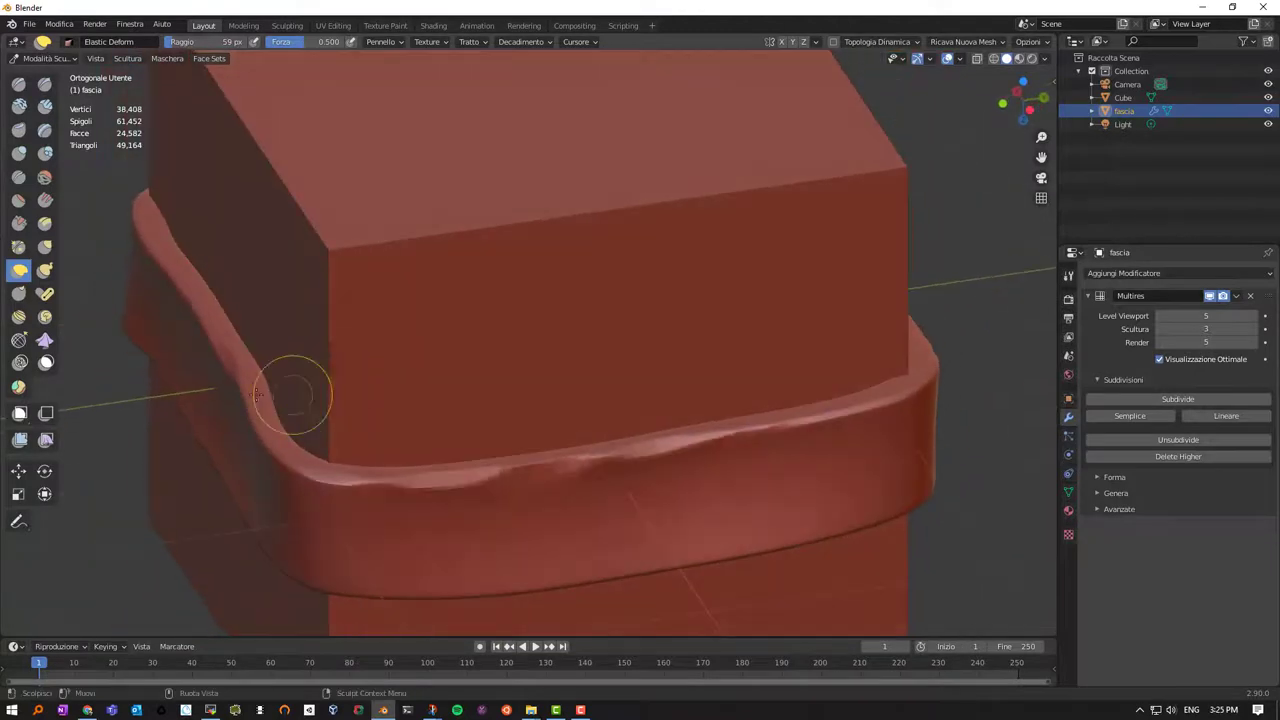
drag(257, 394, 188, 368)
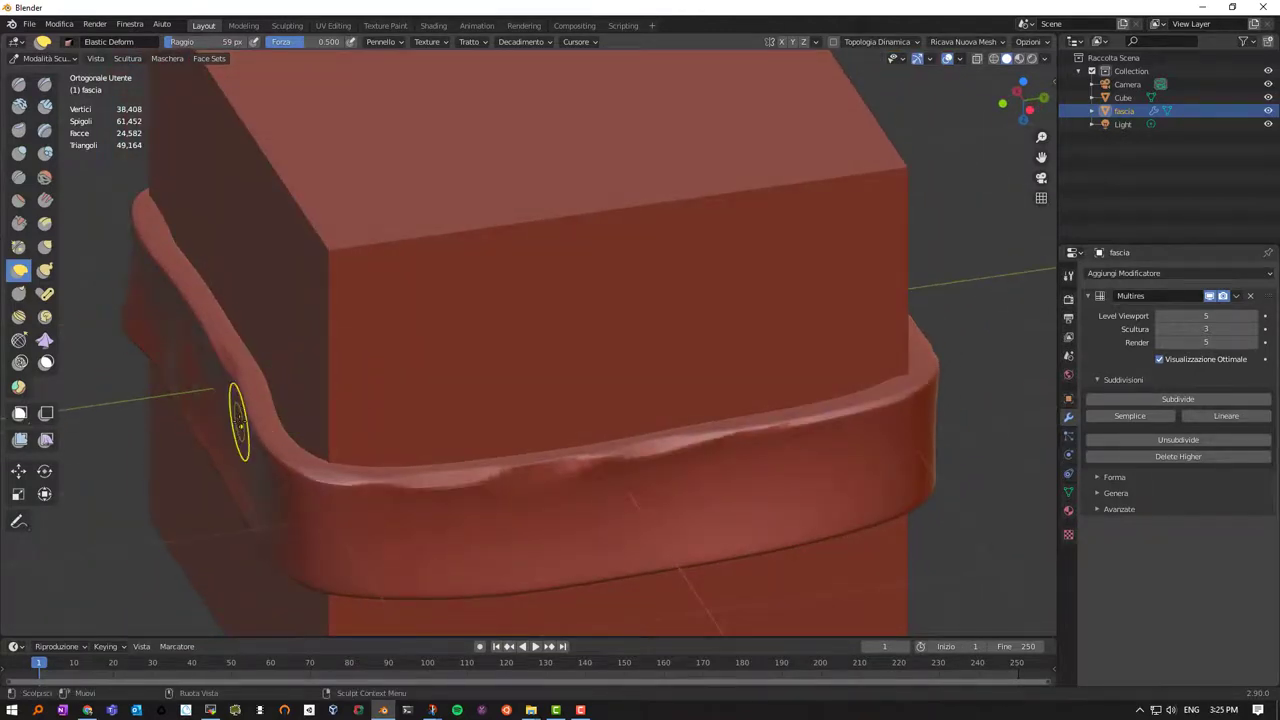
mouse_move(237, 428)
mouse_down()
mouse_move(254, 428)
mouse_move(230, 438)
mouse_move(286, 471)
mouse_up()
Raise the brush radius to 109 px and ripple the band's top and lower edges into waves
key(f)
click(222, 415)
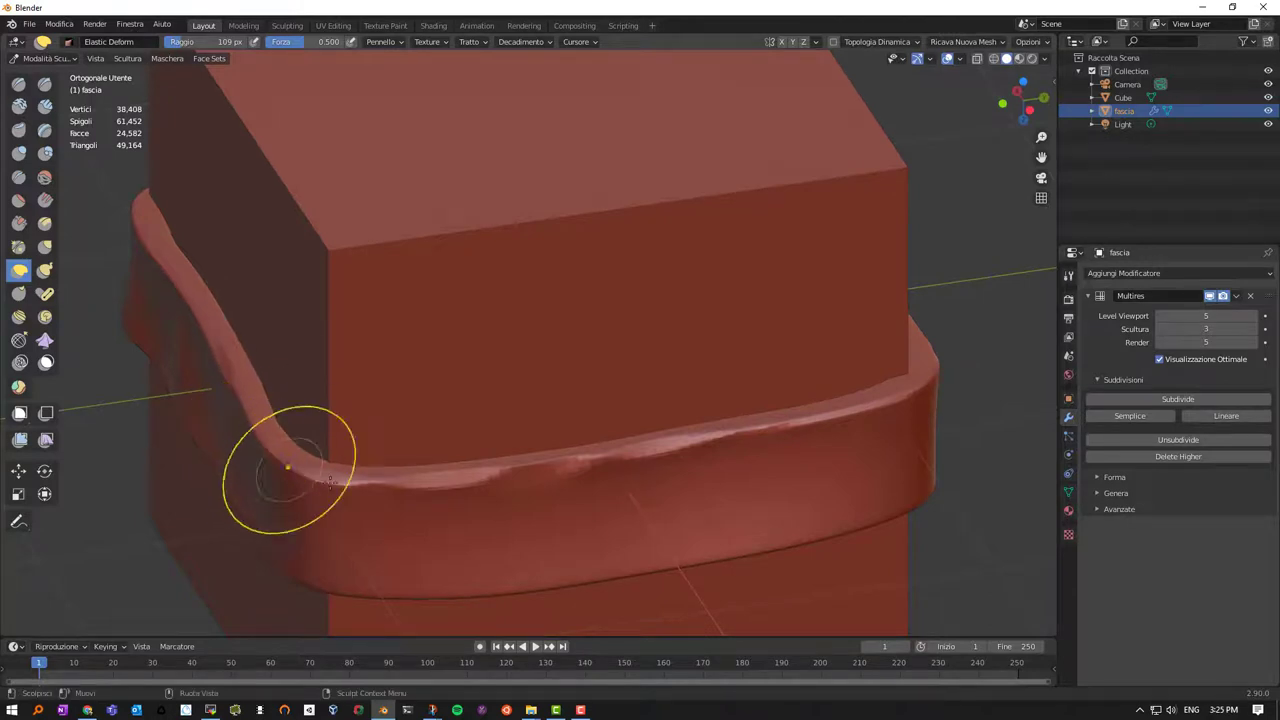
mouse_move(443, 529)
mouse_down()
mouse_move(737, 510)
mouse_move(885, 447)
mouse_up()
mouse_move(887, 447)
middle_down()
mouse_move(853, 432)
mouse_move(760, 445)
middle_up()
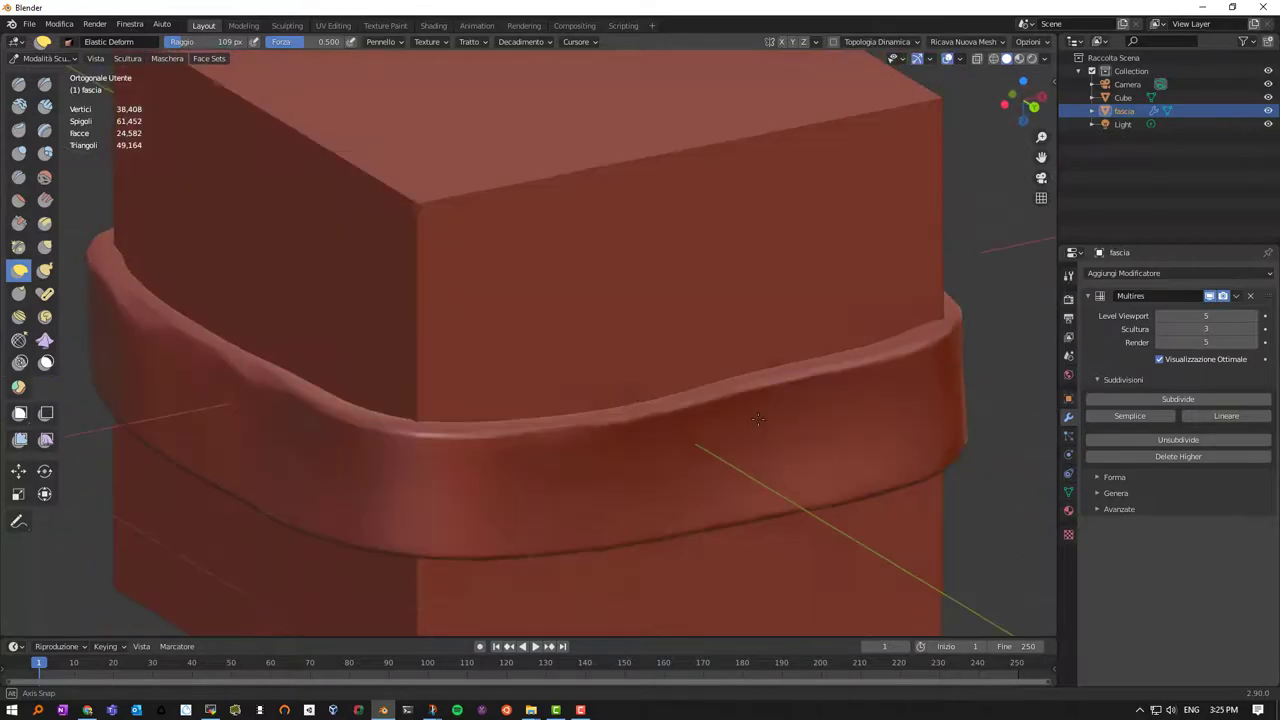
drag(583, 455, 700, 427)
middle_drag(718, 457, 644, 540)
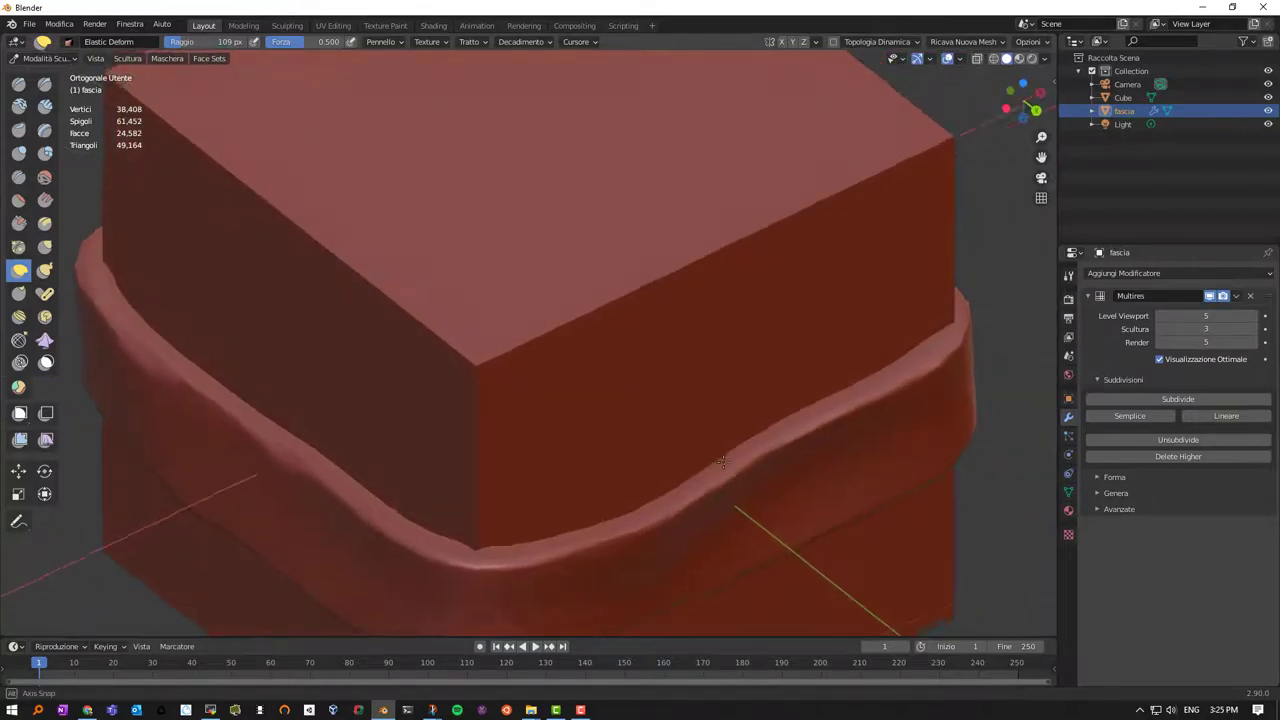
drag(644, 540, 523, 514)
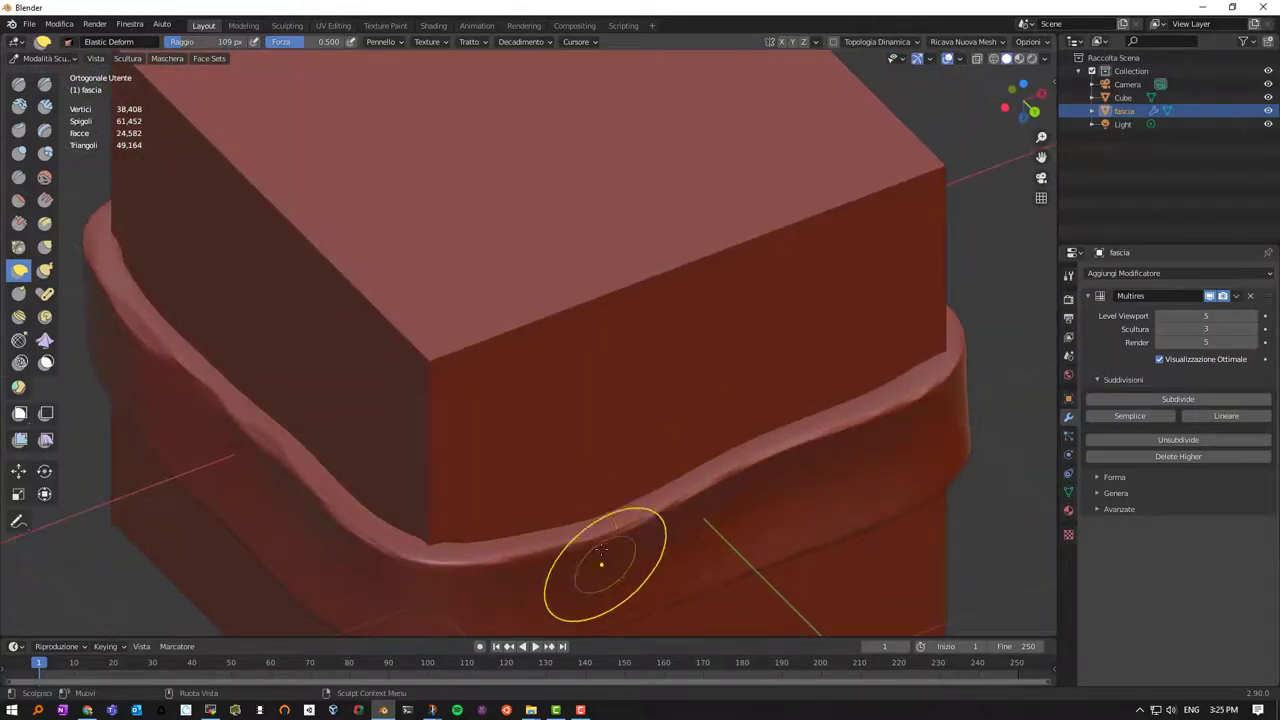
drag(815, 490, 840, 450)
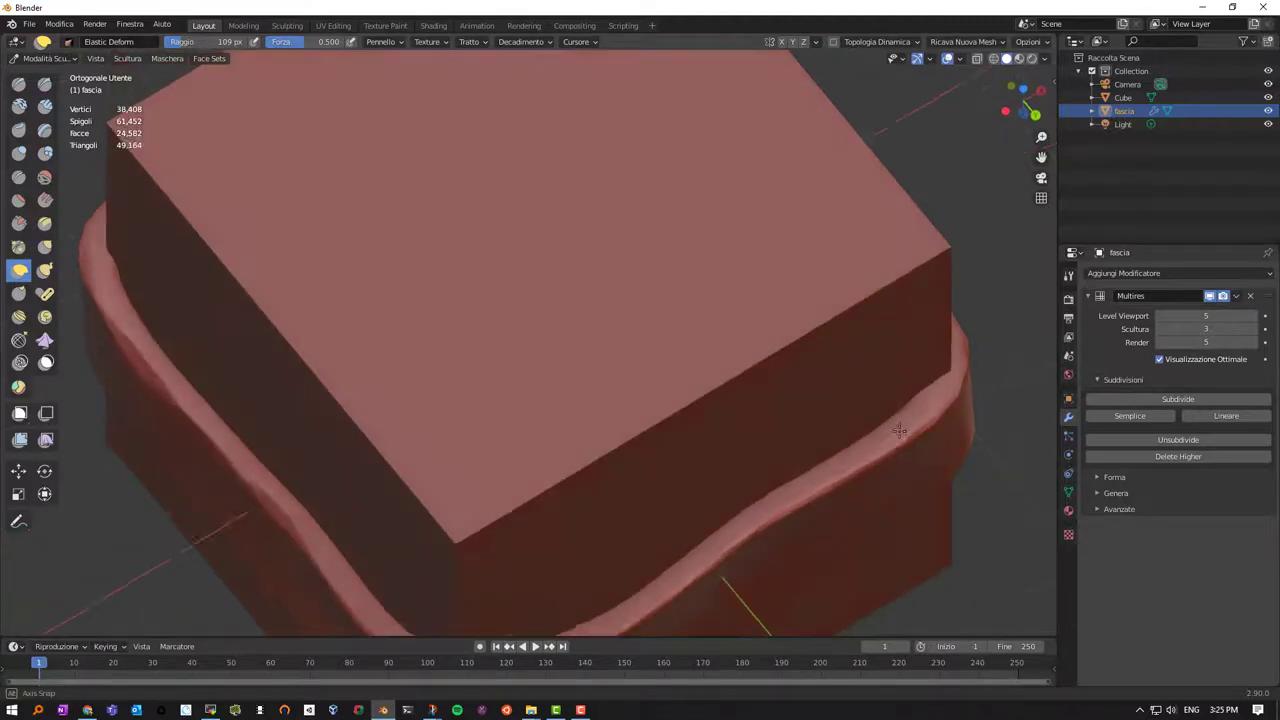
mouse_move(871, 491)
middle_down()
mouse_move(788, 447)
mouse_move(757, 371)
mouse_move(887, 237)
mouse_move(749, 266)
middle_up()
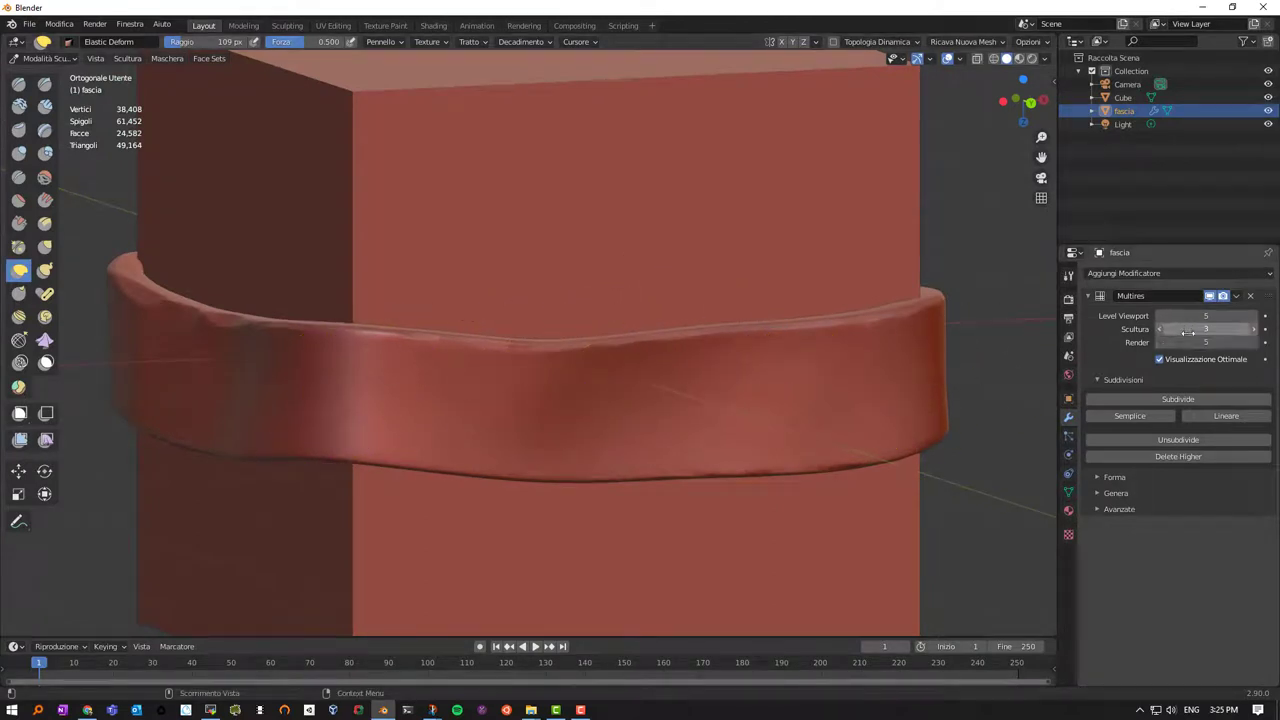
mouse_move(725, 343)
middle_down()
mouse_move(765, 372)
mouse_move(860, 400)
middle_up()
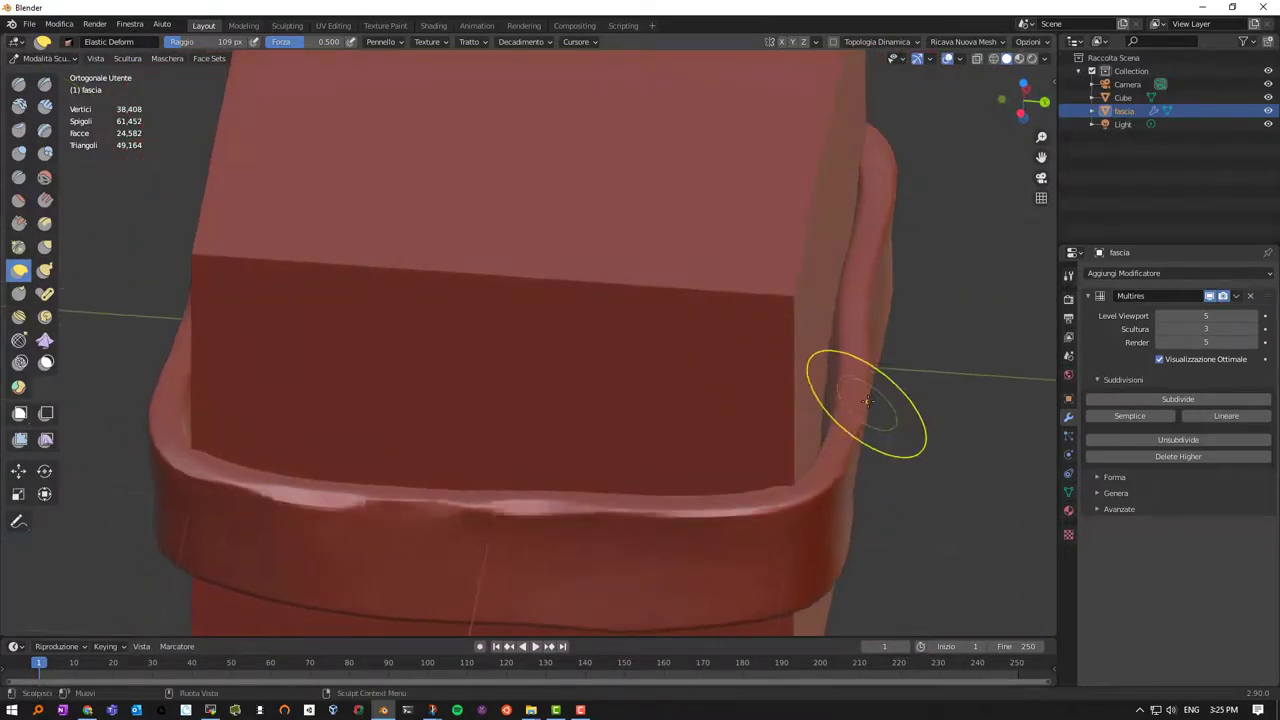
drag(863, 392, 832, 378)
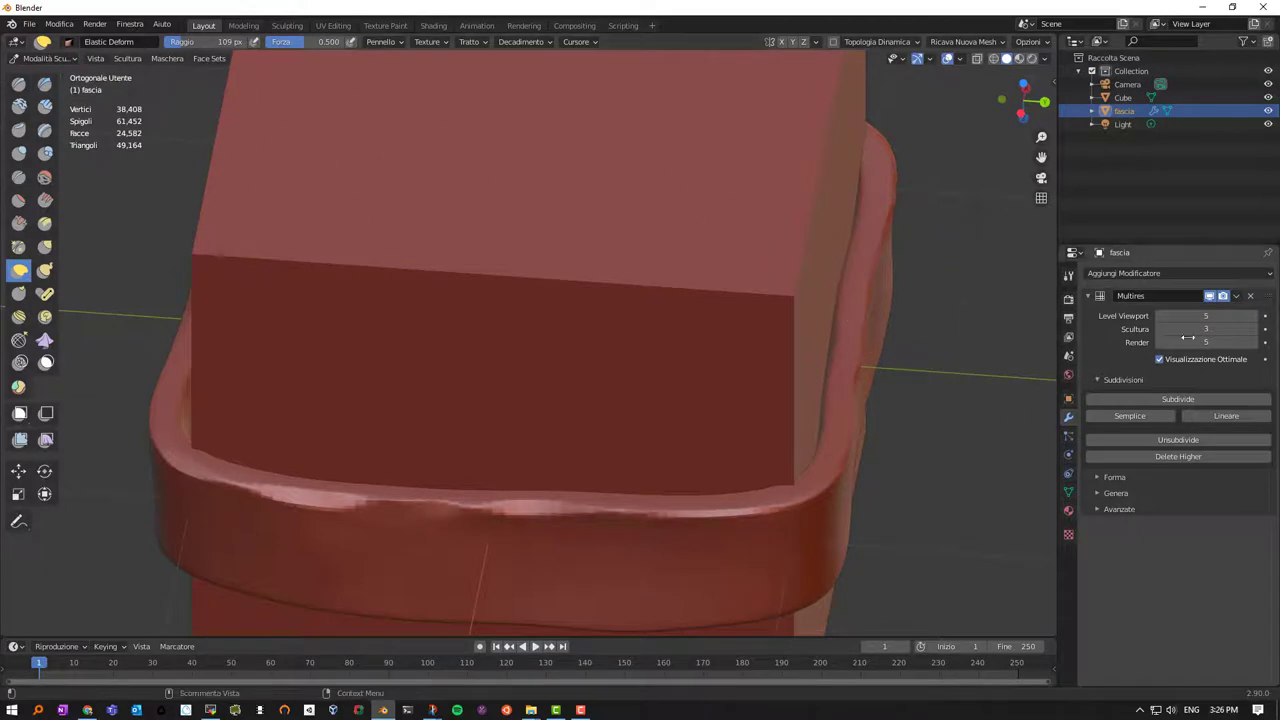
Raise the Multires sculpt level from 3 to 5
click(1256, 330)
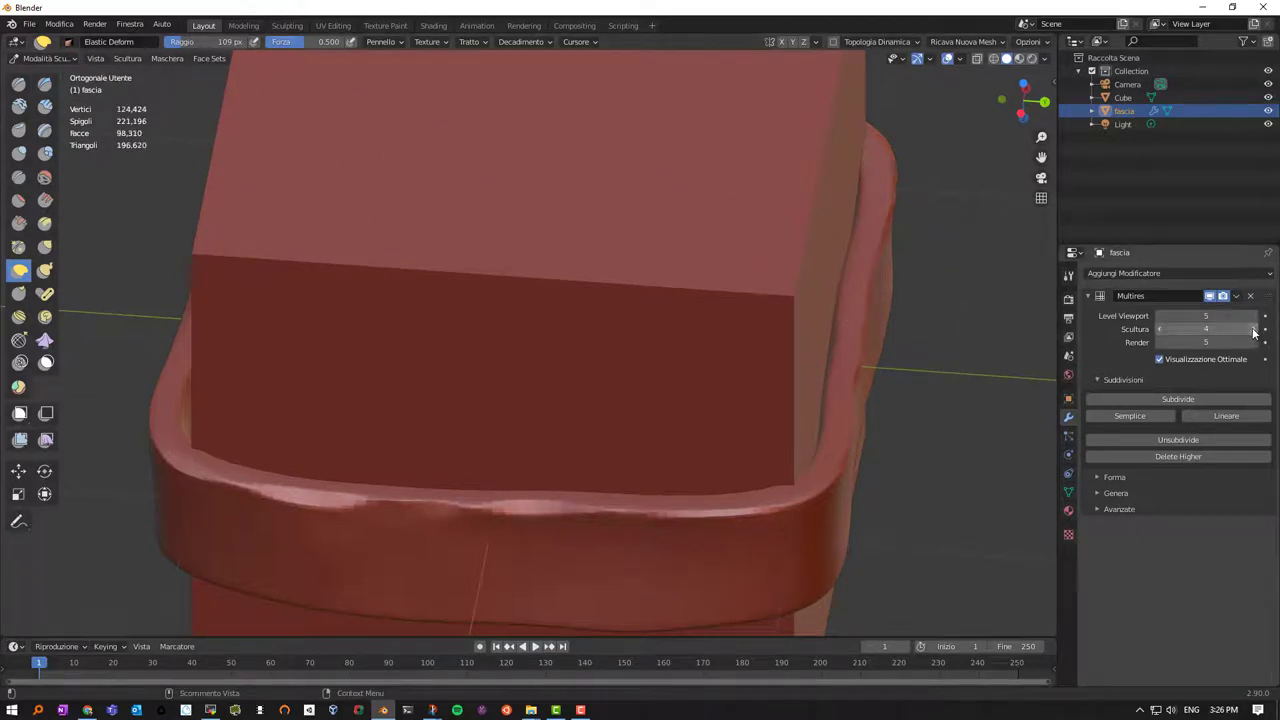
click(1256, 330)
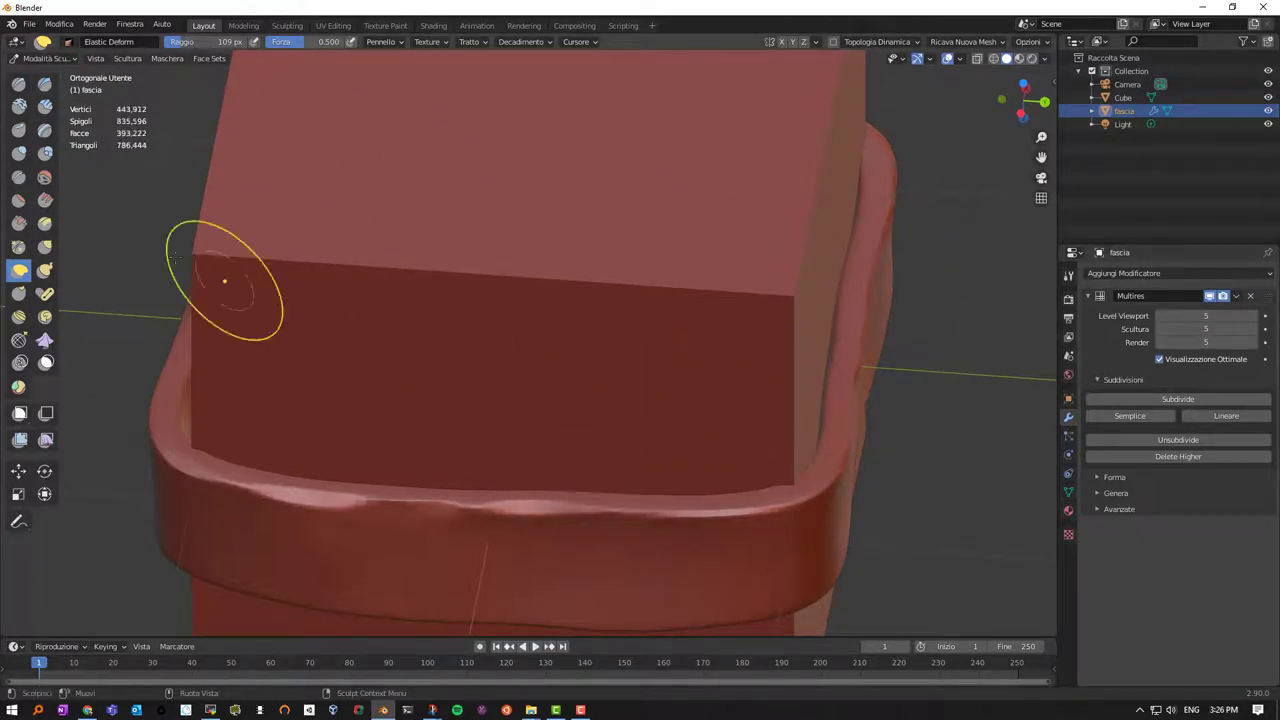
Switch to the Layer brush at 29 px radius and try a ridge stroke, then undo it
click(45, 131)
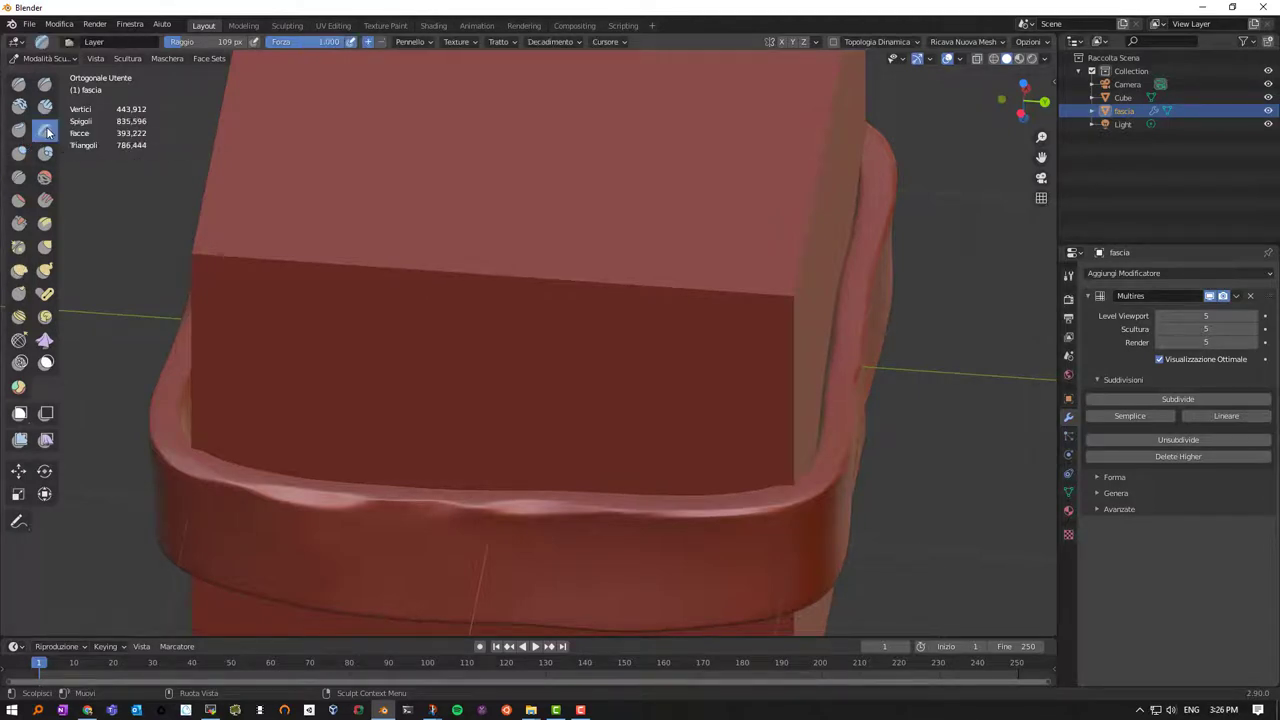
mouse_move(456, 357)
middle_down()
mouse_move(457, 291)
mouse_move(333, 324)
middle_up()
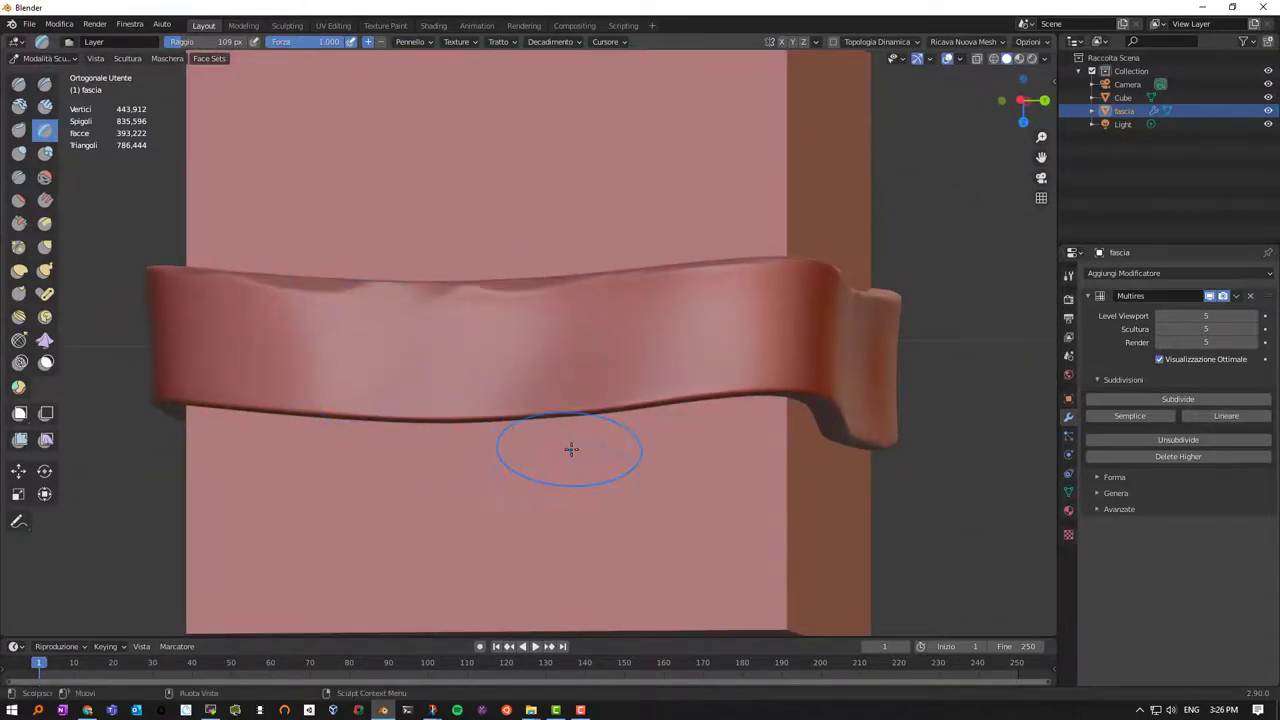
key(f)
click(514, 411)
drag(172, 313, 278, 316)
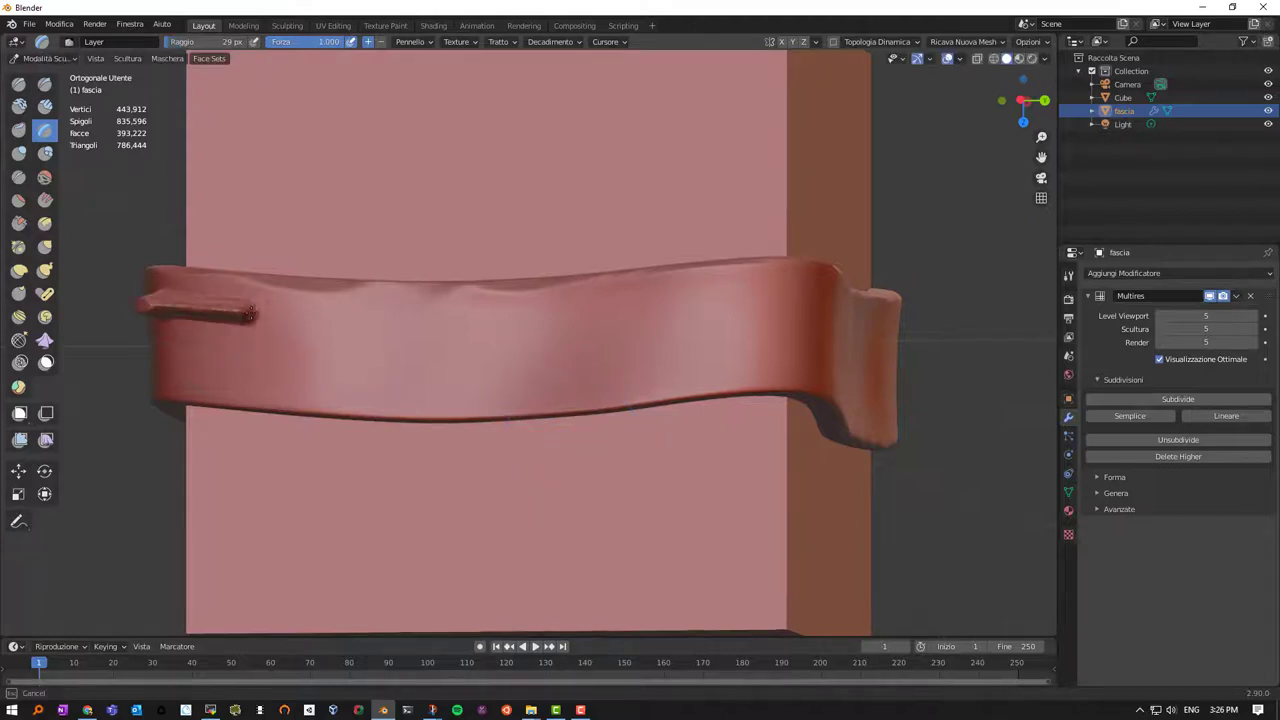
mouse_move(278, 316)
middle_down()
mouse_move(284, 333)
mouse_move(355, 348)
middle_up()
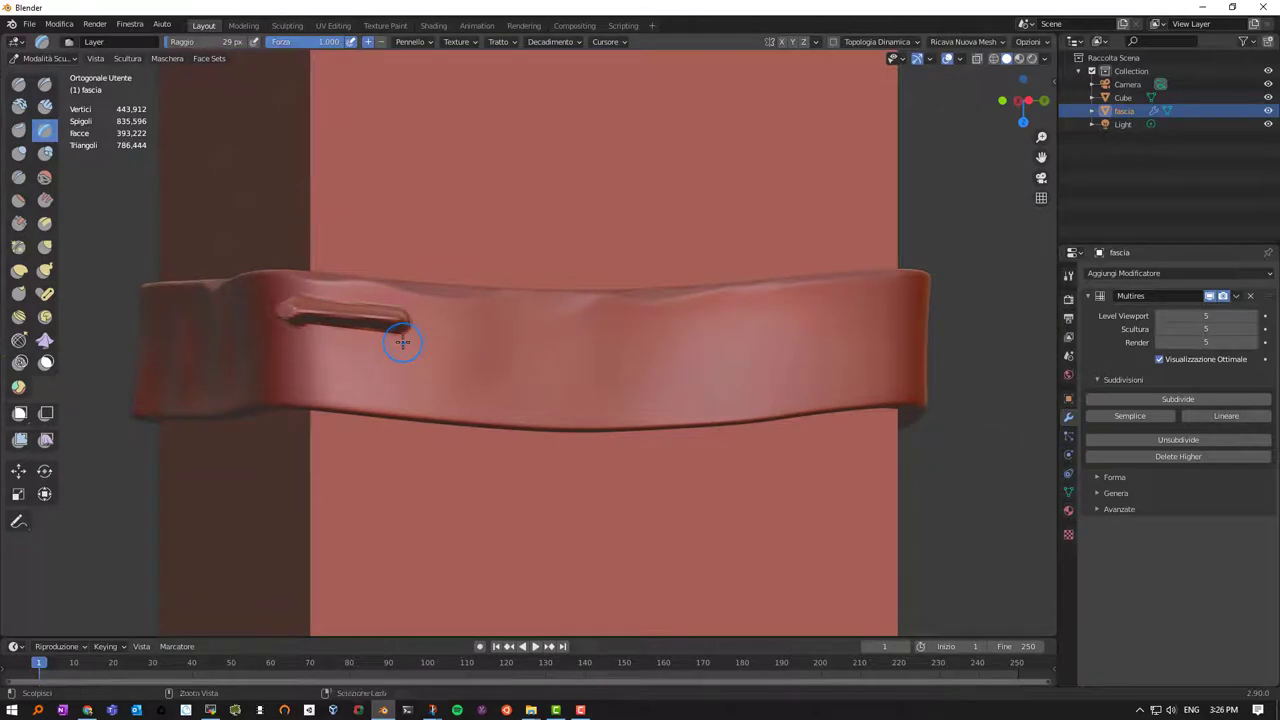
key(ctrl+z)
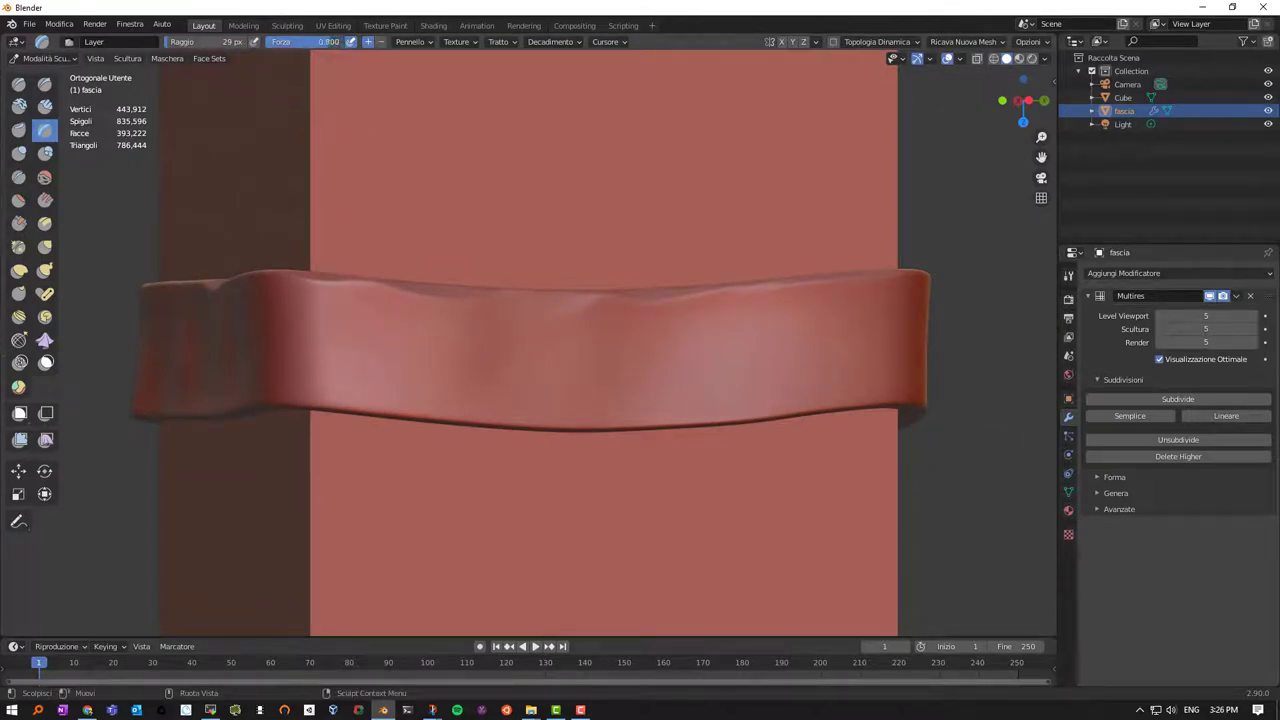
Lower the Layer brush strength to 0.483 and try a groove stroke, then undo it
drag(334, 43, 296, 43)
drag(285, 335, 382, 345)
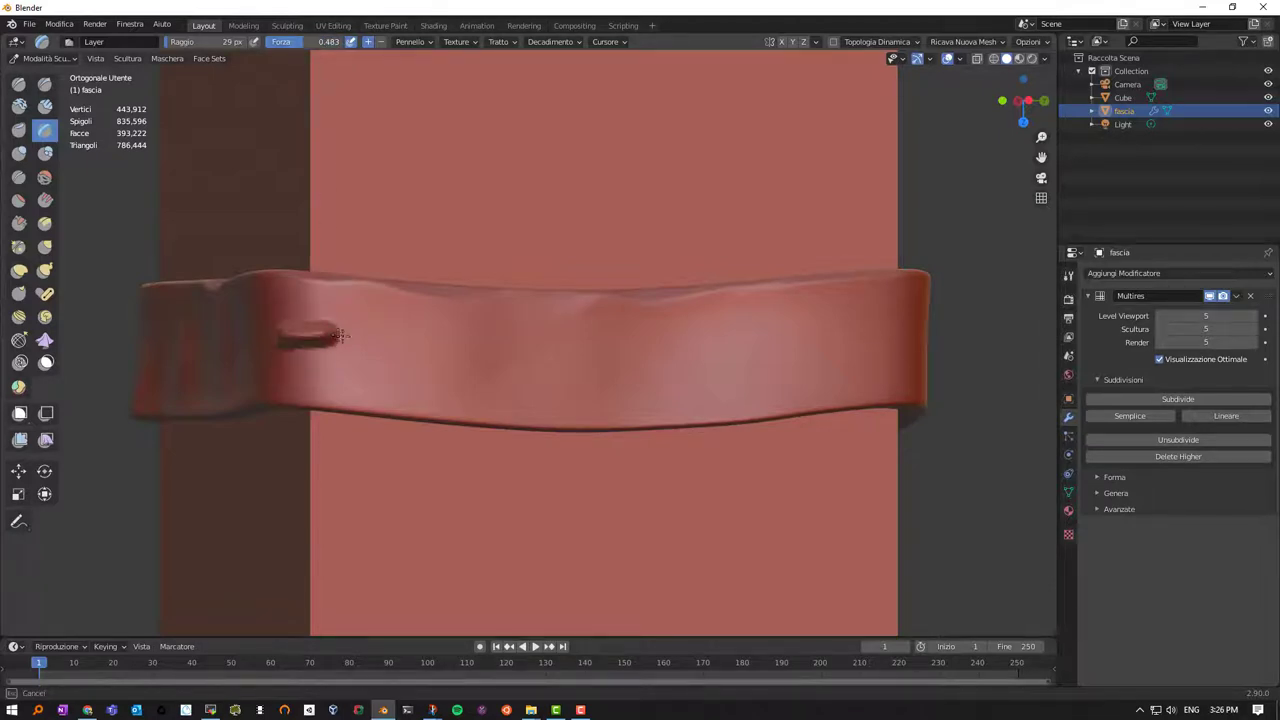
key(ctrl+z)
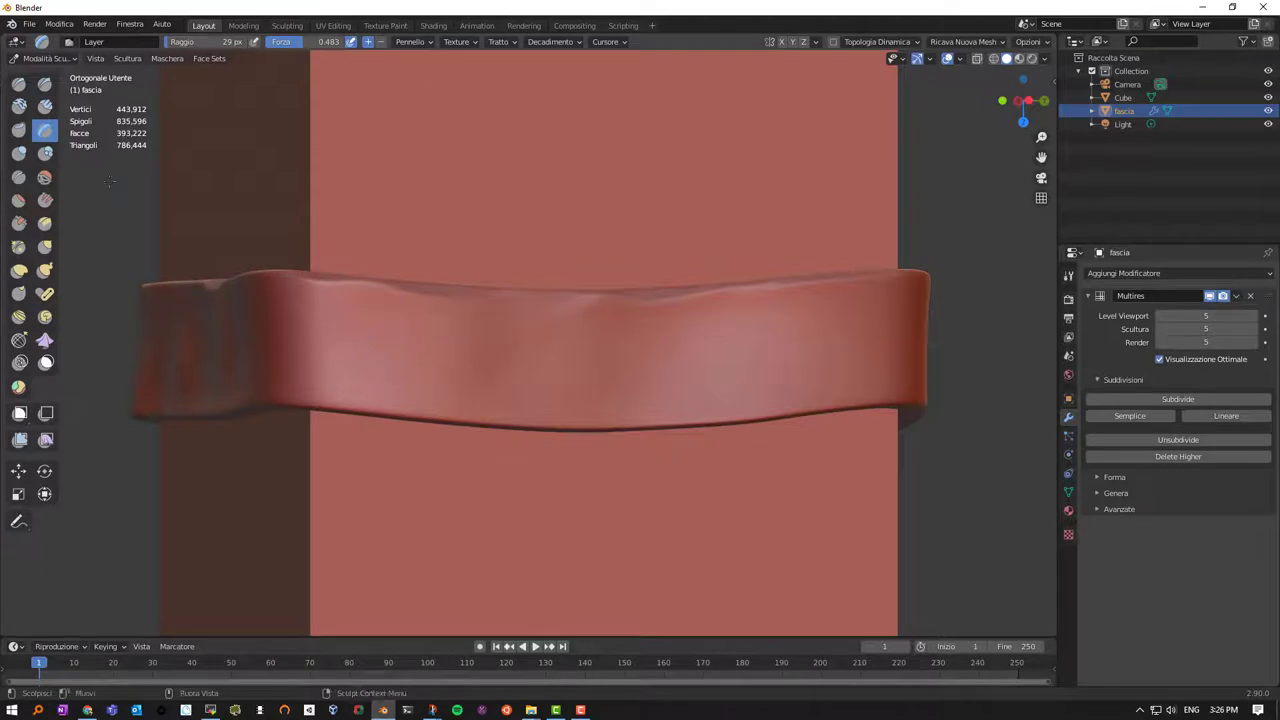
click(46, 133)
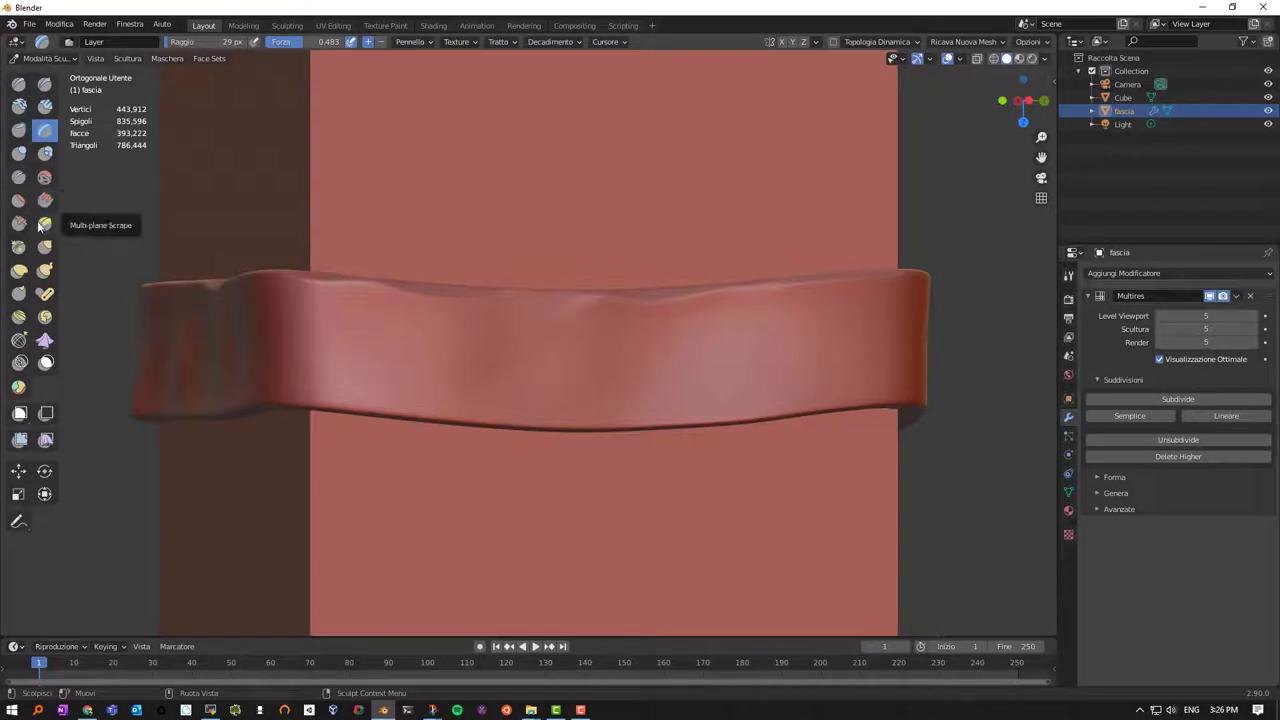
Switch to the Clay Strips brush and lay grooves along the band's upper part
click(46, 108)
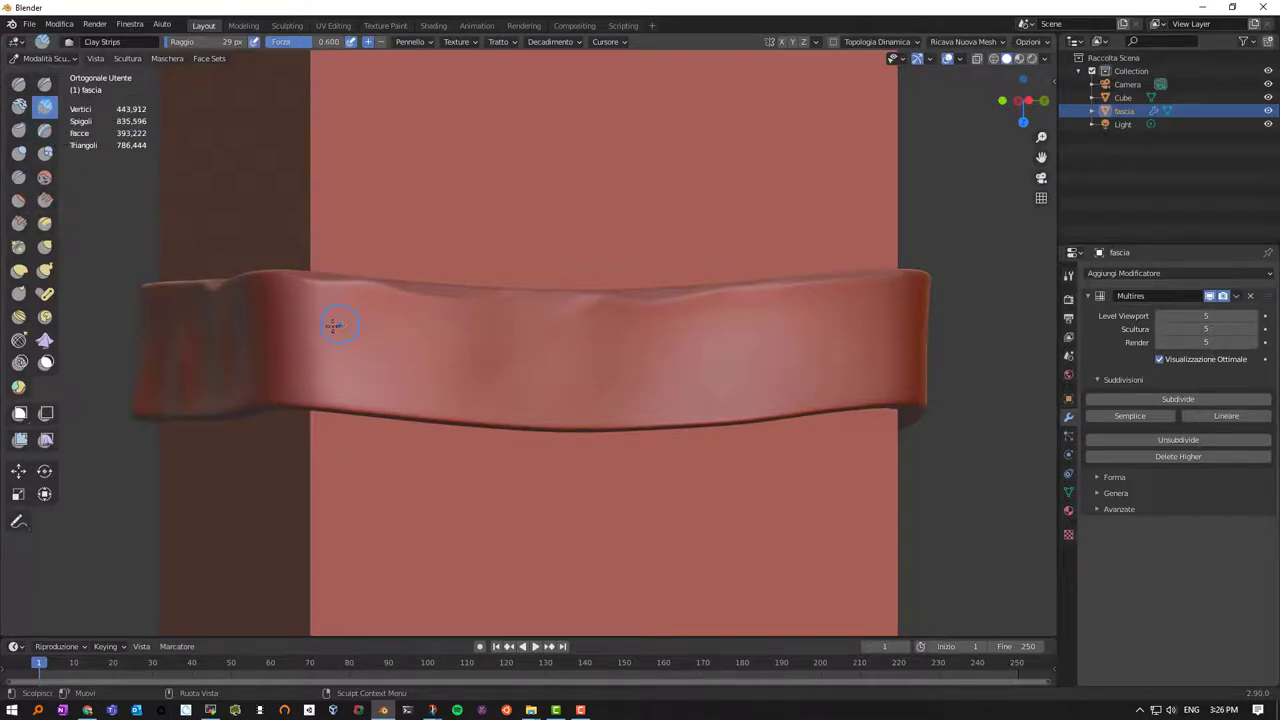
mouse_move(265, 323)
mouse_down()
mouse_move(600, 350)
mouse_move(905, 325)
mouse_up()
mouse_move(802, 280)
middle_down()
mouse_move(760, 277)
mouse_move(547, 373)
middle_up()
drag(427, 365, 496, 363)
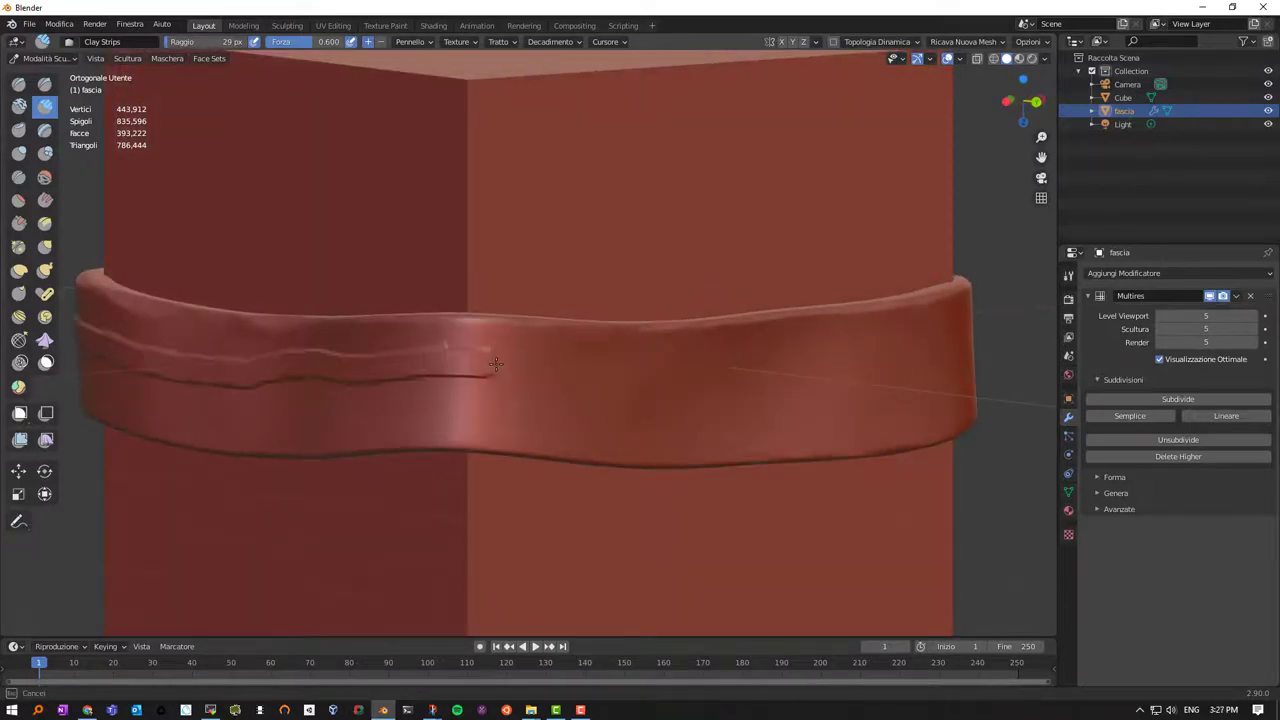
drag(741, 362, 910, 355)
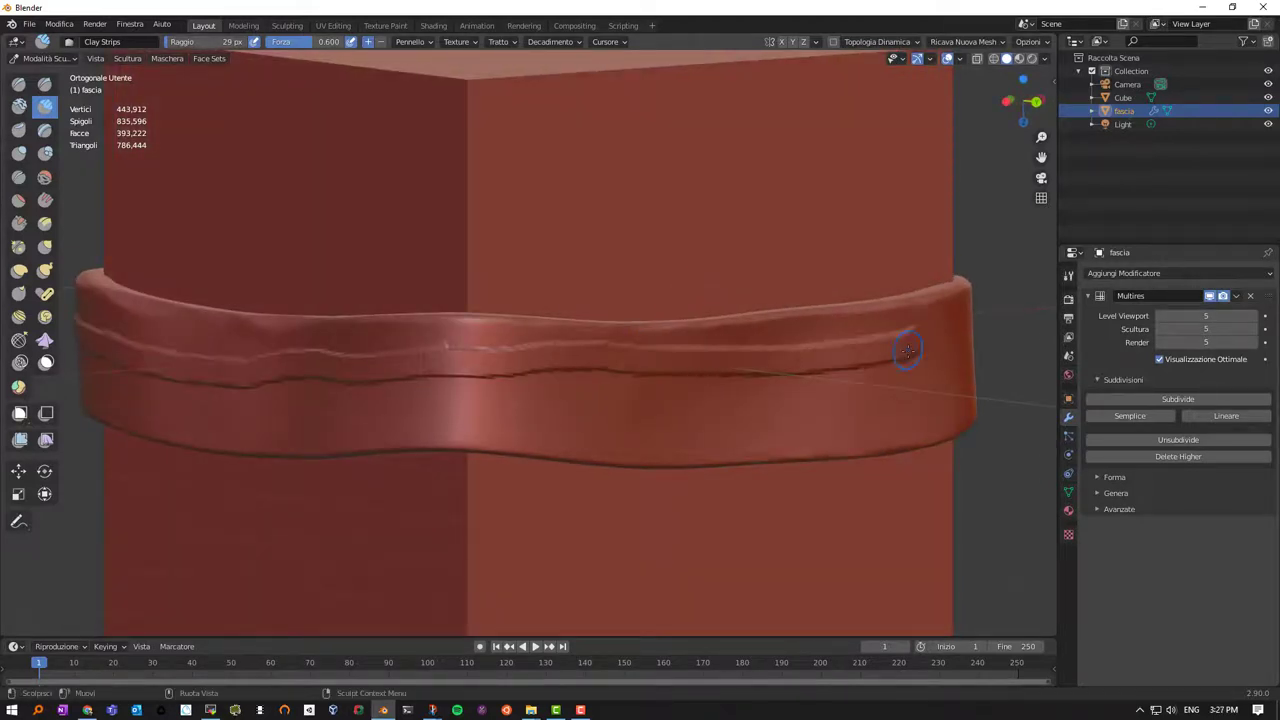
mouse_move(910, 355)
middle_down()
mouse_move(816, 354)
mouse_move(513, 400)
middle_up()
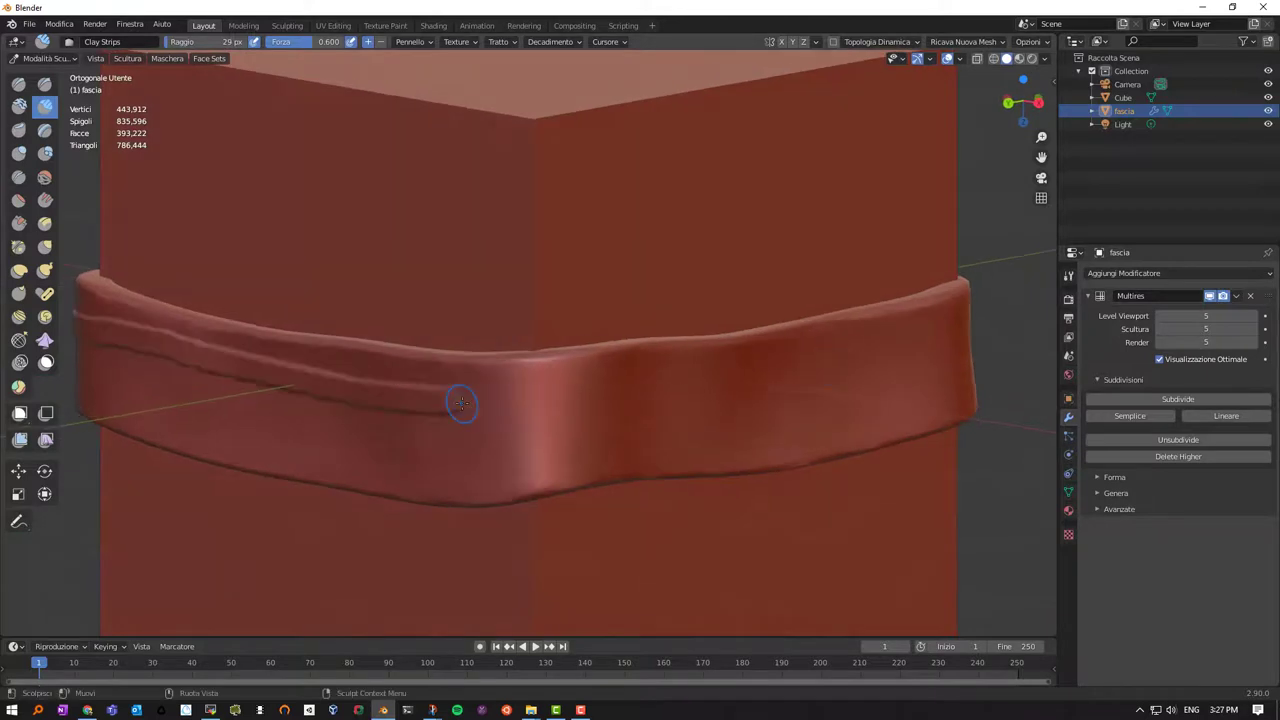
drag(461, 402, 525, 398)
drag(768, 374, 897, 355)
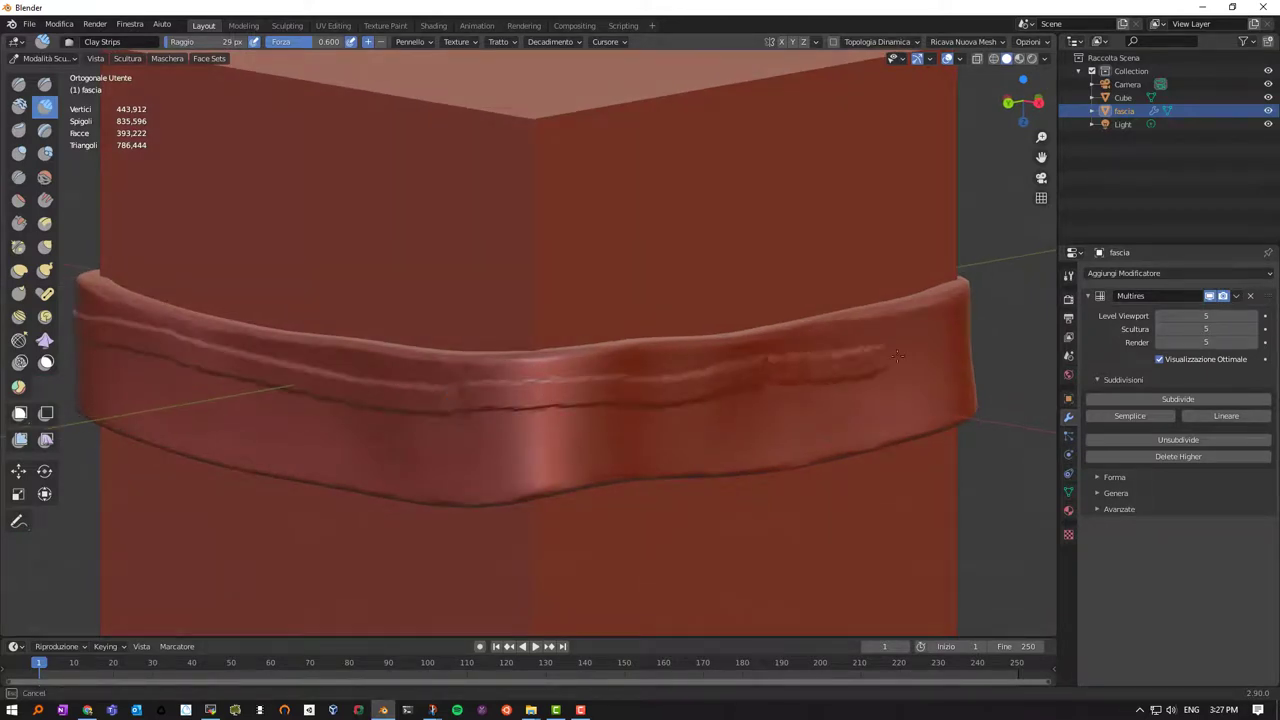
Build long clay ridges across the band toward its right end
middle_drag(942, 340, 420, 385)
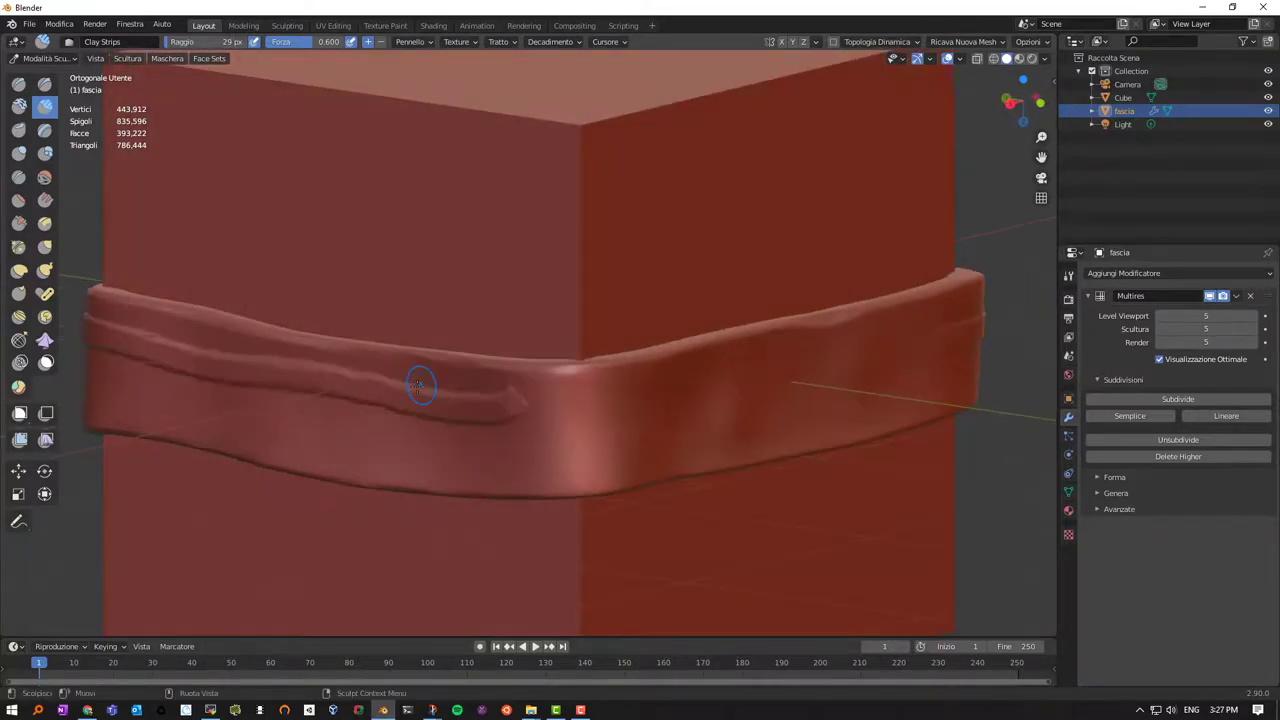
drag(496, 402, 606, 403)
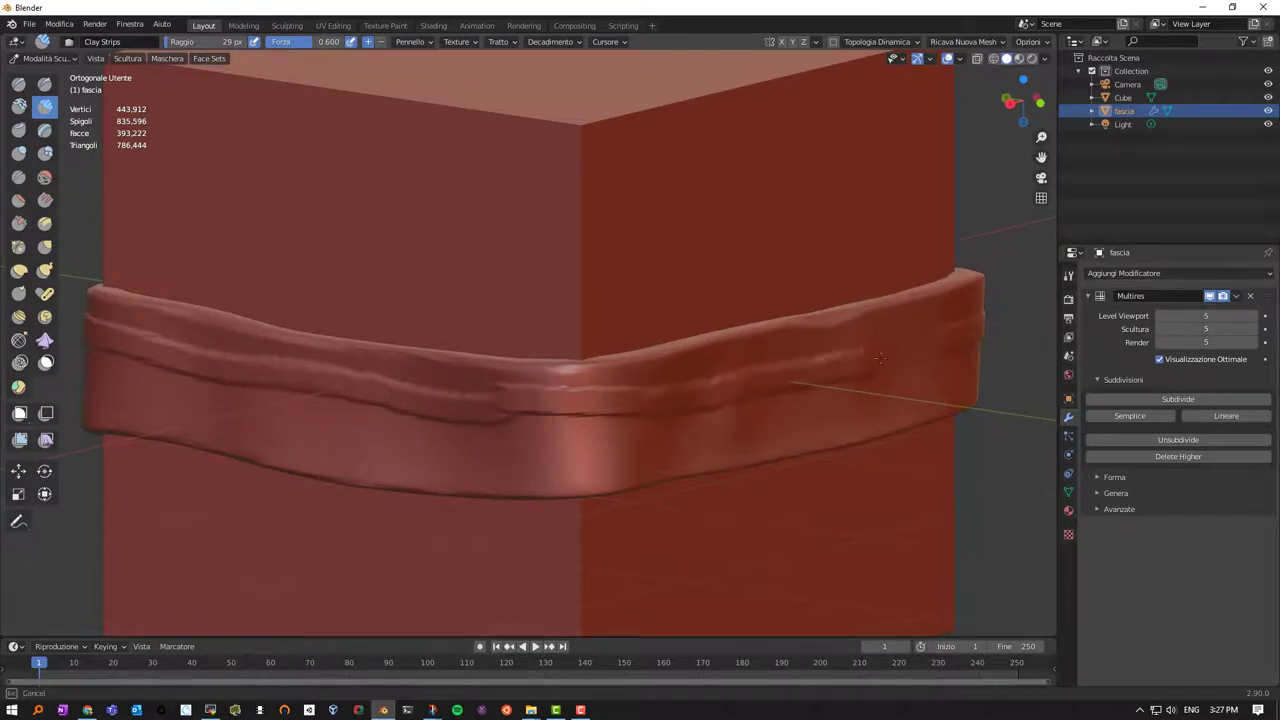
mouse_move(629, 366)
middle_down()
mouse_move(740, 430)
mouse_move(645, 430)
middle_up()
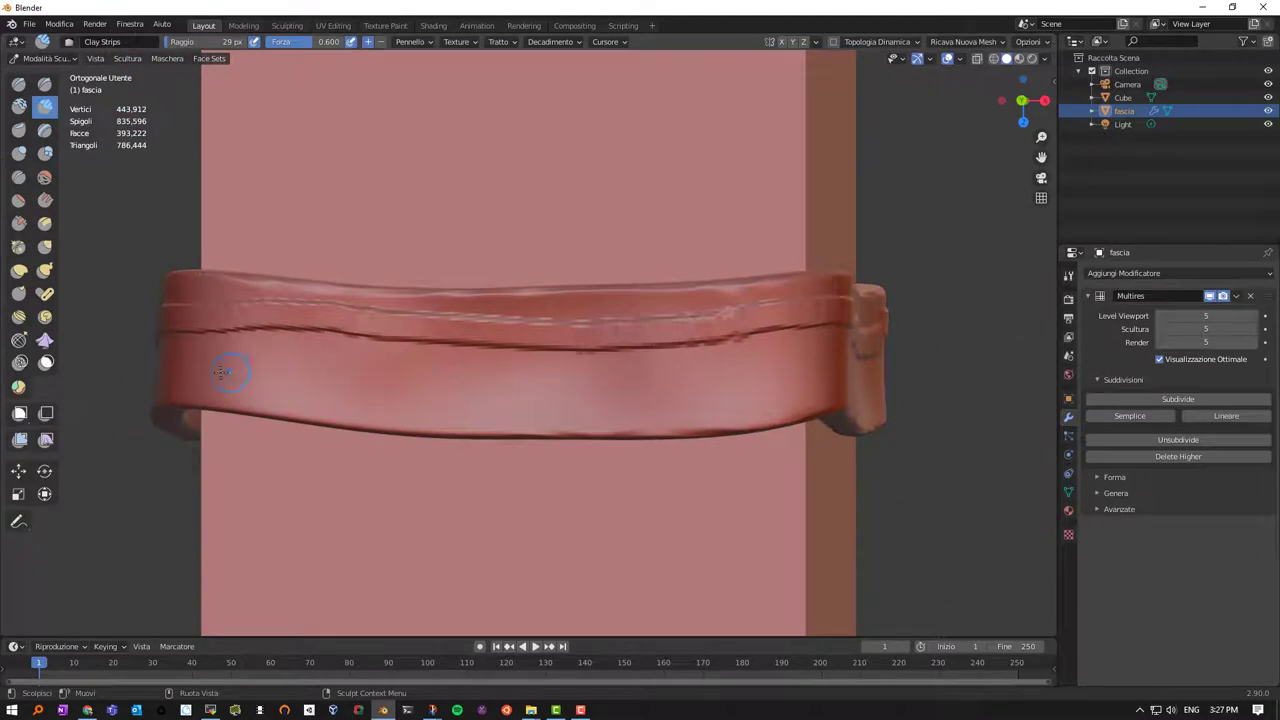
drag(175, 366, 830, 384)
middle_drag(855, 348, 726, 359)
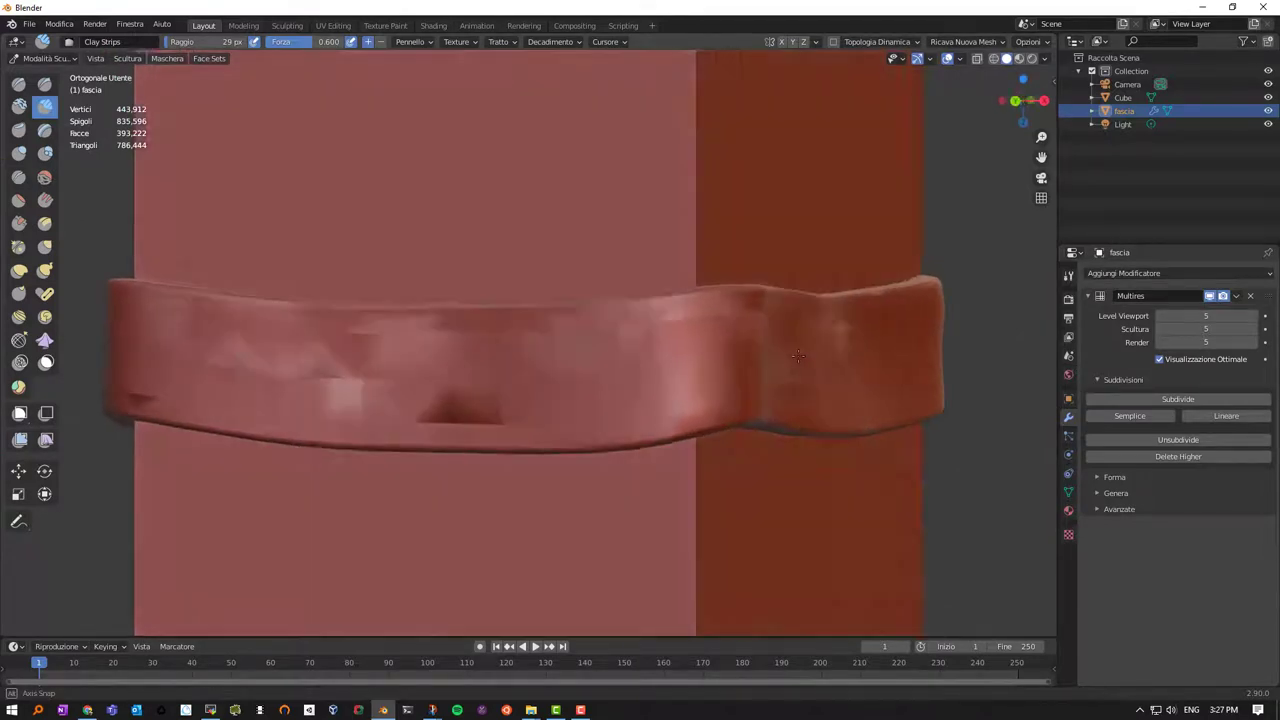
drag(333, 397, 352, 393)
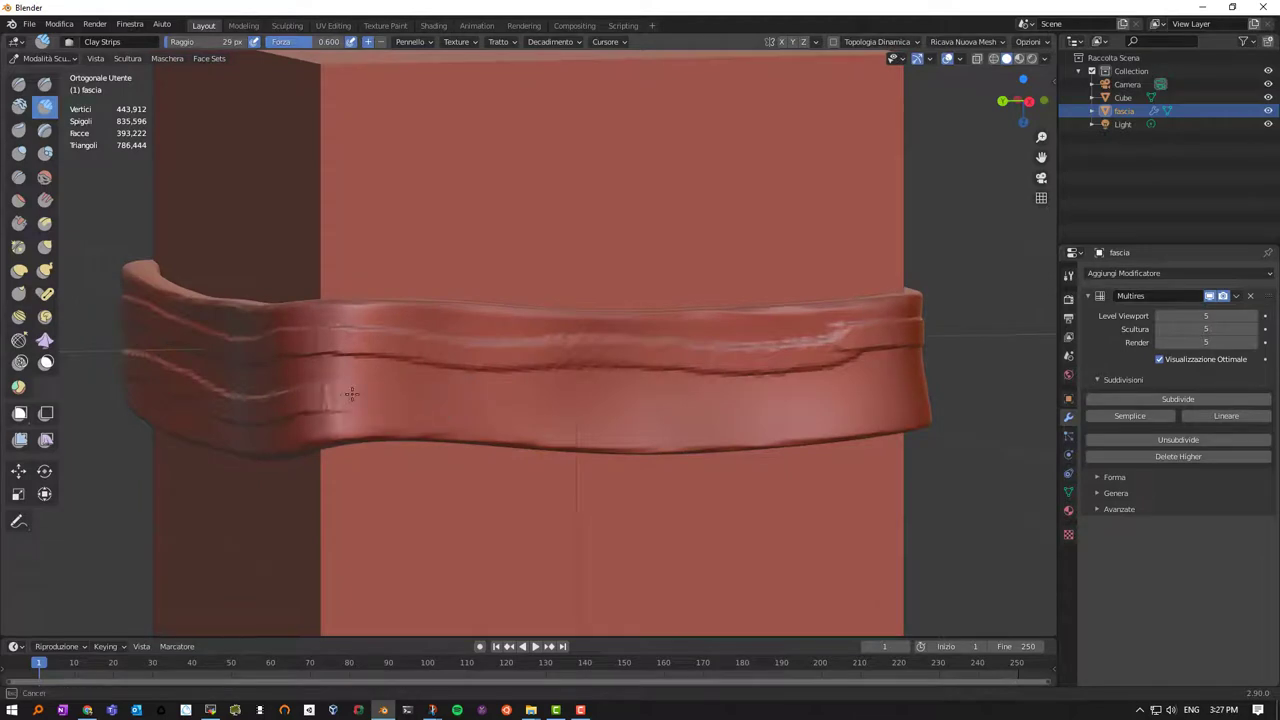
mouse_move(556, 393)
mouse_down()
mouse_move(785, 402)
mouse_move(900, 385)
mouse_up()
Add more clay grooves along the band, undoing one, and orbit to face the band directly
mouse_move(900, 385)
middle_down()
mouse_move(779, 313)
mouse_move(759, 316)
middle_up()
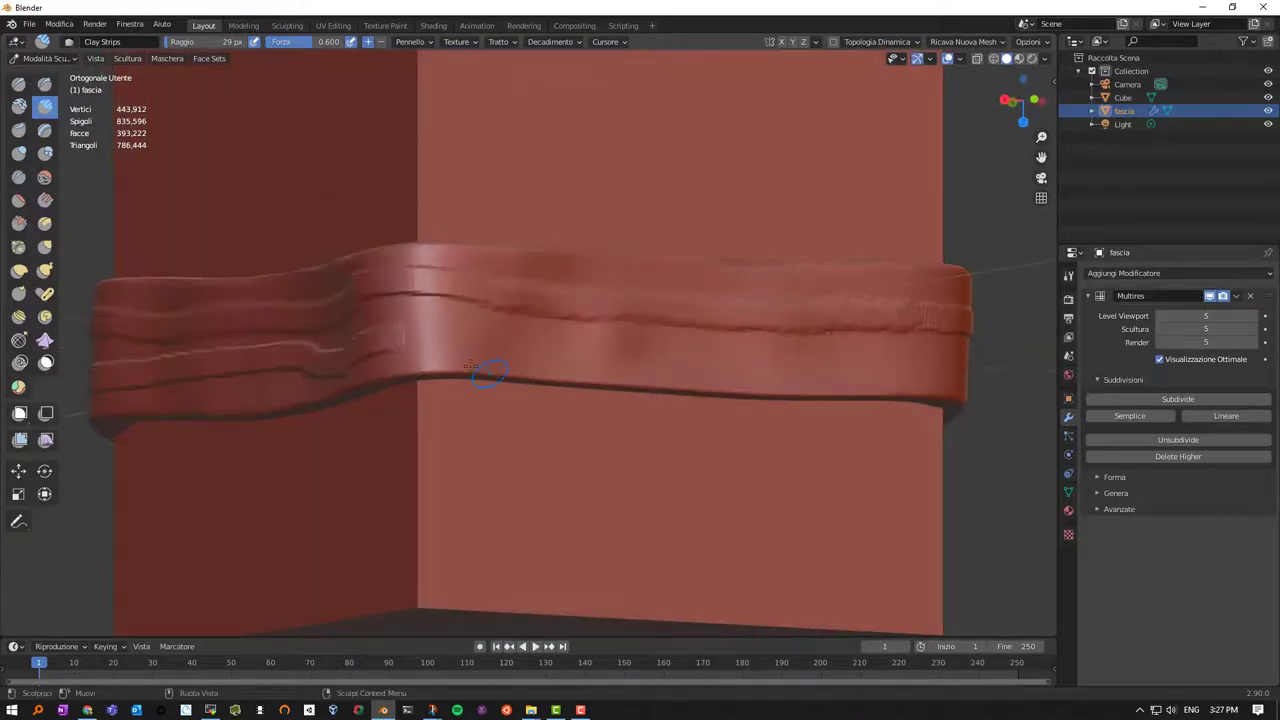
mouse_move(411, 337)
mouse_down()
mouse_move(550, 358)
mouse_move(658, 349)
mouse_up()
drag(777, 358, 935, 360)
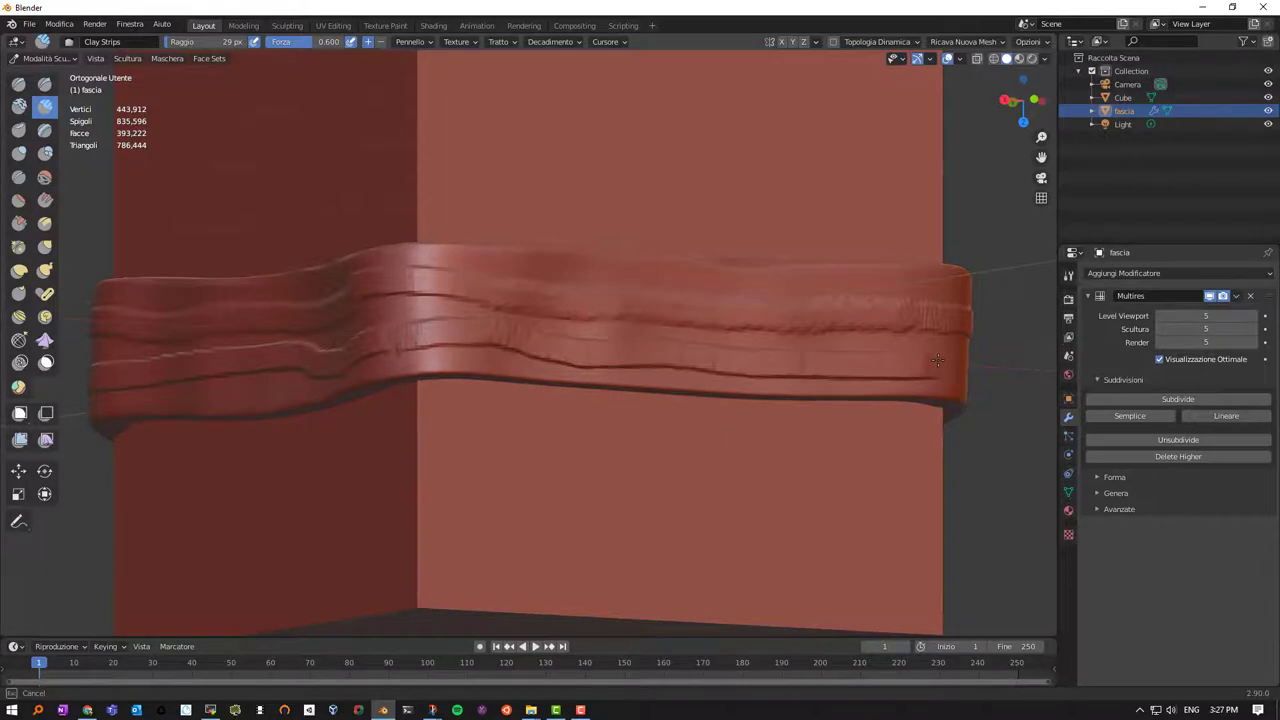
key(ctrl+z)
mouse_move(935, 360)
middle_down()
mouse_move(826, 330)
mouse_move(707, 357)
middle_up()
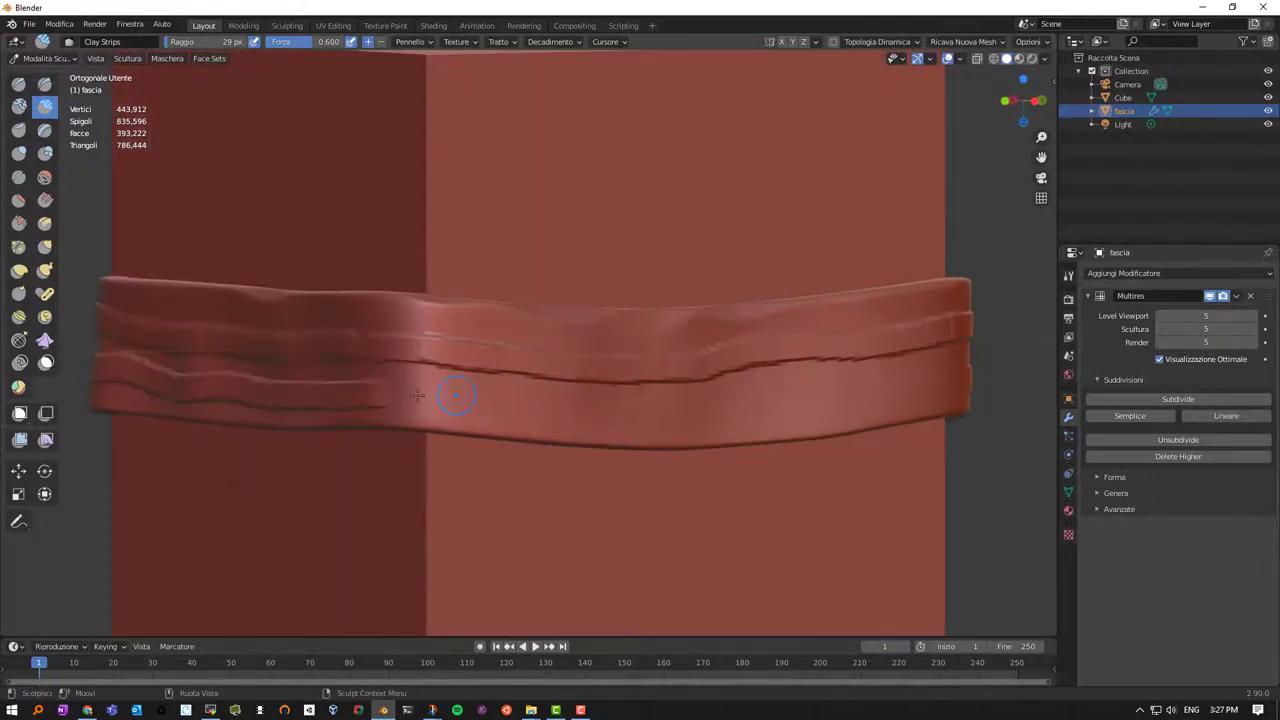
mouse_move(389, 396)
mouse_down()
mouse_move(745, 406)
mouse_move(862, 387)
mouse_up()
middle_drag(924, 378, 628, 390)
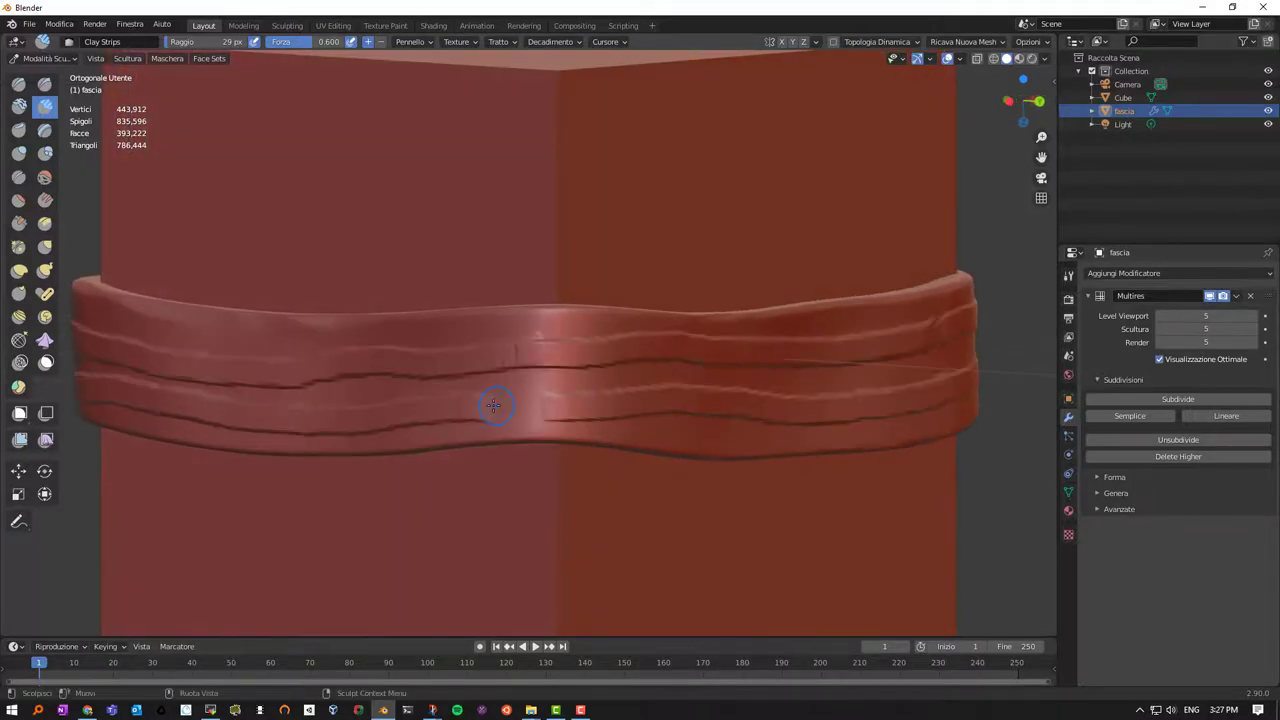
drag(493, 405, 529, 406)
middle_drag(523, 294, 592, 347)
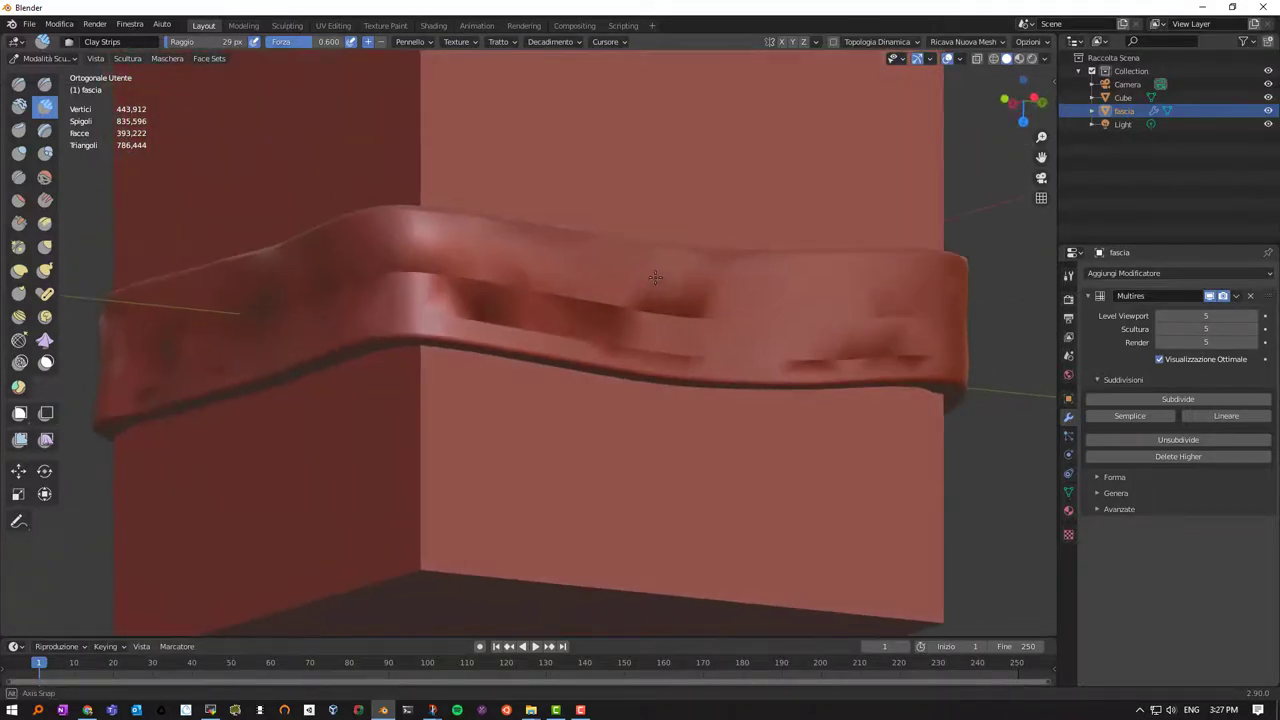
scroll(592, 347, down, 3)
scroll(528, 350, down, 2)
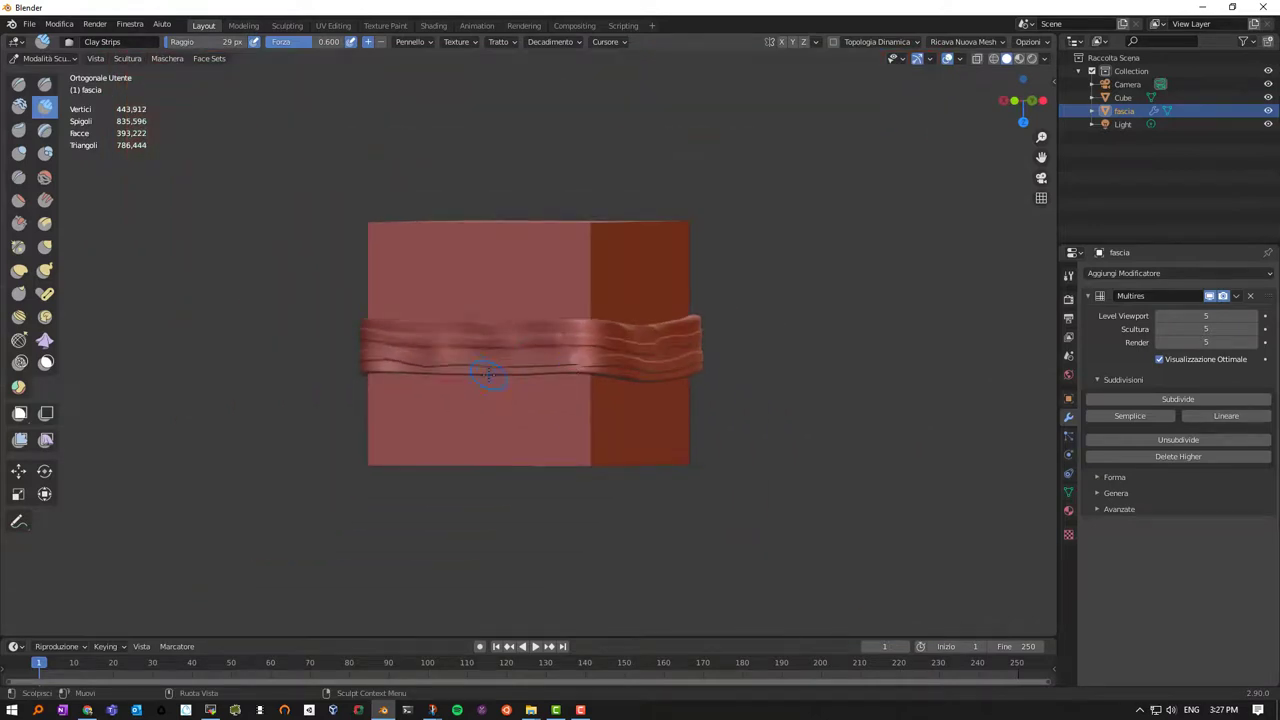
scroll(489, 375, up, 3)
scroll(489, 377, up, 3)
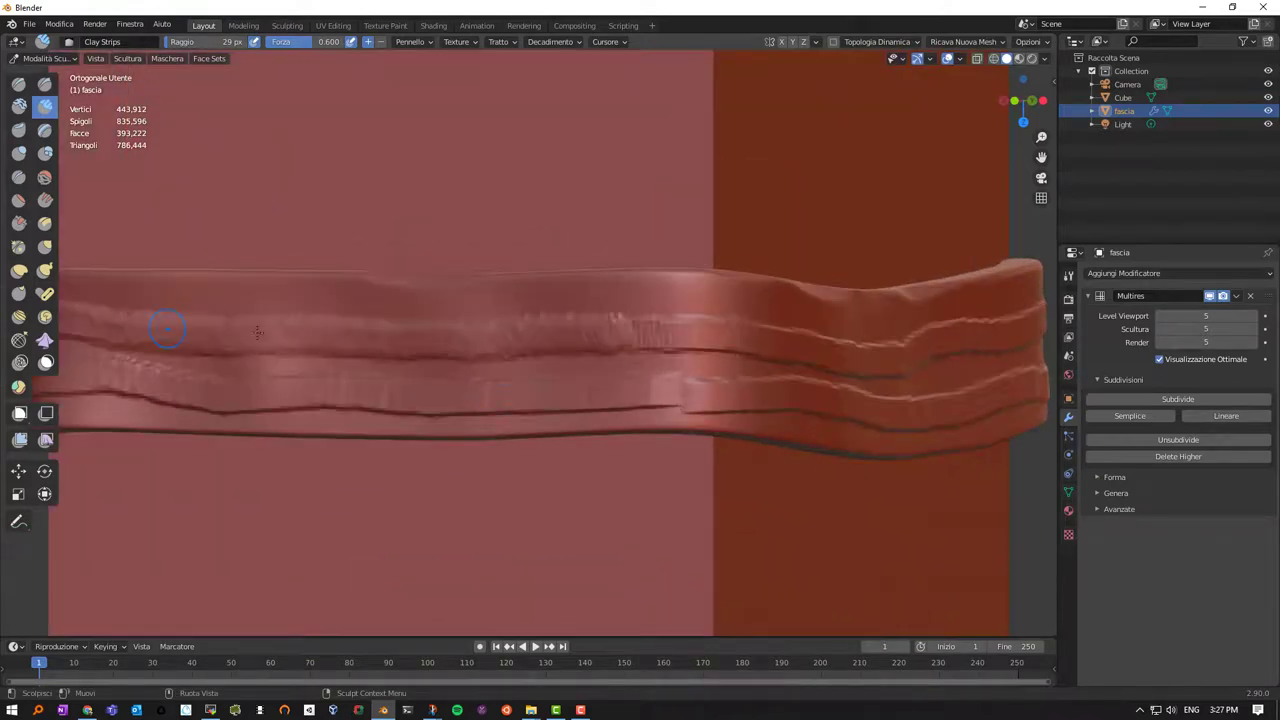
middle_drag(443, 353, 435, 350)
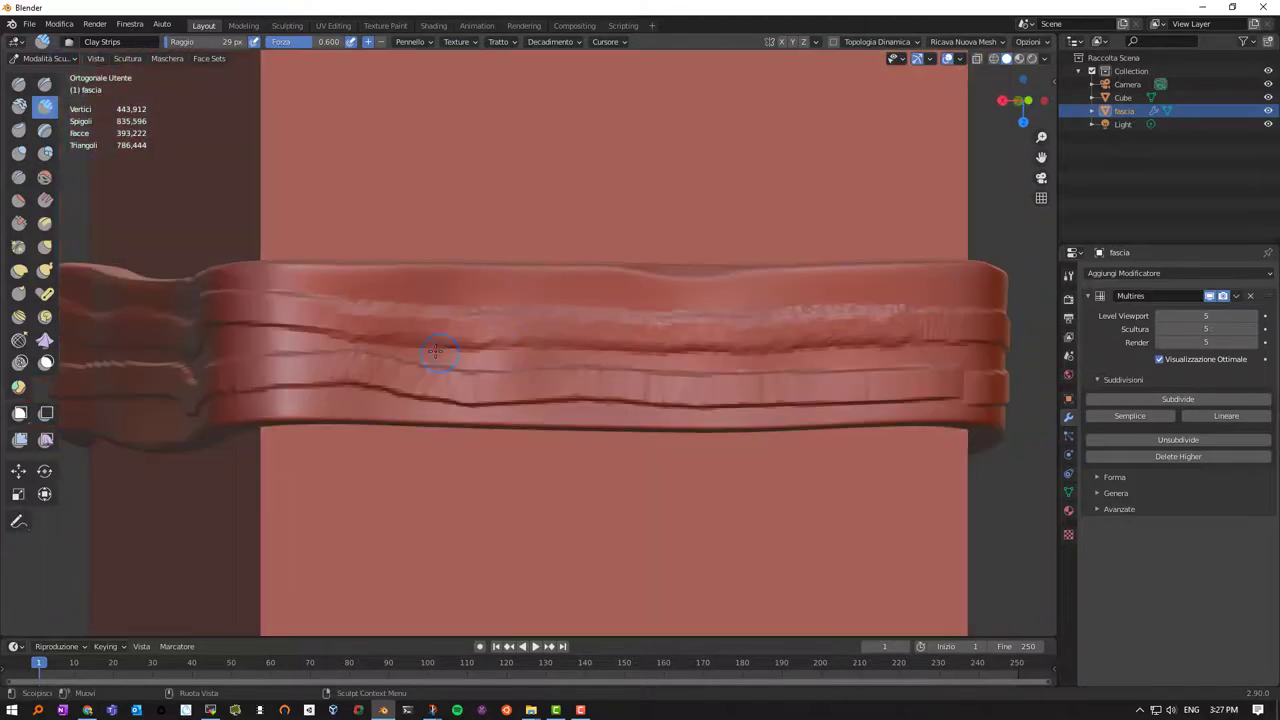
Switch to the Smooth brush at 0.325 strength and smooth the band's upper length
click(43, 177)
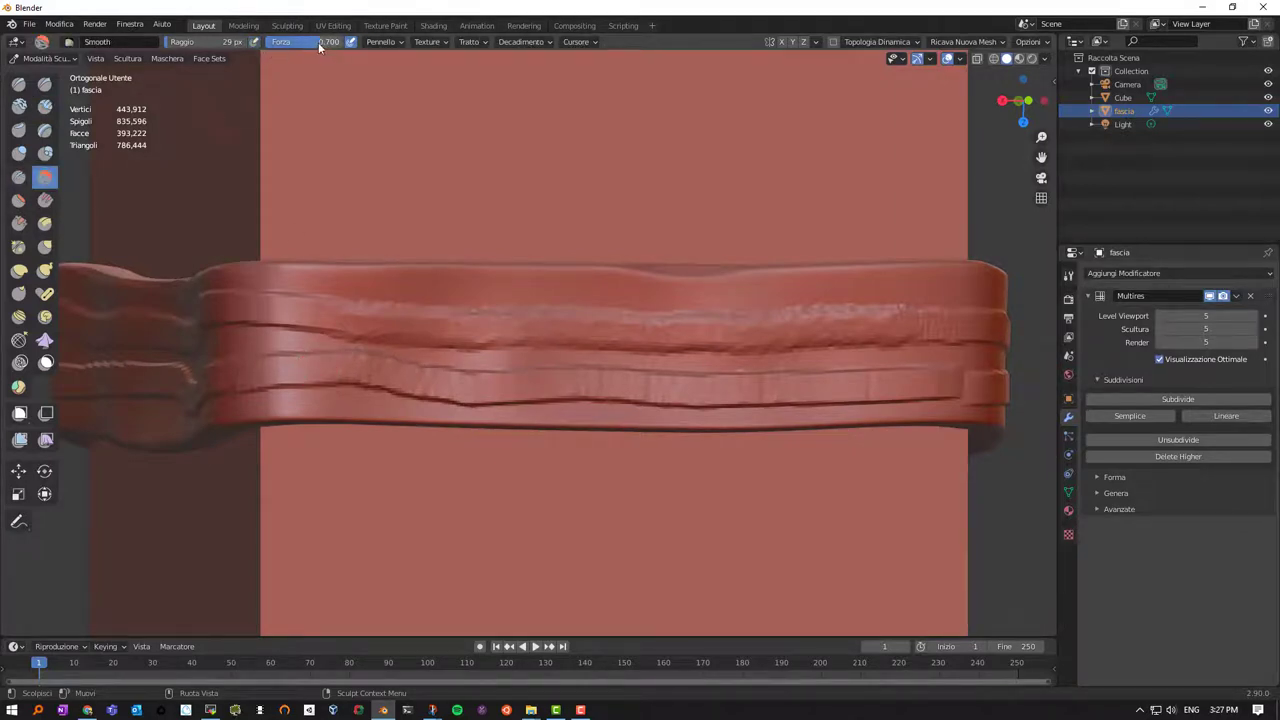
drag(320, 41, 294, 41)
drag(312, 373, 900, 386)
drag(678, 331, 913, 320)
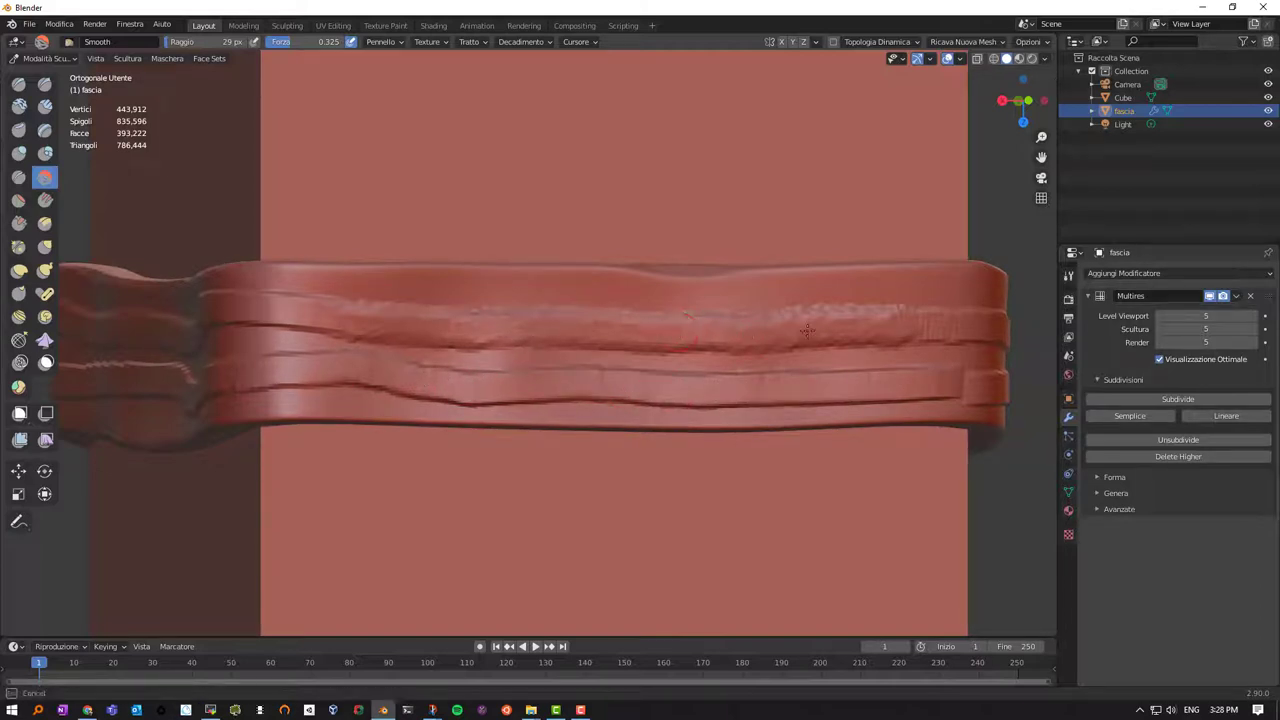
mouse_move(782, 327)
mouse_down()
mouse_move(840, 326)
mouse_move(782, 322)
mouse_up()
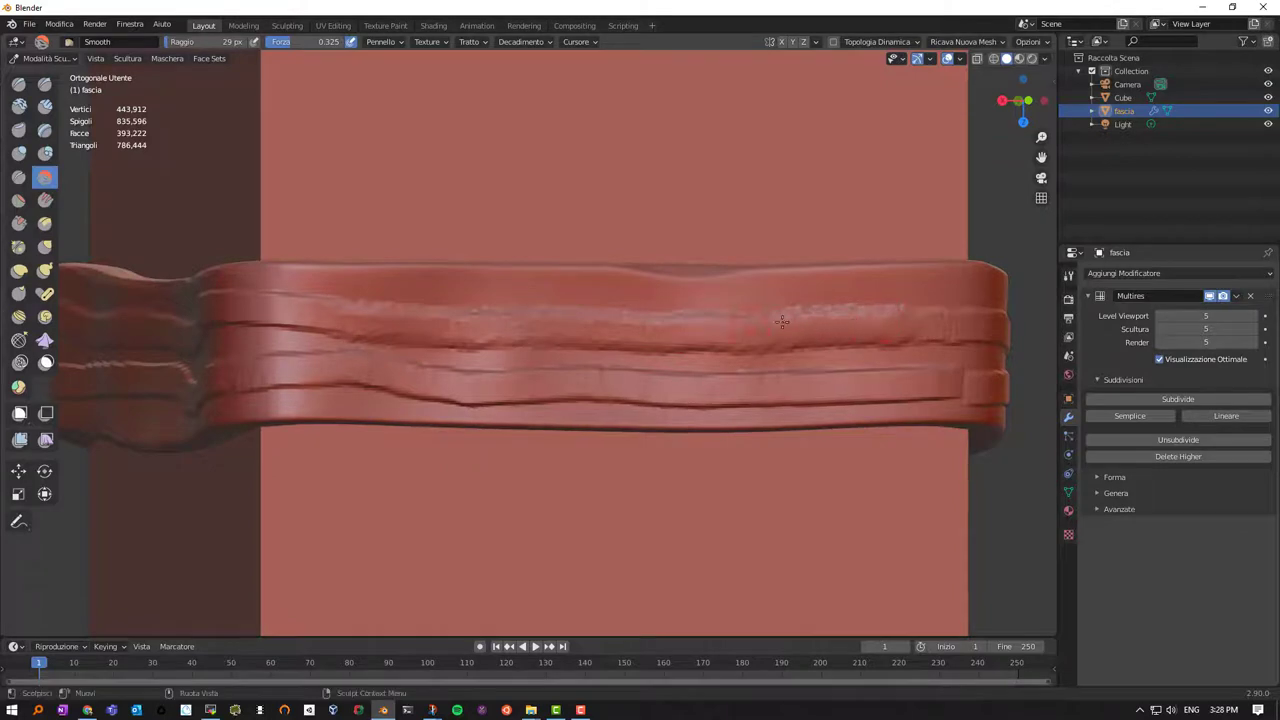
mouse_move(870, 308)
mouse_down()
mouse_move(600, 325)
mouse_move(366, 318)
mouse_move(318, 300)
mouse_up()
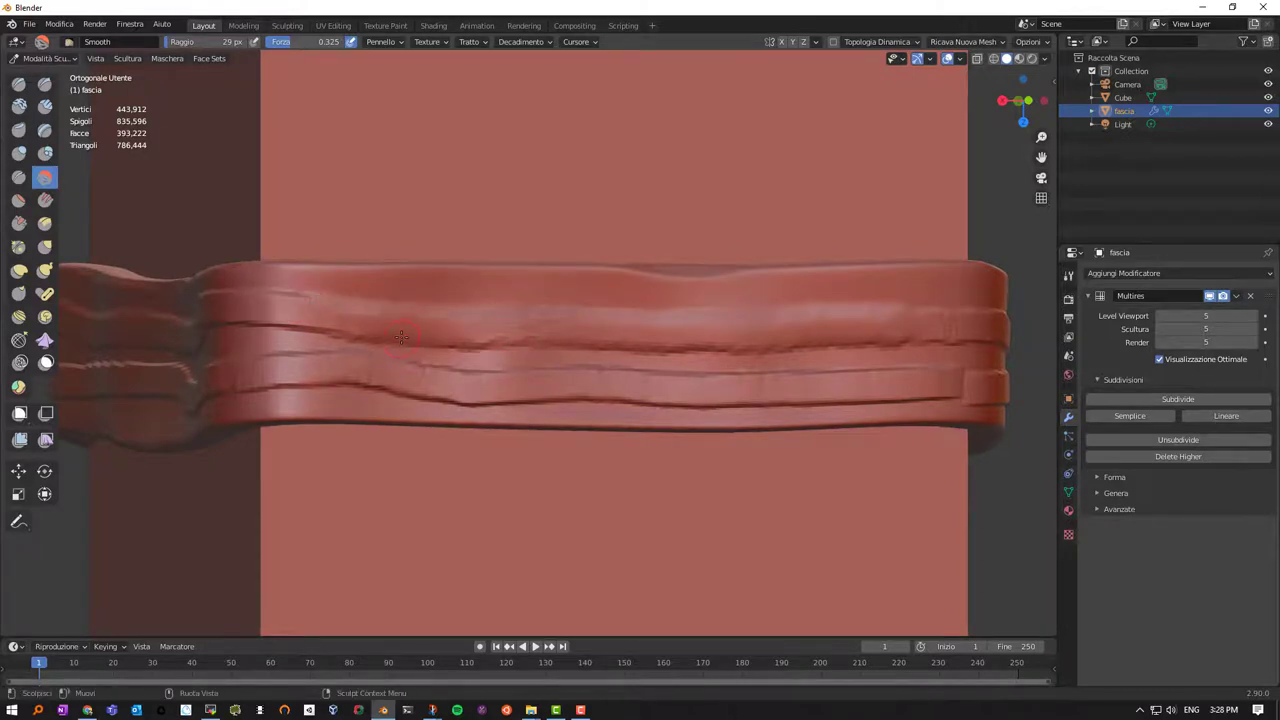
Smooth the band where it wraps the cube corner and along its middle
drag(401, 337, 272, 320)
mouse_move(462, 358)
middle_down()
mouse_move(508, 291)
mouse_move(428, 328)
middle_up()
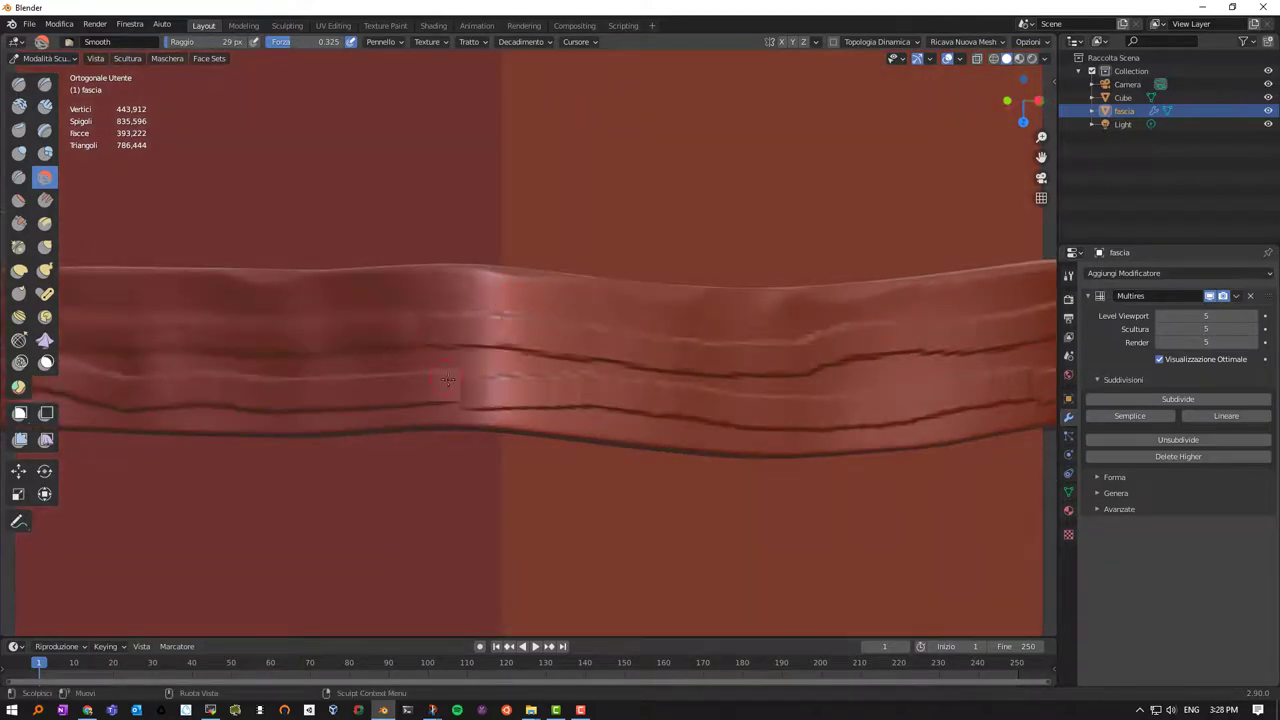
drag(448, 380, 582, 382)
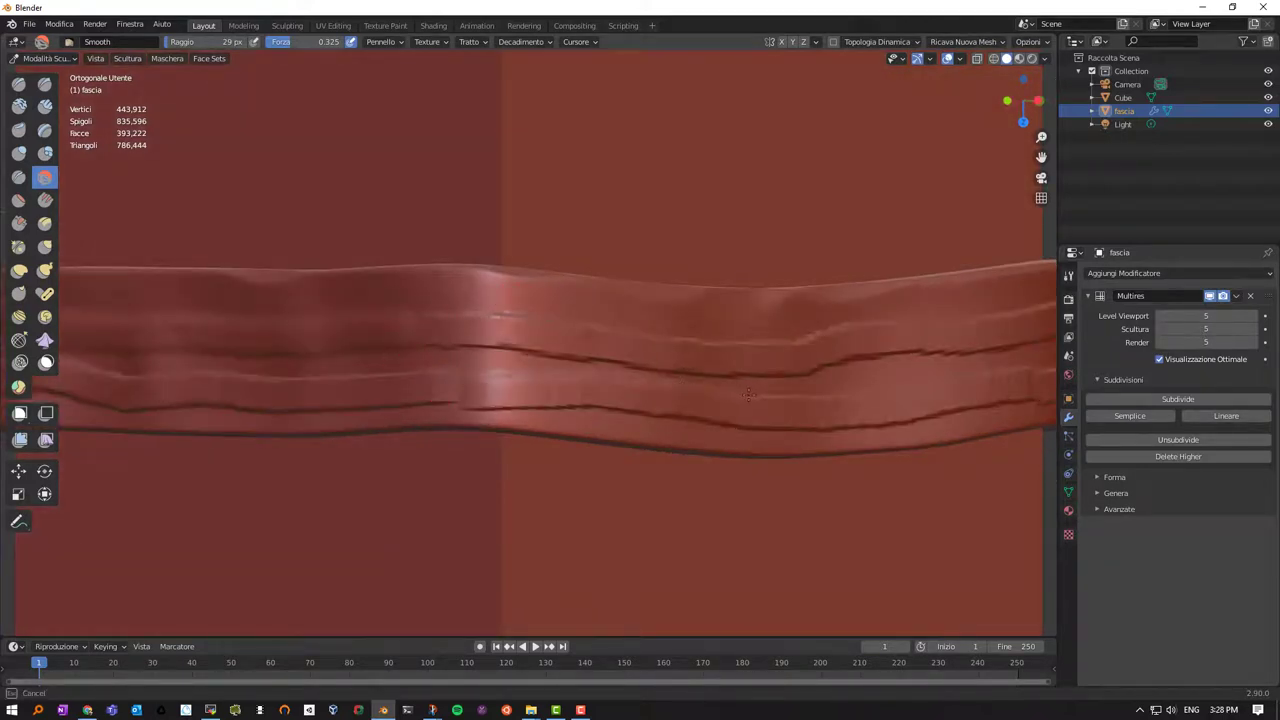
mouse_move(748, 395)
mouse_down()
mouse_move(520, 402)
mouse_move(626, 401)
mouse_up()
drag(730, 410, 775, 419)
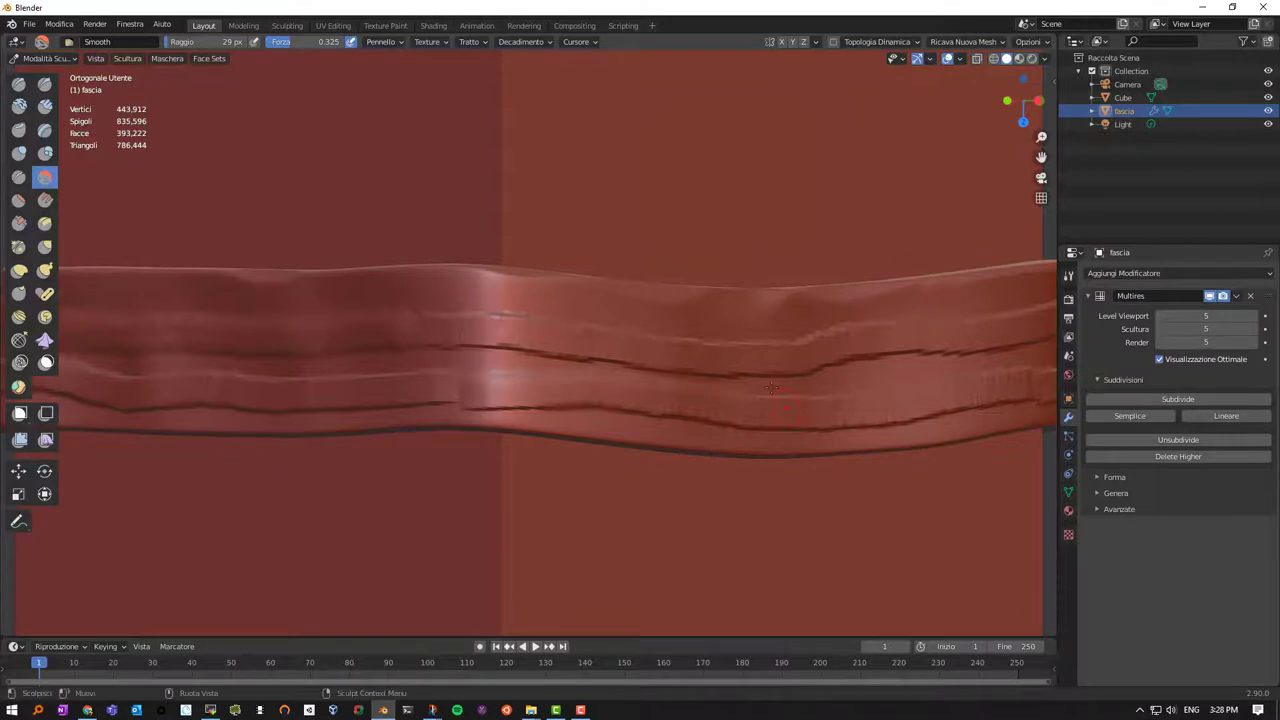
middle_drag(775, 419, 397, 436)
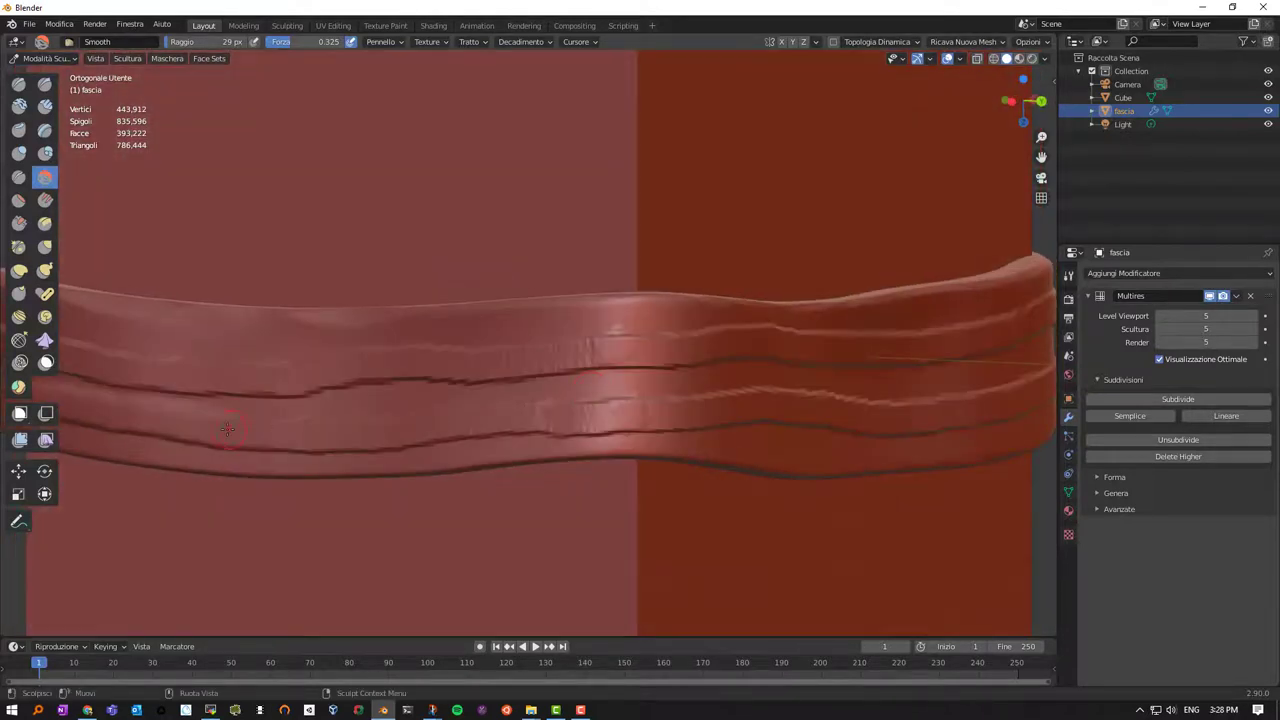
drag(228, 429, 421, 420)
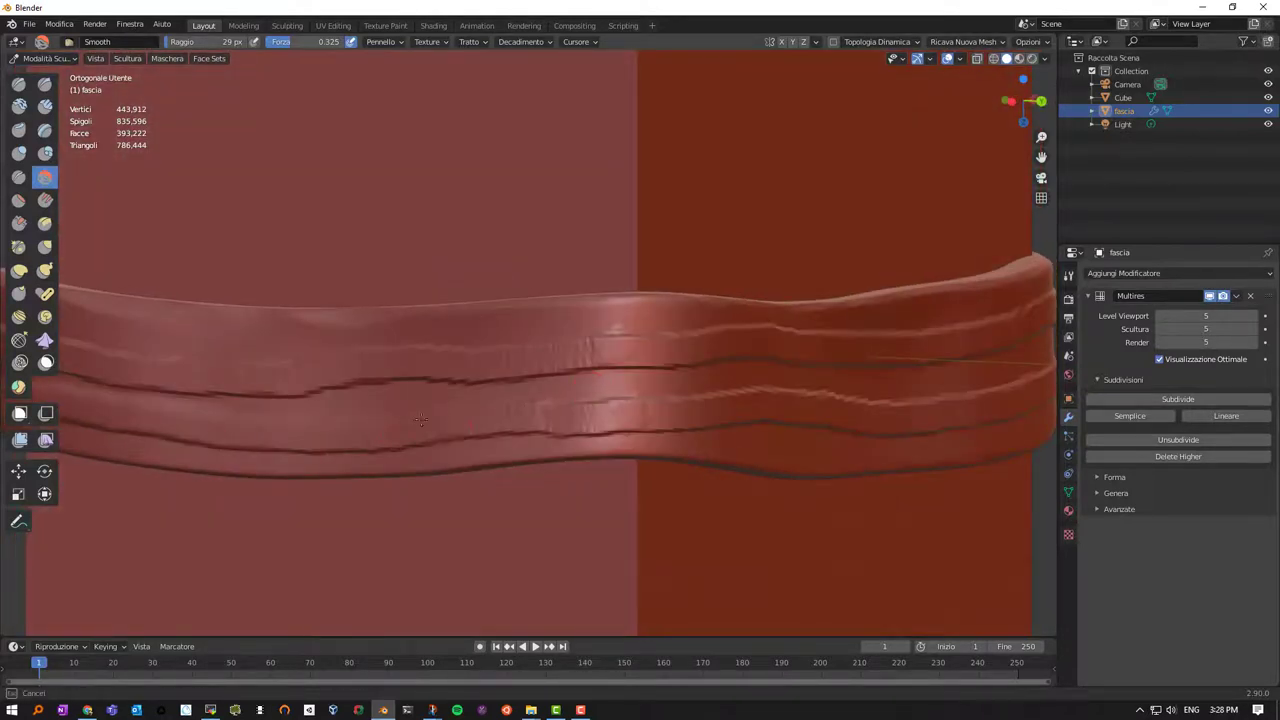
drag(515, 410, 524, 421)
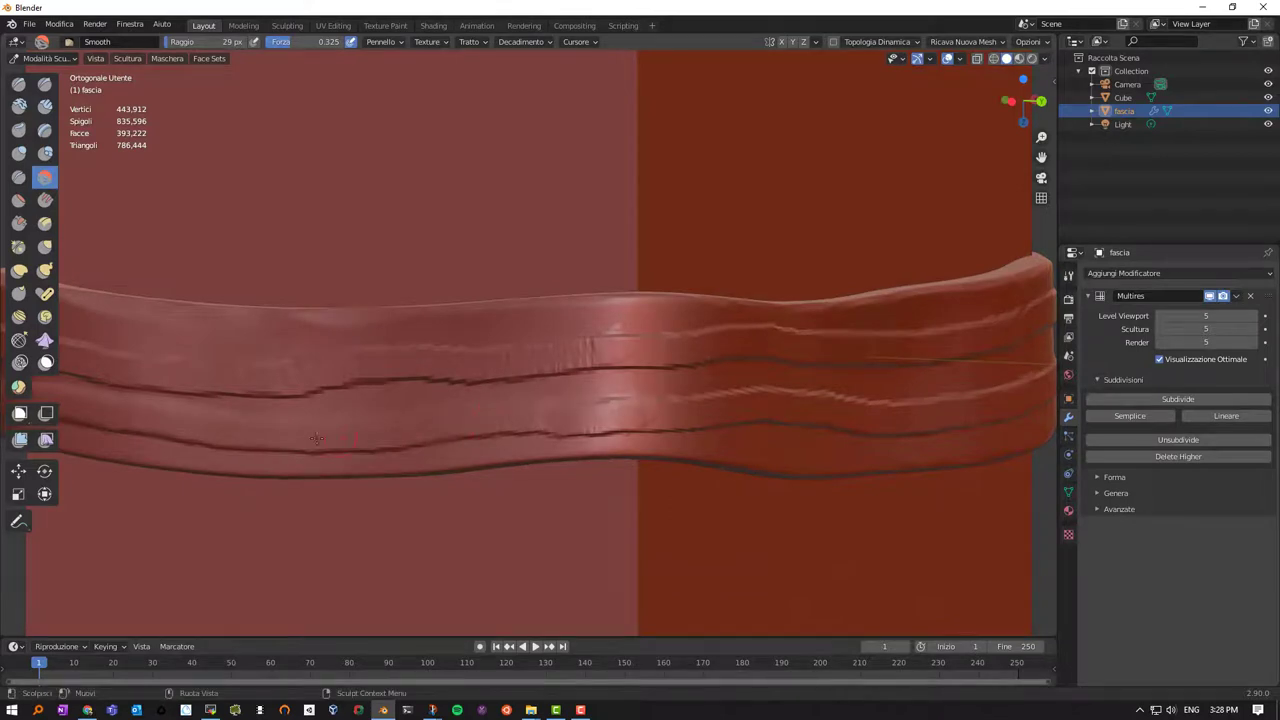
Smooth the band's upper and lower creases from the left side toward the centre
mouse_move(308, 441)
mouse_down()
mouse_move(679, 419)
mouse_move(354, 371)
mouse_up()
mouse_move(252, 388)
mouse_down()
mouse_move(621, 357)
mouse_move(164, 368)
mouse_up()
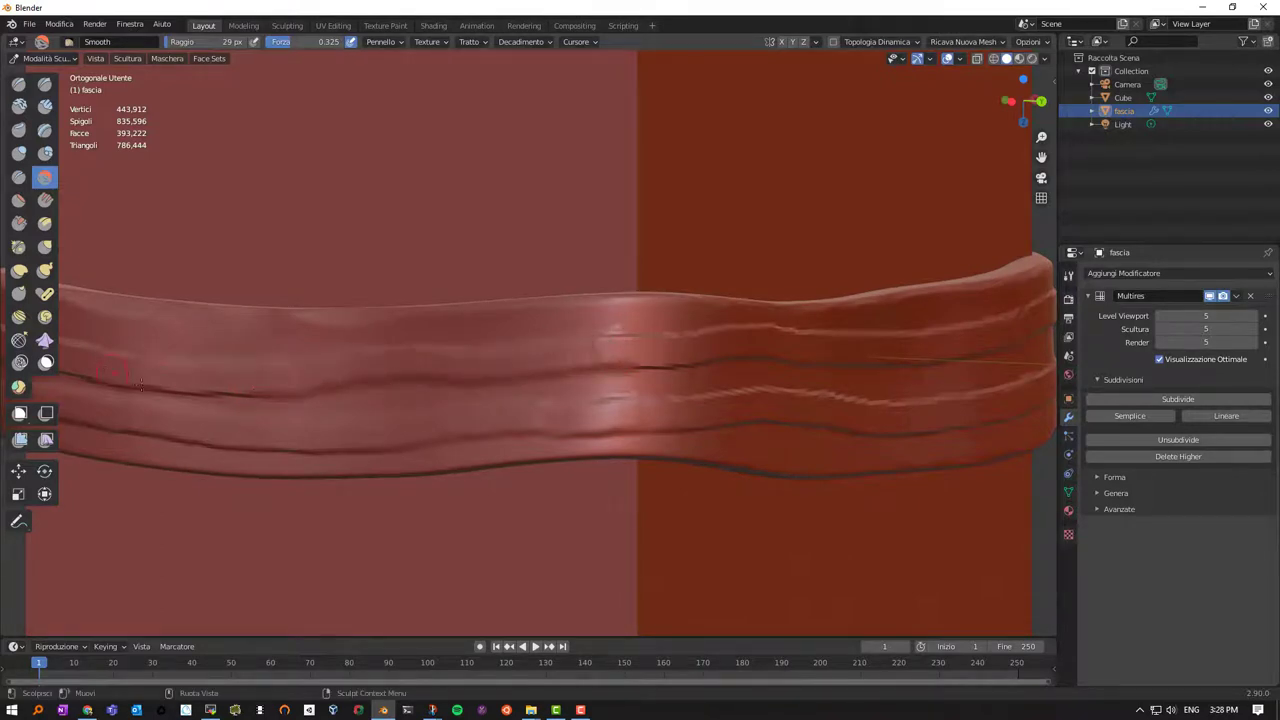
mouse_move(124, 381)
middle_down()
mouse_move(290, 344)
mouse_move(355, 348)
middle_up()
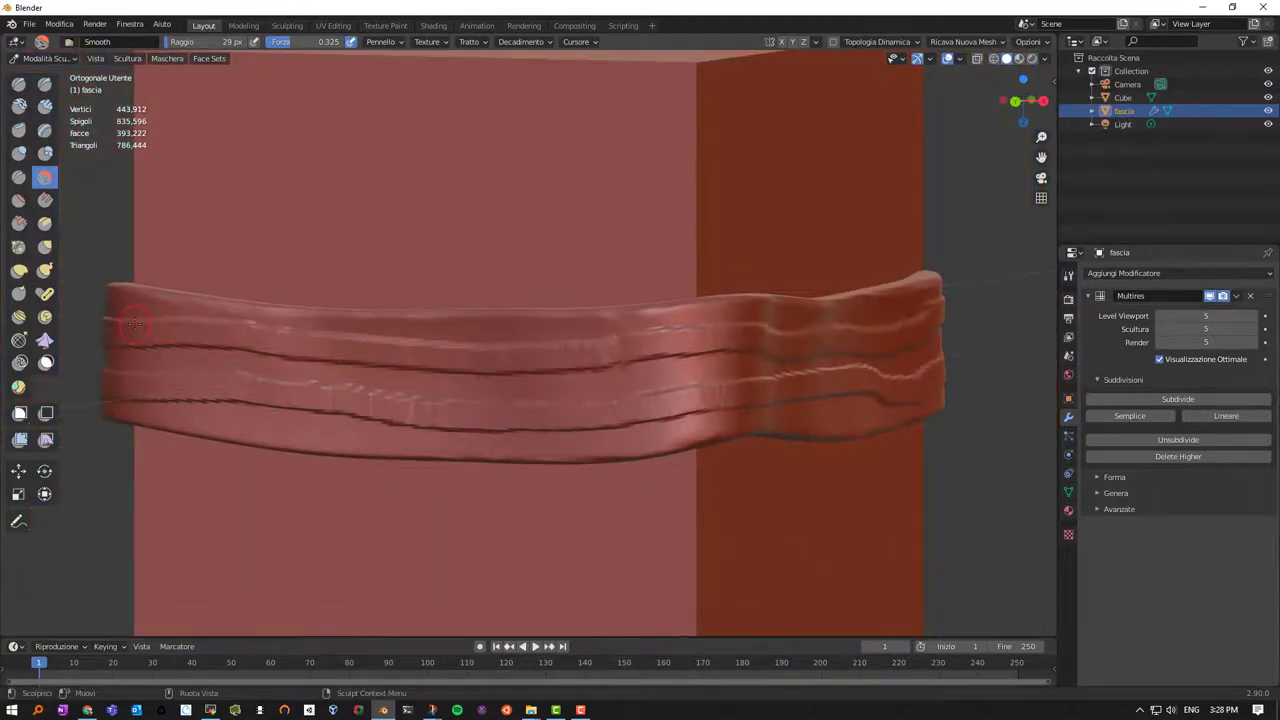
mouse_move(133, 325)
mouse_down()
mouse_move(432, 350)
mouse_move(610, 348)
mouse_up()
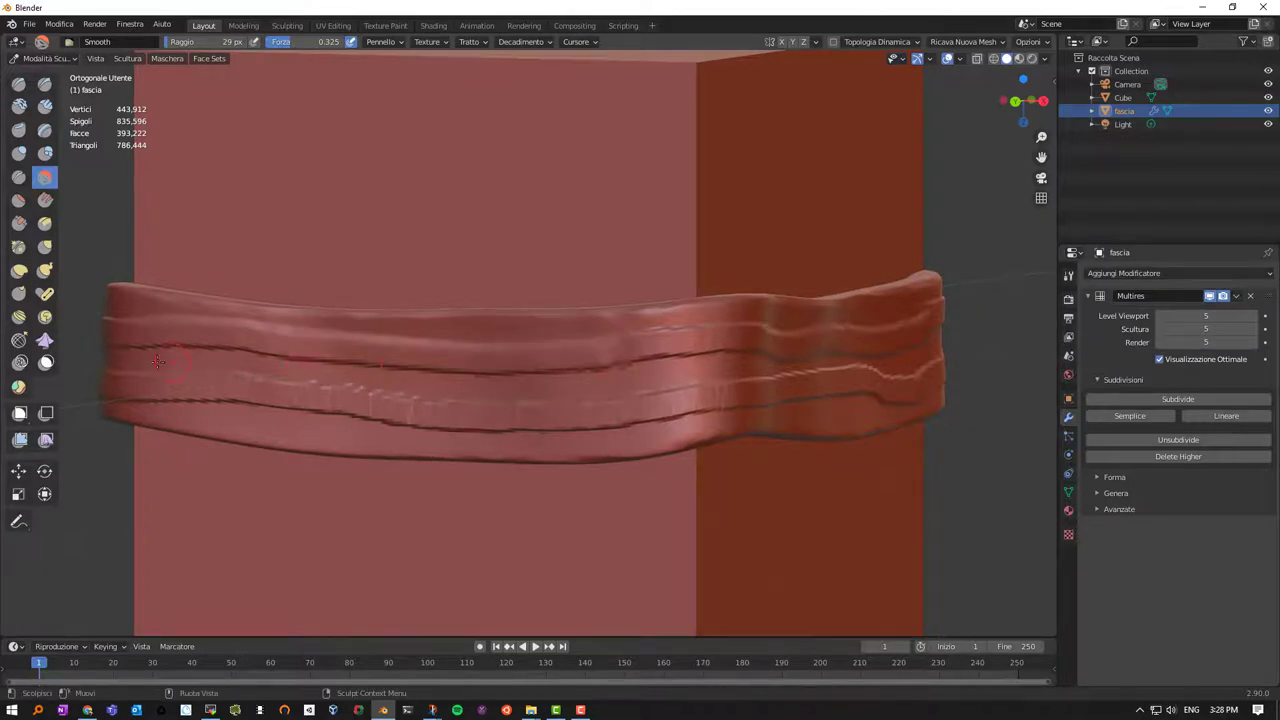
drag(130, 345, 650, 368)
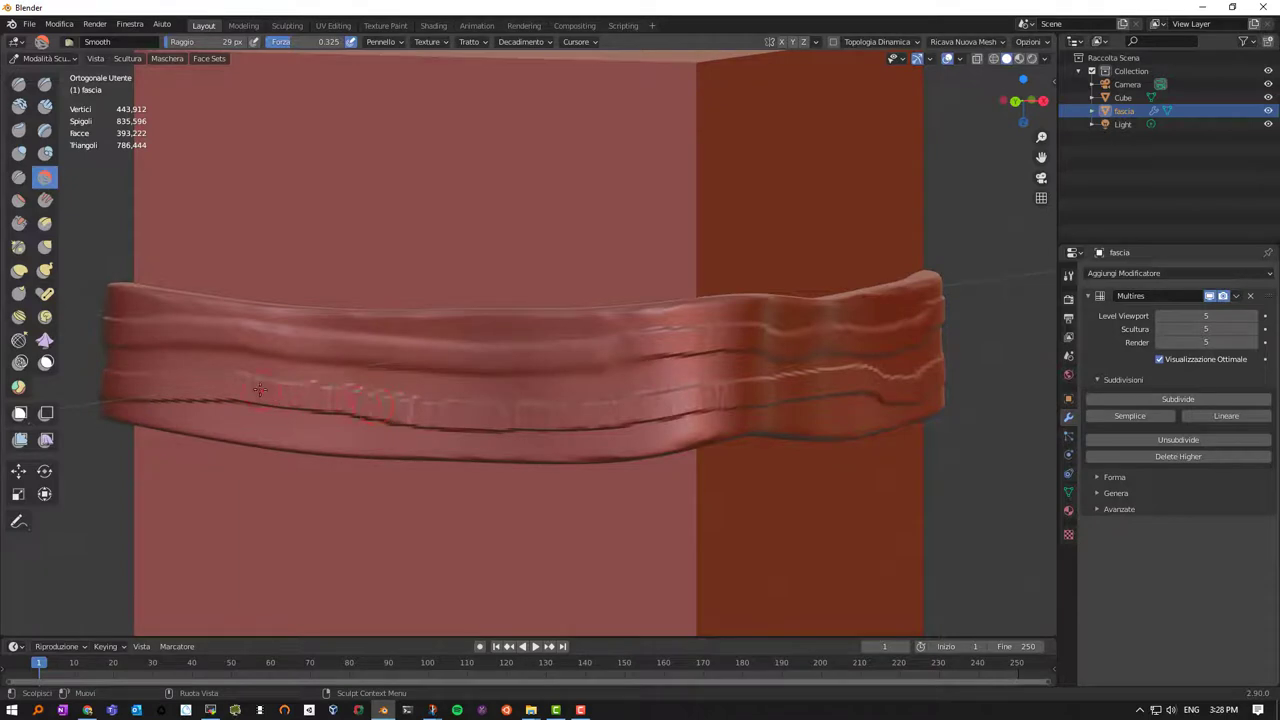
drag(255, 385, 448, 400)
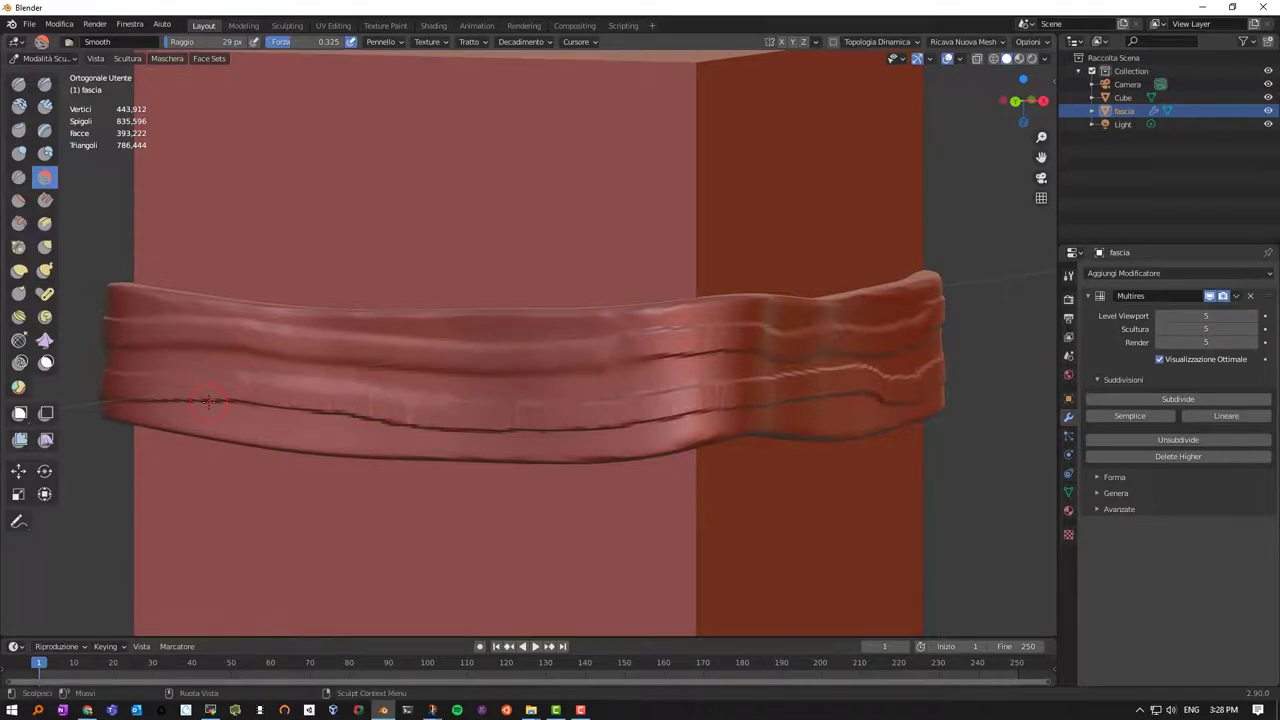
drag(214, 403, 363, 409)
middle_drag(363, 409, 557, 318)
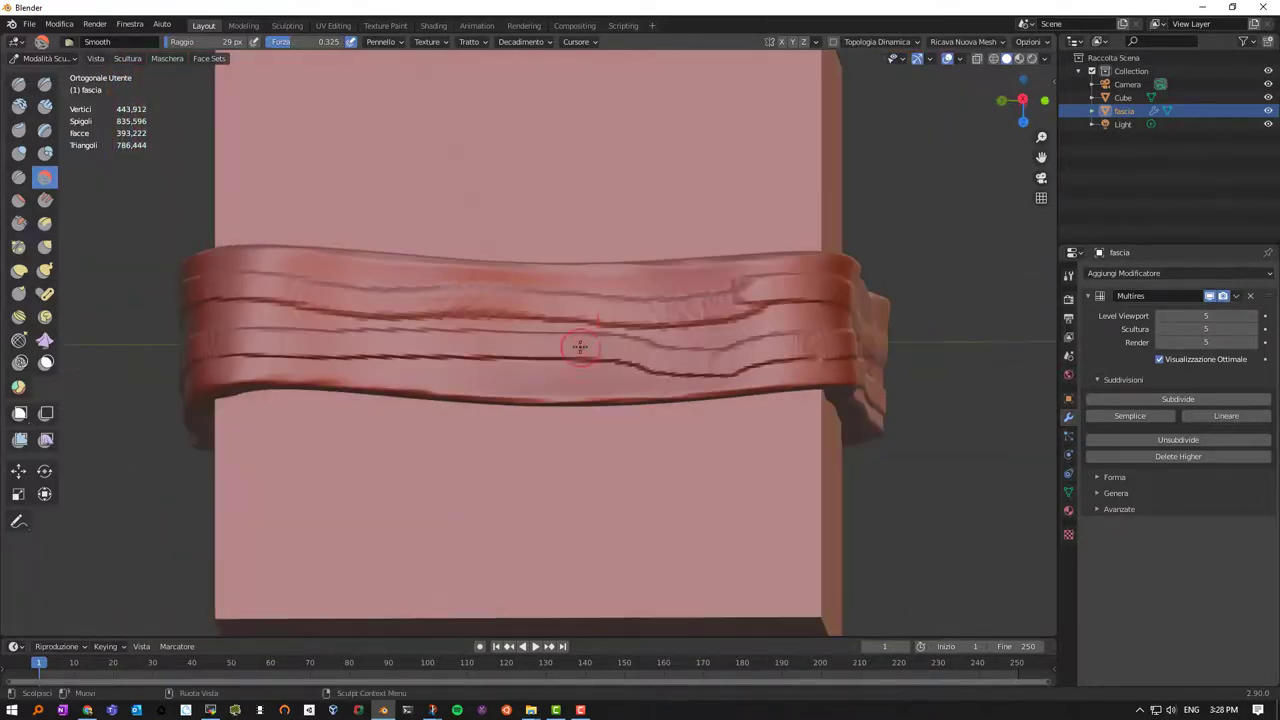
Give the upper and lower creases further smoothing passes, then return to a front view of the cube
scroll(557, 318, down, 3)
drag(557, 318, 437, 318)
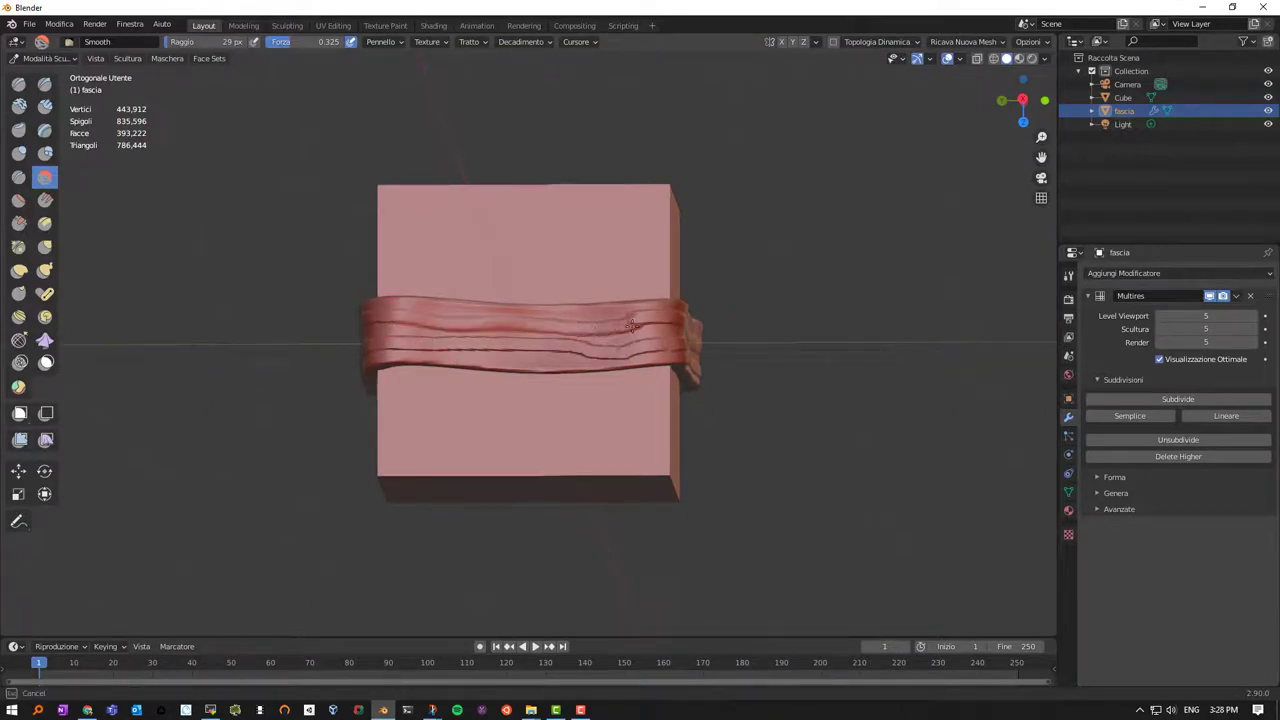
drag(437, 318, 518, 344)
drag(385, 350, 668, 351)
middle_drag(668, 351, 545, 363)
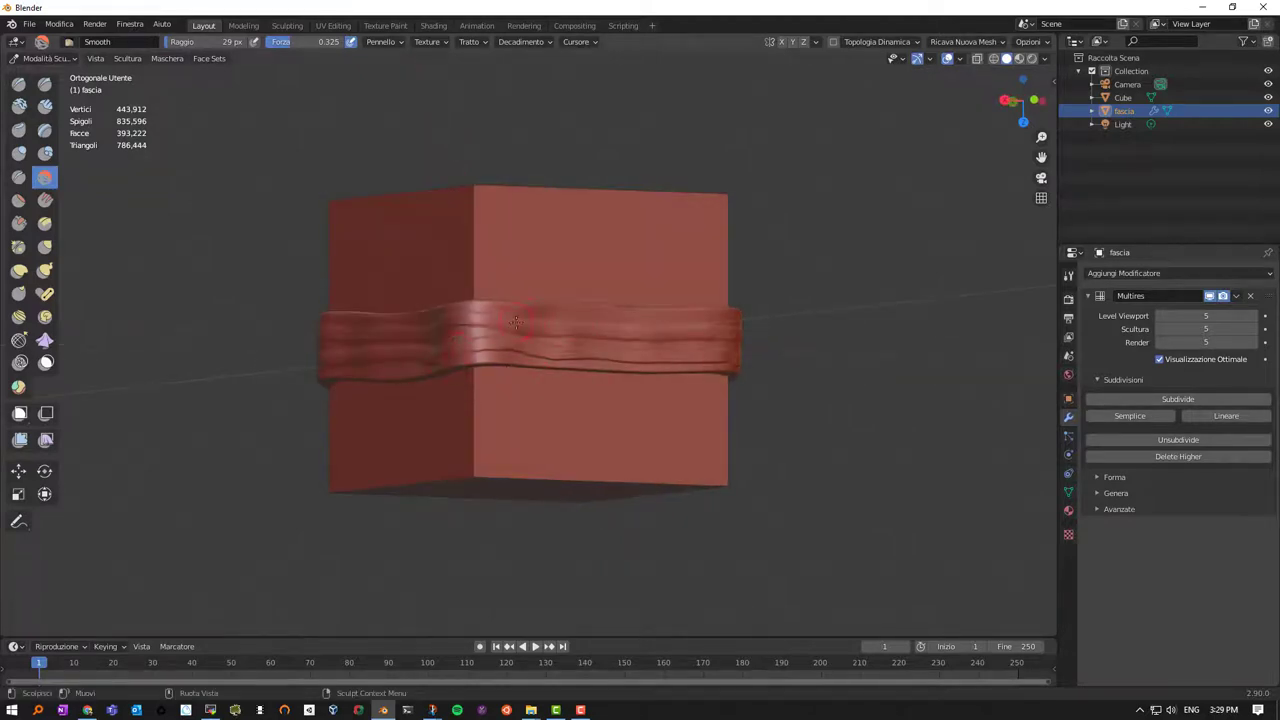
drag(515, 321, 633, 330)
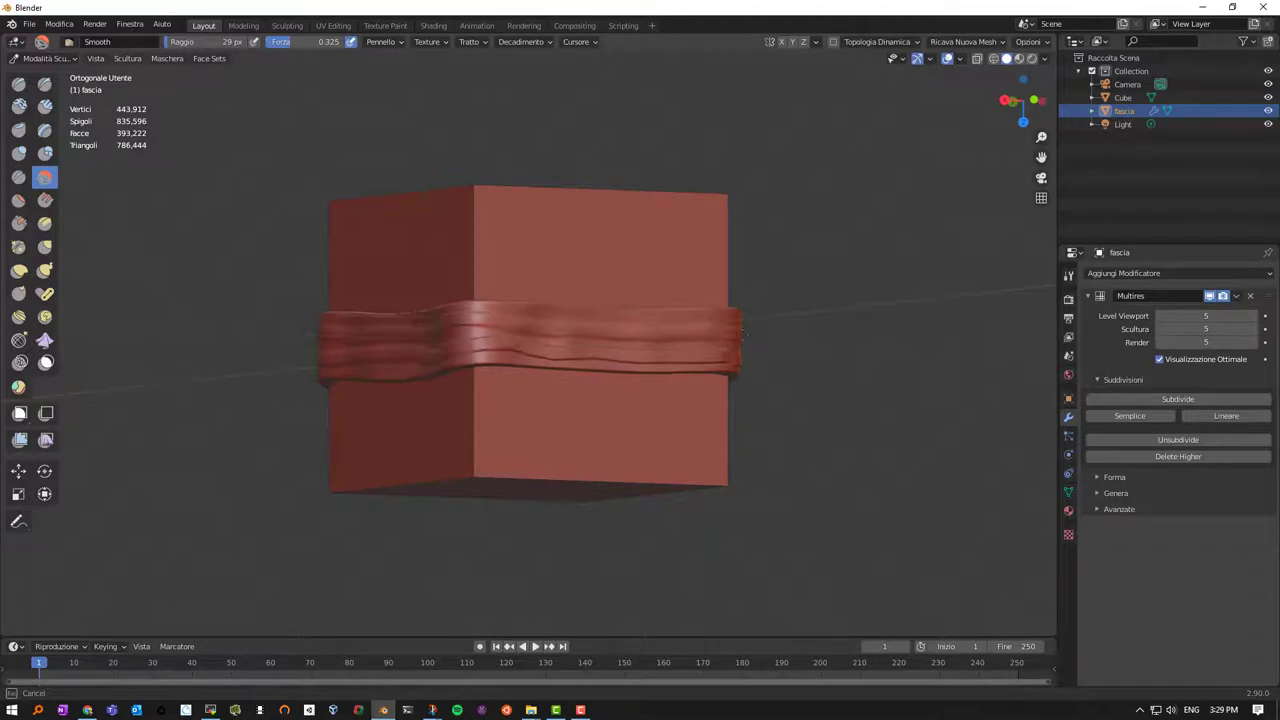
drag(742, 335, 742, 336)
drag(472, 345, 598, 356)
scroll(599, 310, down, 1)
middle_drag(599, 310, 660, 330)
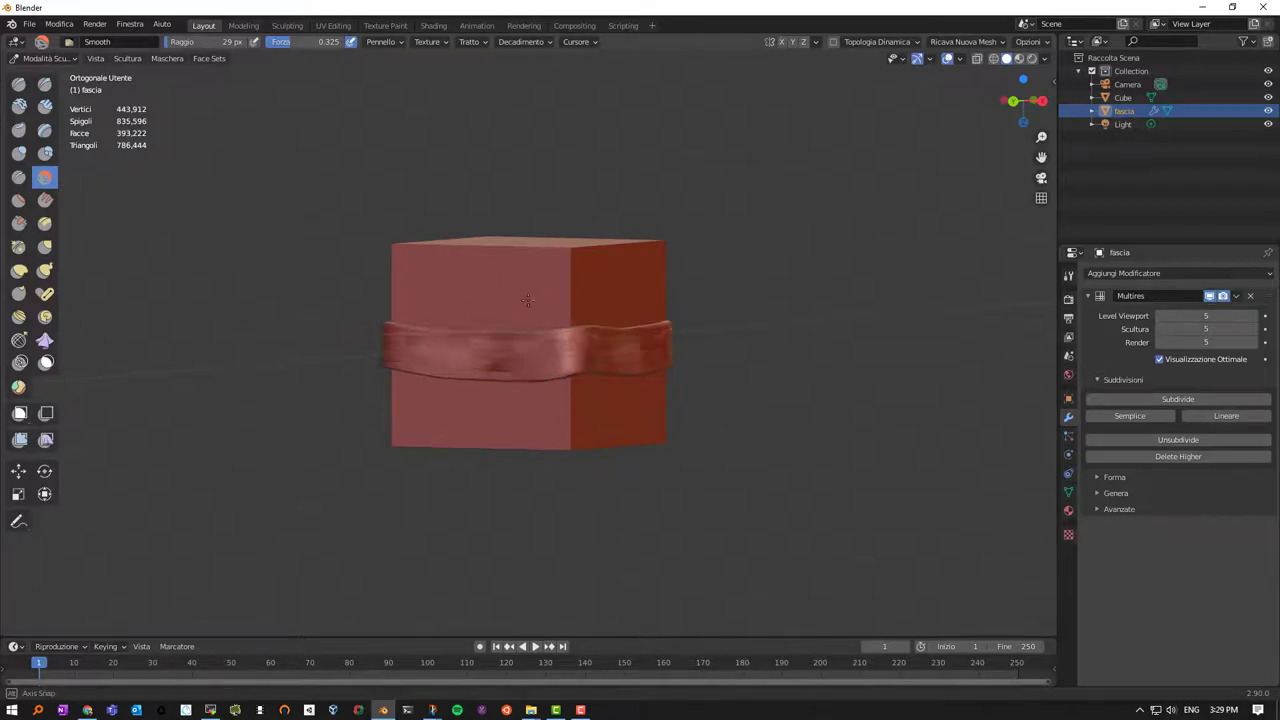
mouse_move(545, 281)
middle_down()
mouse_move(578, 334)
mouse_move(565, 299)
mouse_move(513, 334)
mouse_move(485, 331)
mouse_move(492, 365)
middle_up()
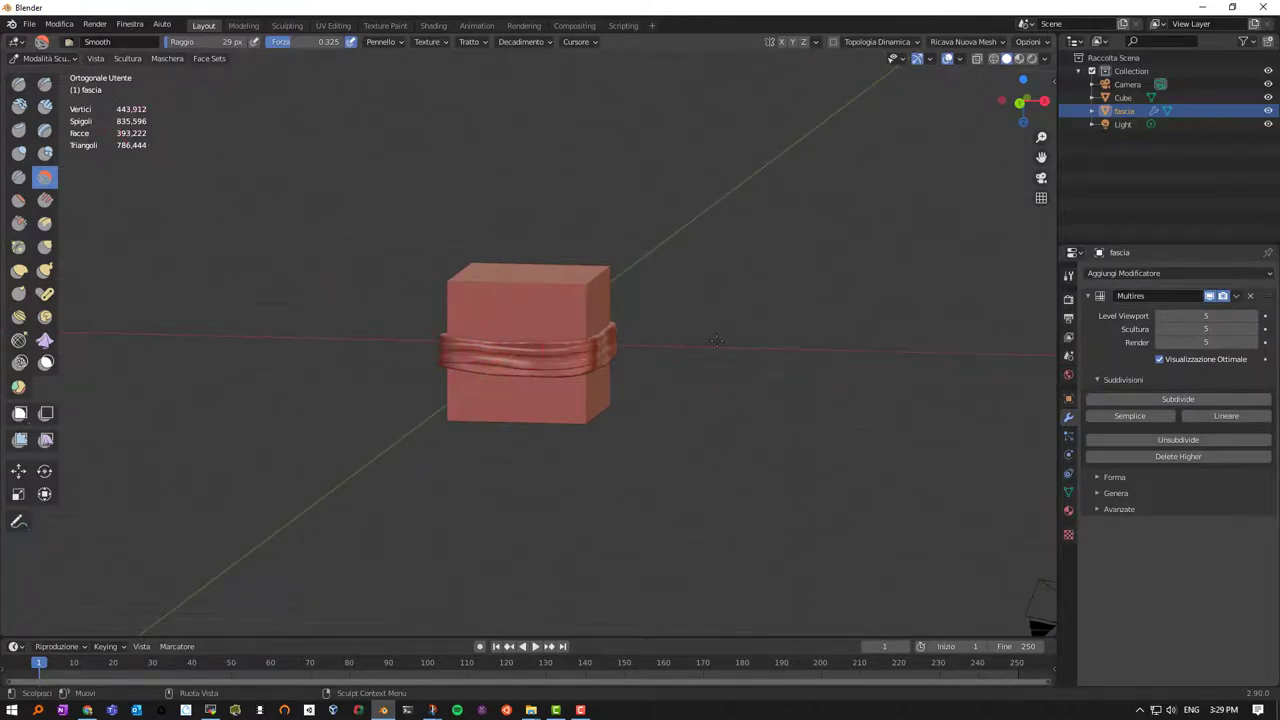
Return to Object Mode and apply the band's Multires modifier
click(69, 59)
click(76, 74)
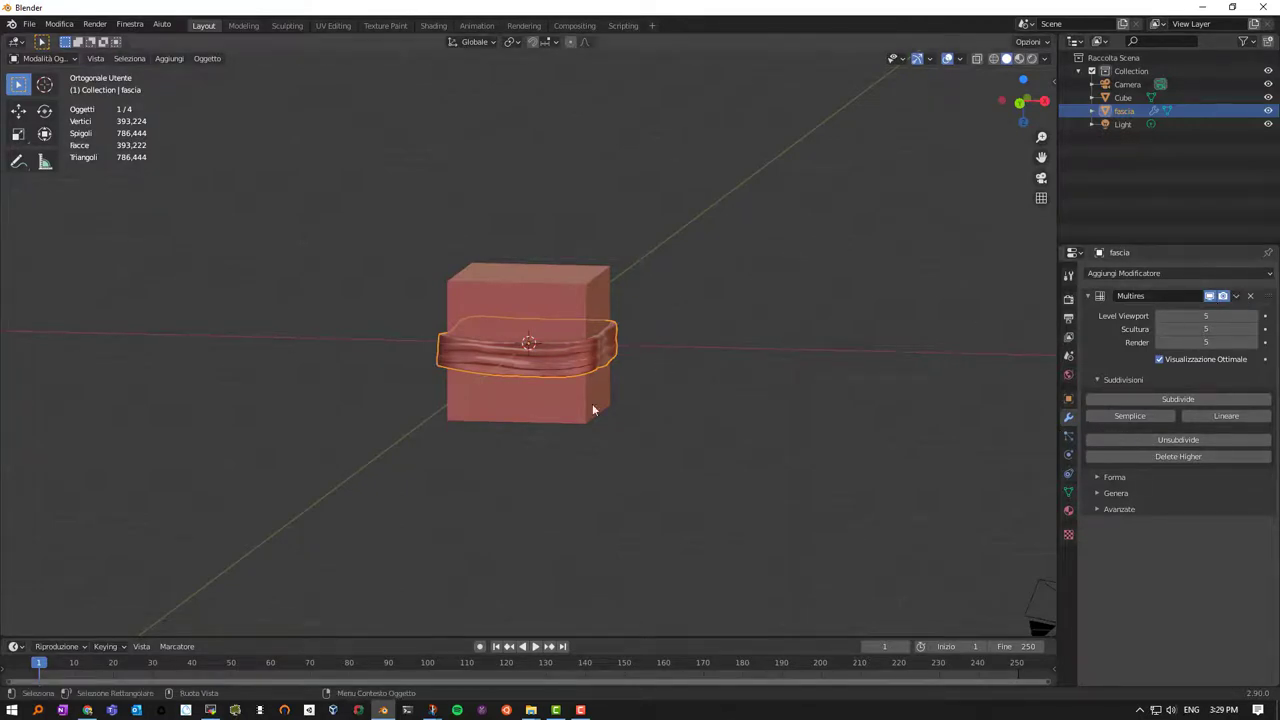
click(1236, 296)
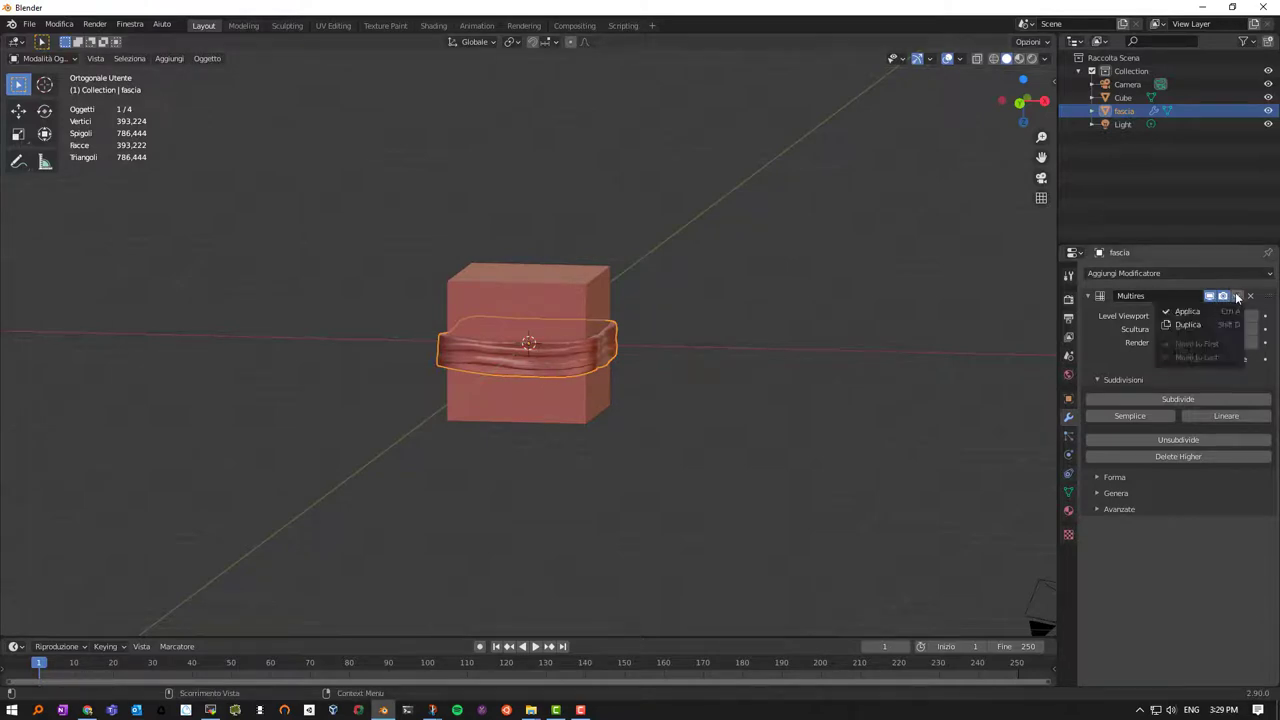
click(1209, 313)
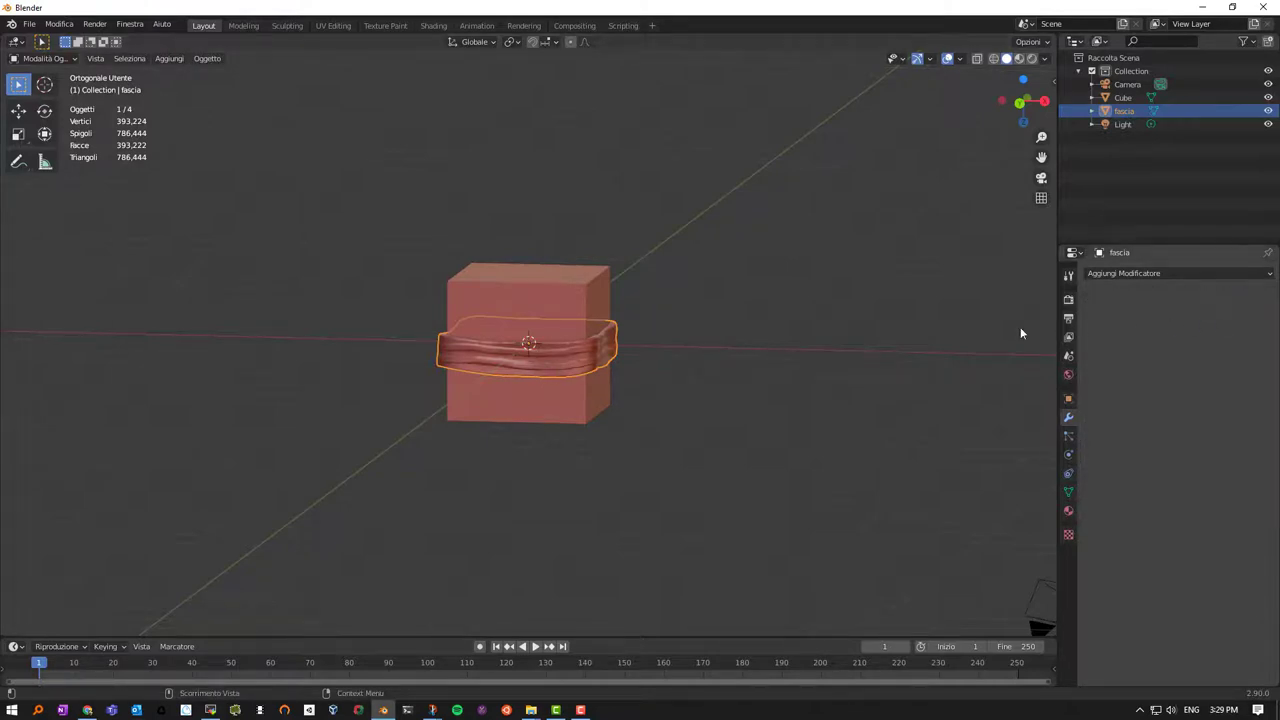
Select the cube, then reselect the fascia band
middle_drag(539, 341, 520, 353)
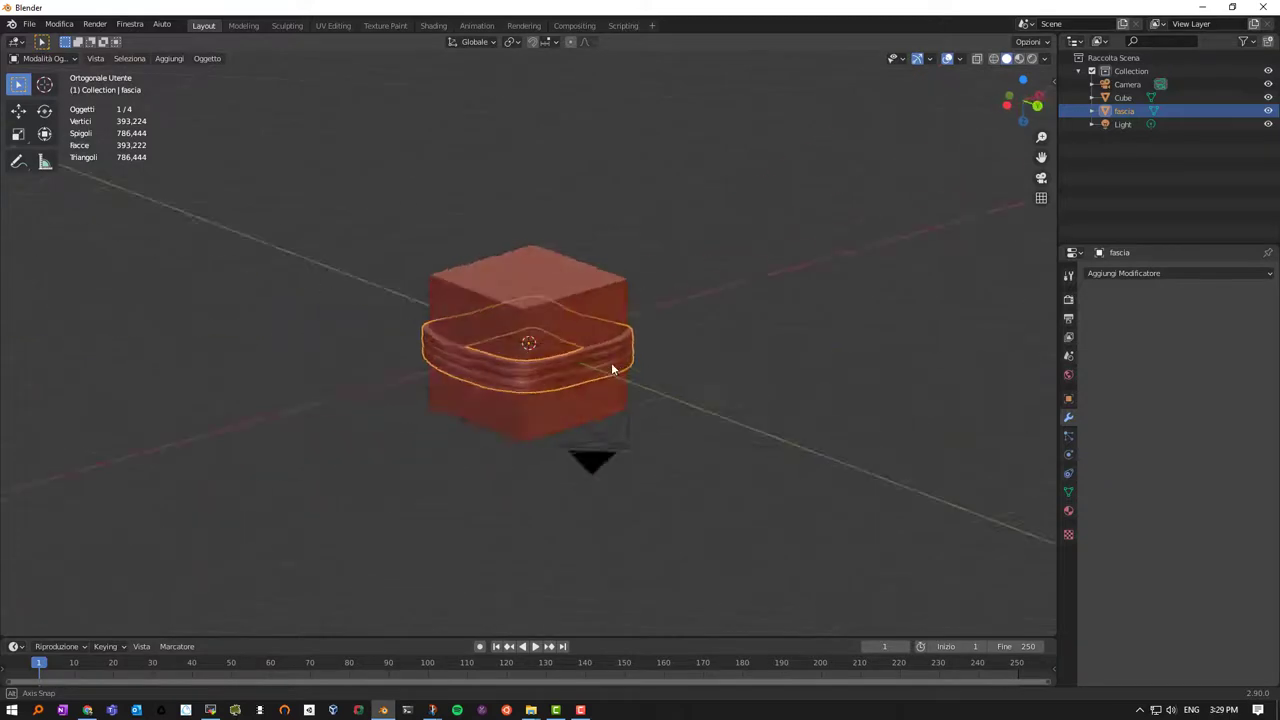
click(578, 384)
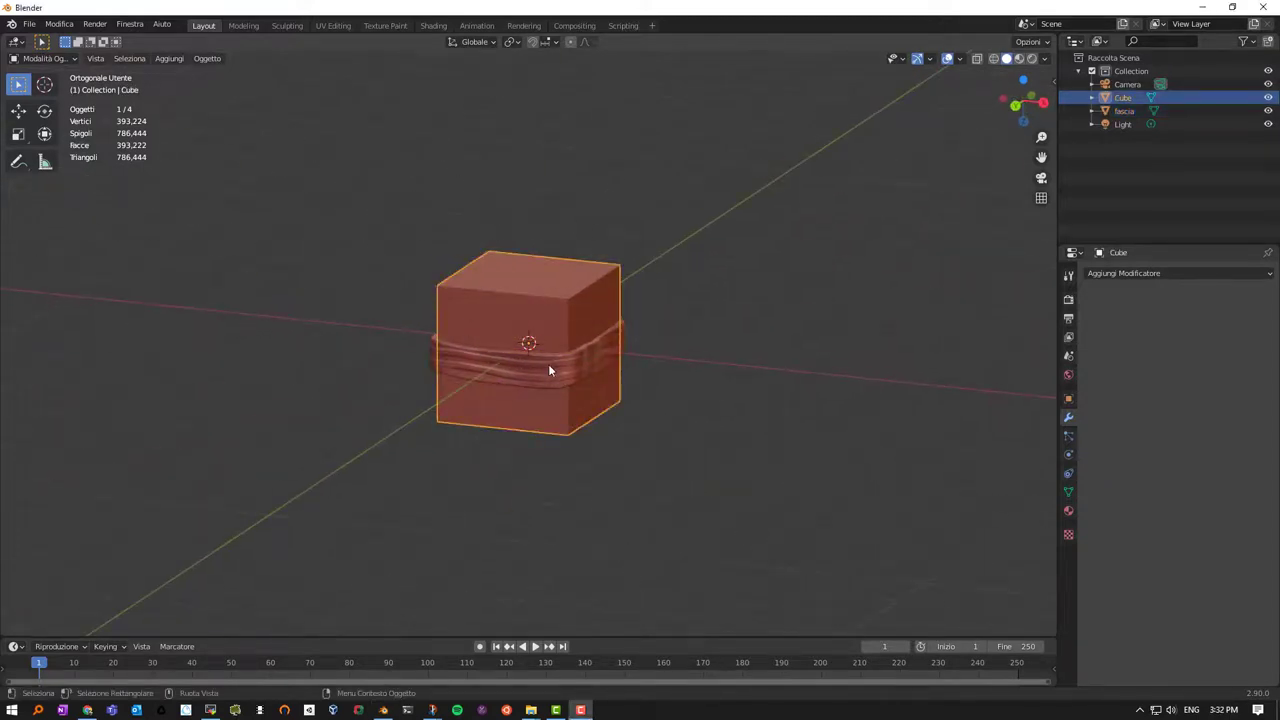
click(560, 380)
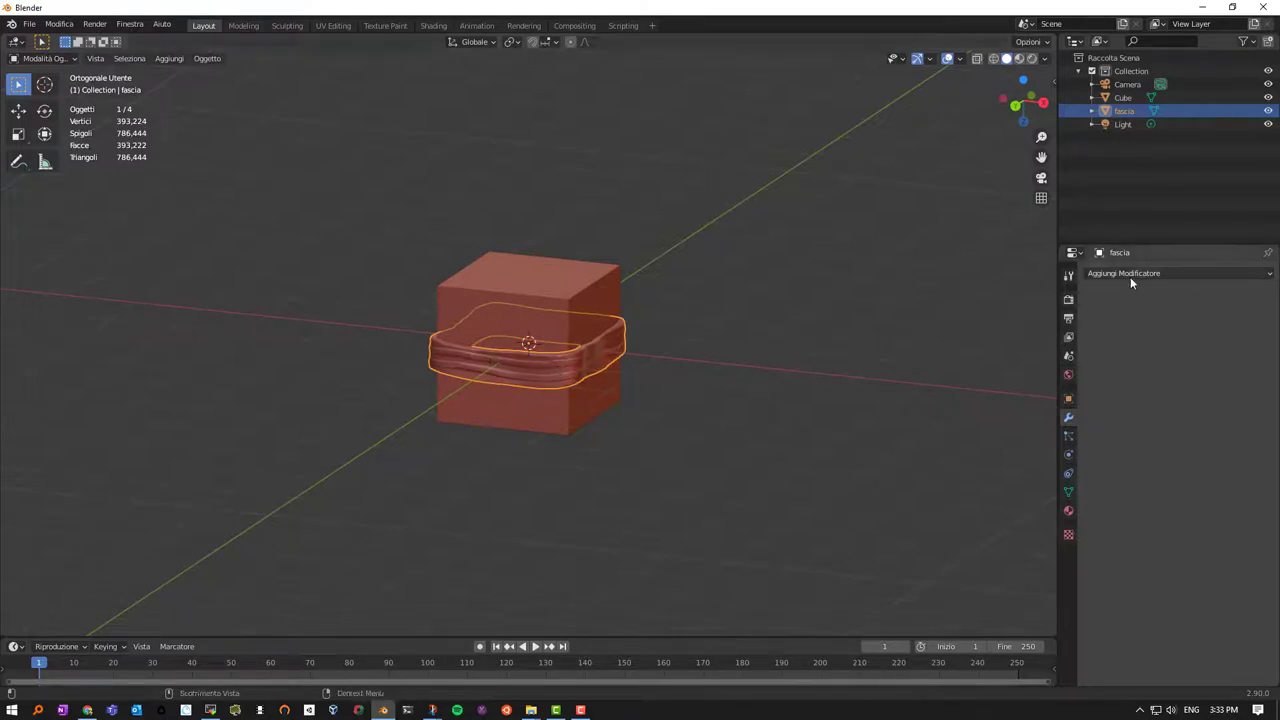
scroll(605, 372, up, 2)
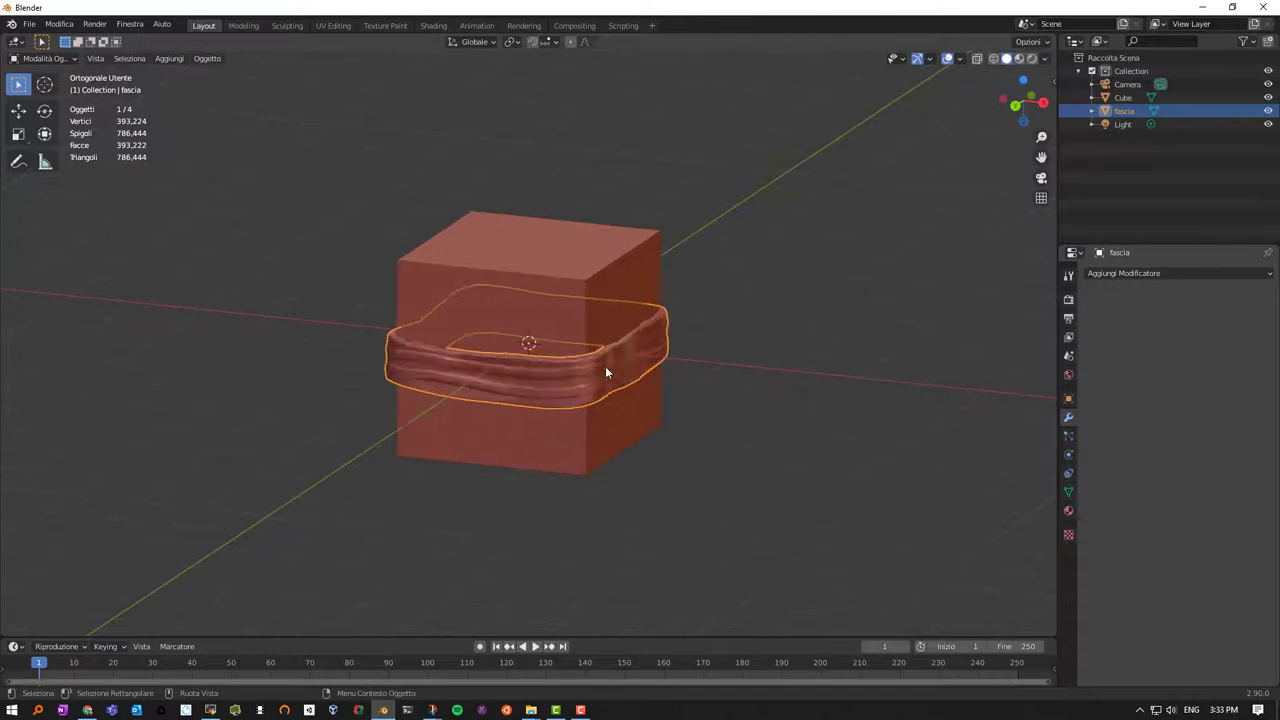
scroll(605, 372, up, 2)
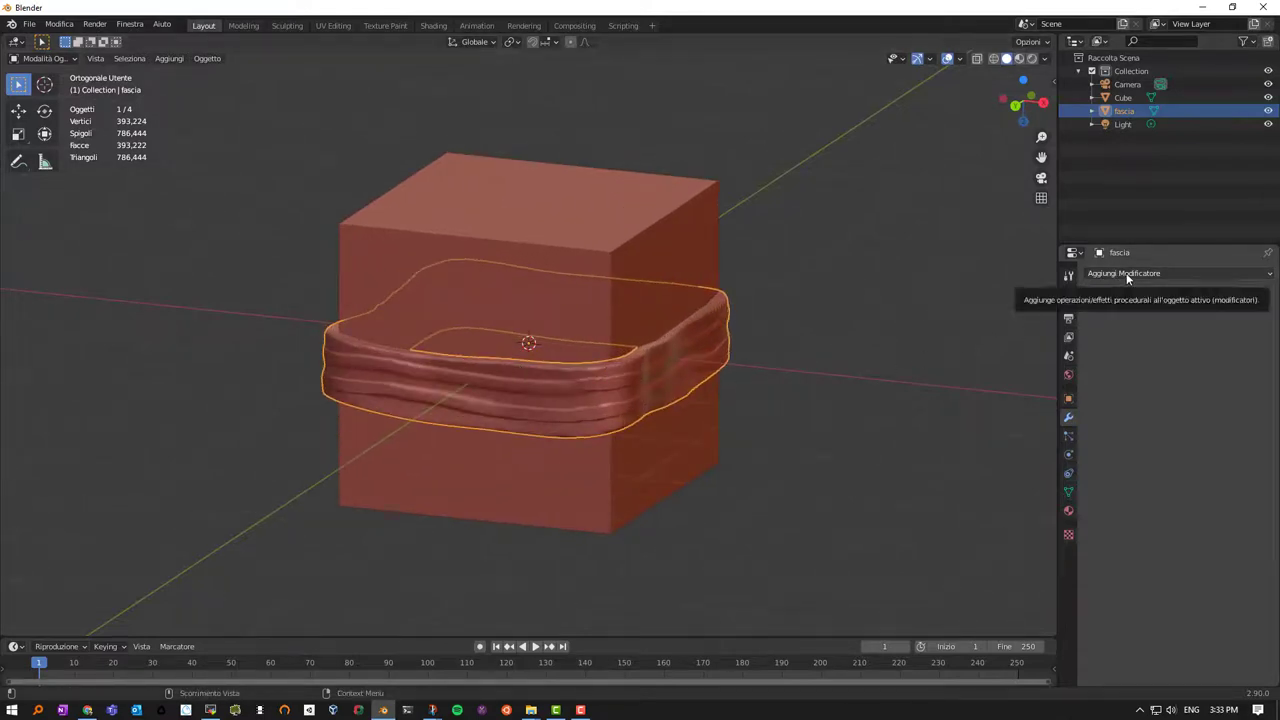
Add a Decimate modifier to the fascia band with ratio 0.01, cutting it to 3,940 vertices
click(1125, 273)
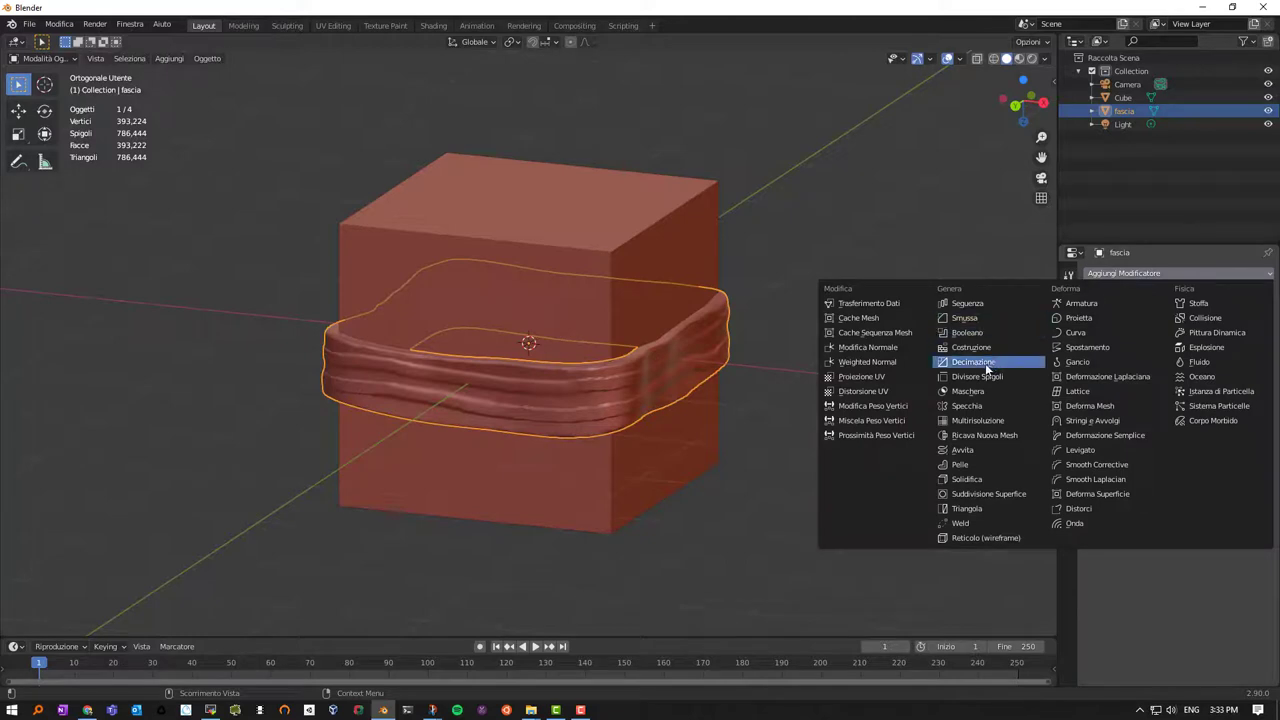
click(981, 362)
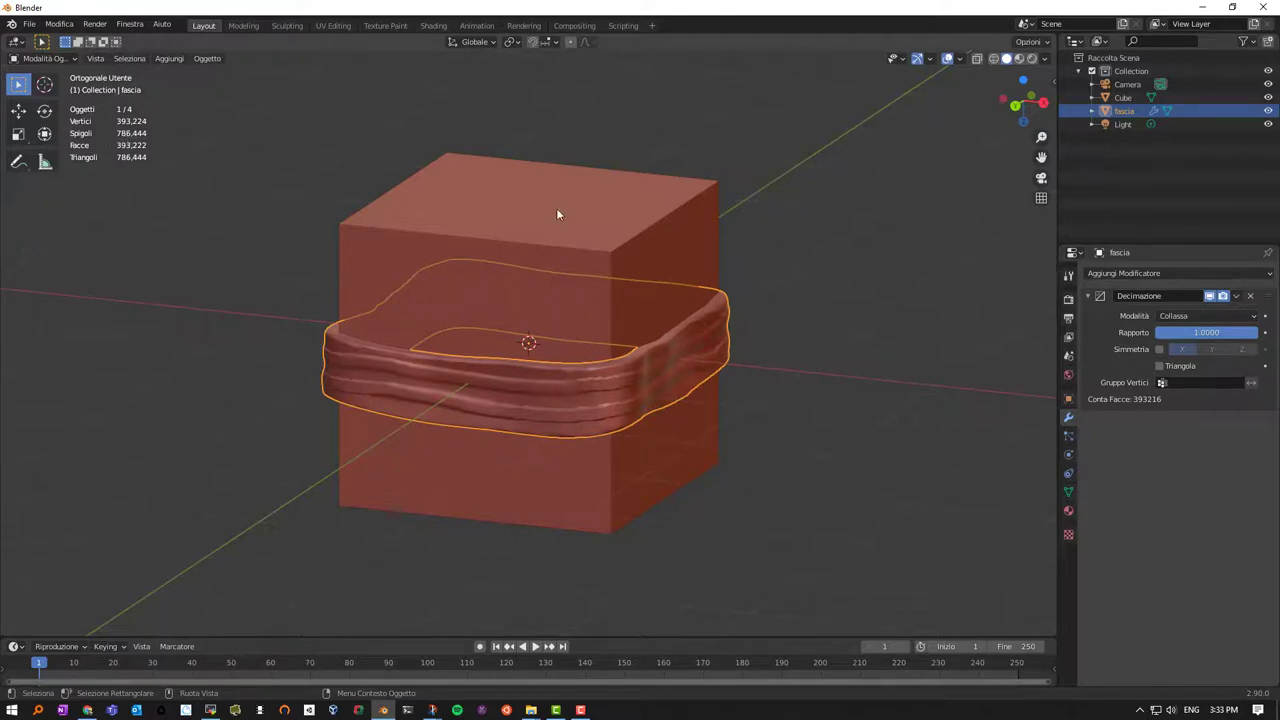
click(1186, 333)
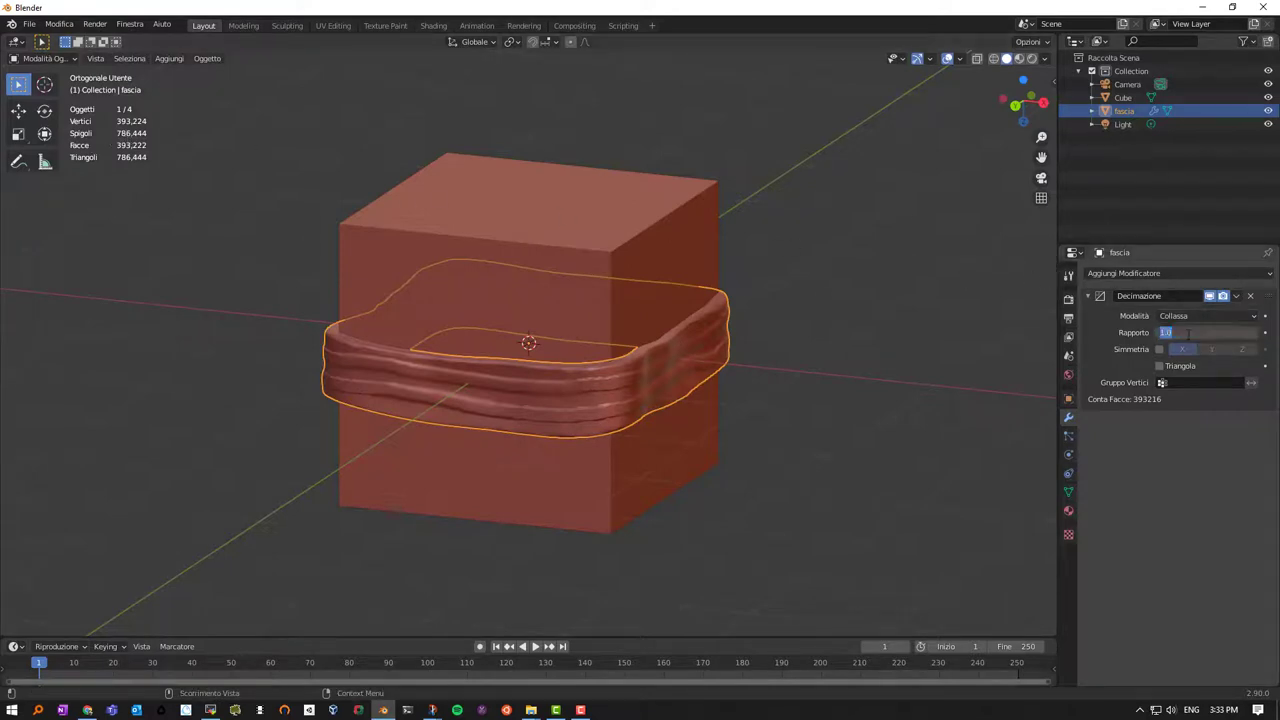
text(0)
key(Return)
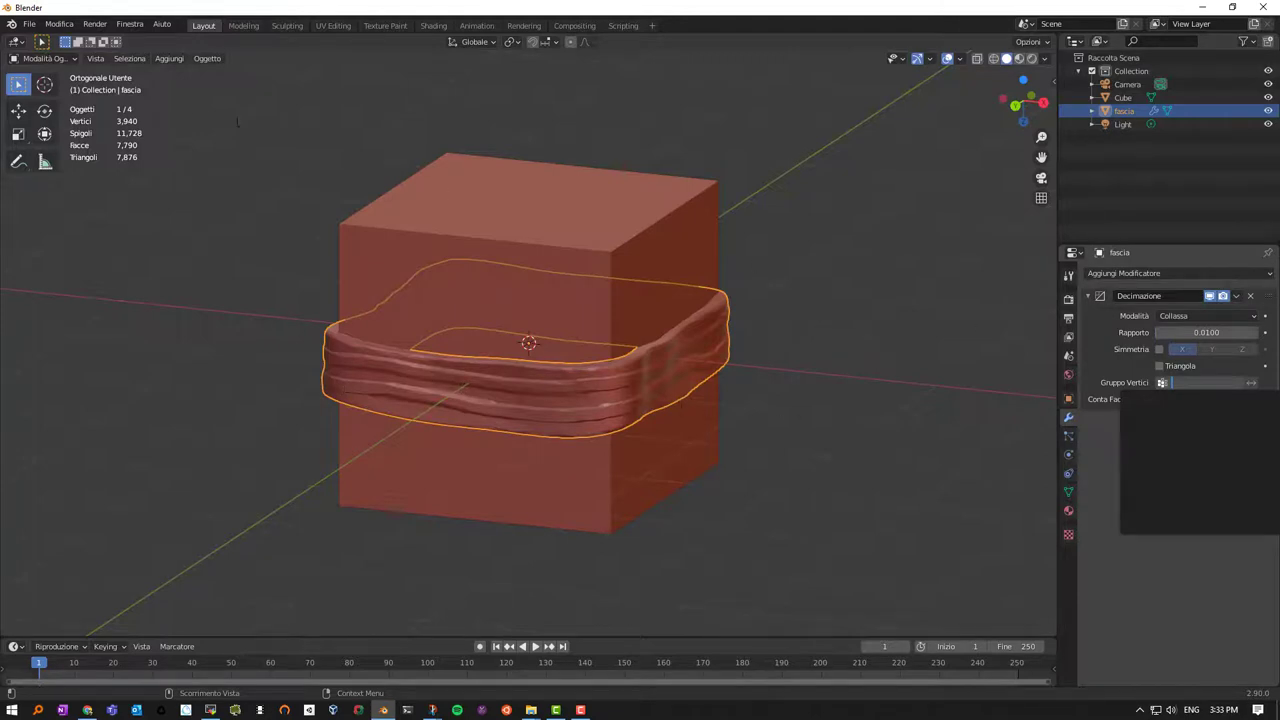
click(71, 58)
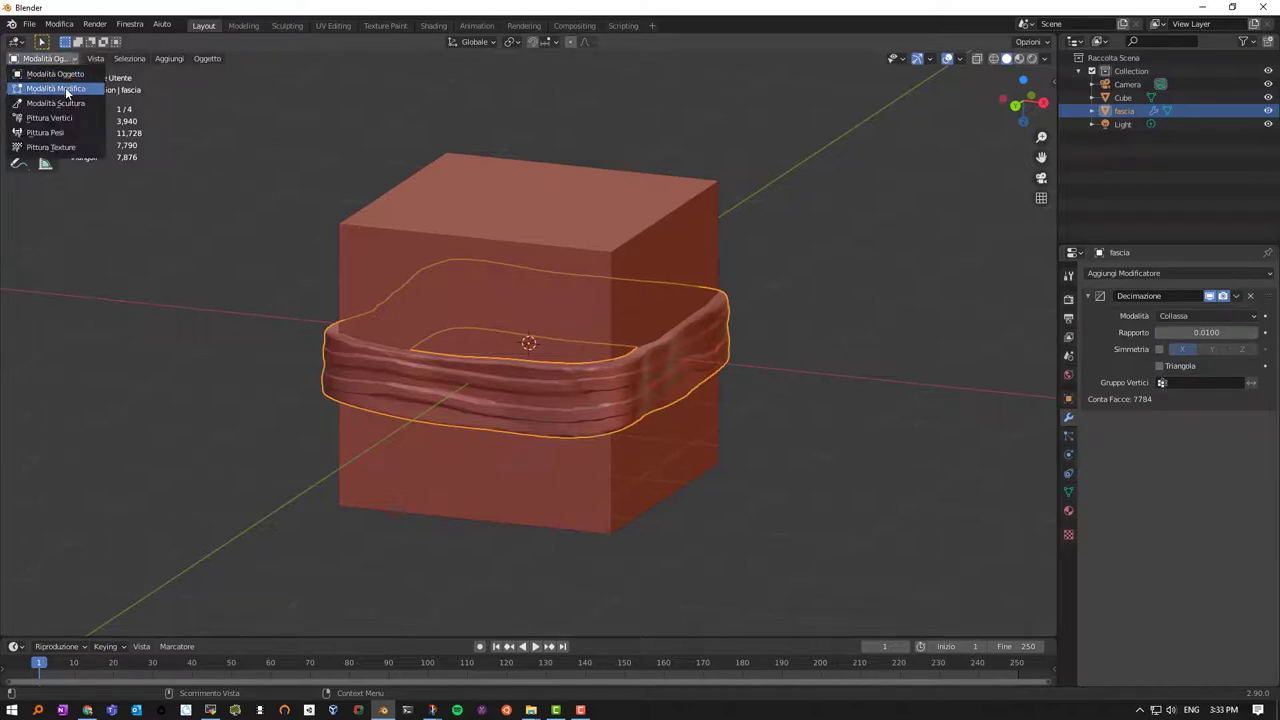
click(65, 88)
scroll(548, 372, up, 3)
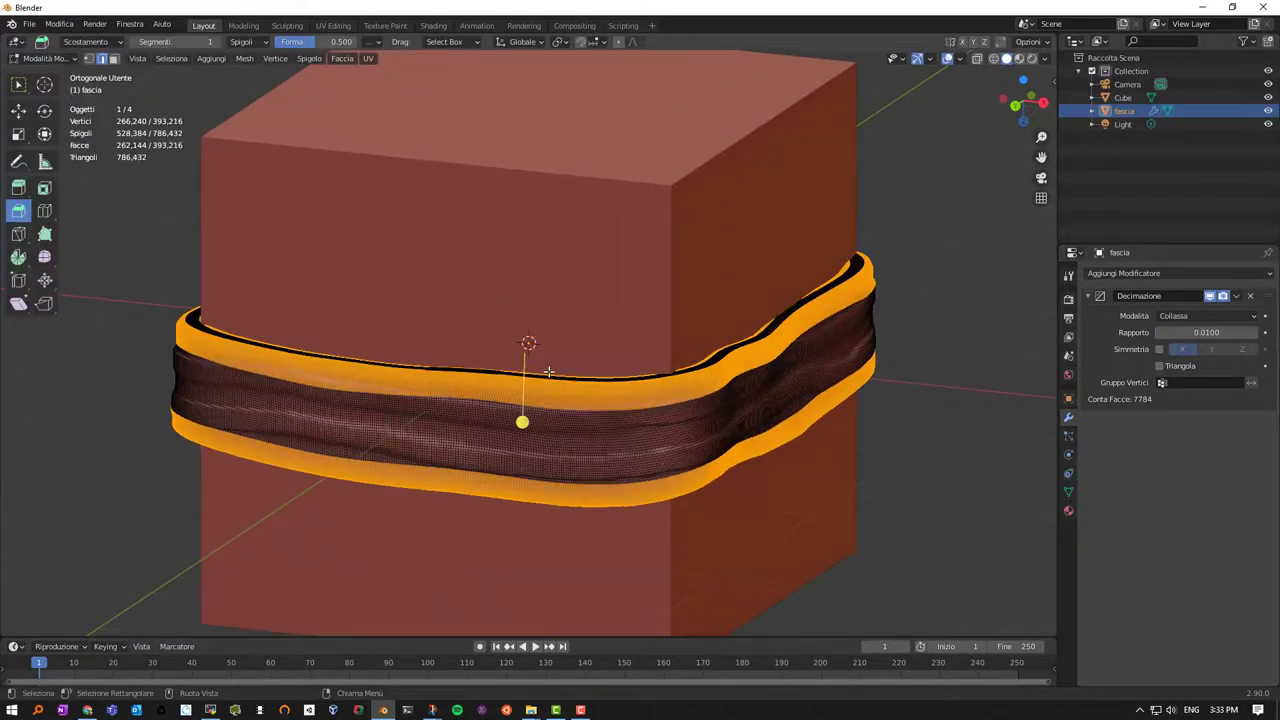
scroll(498, 377, down, 1)
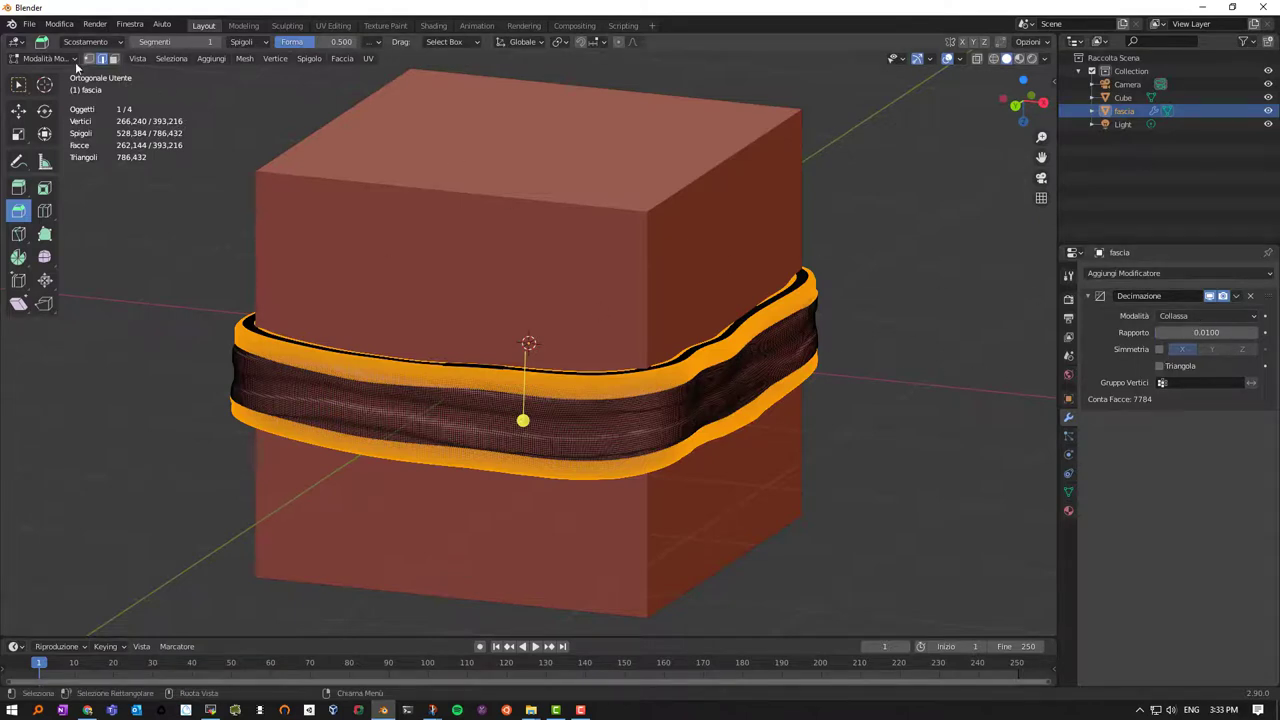
click(70, 60)
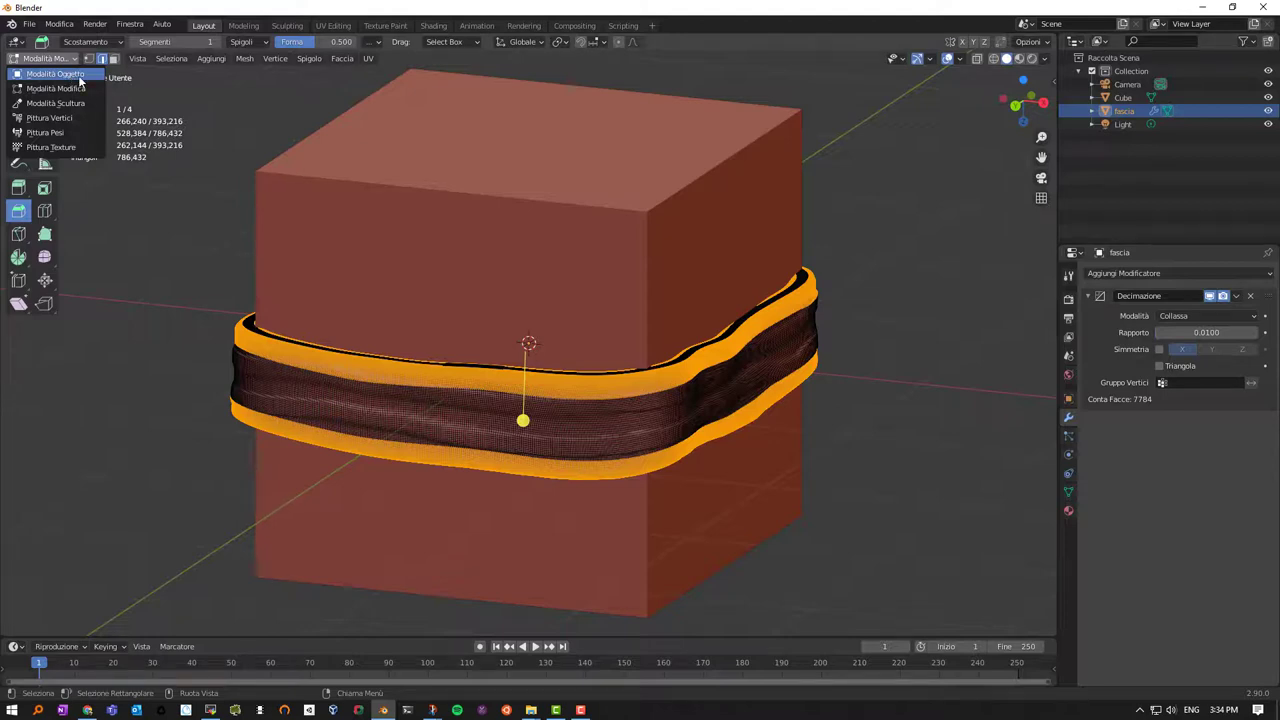
click(78, 77)
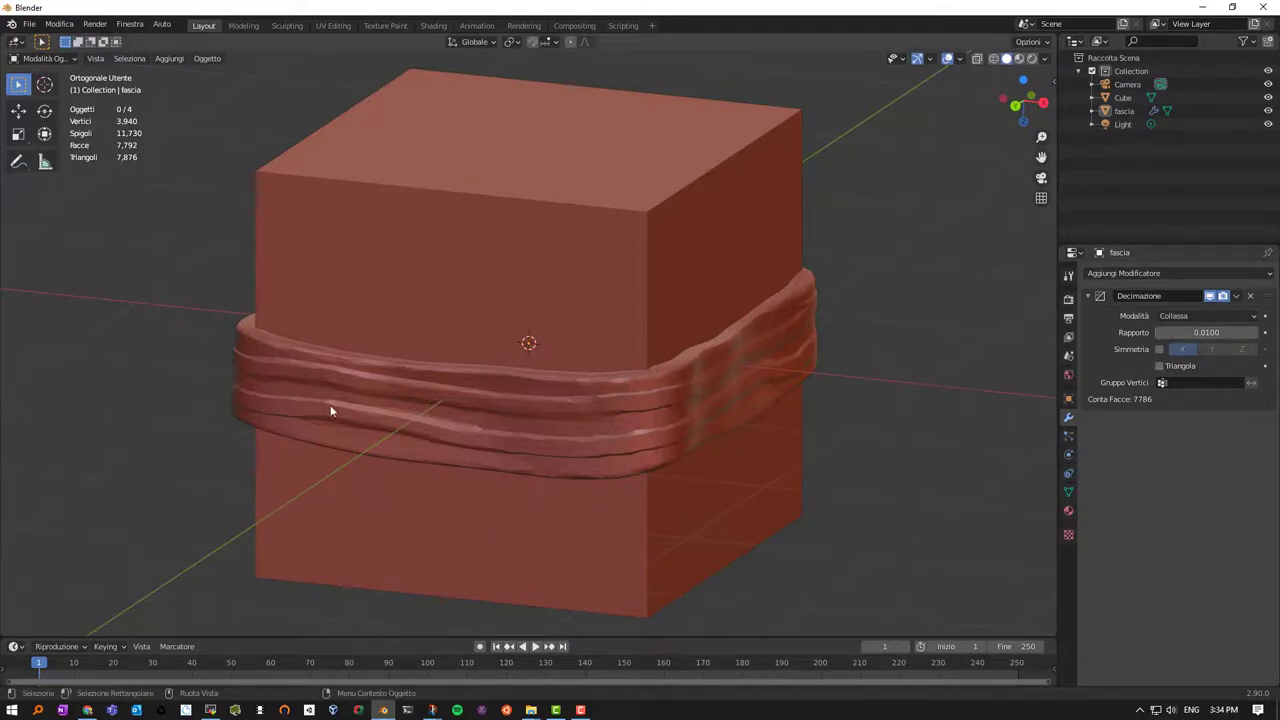
Apply the Decimate modifier, then inspect the band's low-poly mesh in Edit Mode and return to Object Mode
click(1237, 296)
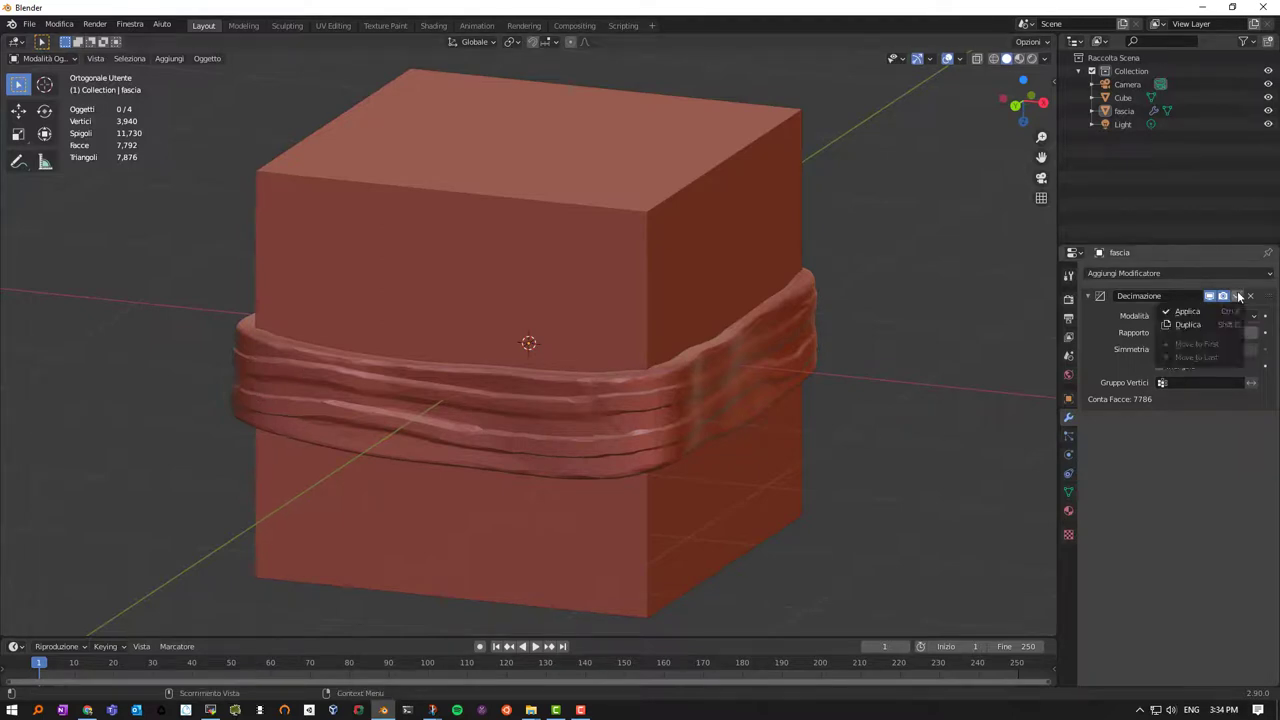
click(1187, 313)
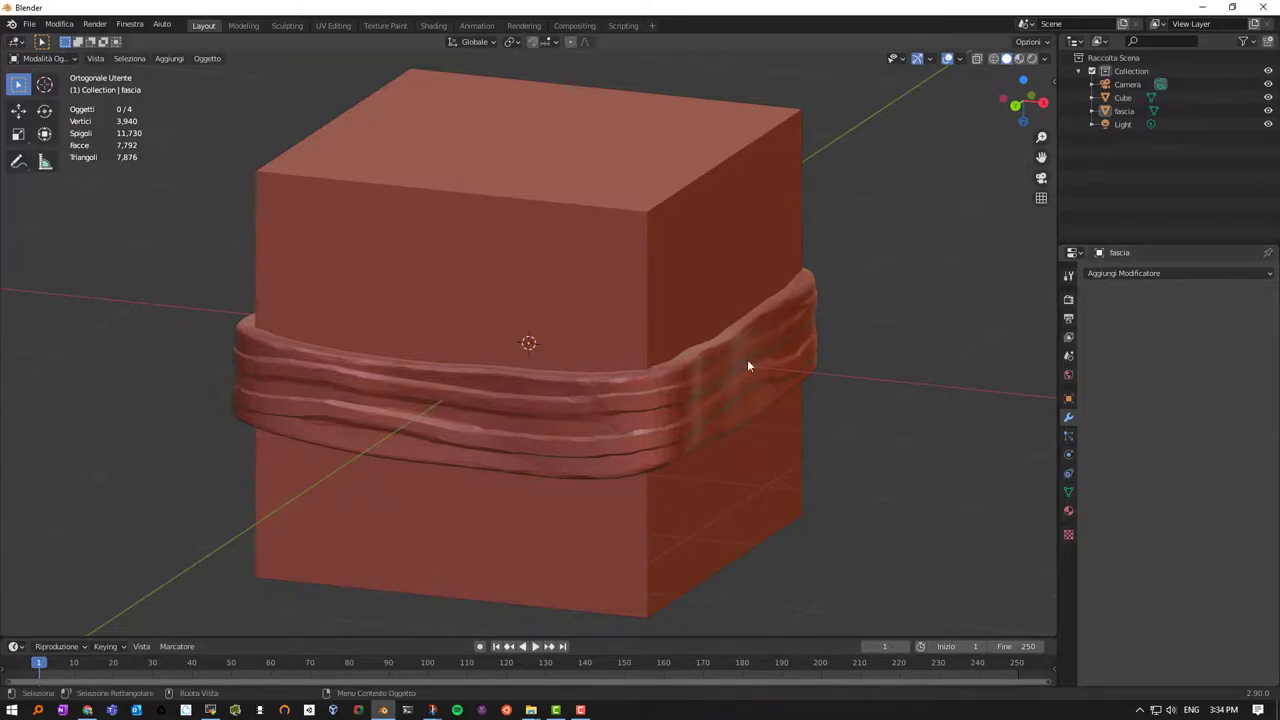
click(544, 401)
key(Tab)
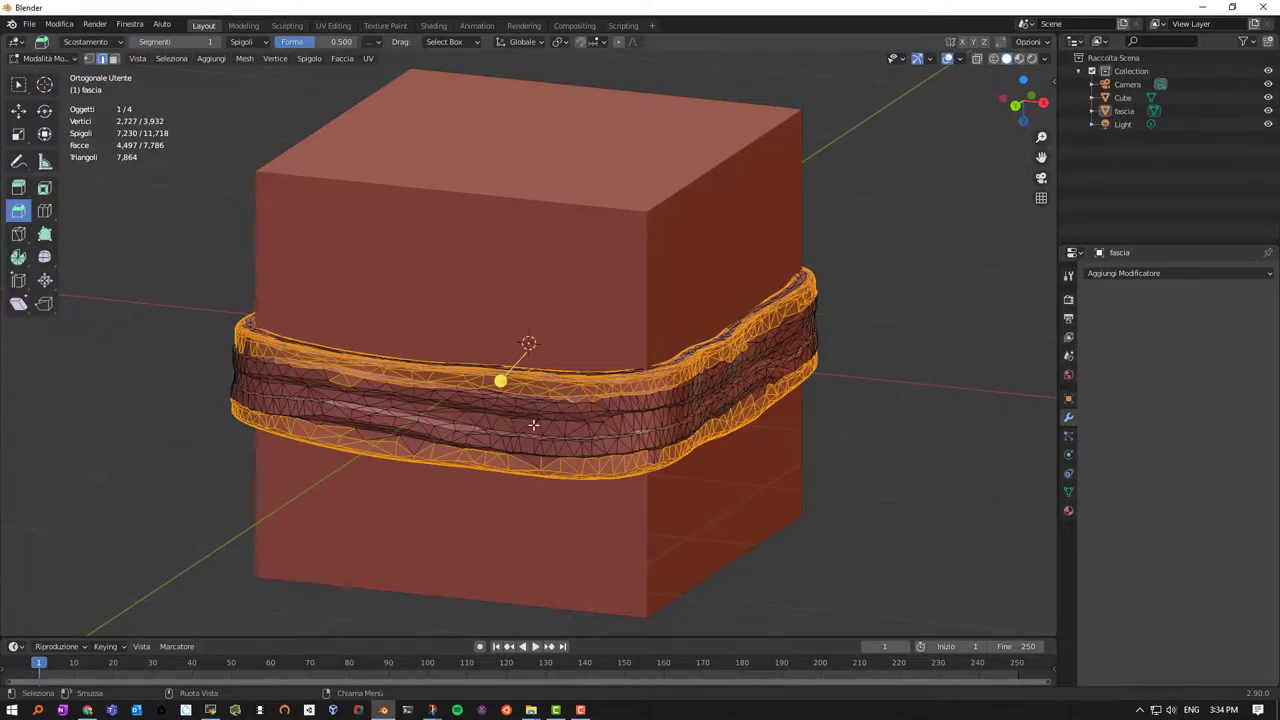
key(Tab)
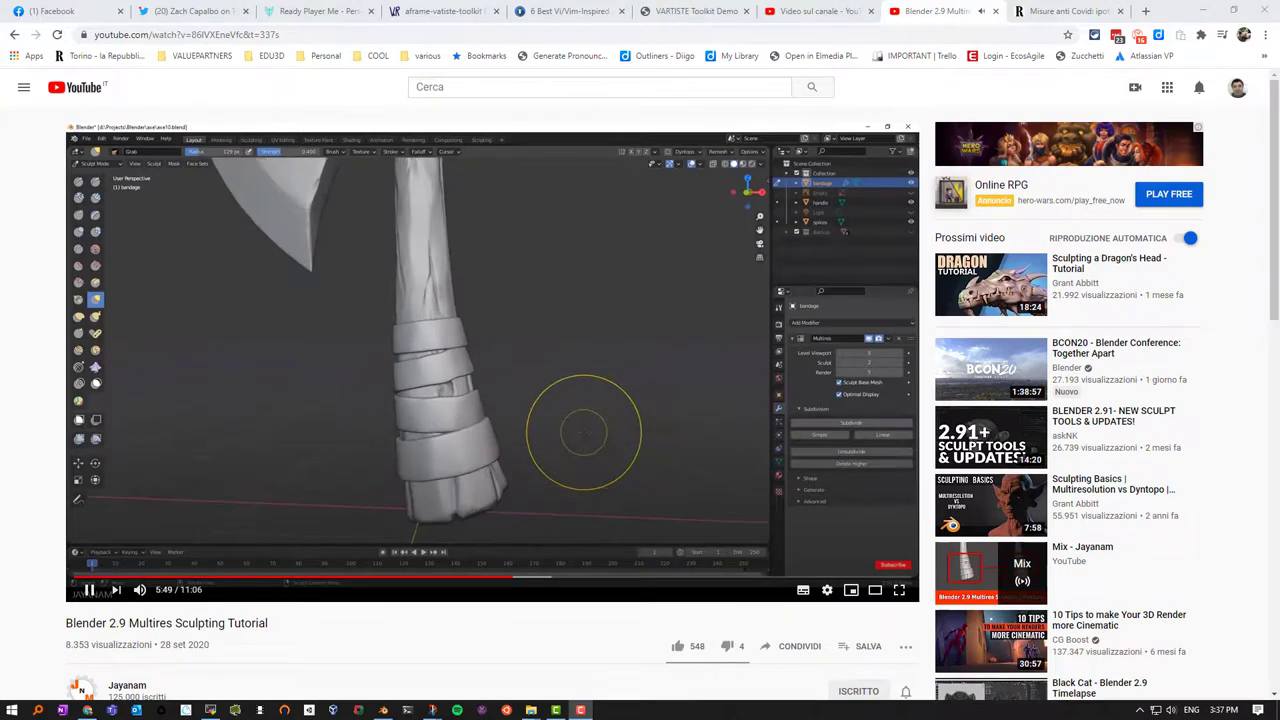
Mute the tutorial and skip ahead to about 7:22
click(140, 589)
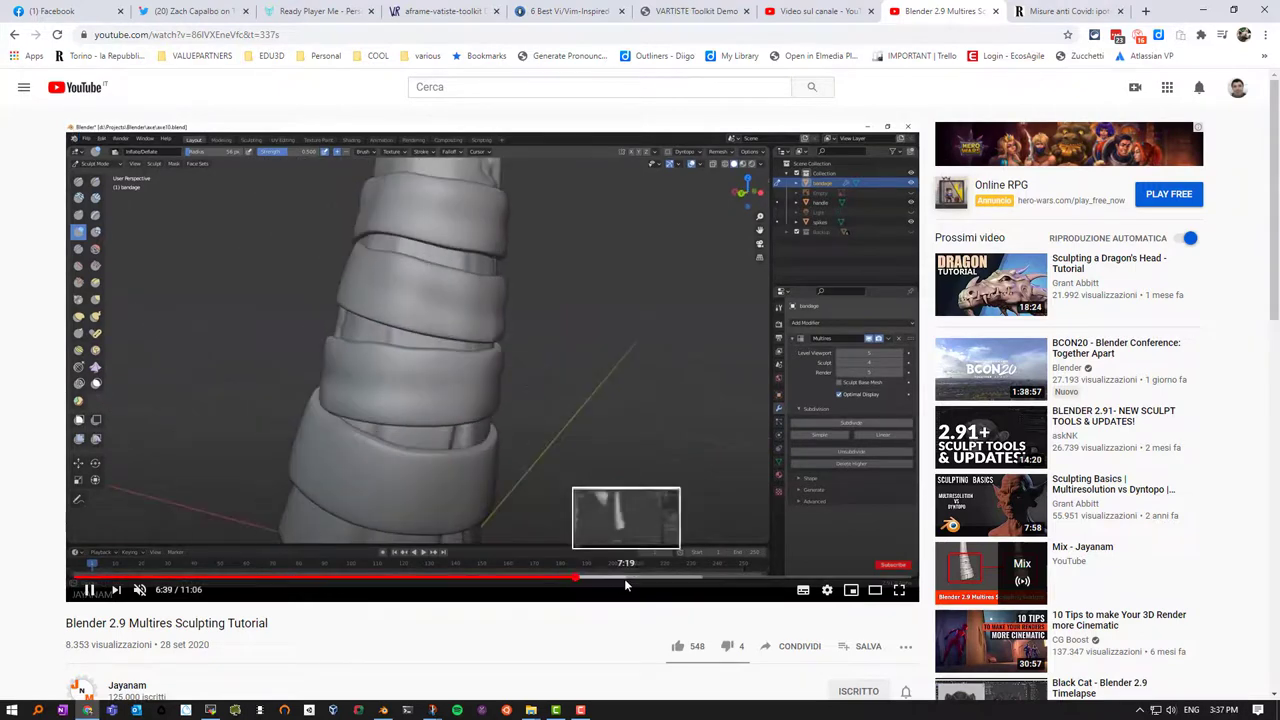
click(626, 579)
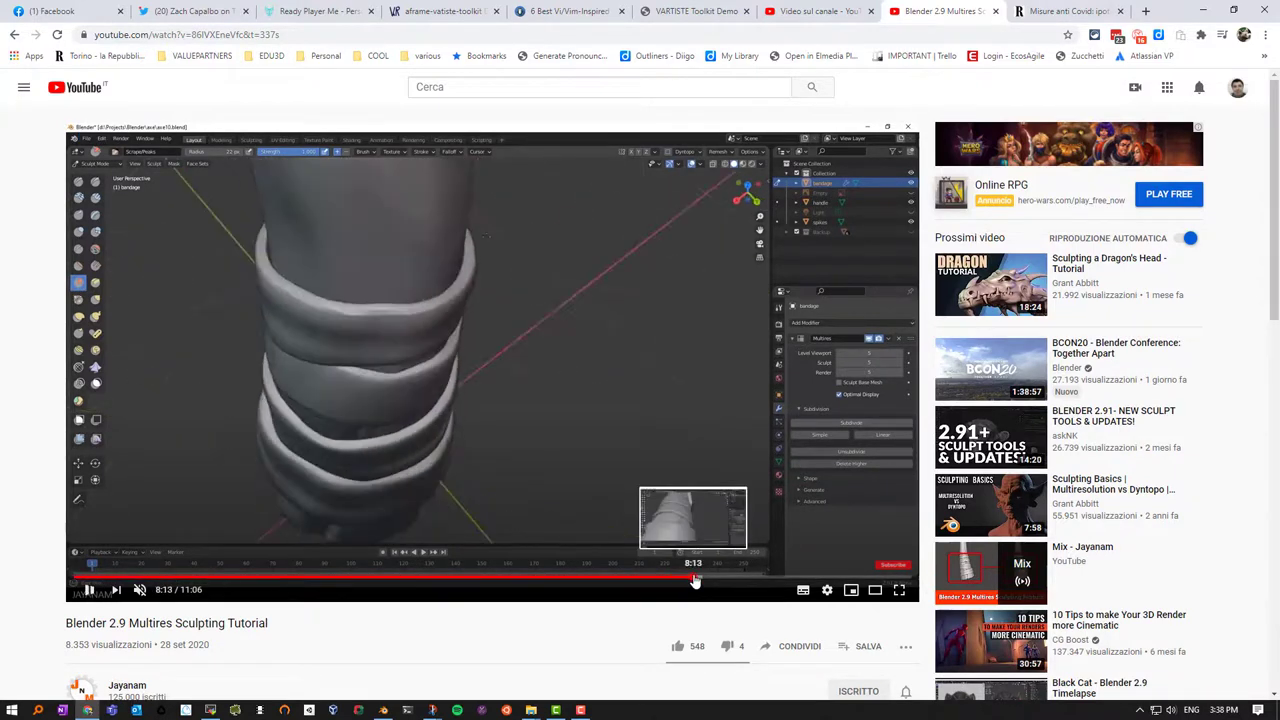
Scrub the tutorial to 8:13, then 9:03, then back to 8:45
click(695, 581)
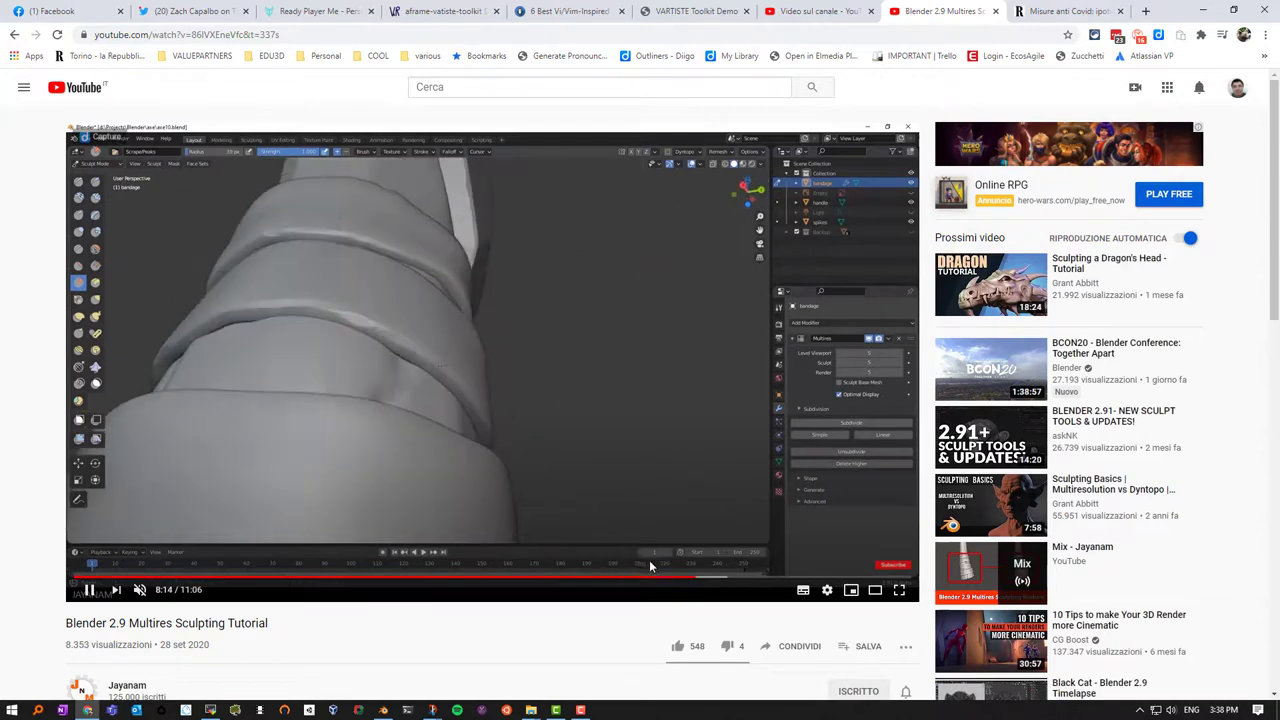
click(754, 580)
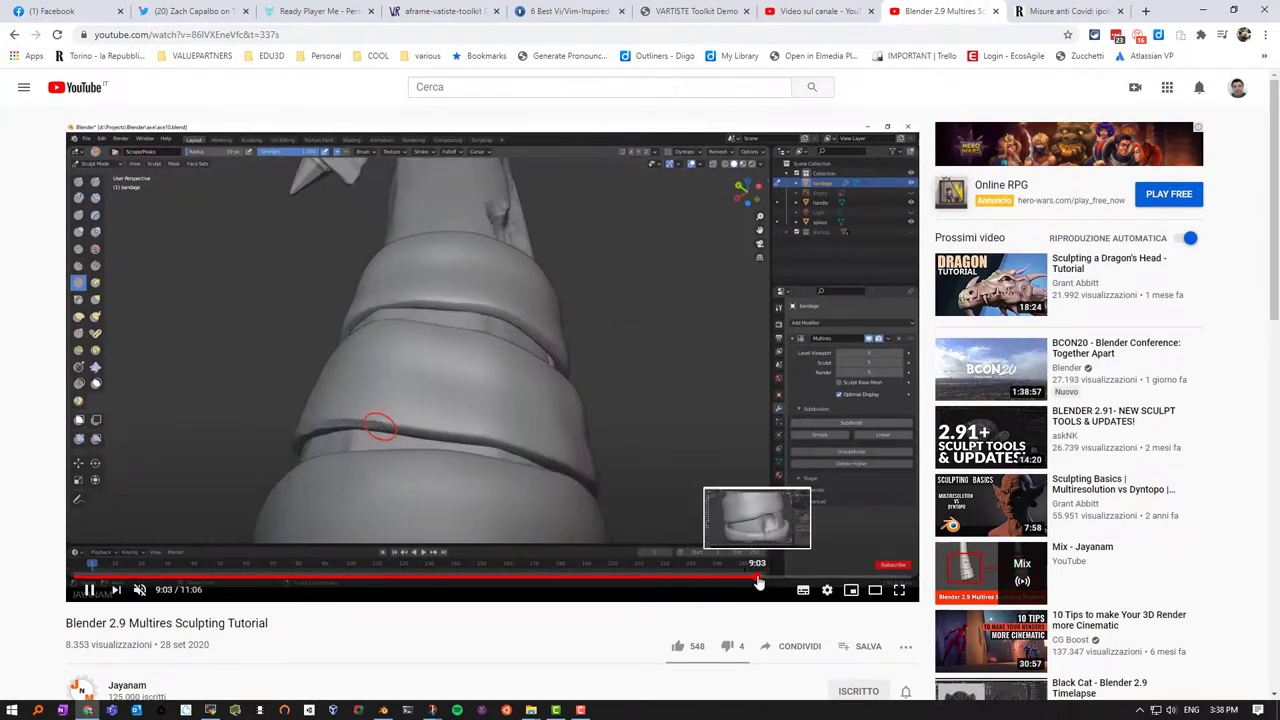
click(734, 581)
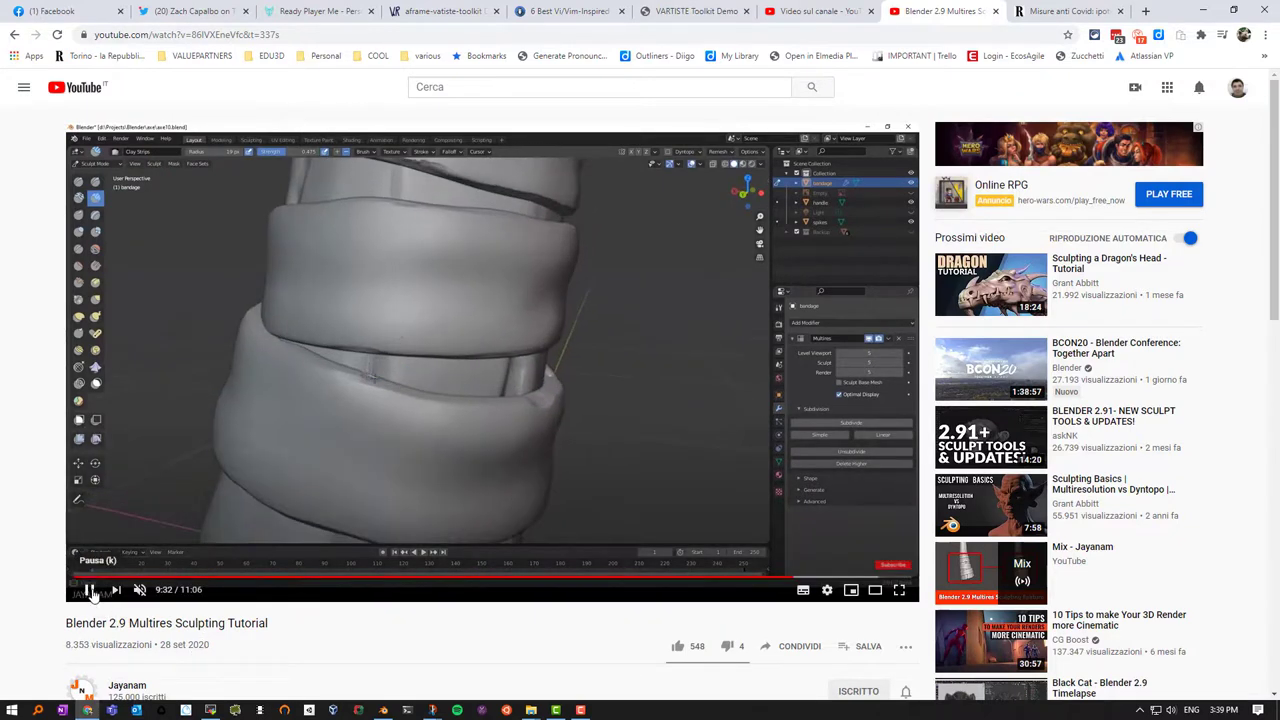
Pause the tutorial and scrub to 10:20 to view the finished axe with its wrapped handle
click(90, 589)
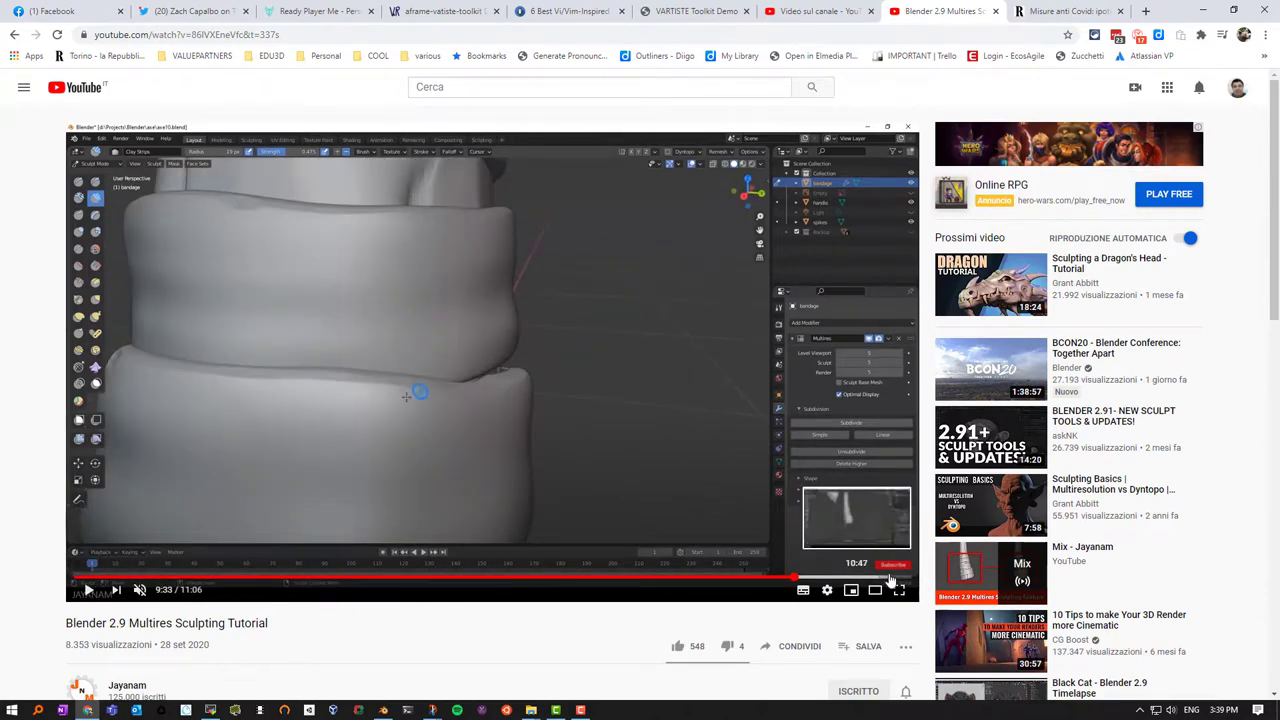
click(890, 578)
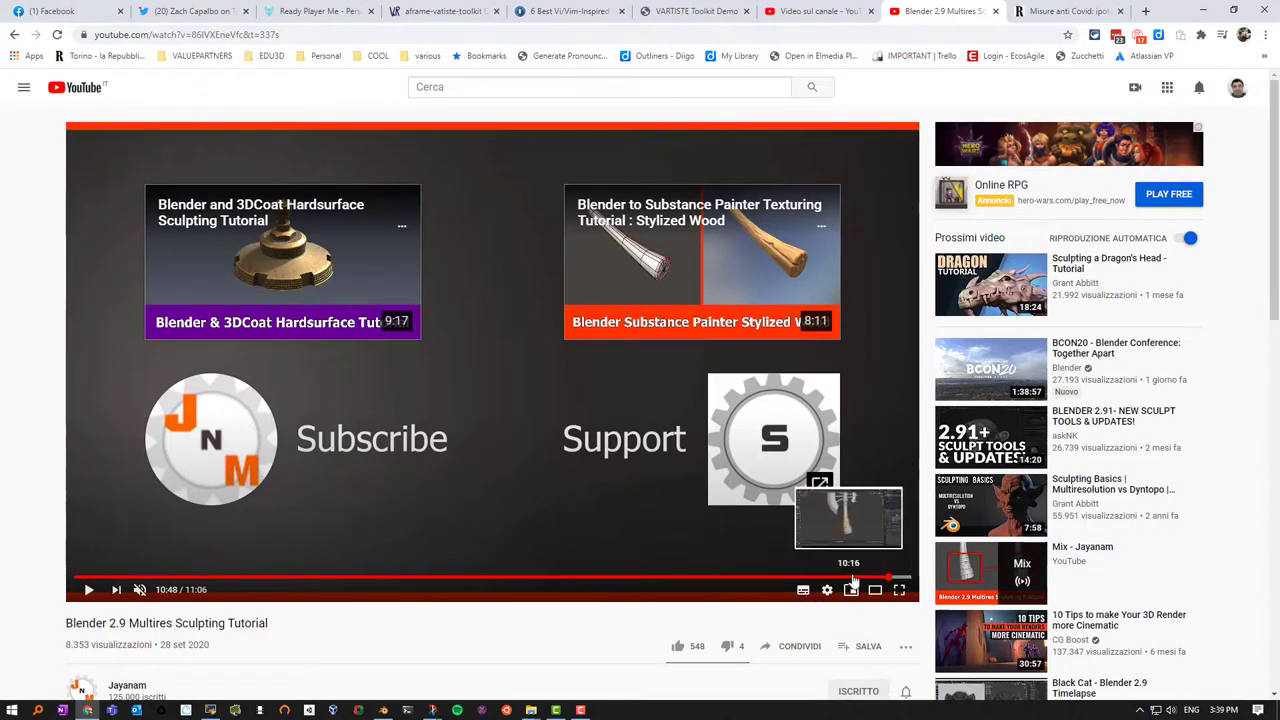
click(854, 578)
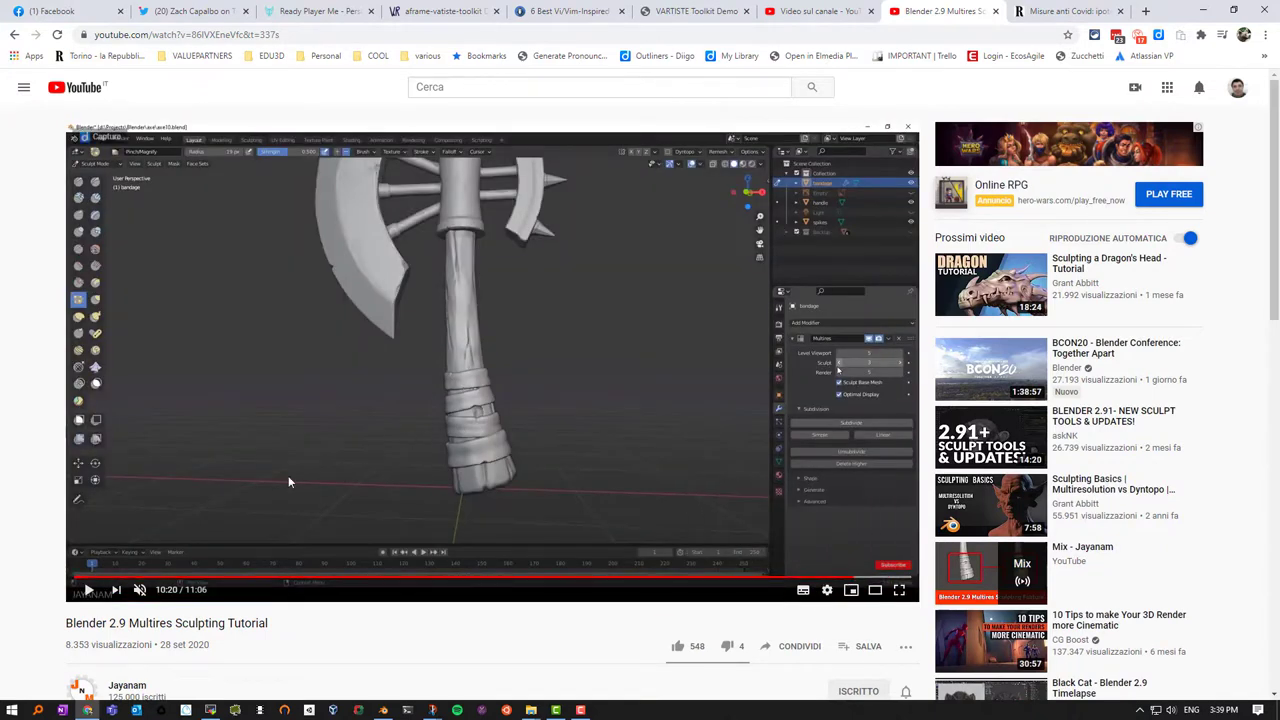